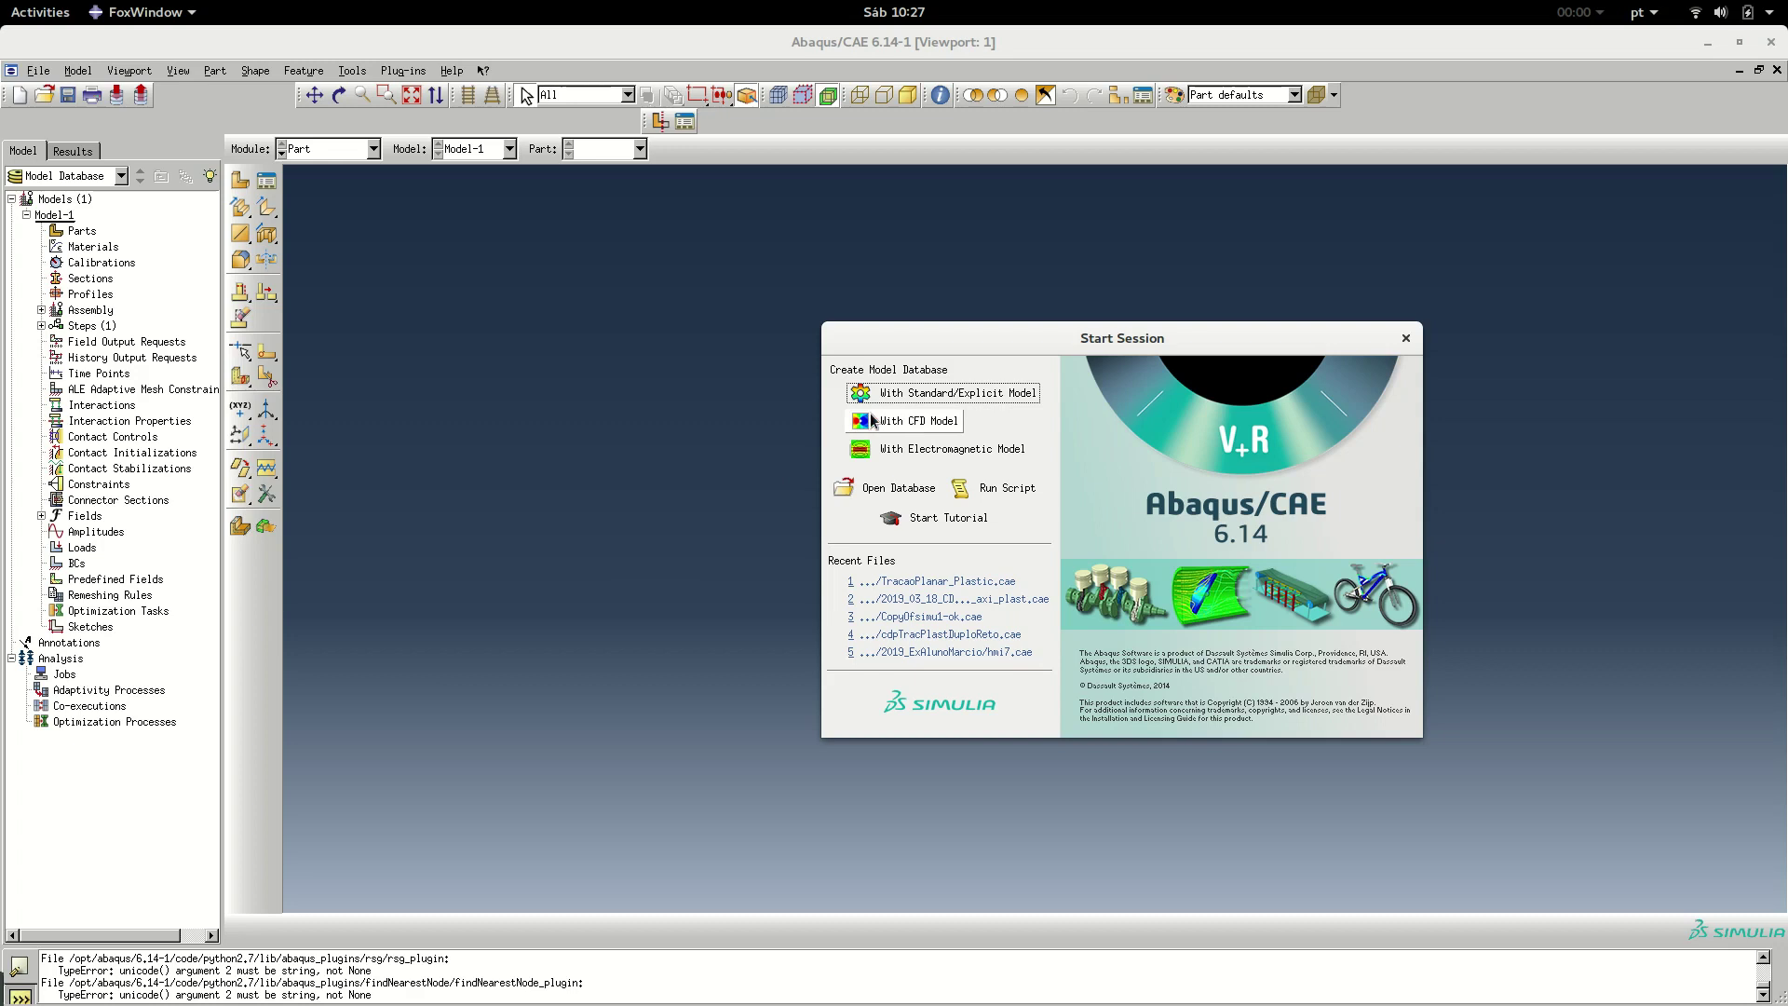
Create a Standard/Explicit model database and set the work directory to the Ensaio_Tracao_Axi folder inside Abaqus_Aulas
left_click(947, 394)
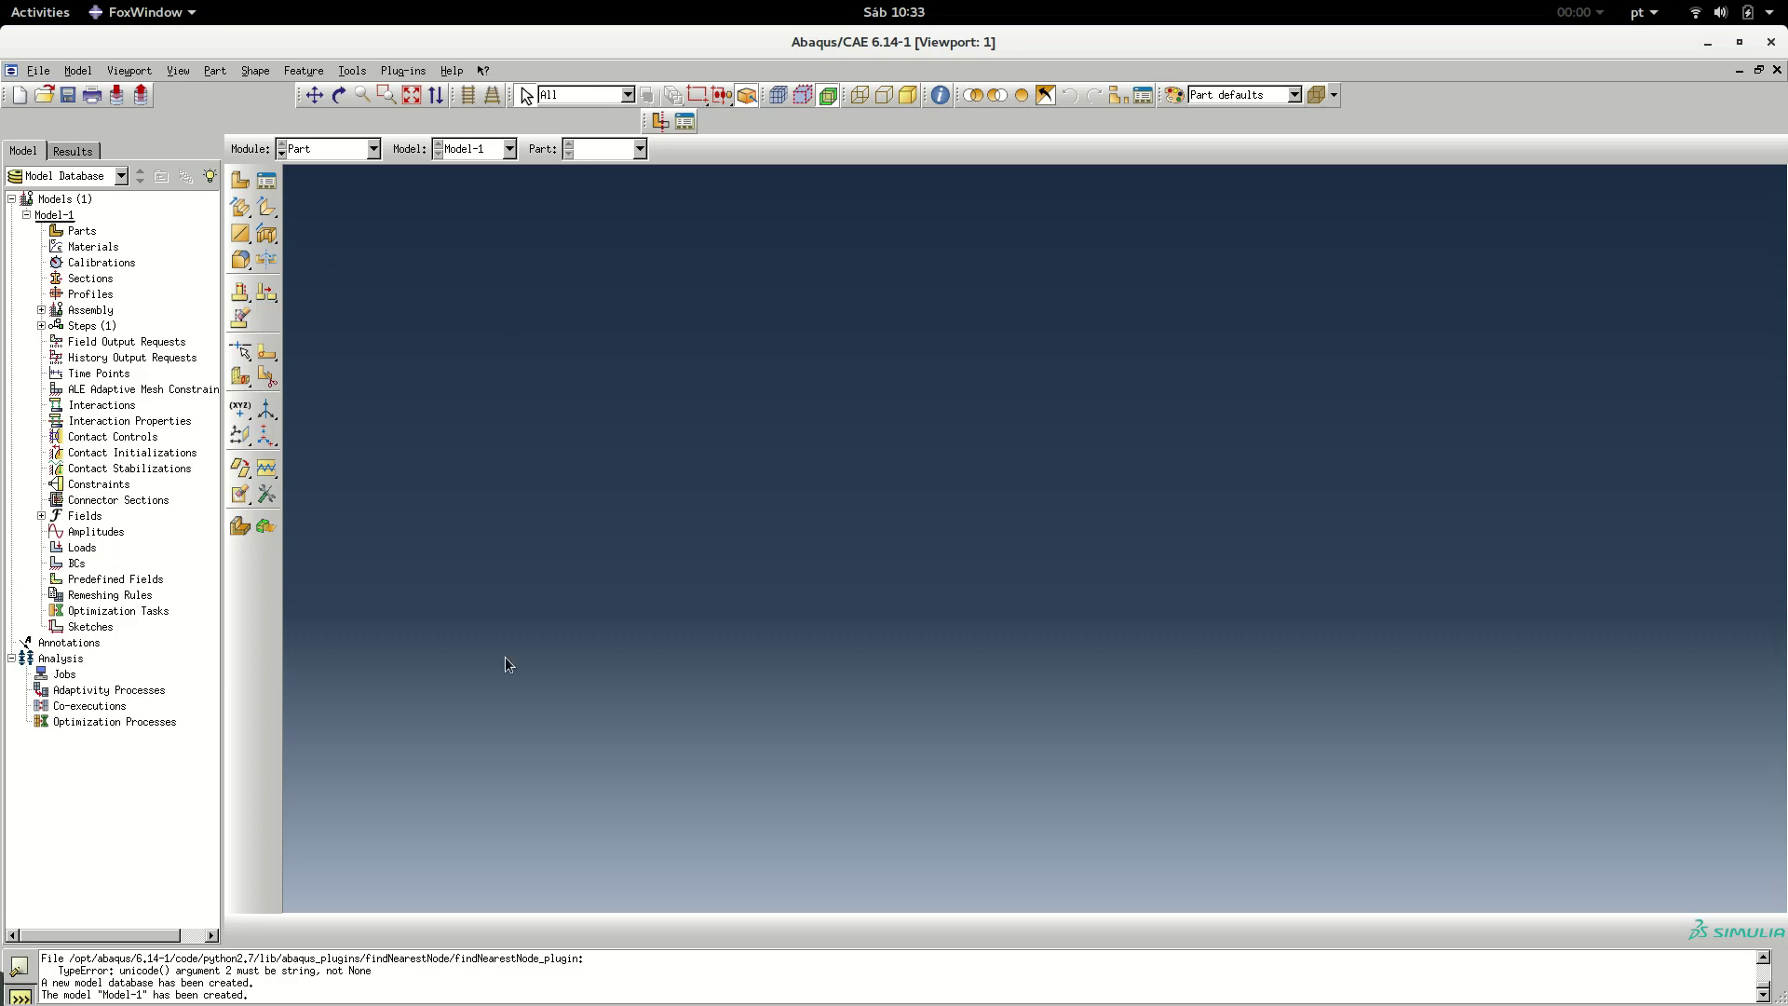
left_click(39, 73)
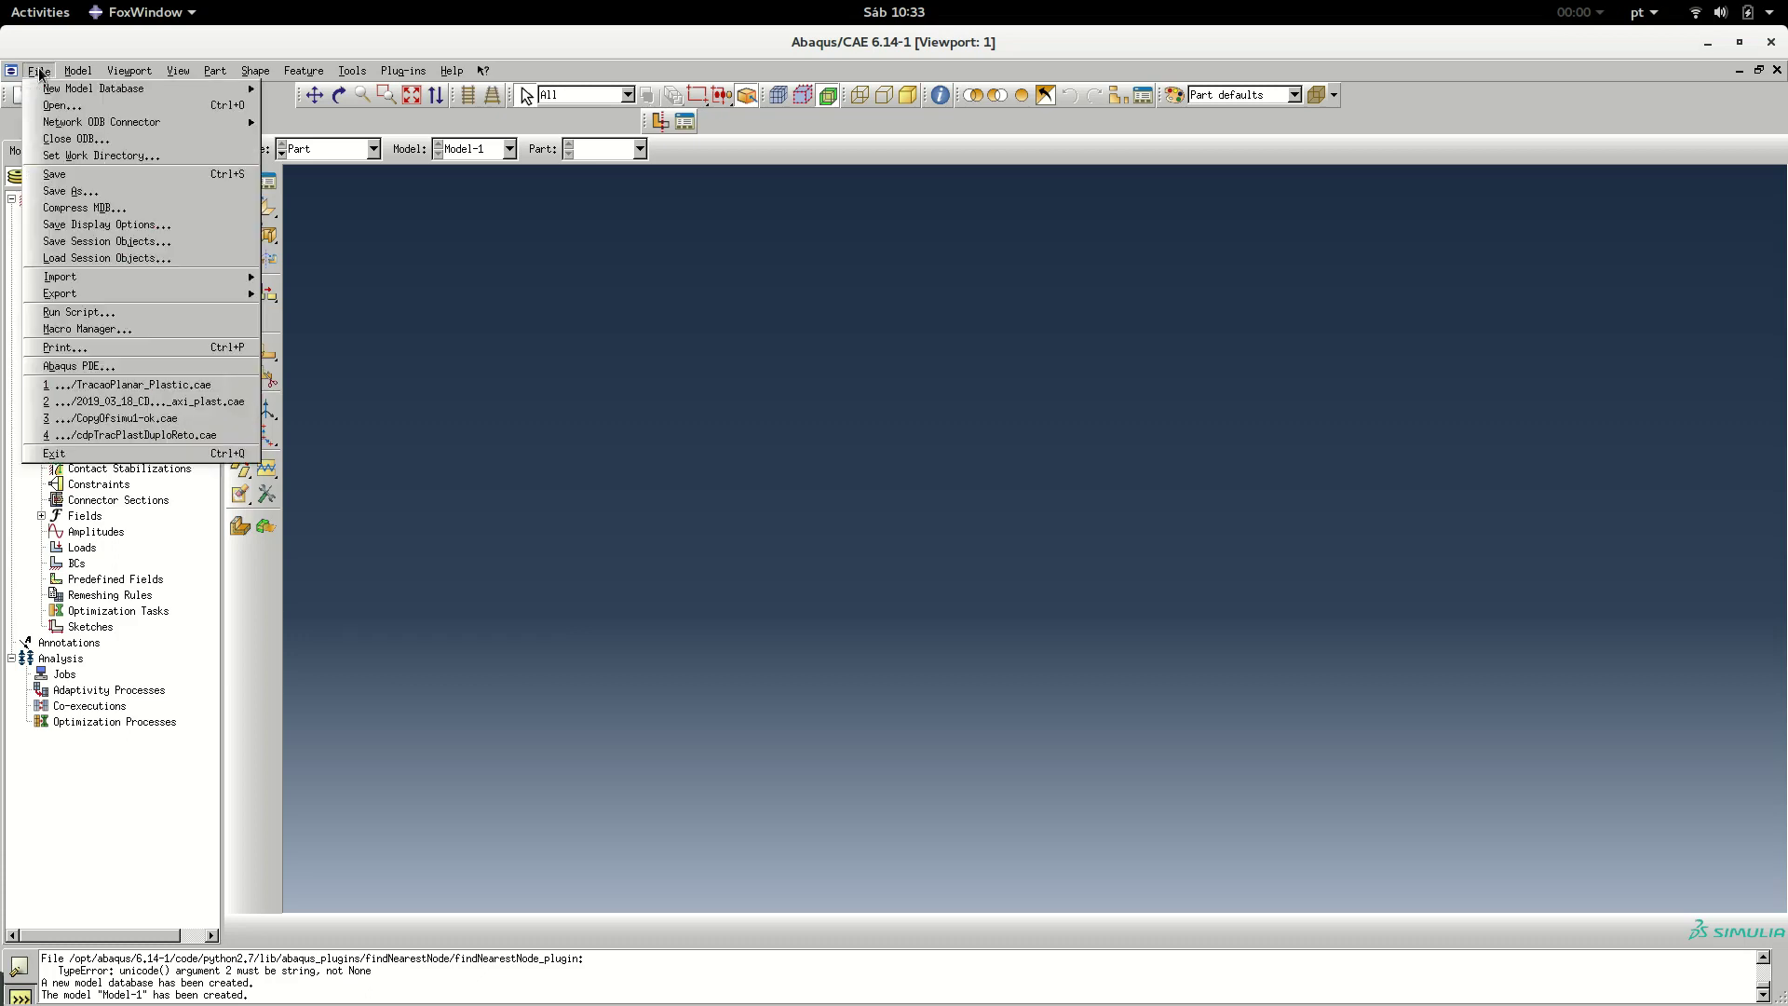
left_click(95, 156)
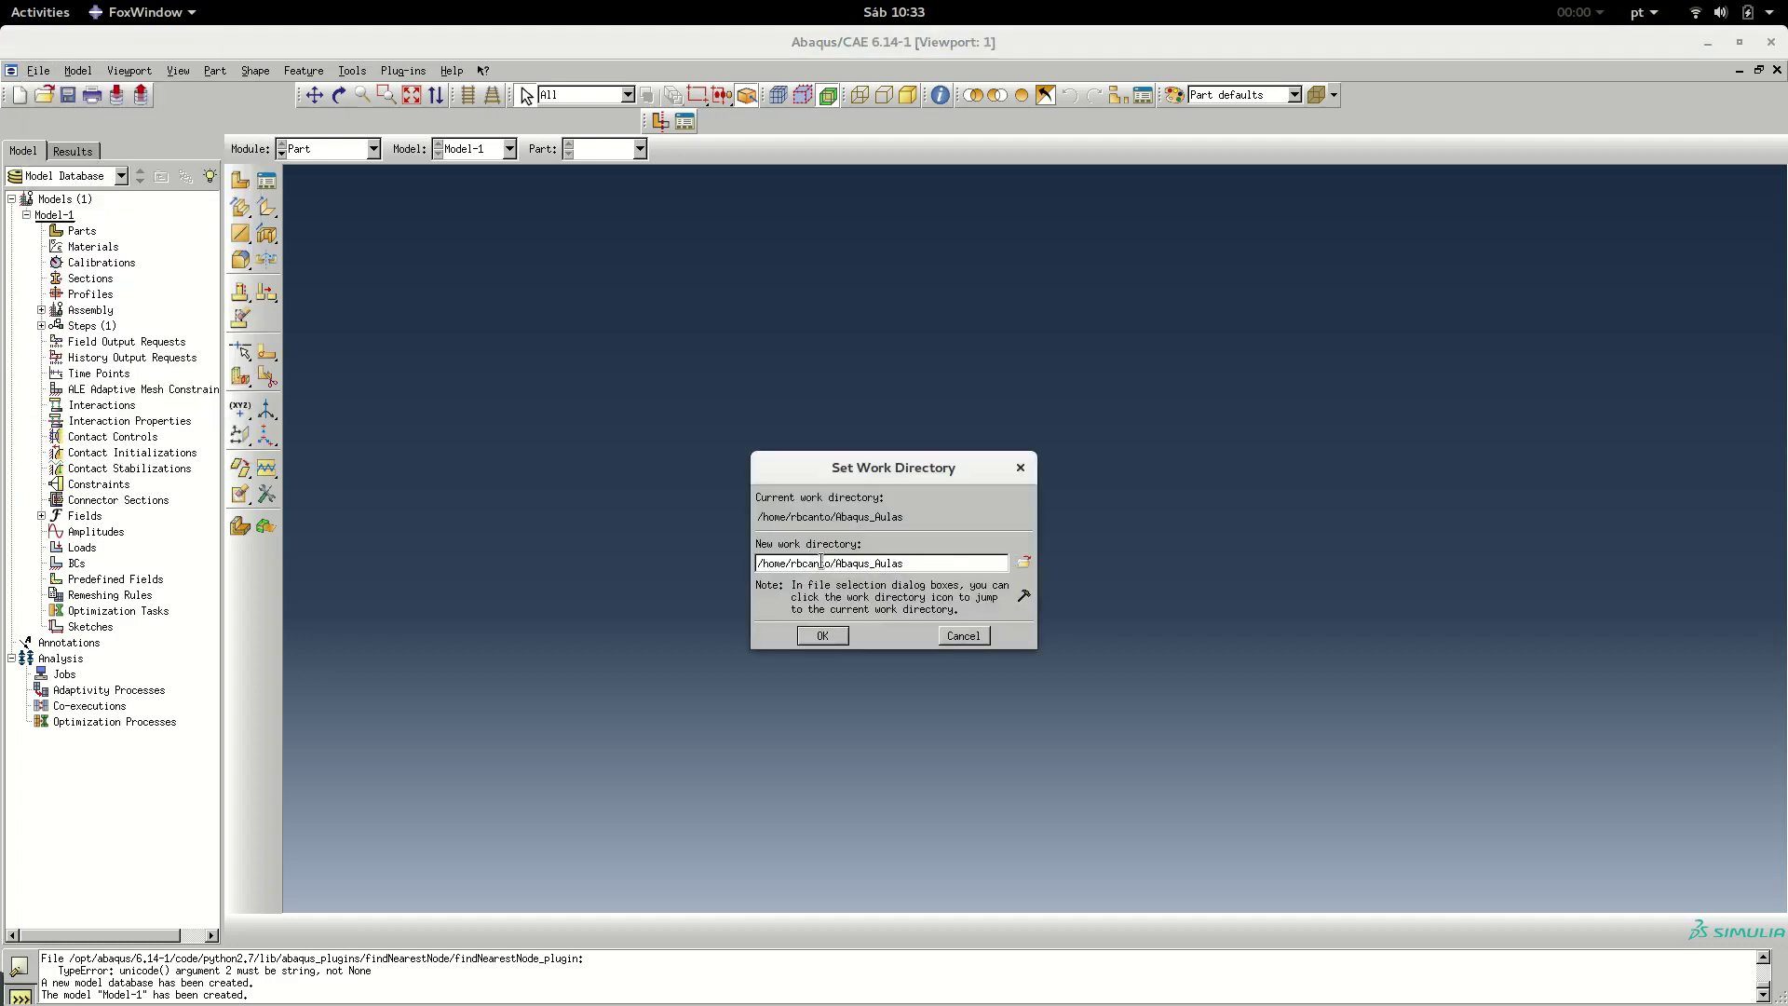
left_click(1025, 563)
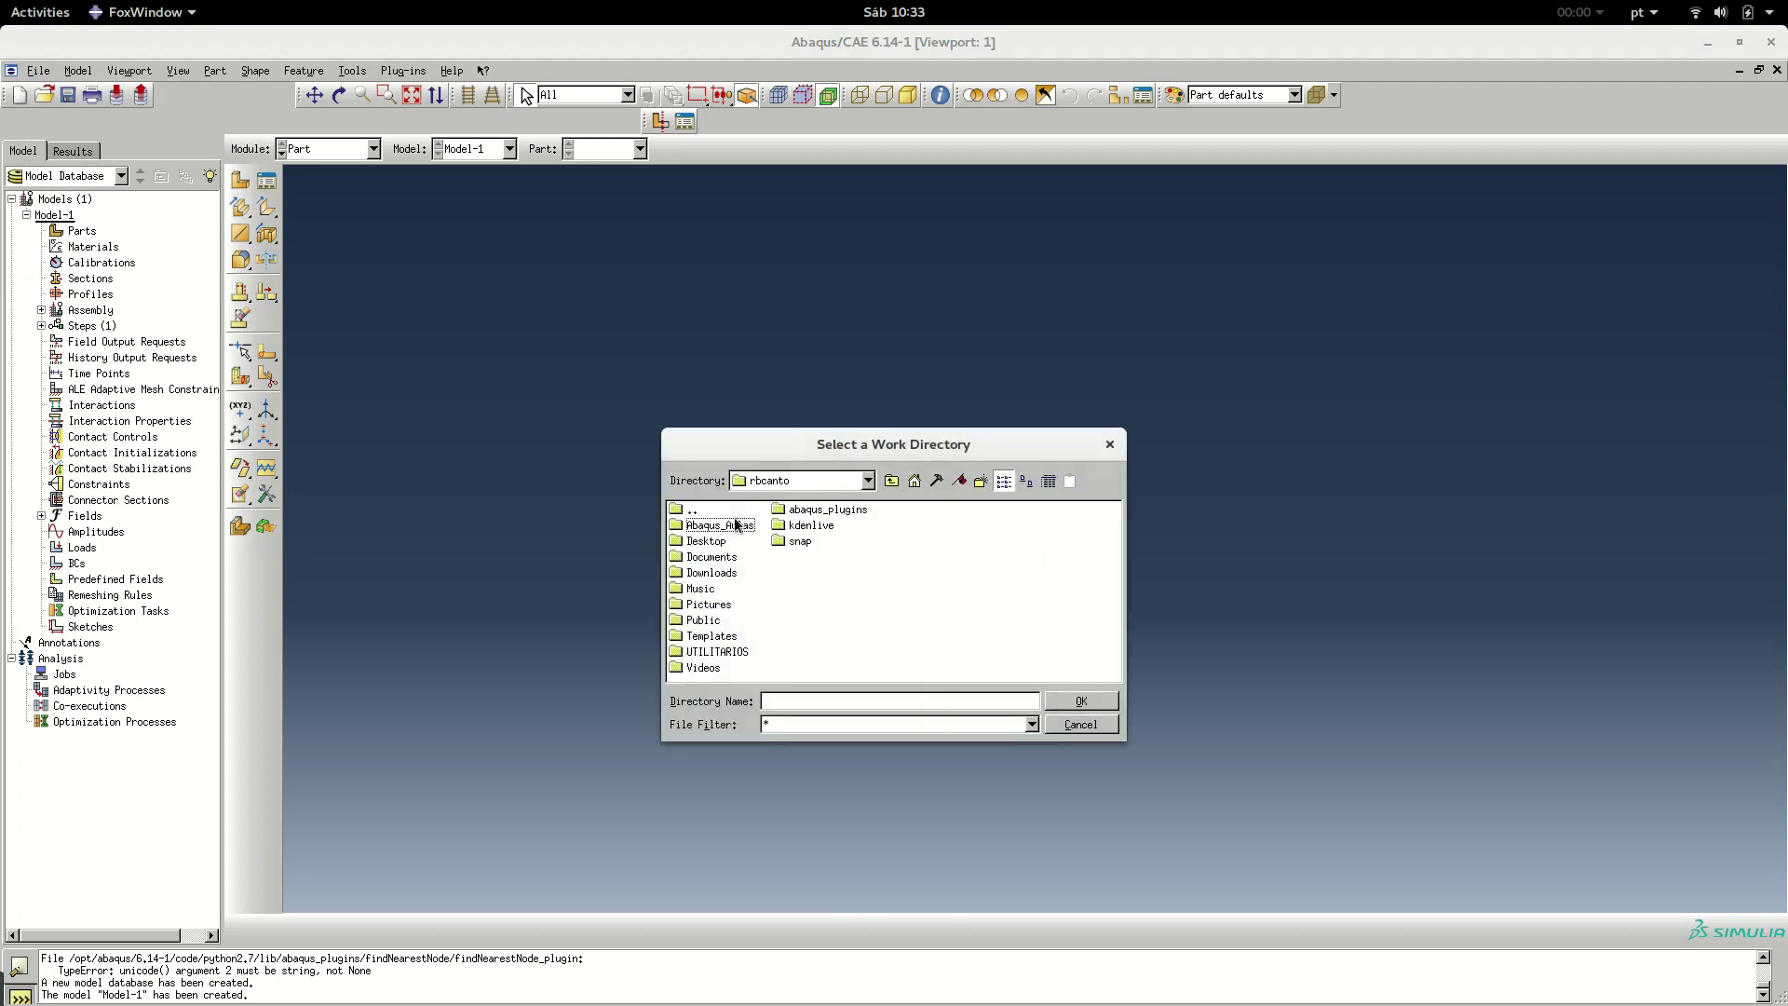
double_click(710, 527)
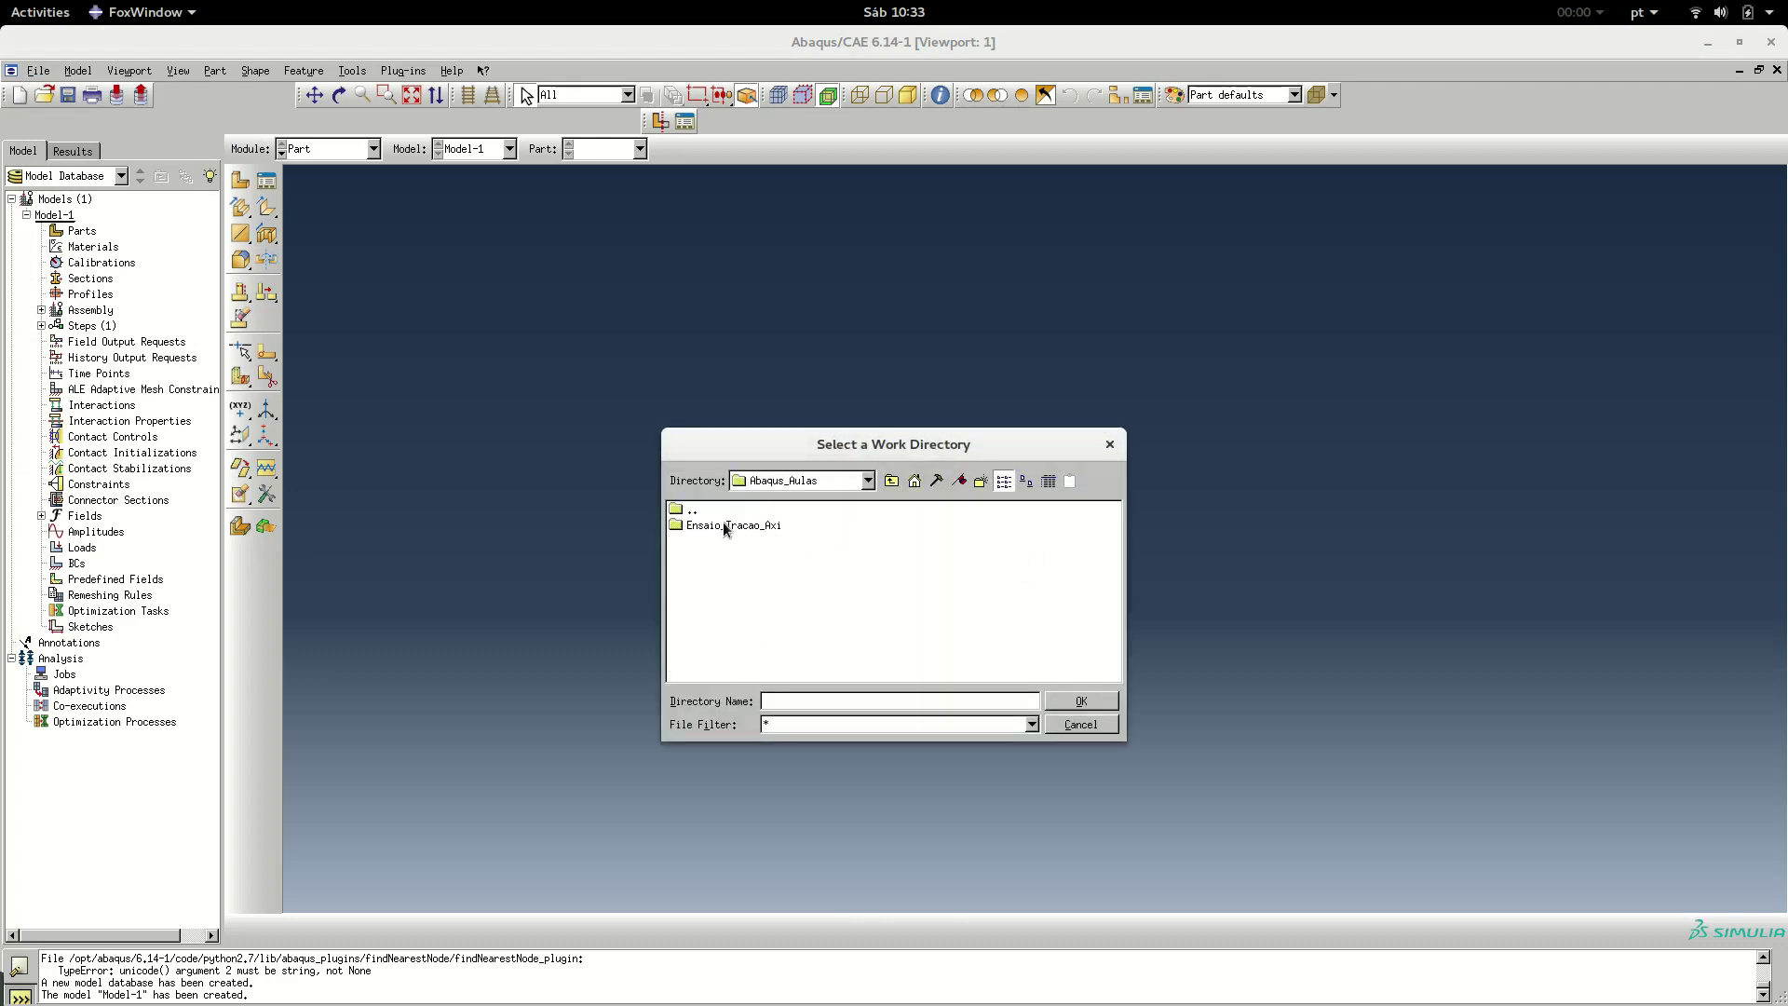
left_click(708, 527)
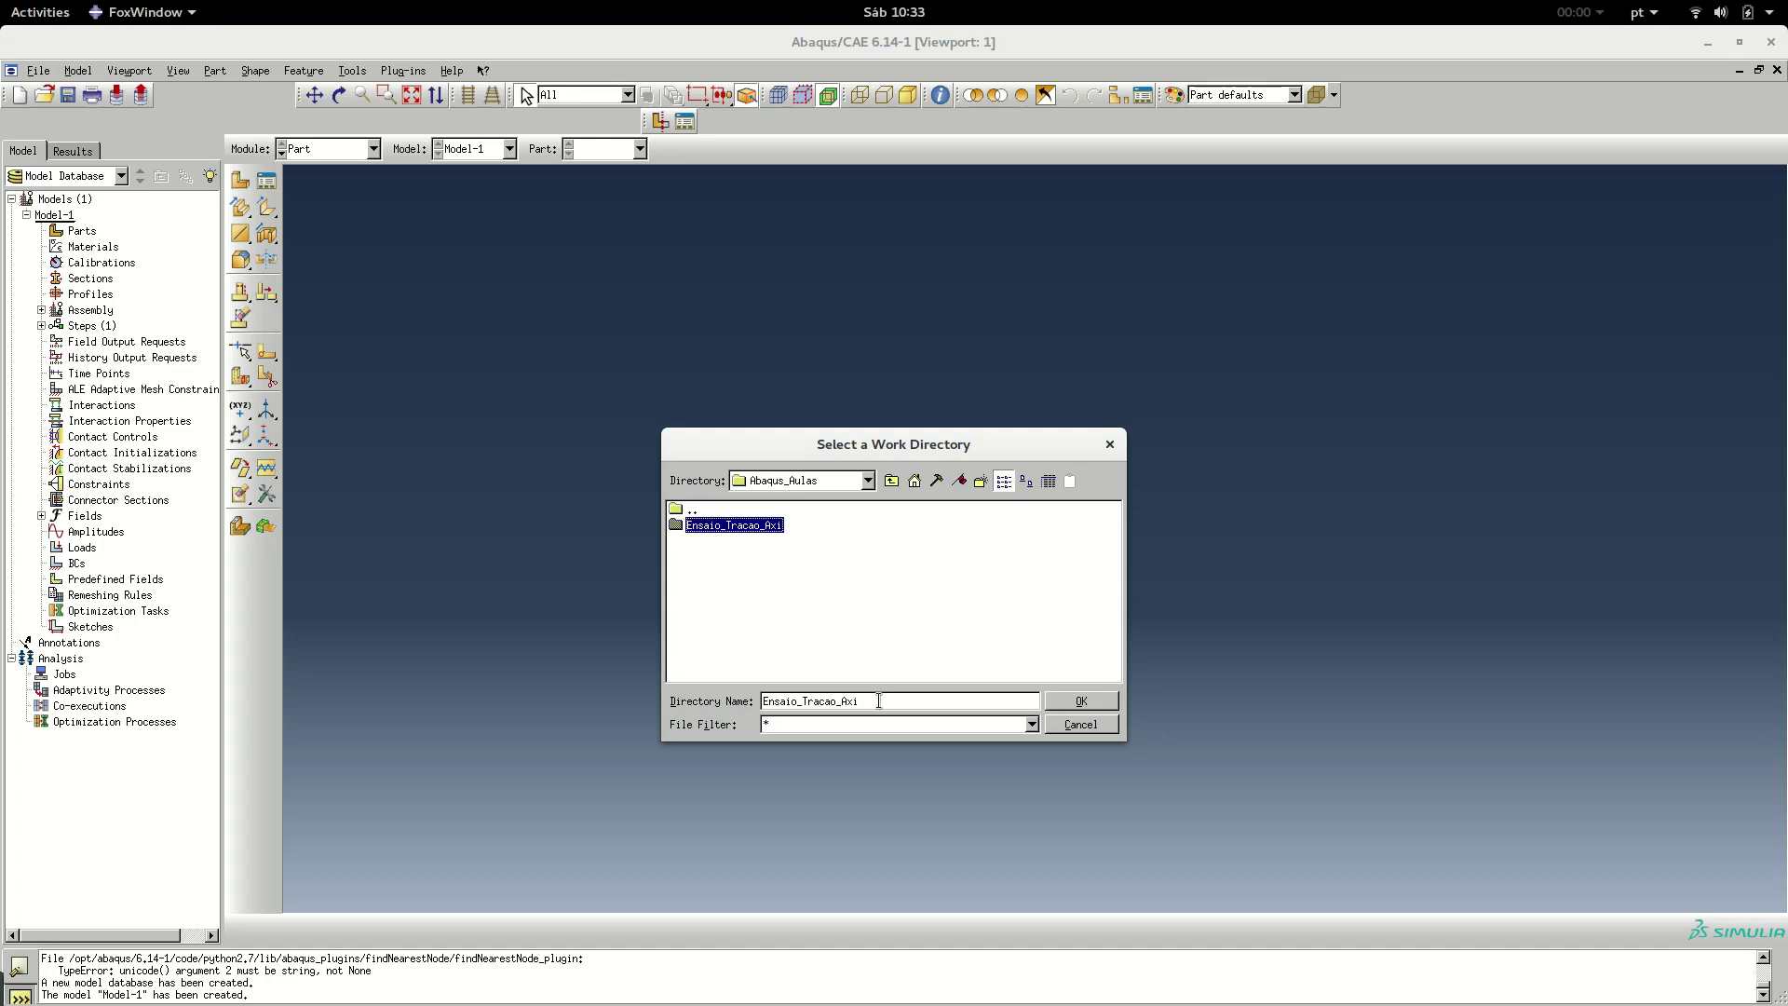
double_click(736, 527)
left_click(1068, 710)
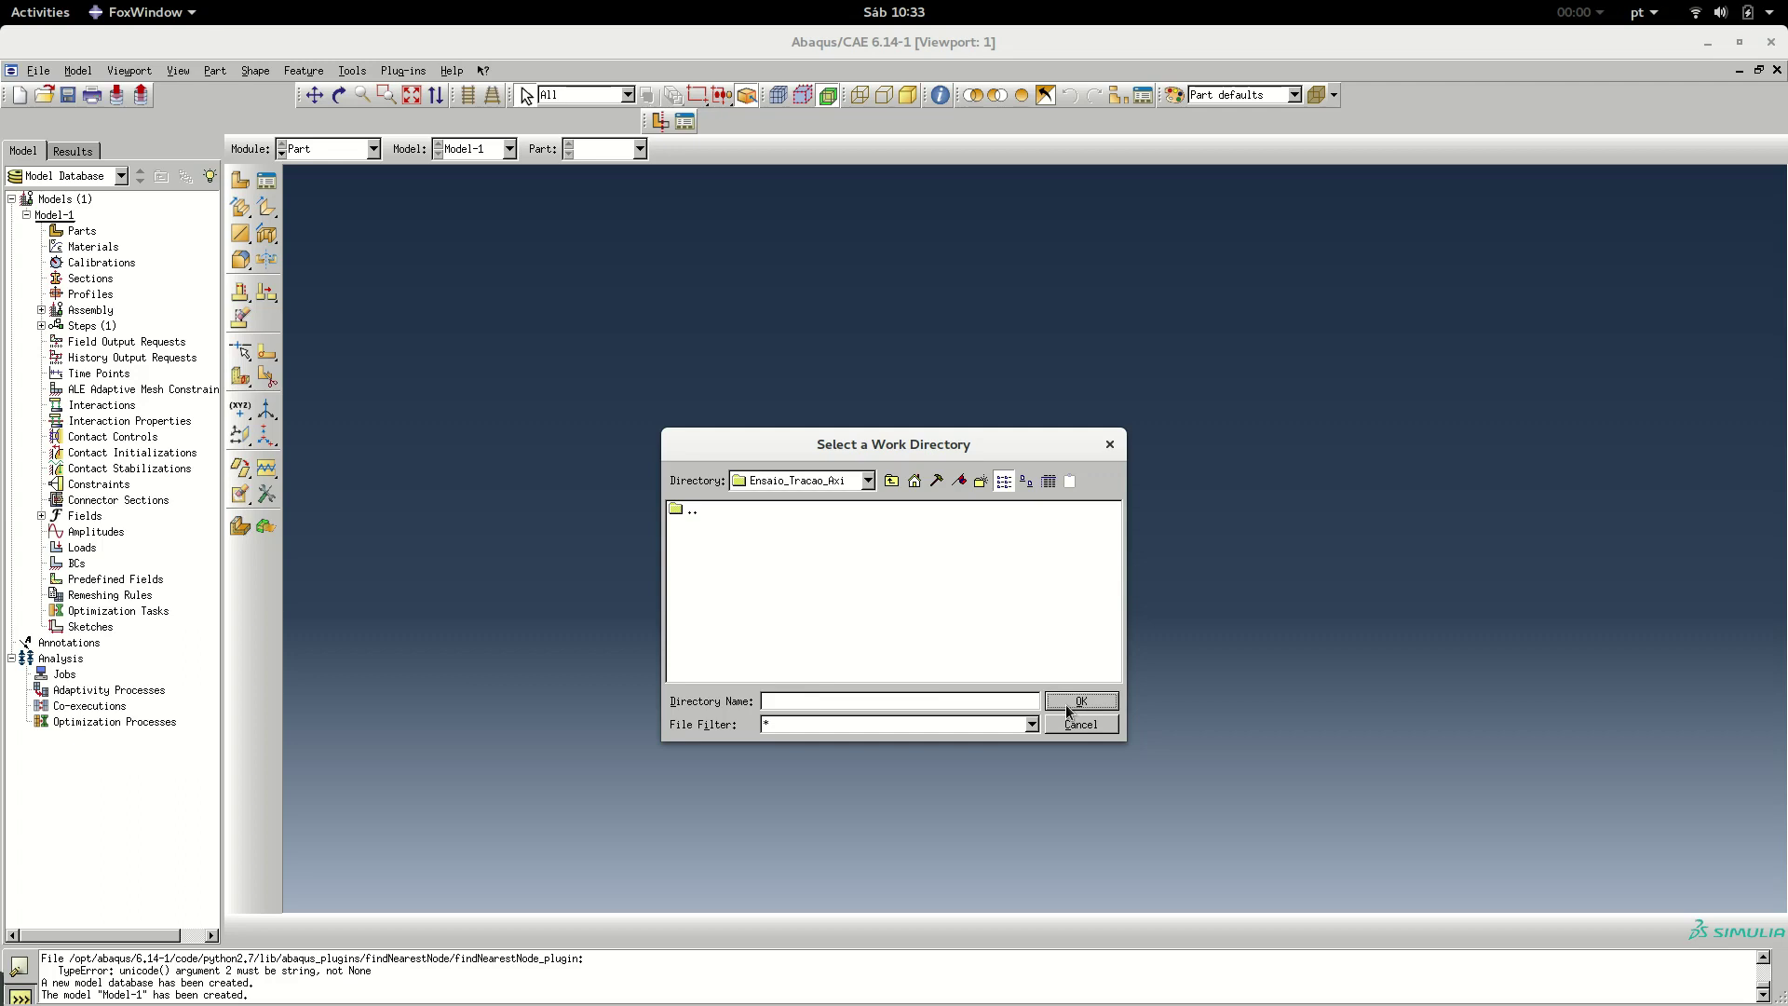
double_click(680, 512)
left_click(703, 526)
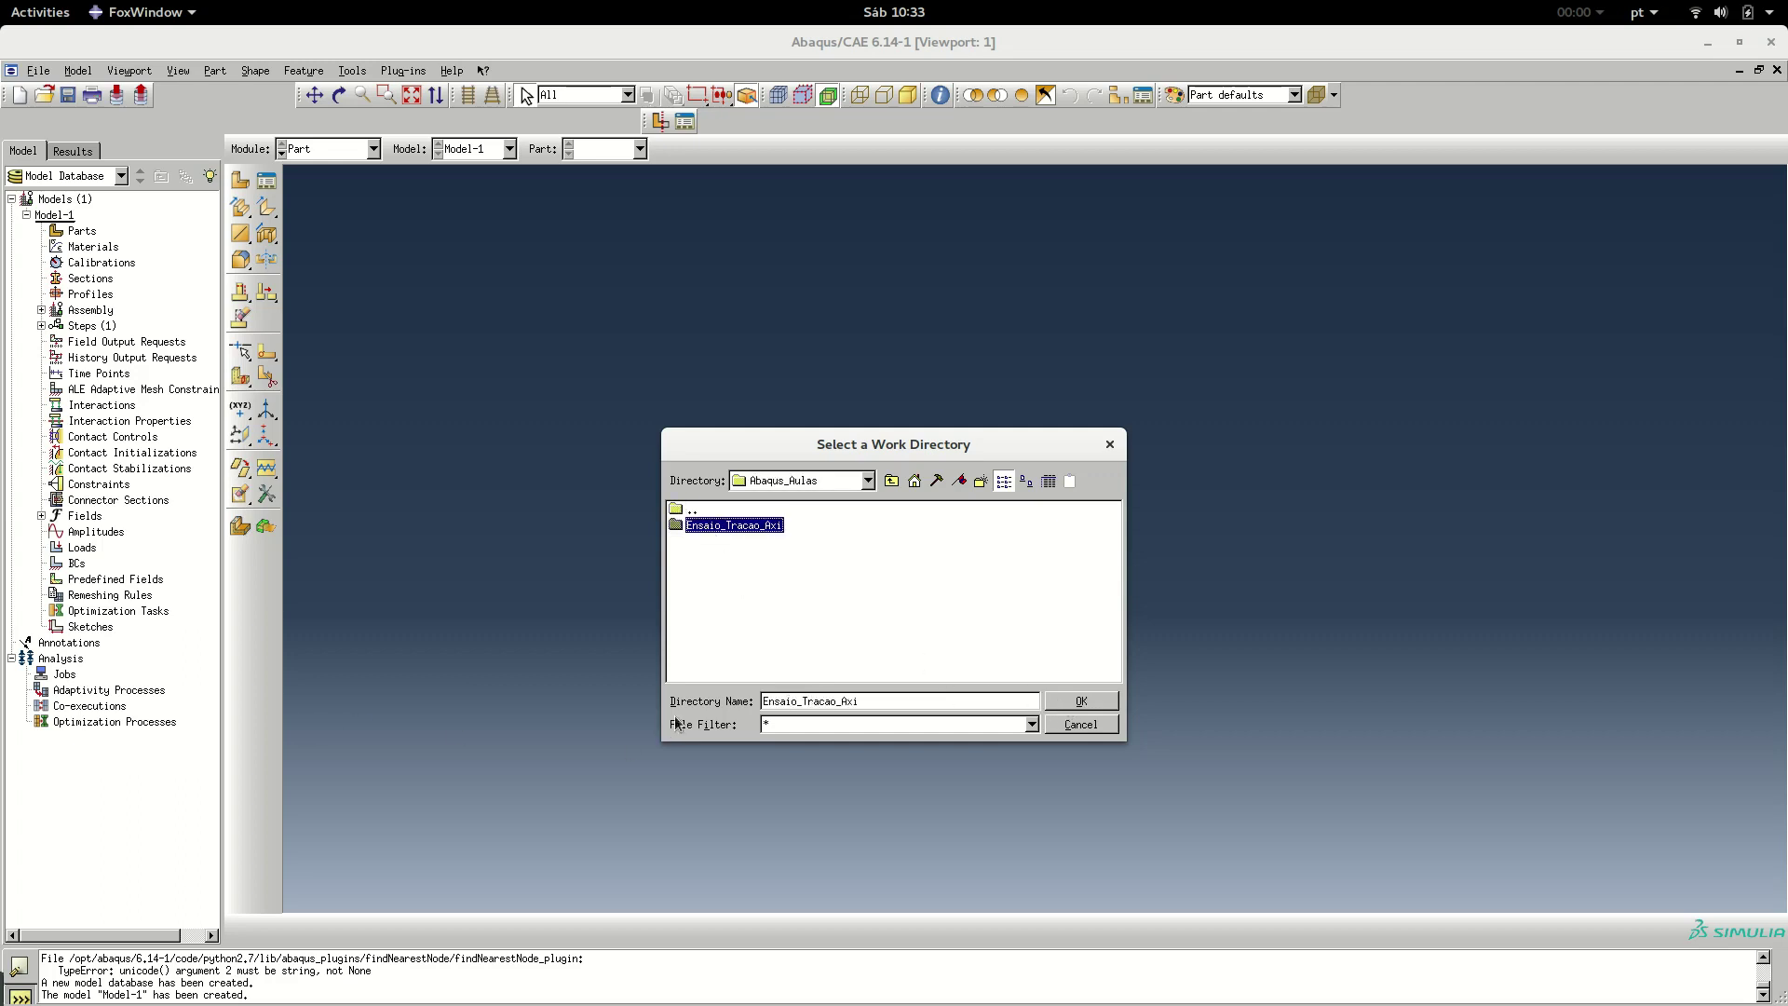
left_click(1075, 701)
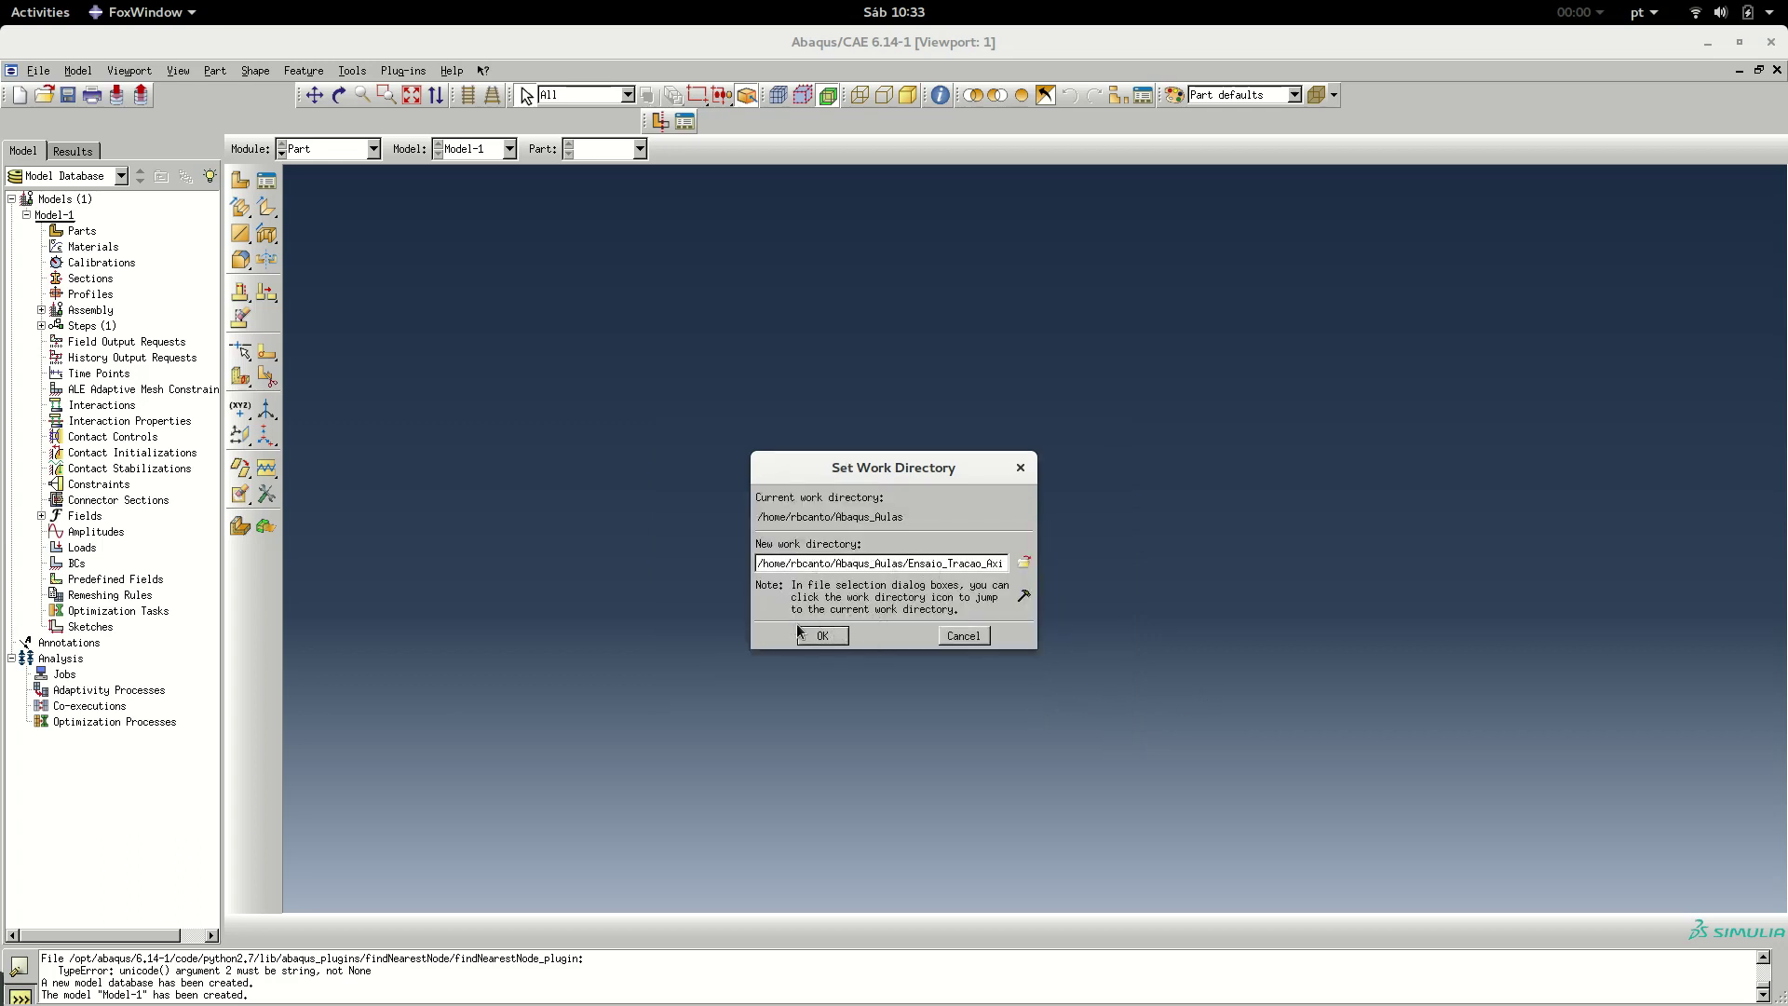
left_click(823, 636)
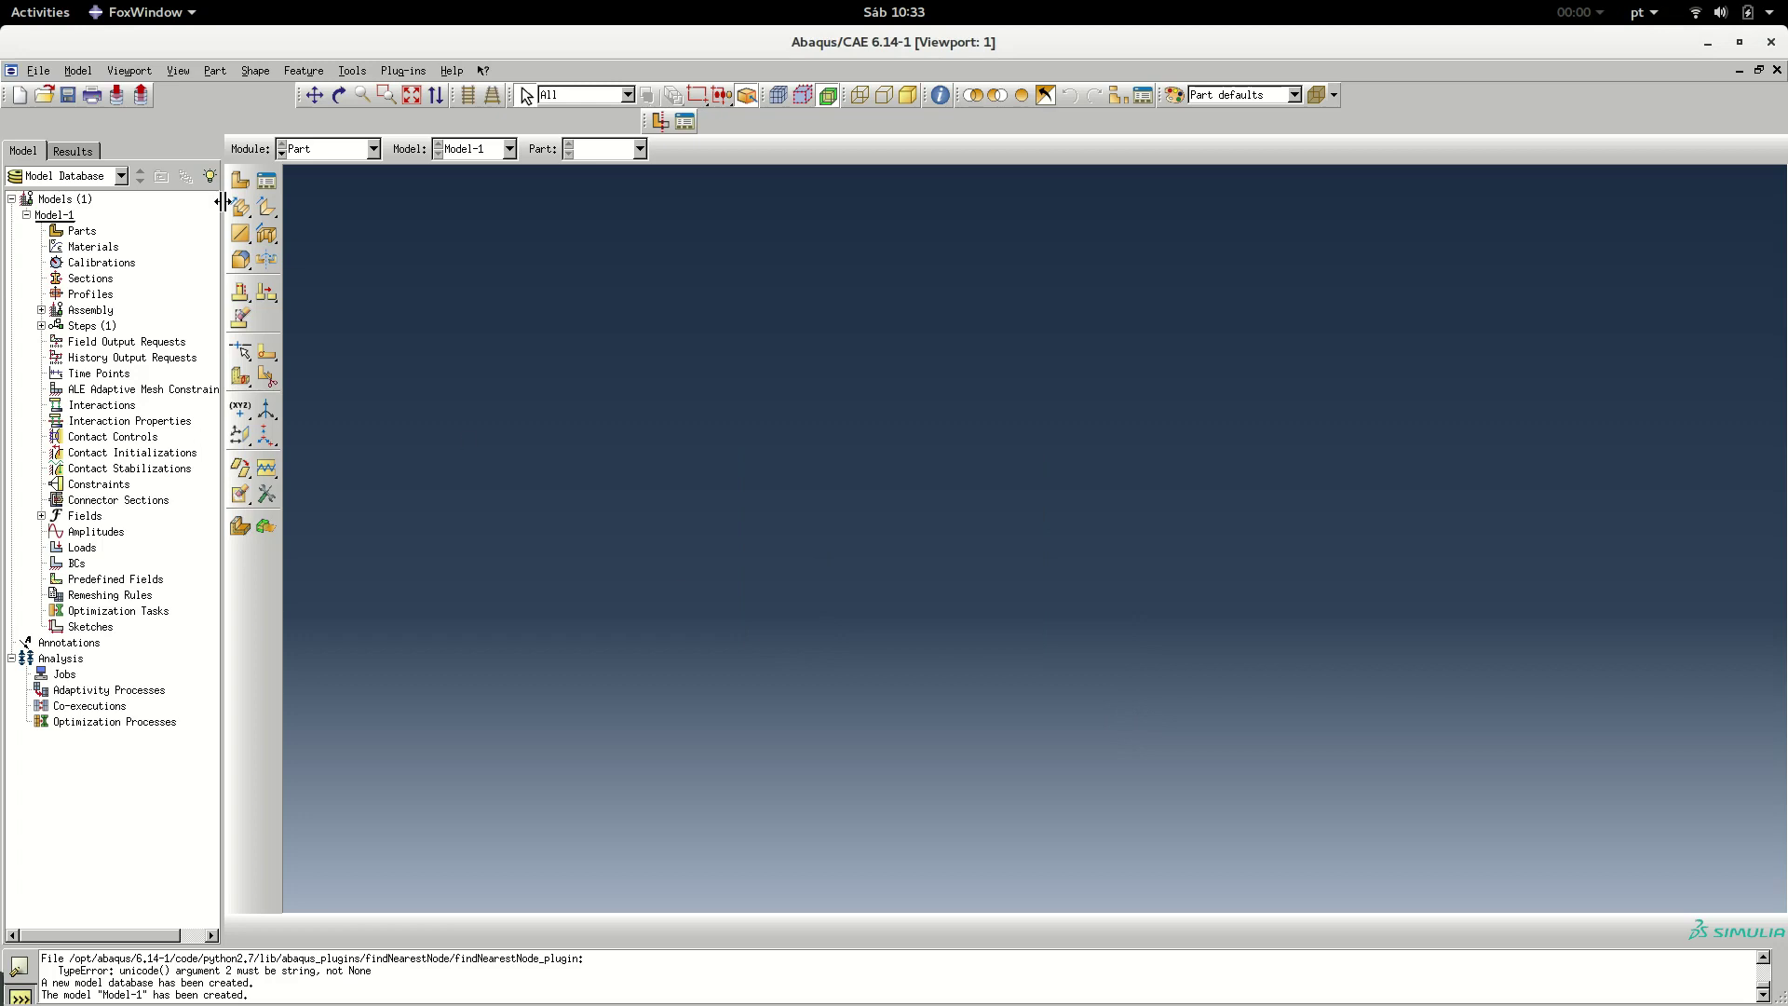
Save the model database as CDP_tracao in the Ensaio_Tracao_Axi folder
left_click(37, 71)
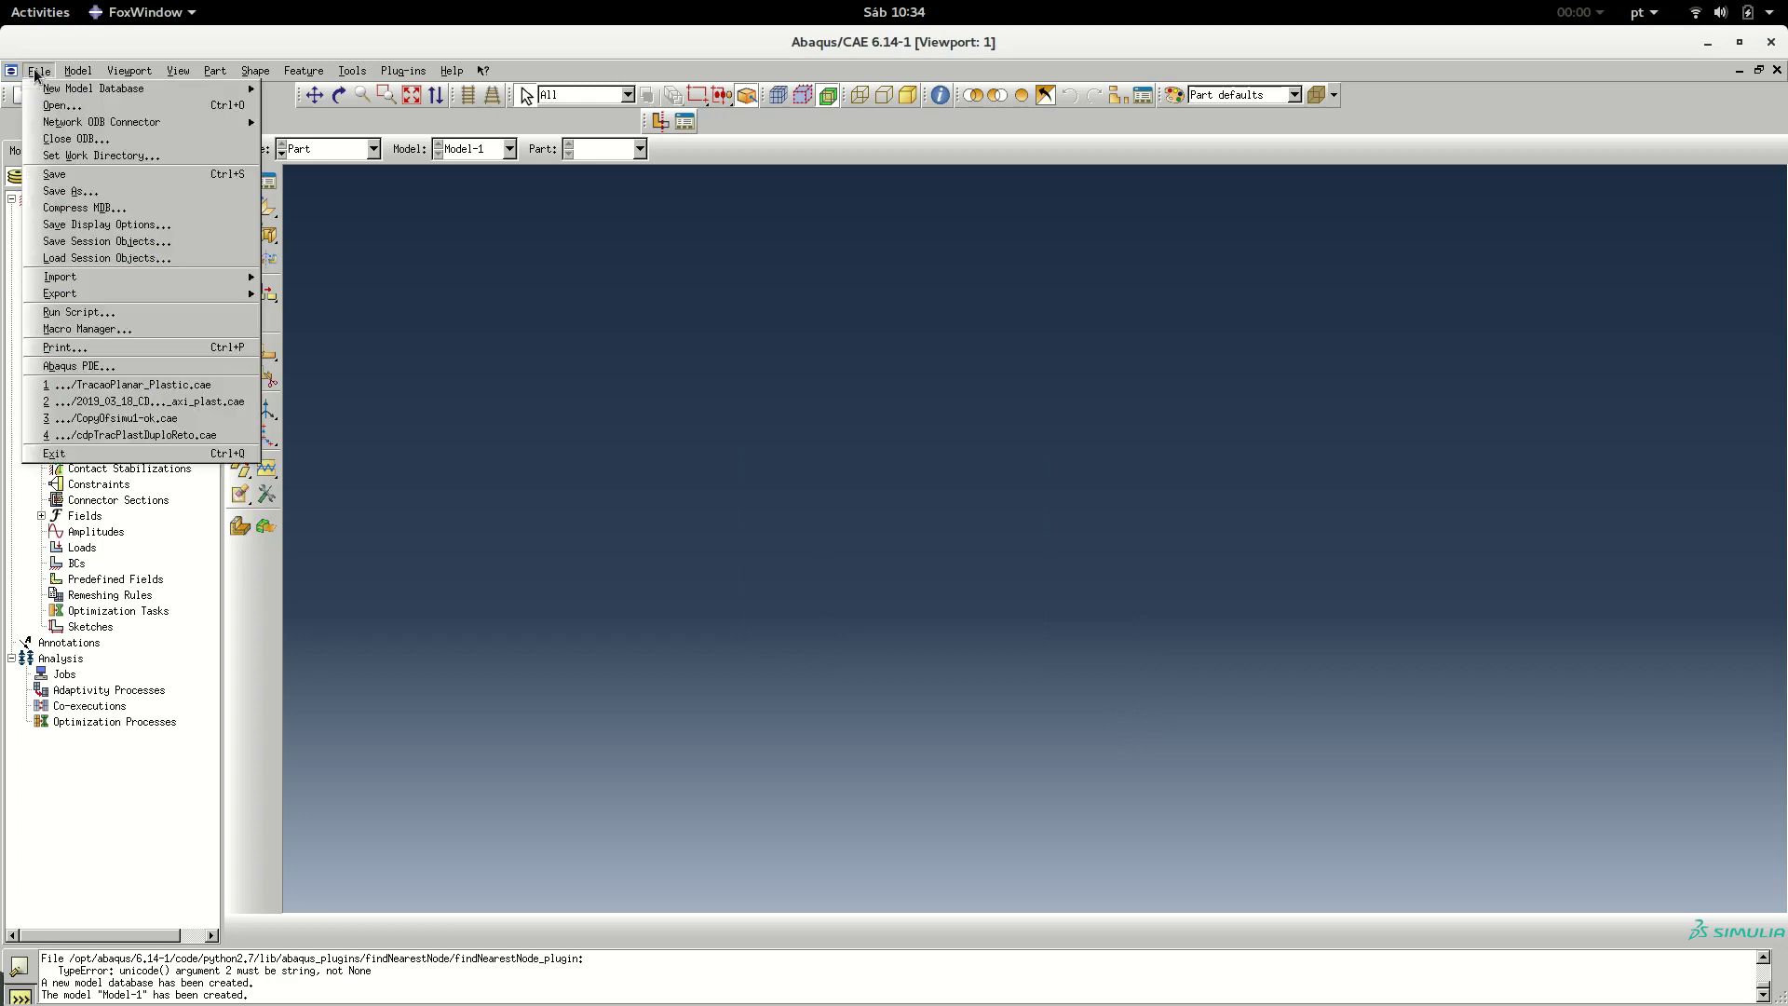
left_click(58, 192)
left_click_drag(558, 476, 737, 462)
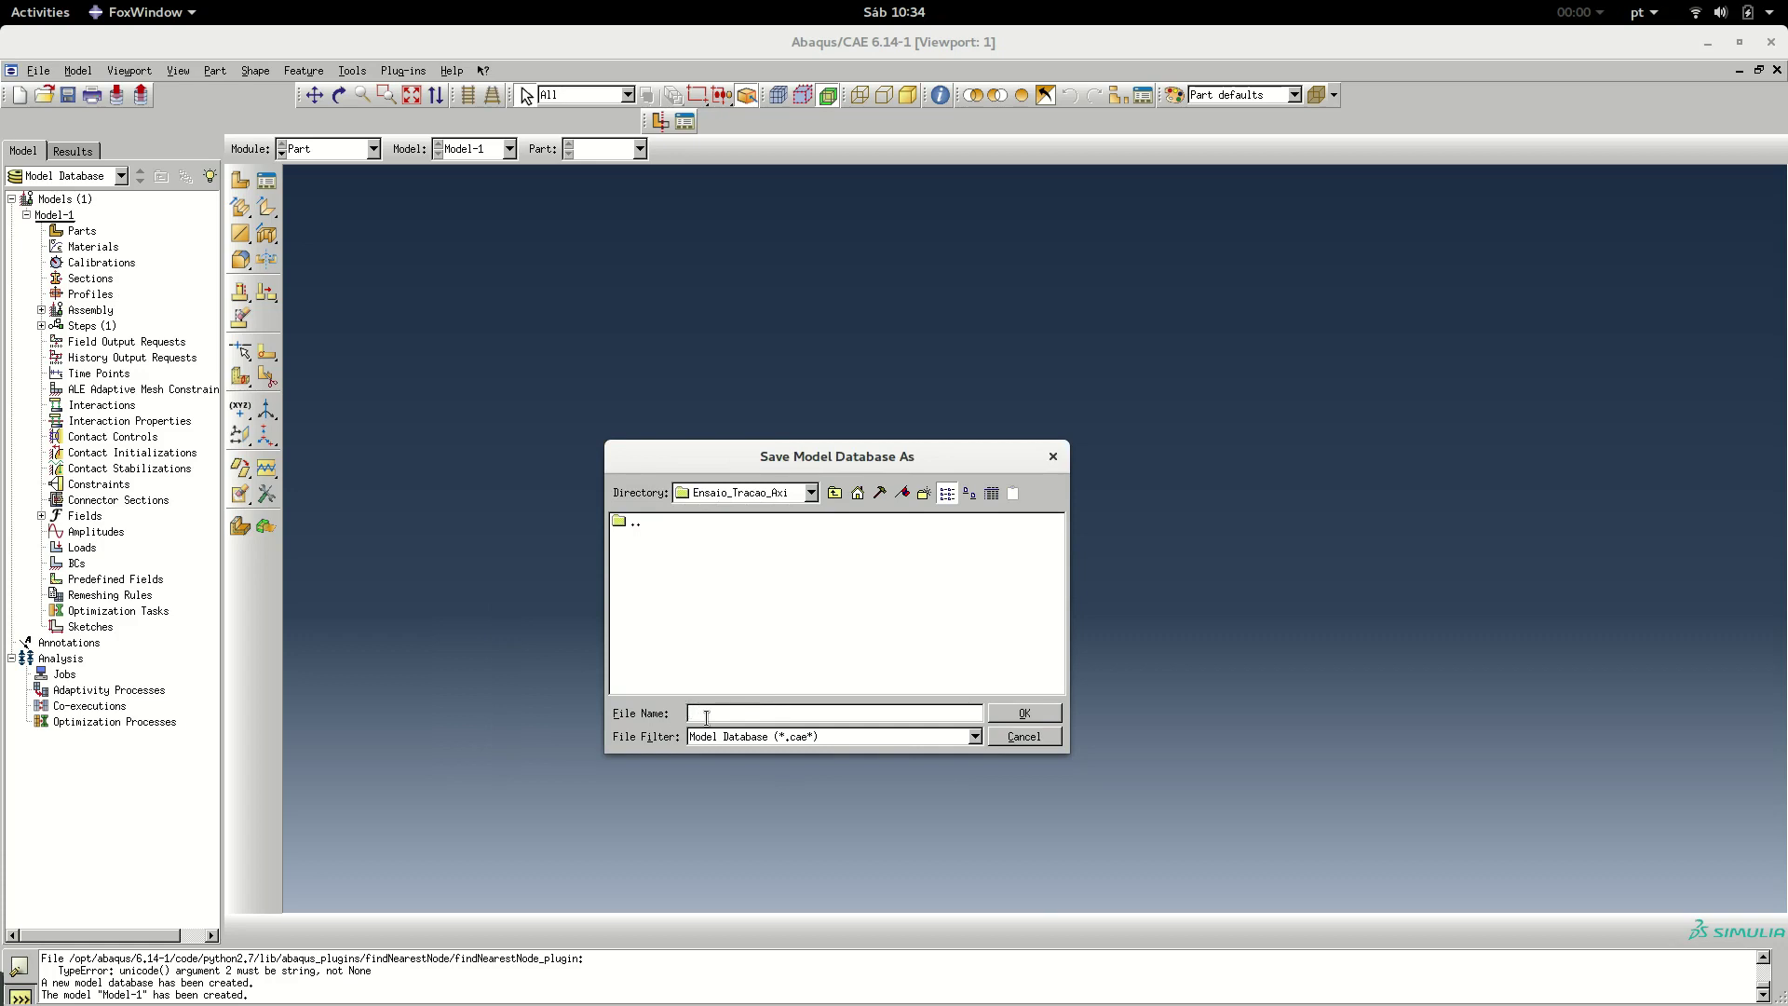
type("CDF_tracao")
left_click(1040, 719)
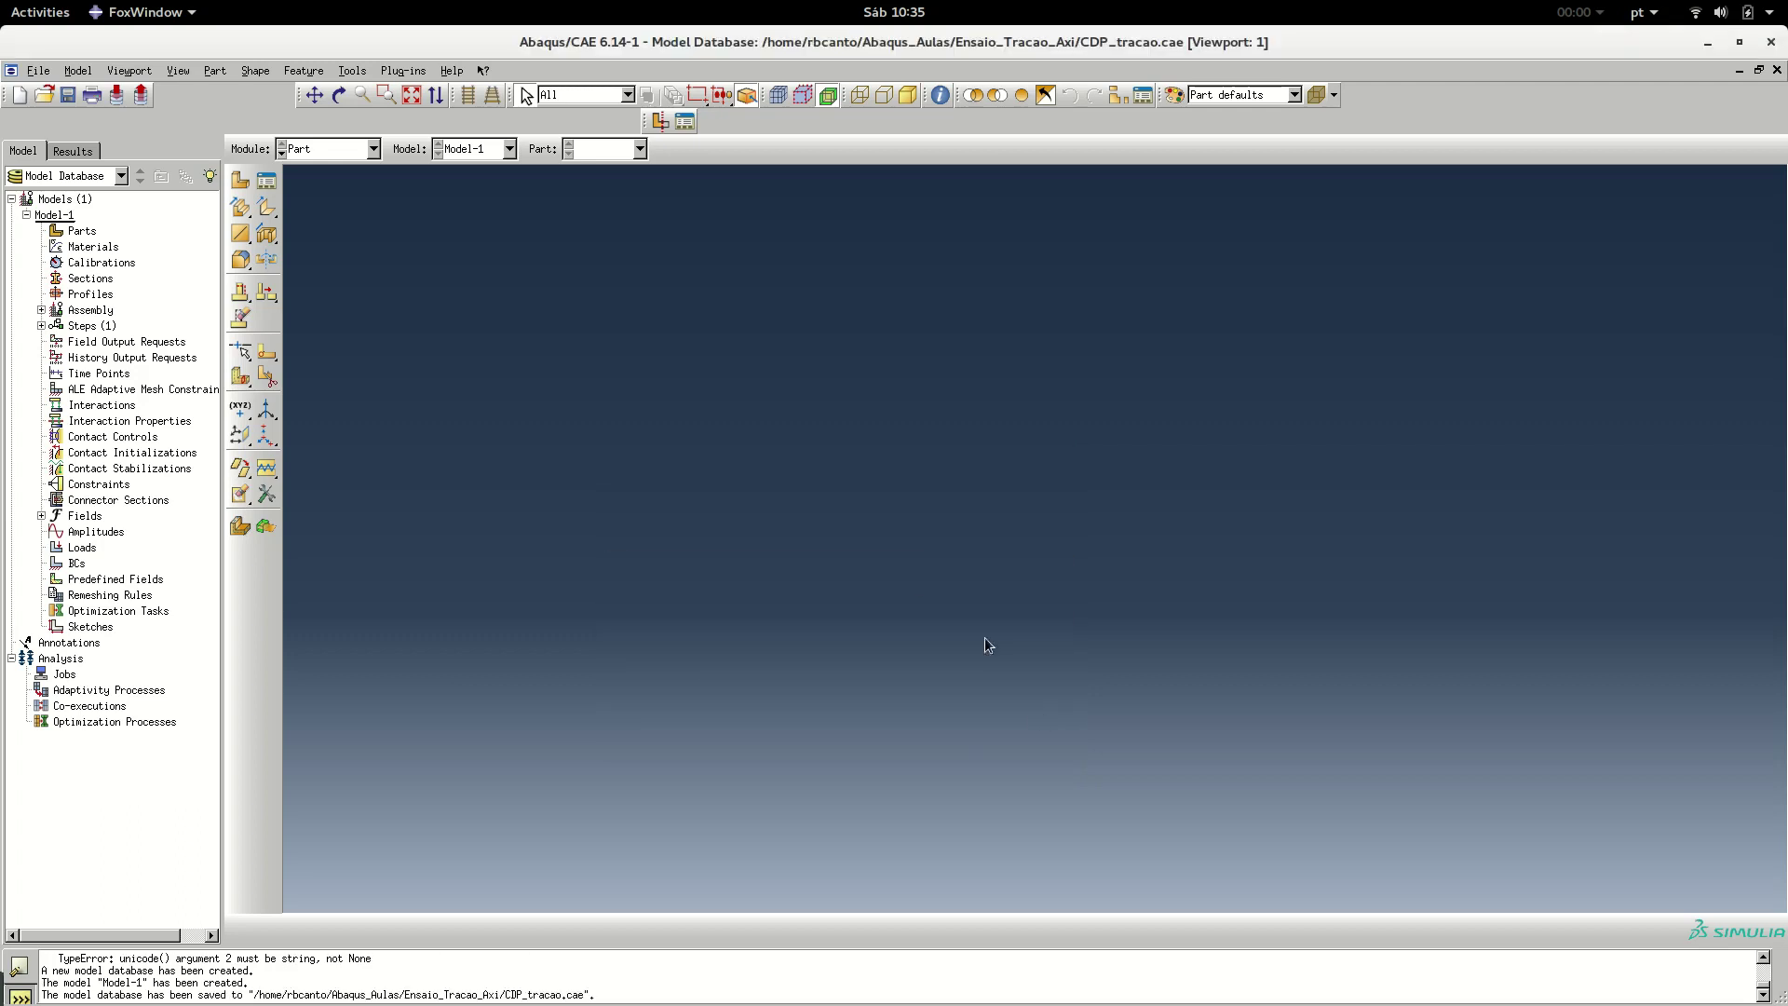
left_click(67, 95)
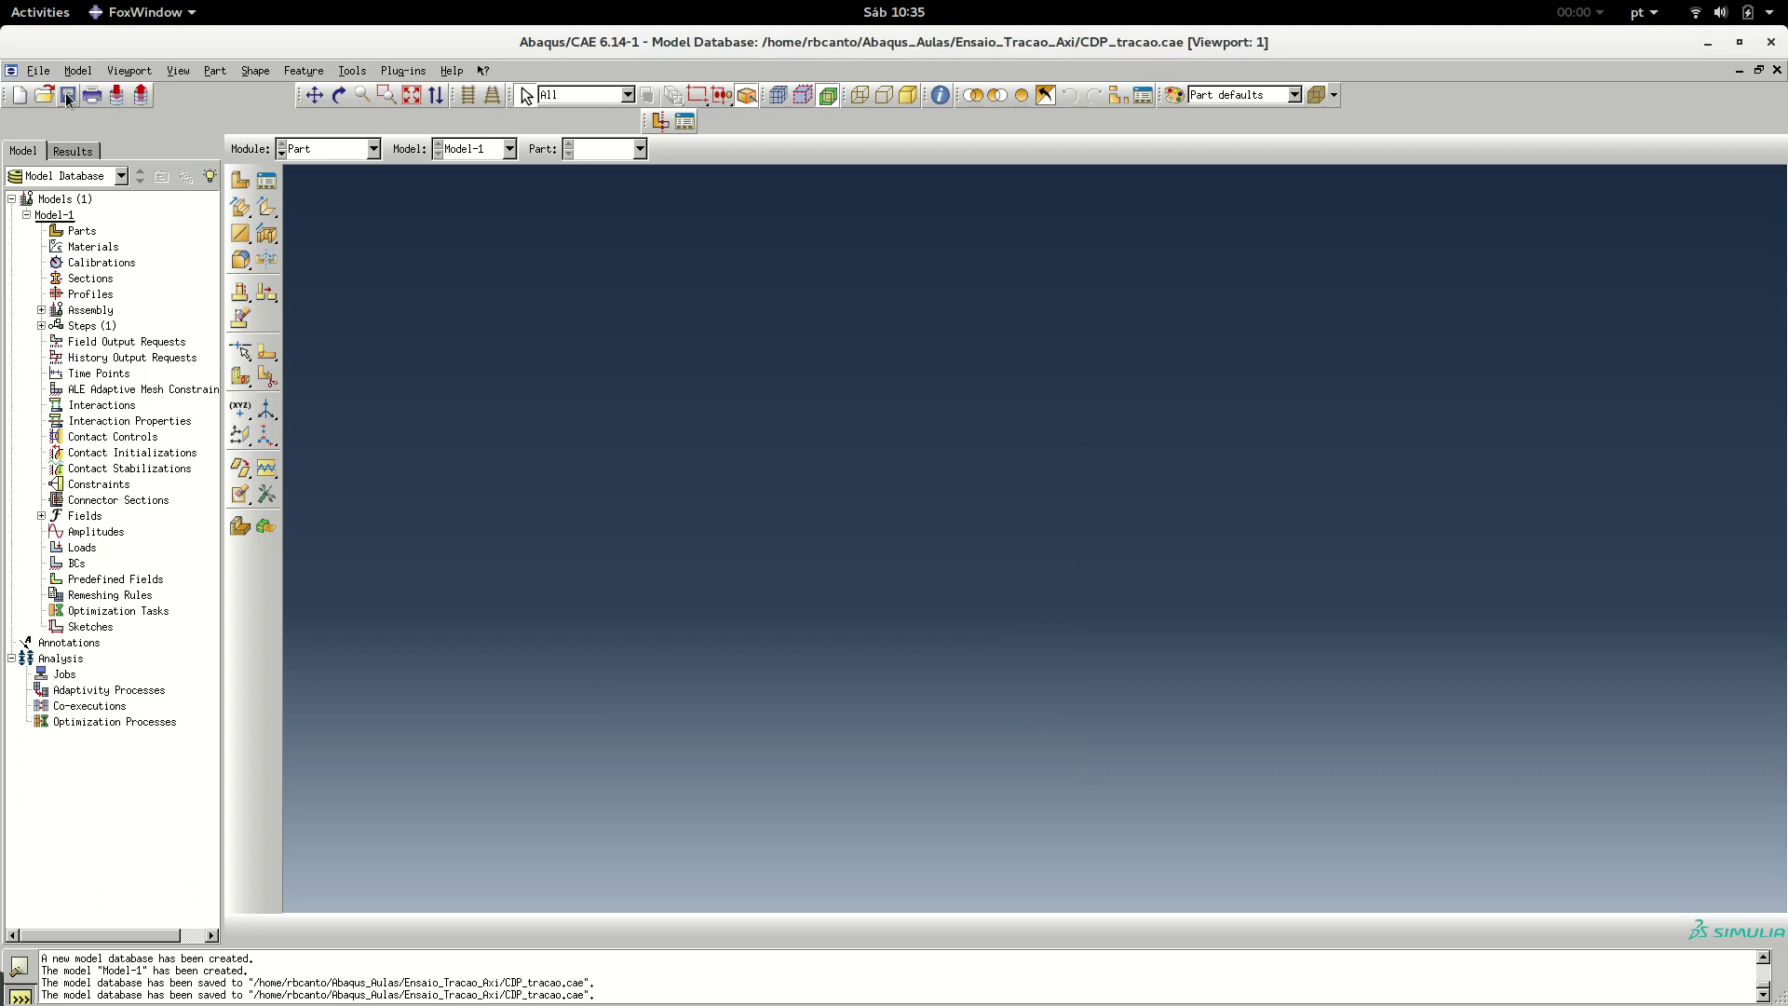
left_click(70, 100)
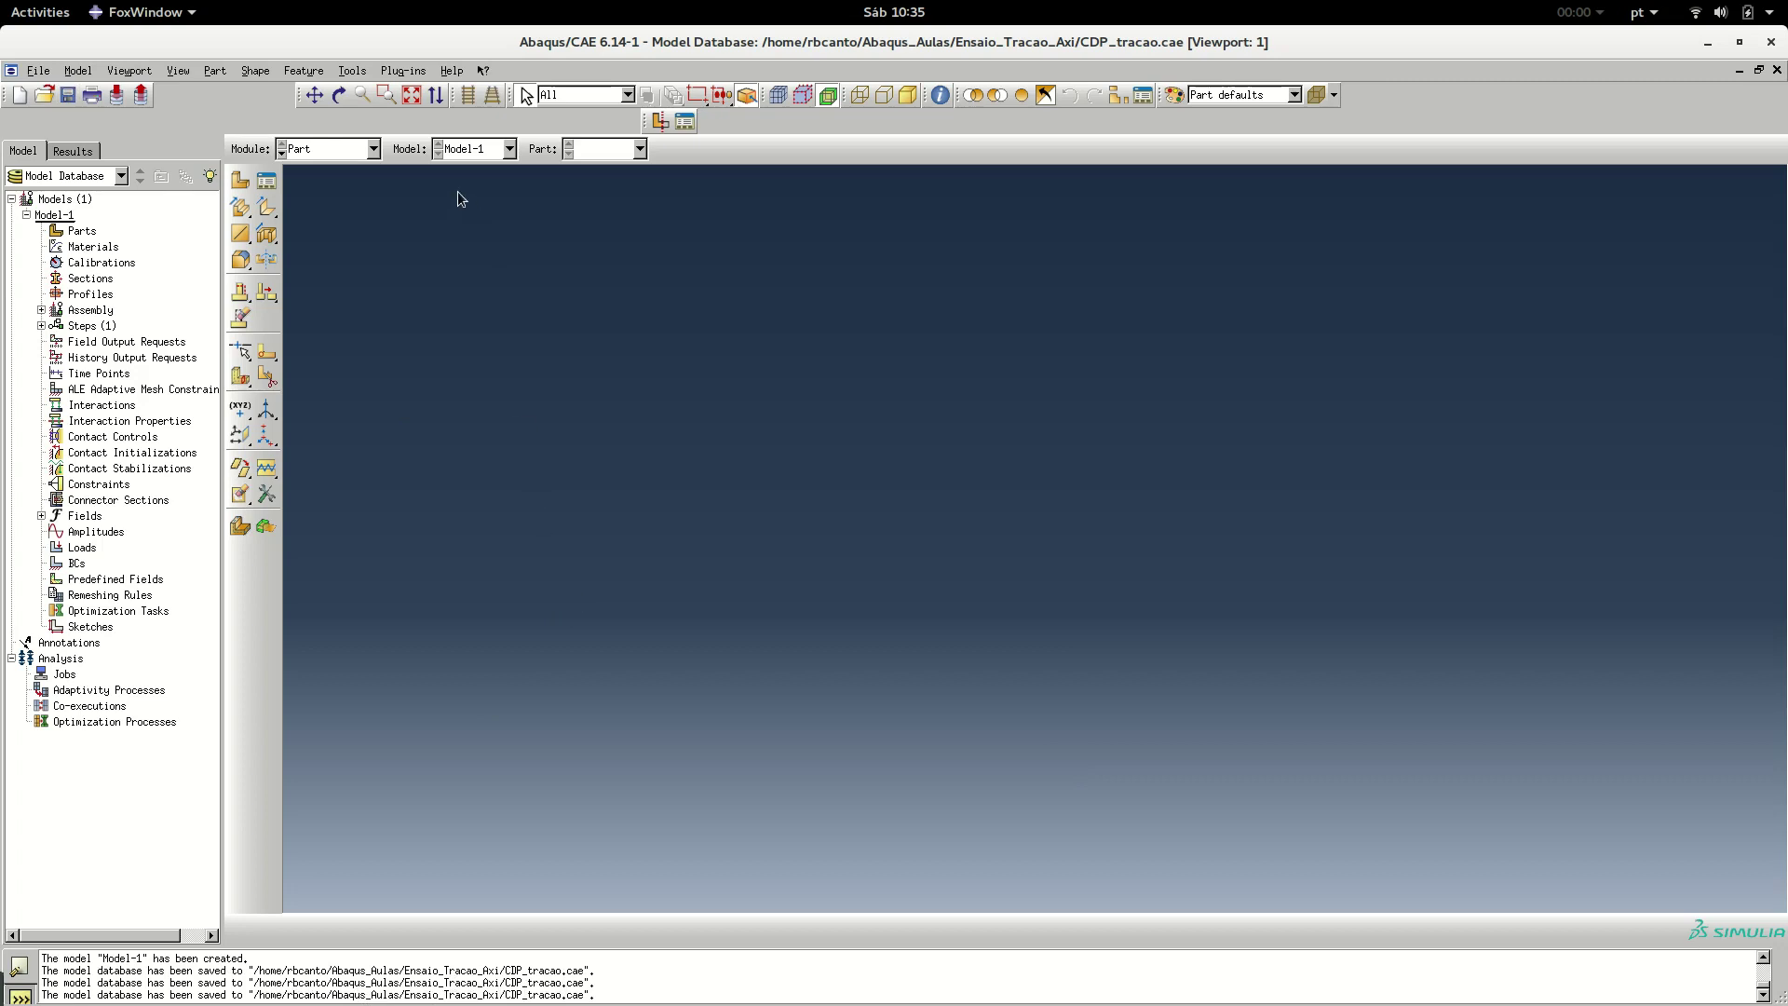
Start an axisymmetric deformable shell part with an approximate size of 200, and close the Part Manager
left_click(361, 152)
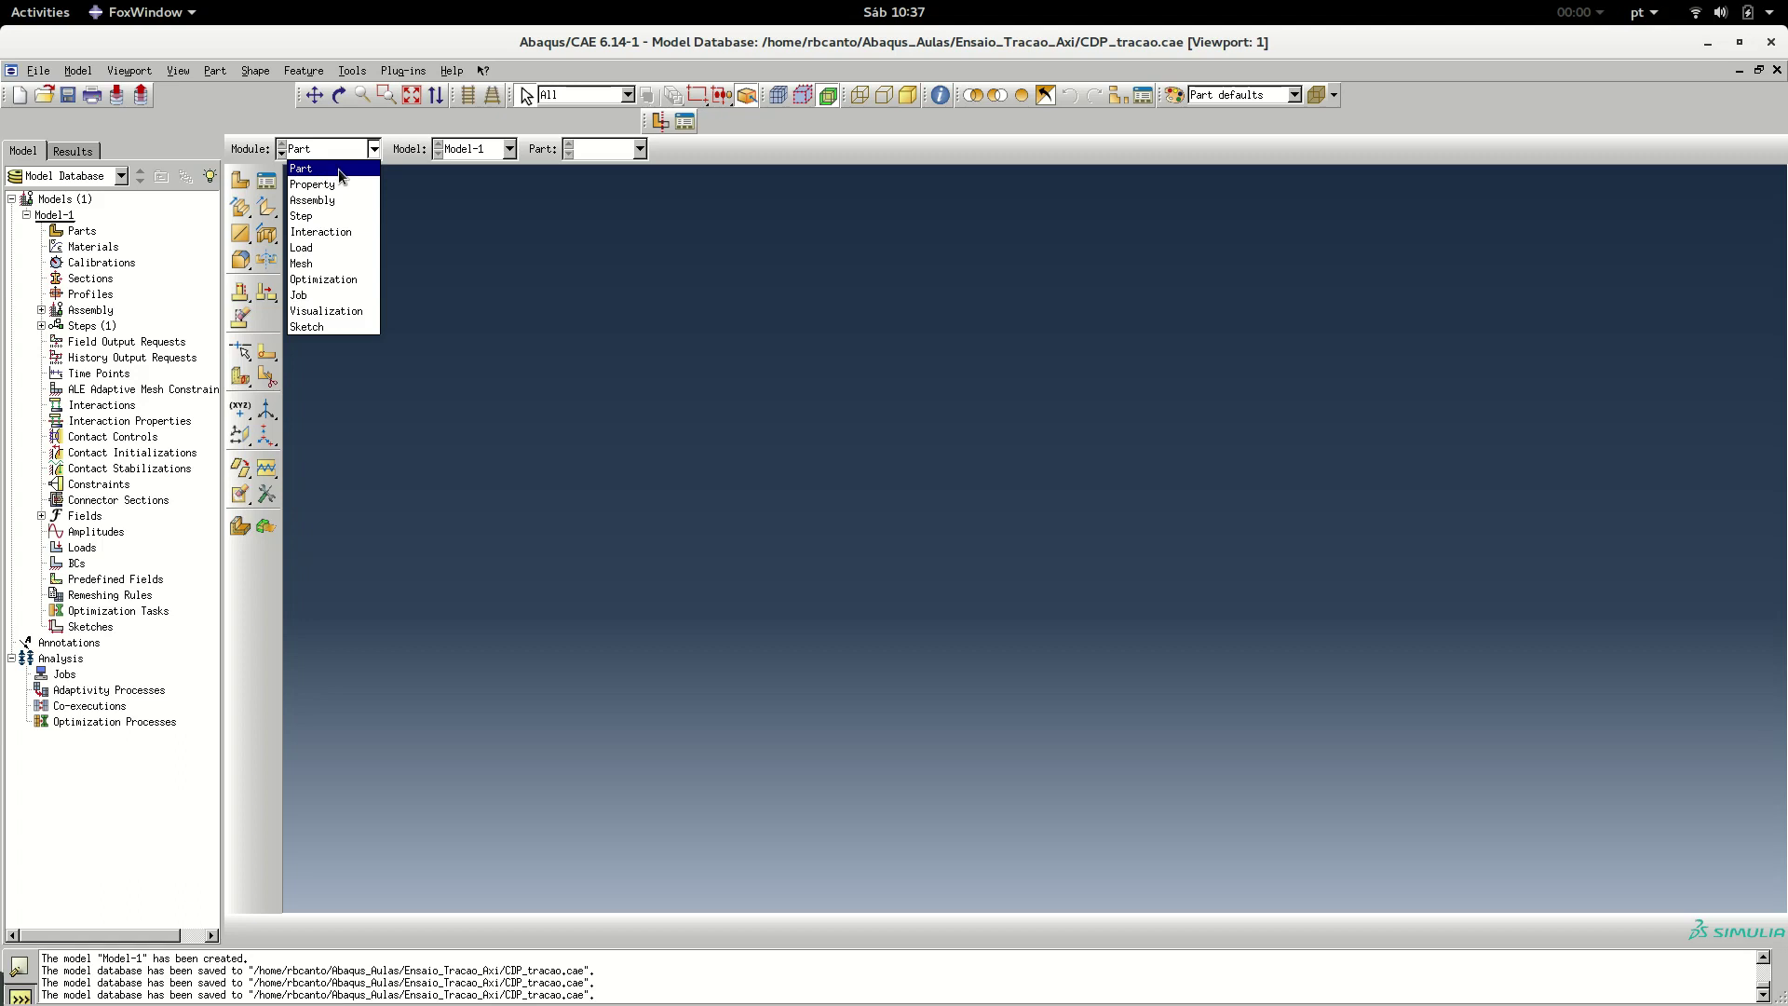
left_click(338, 170)
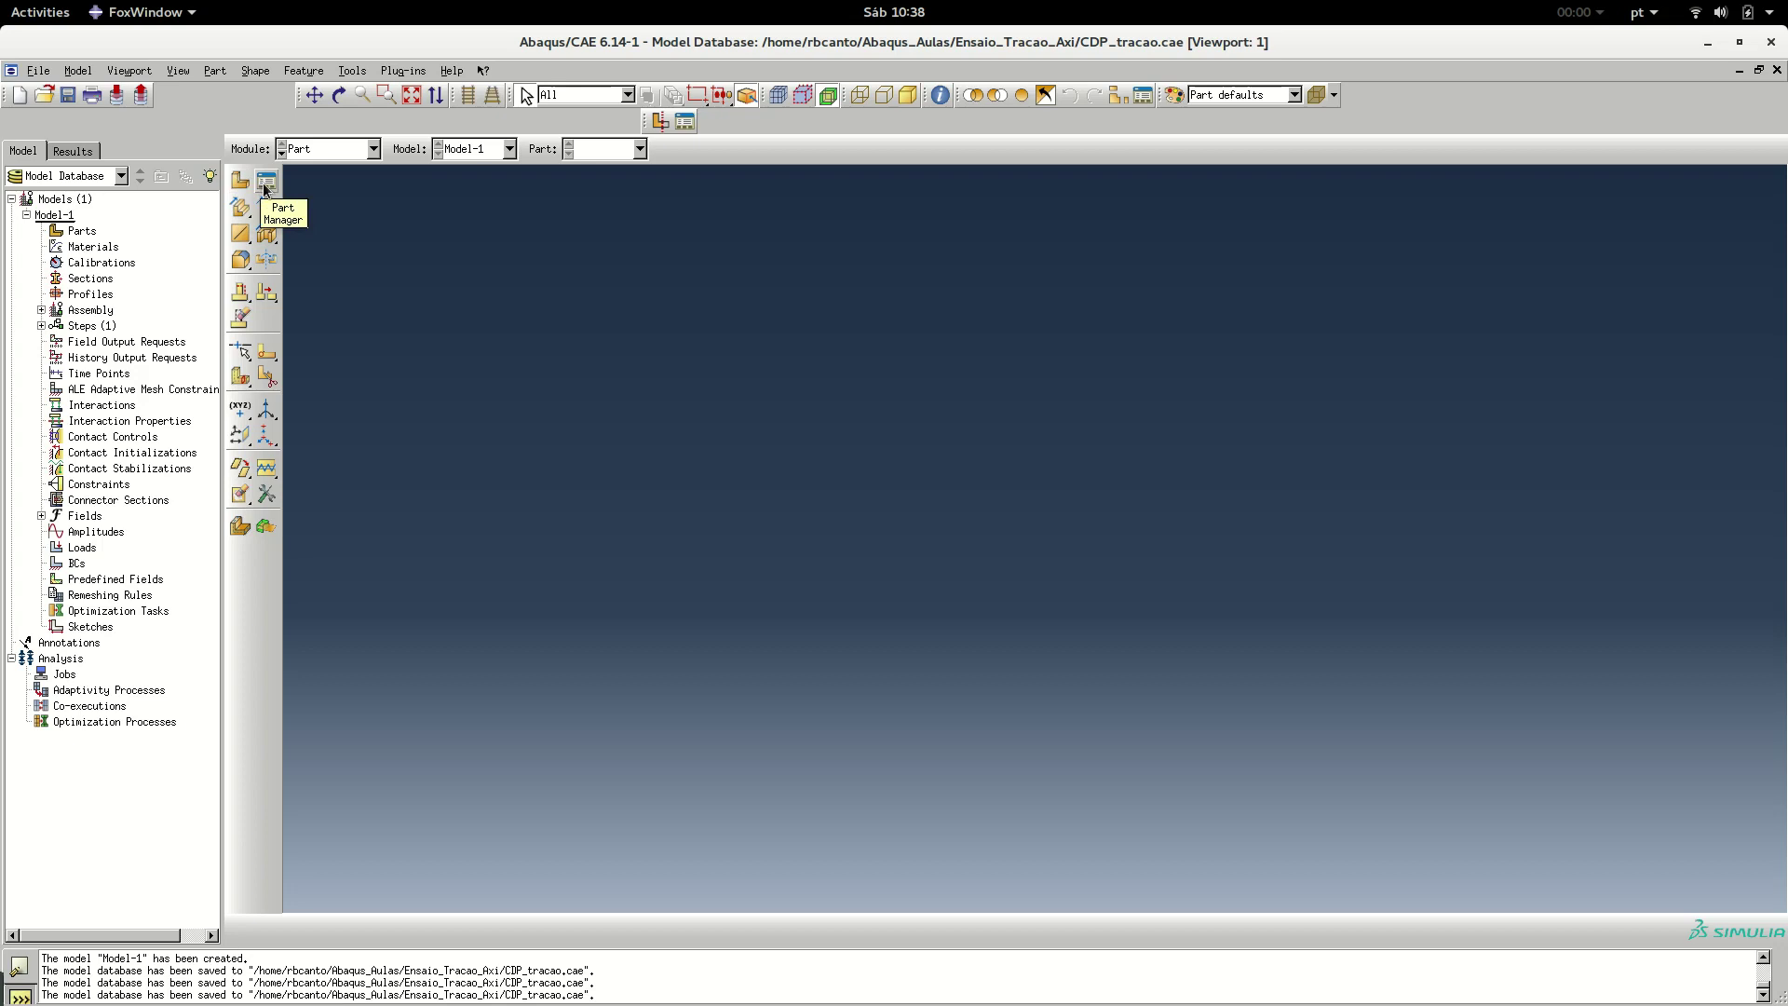
left_click(265, 189)
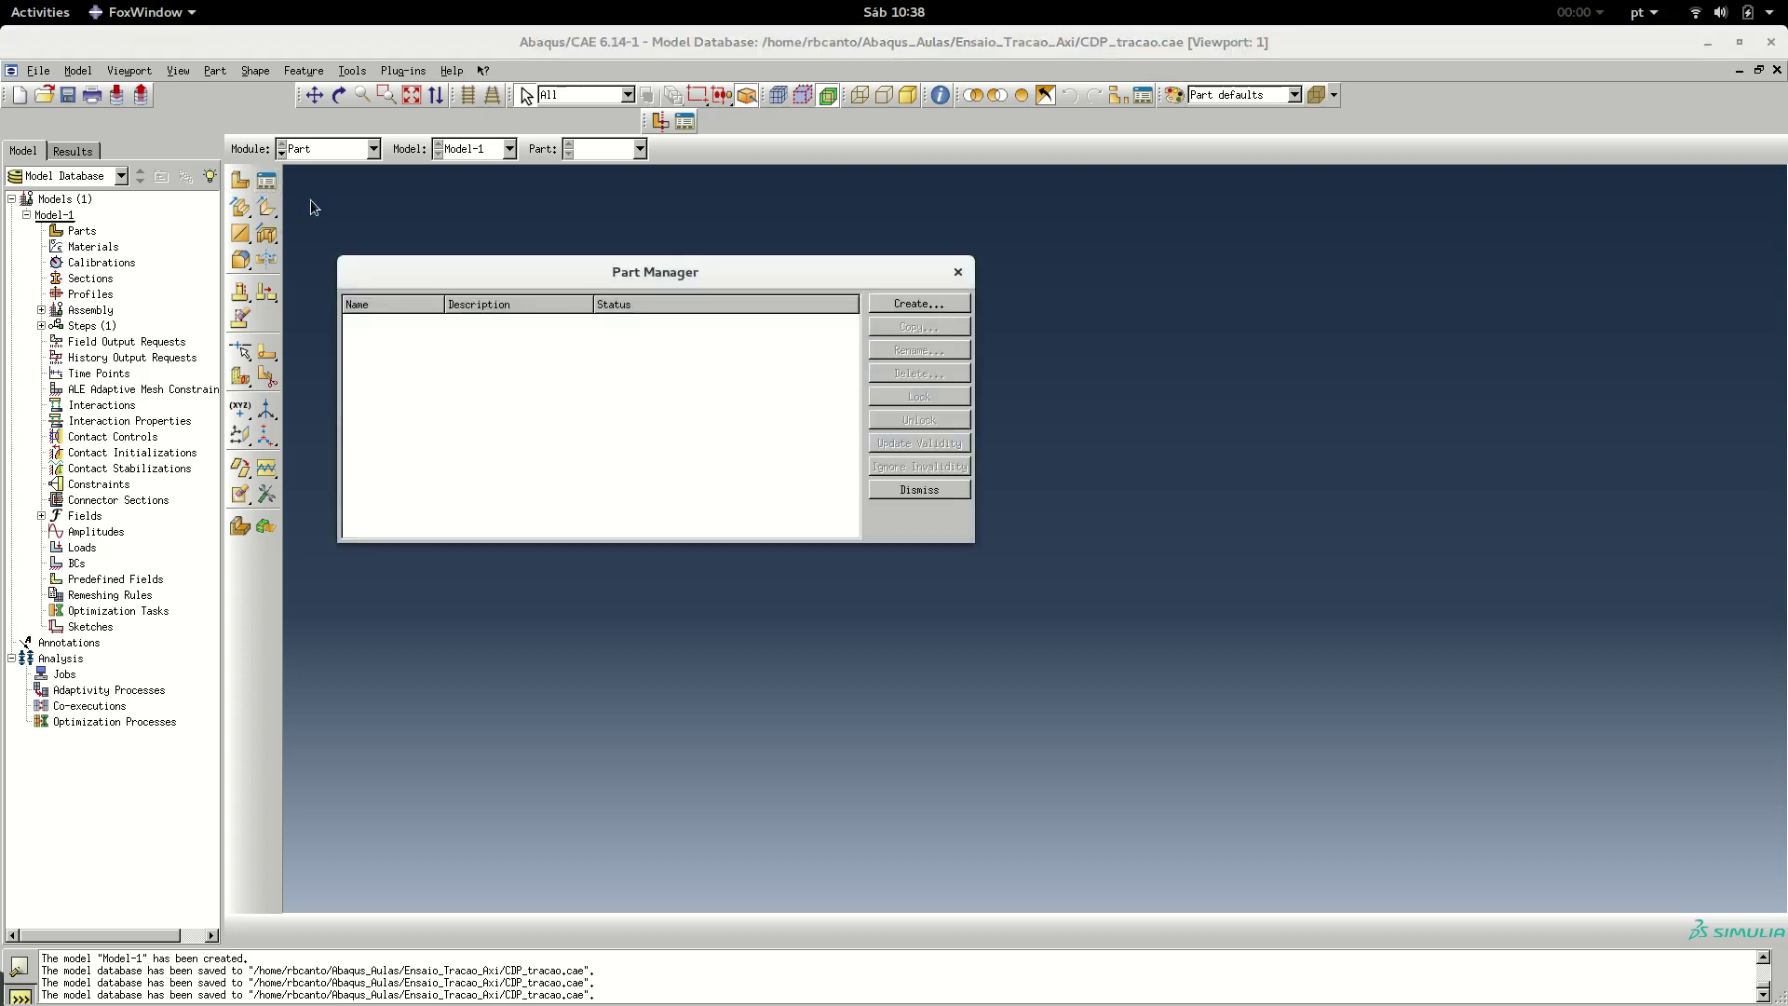
left_click_drag(387, 268, 430, 236)
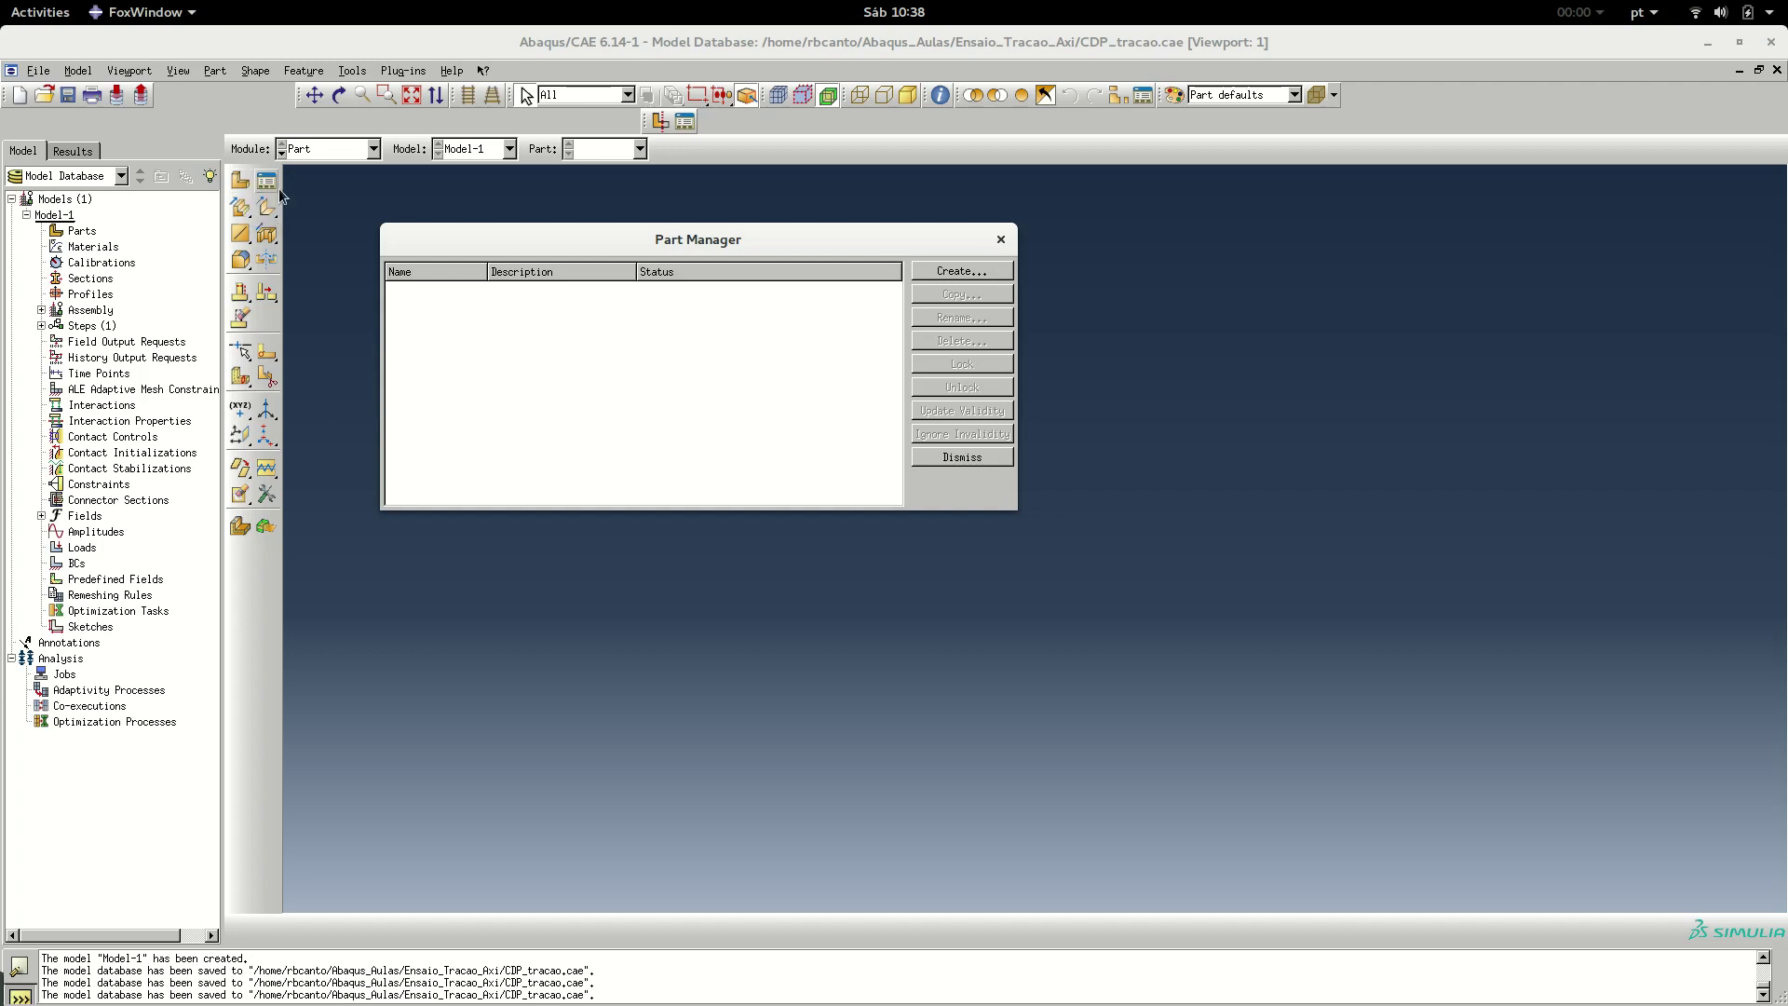
left_click(935, 271)
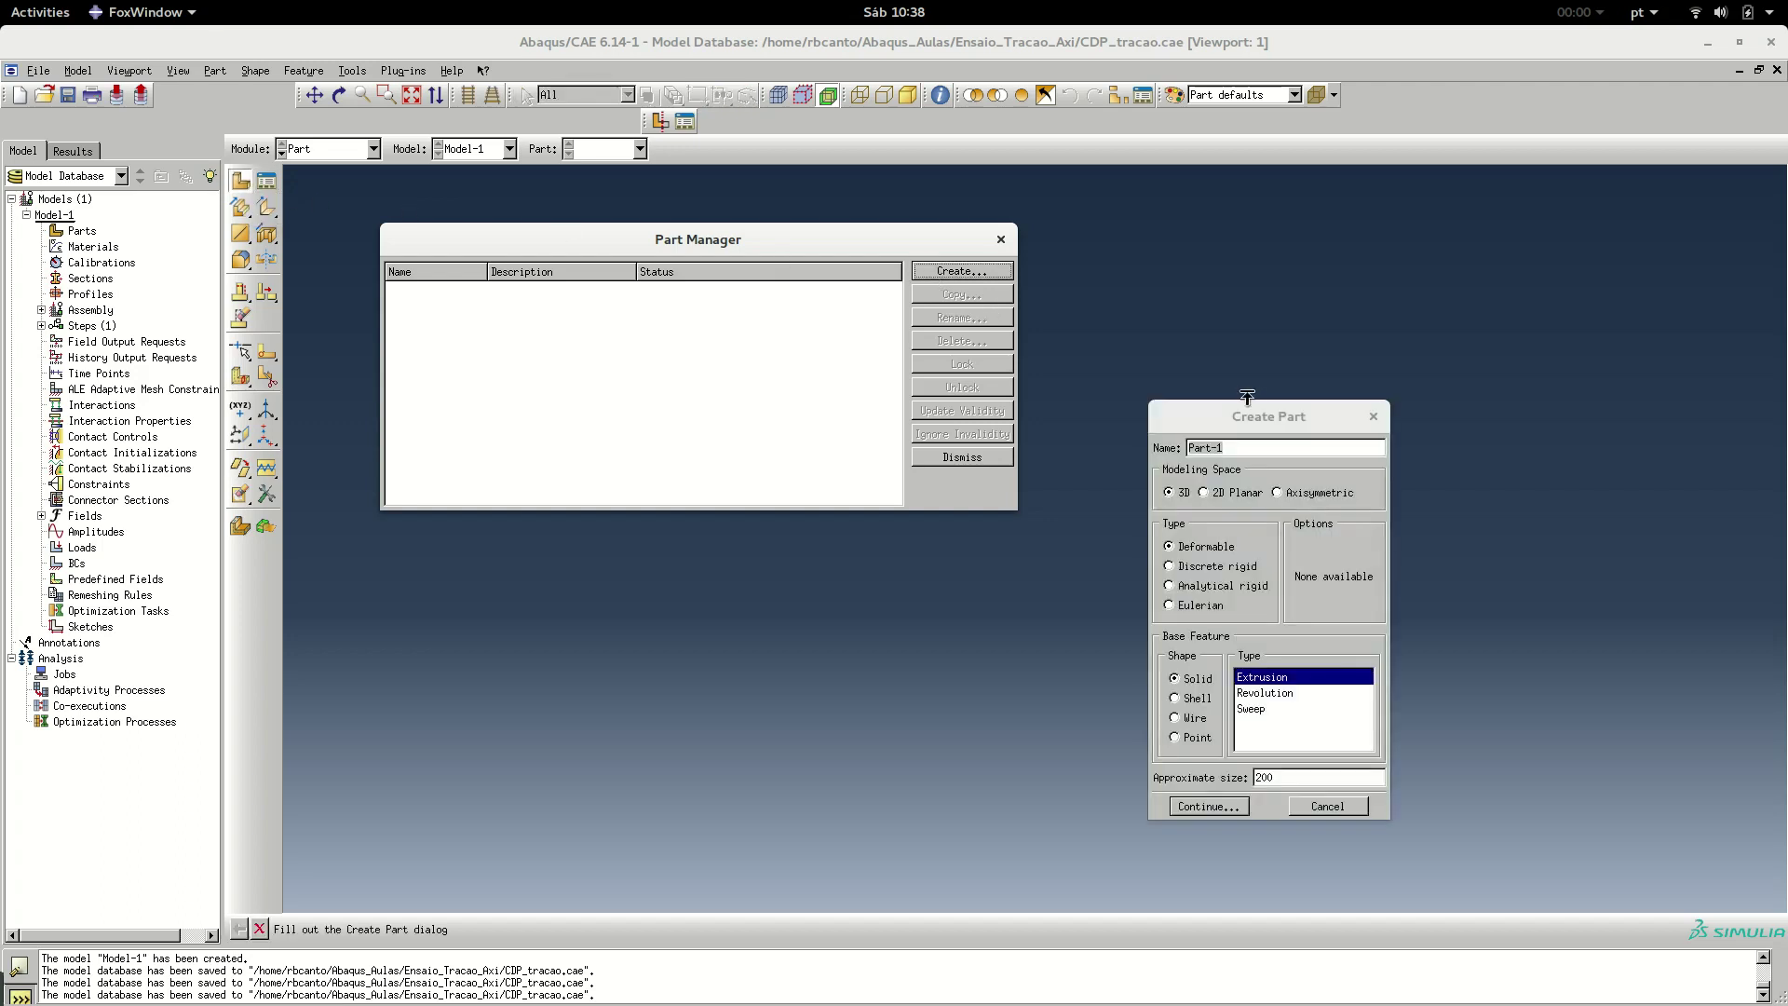
left_click_drag(1262, 422, 1194, 320)
left_click(1218, 395)
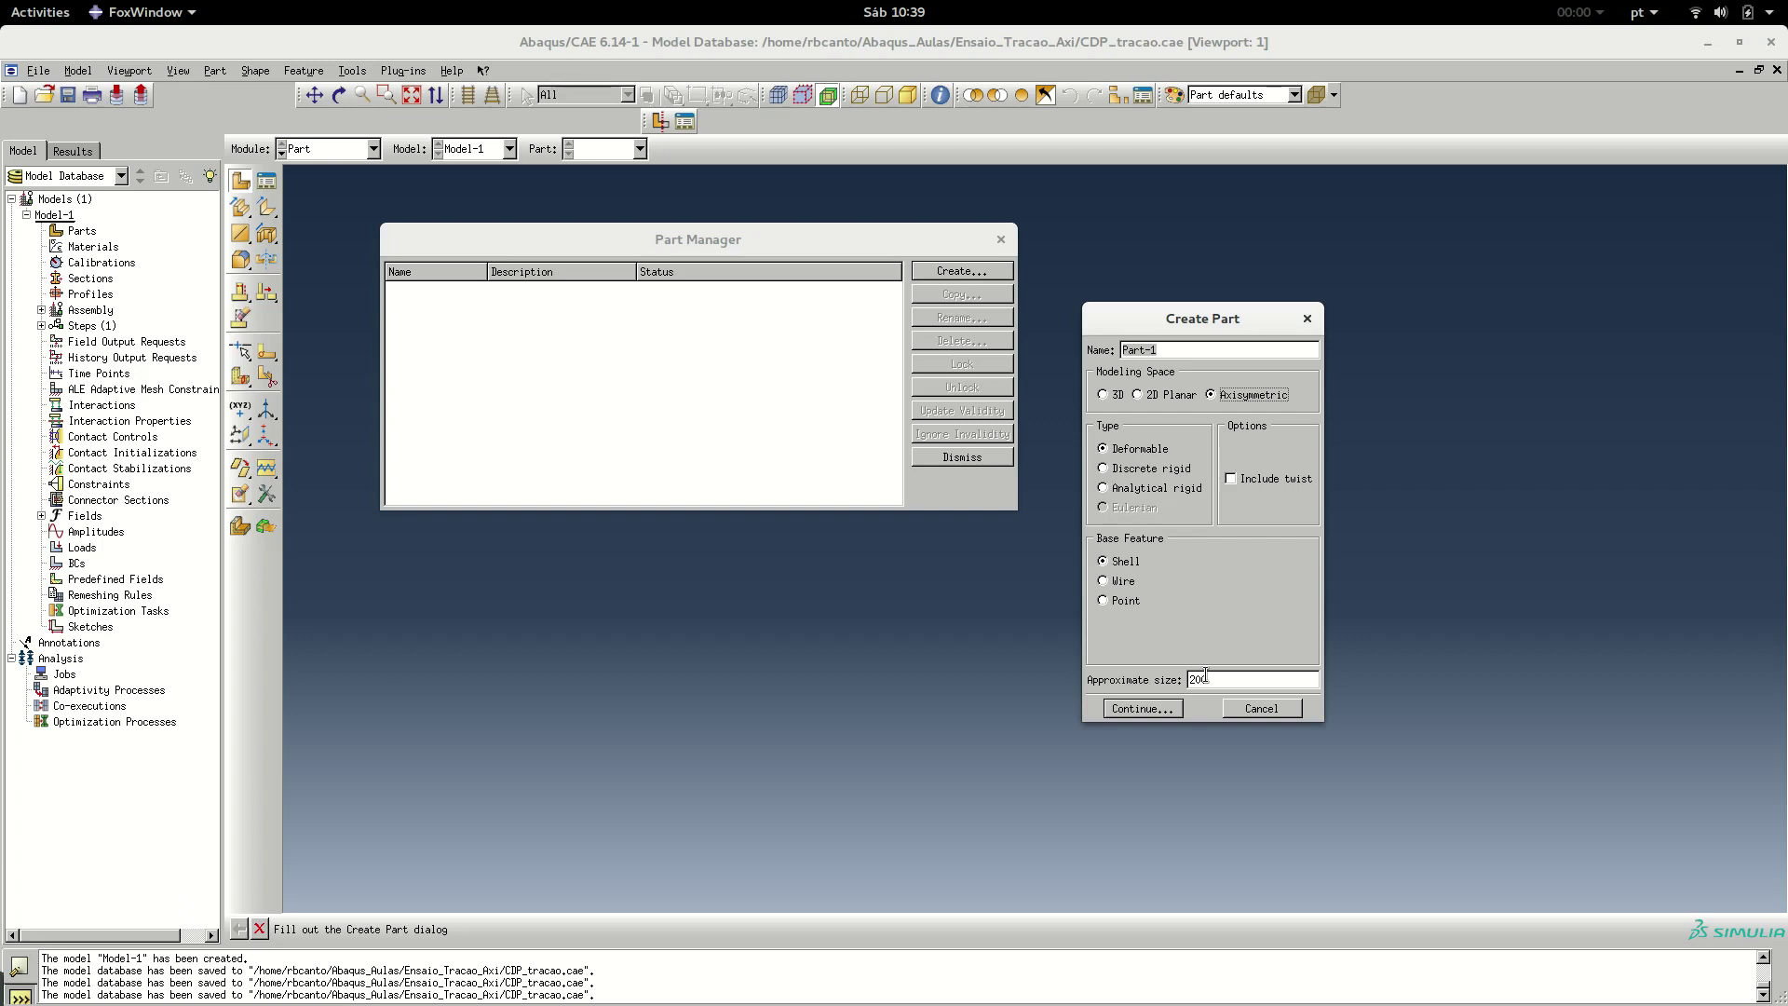
left_click(1158, 713)
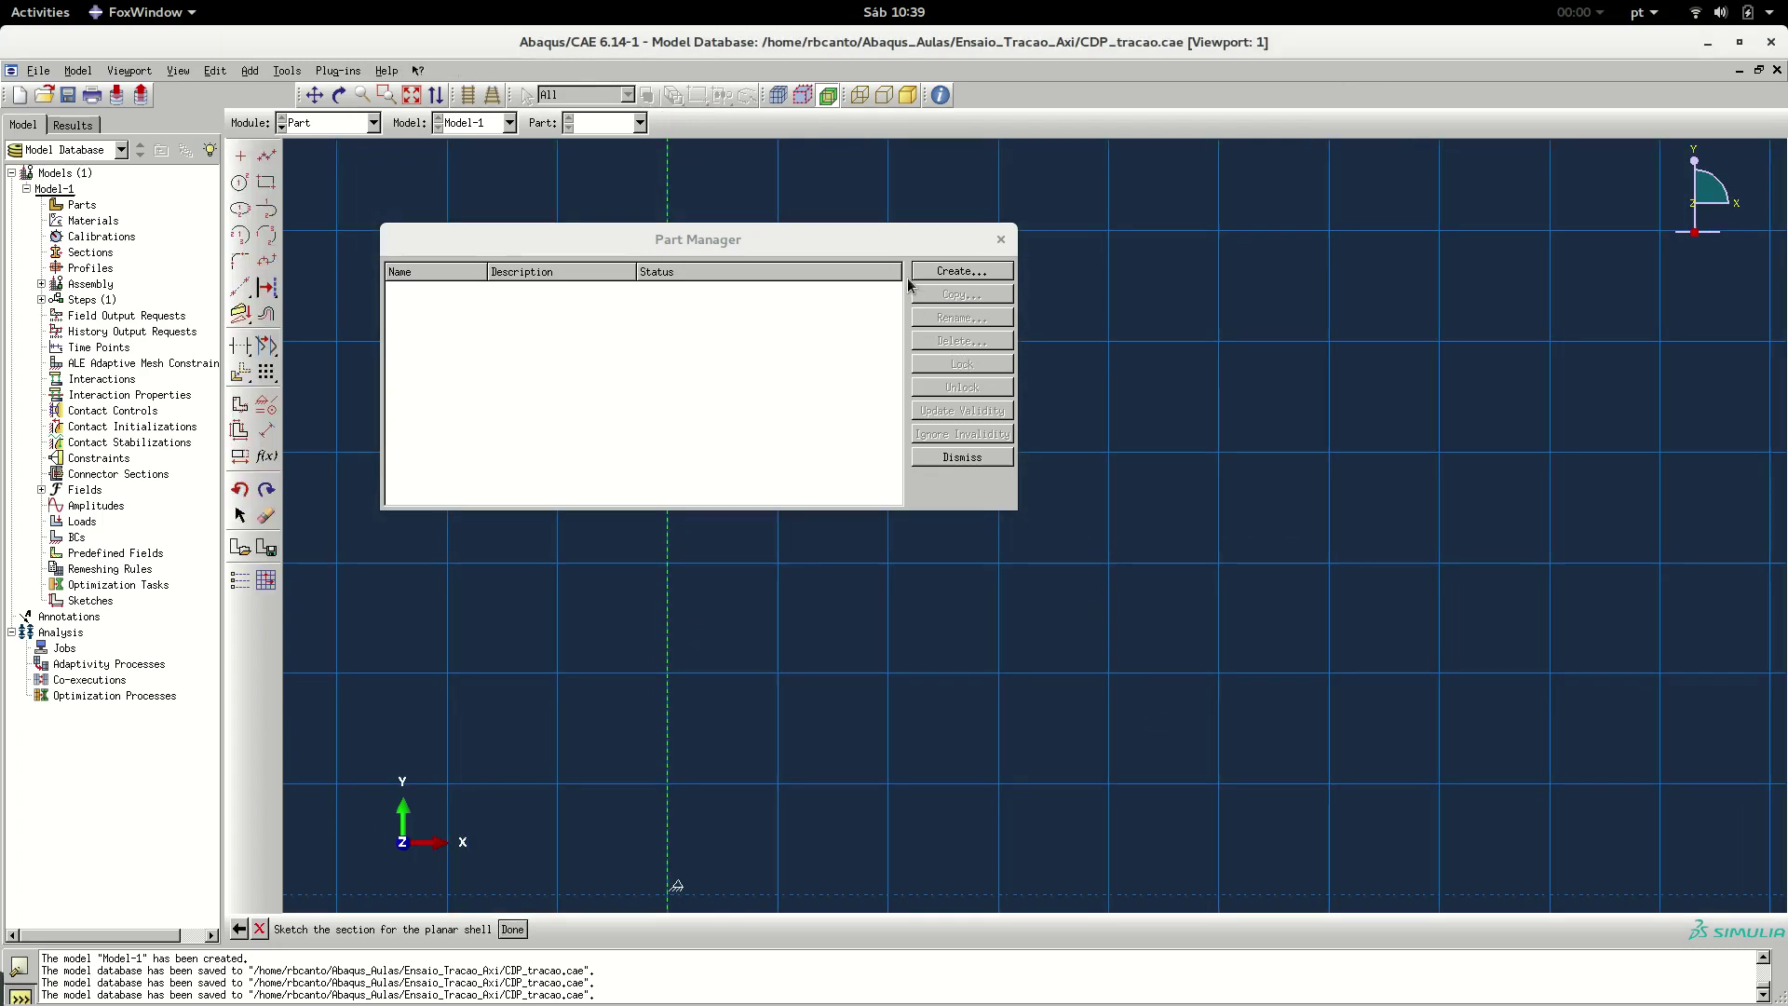
left_click_drag(854, 241, 1434, 257)
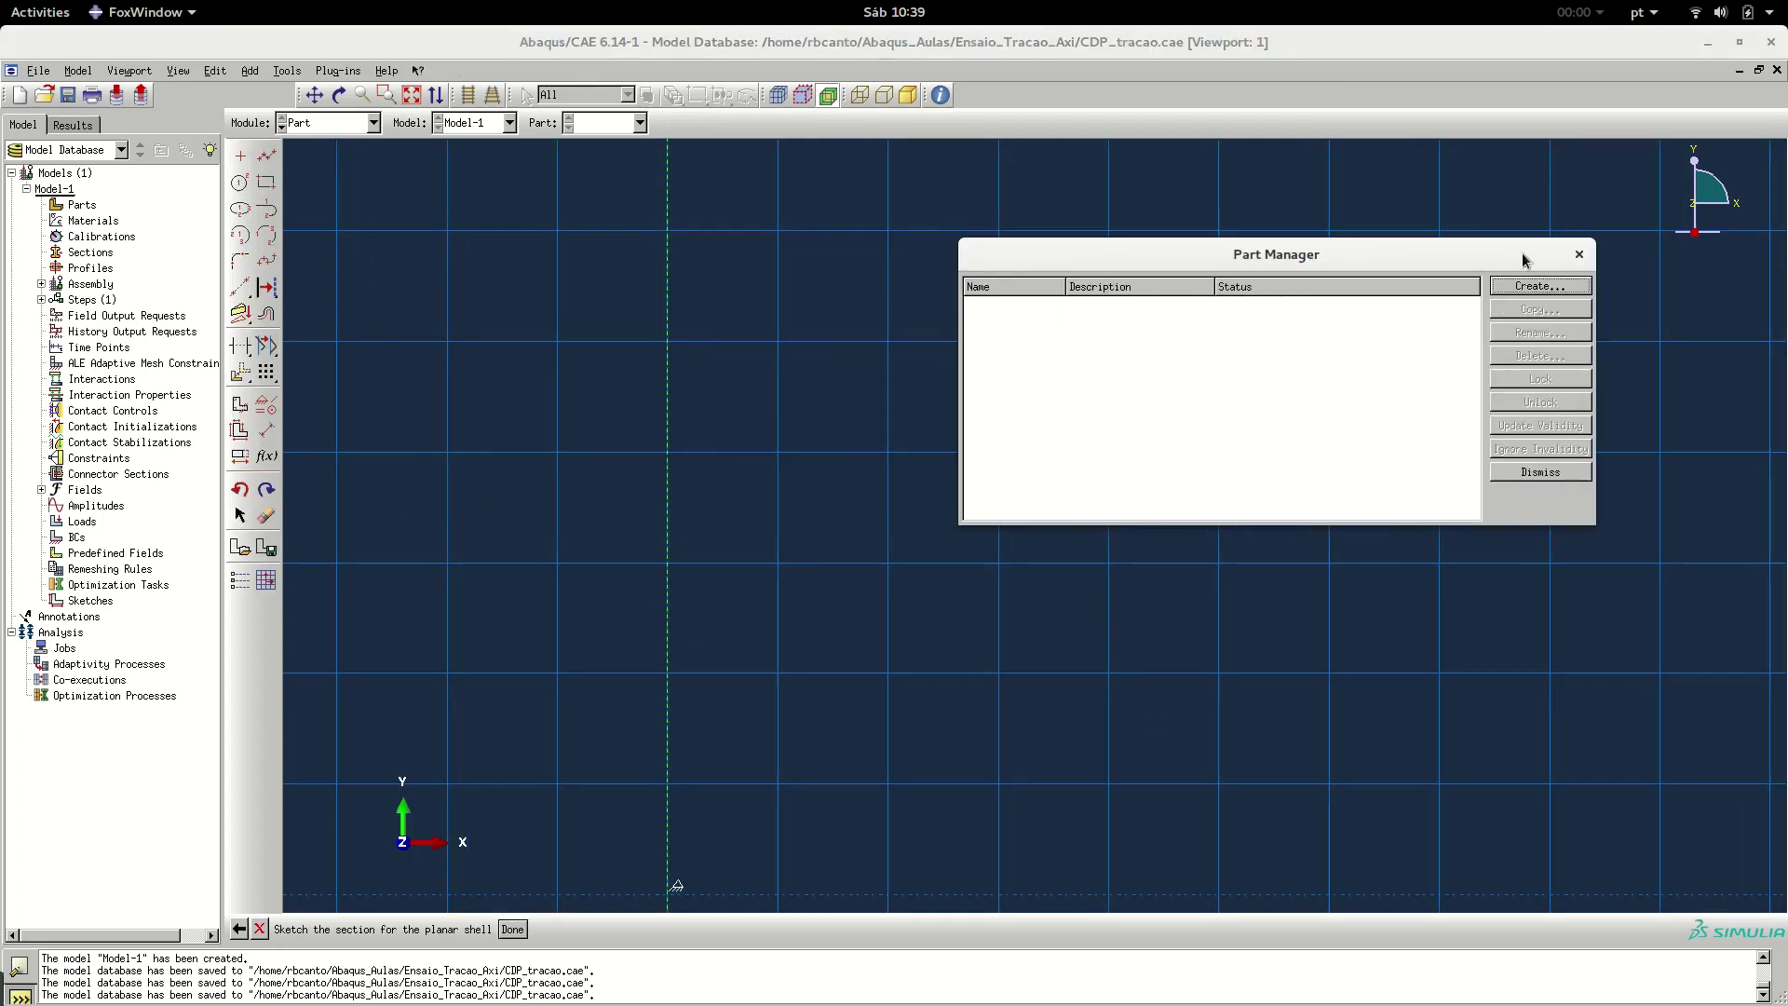
left_click(1578, 253)
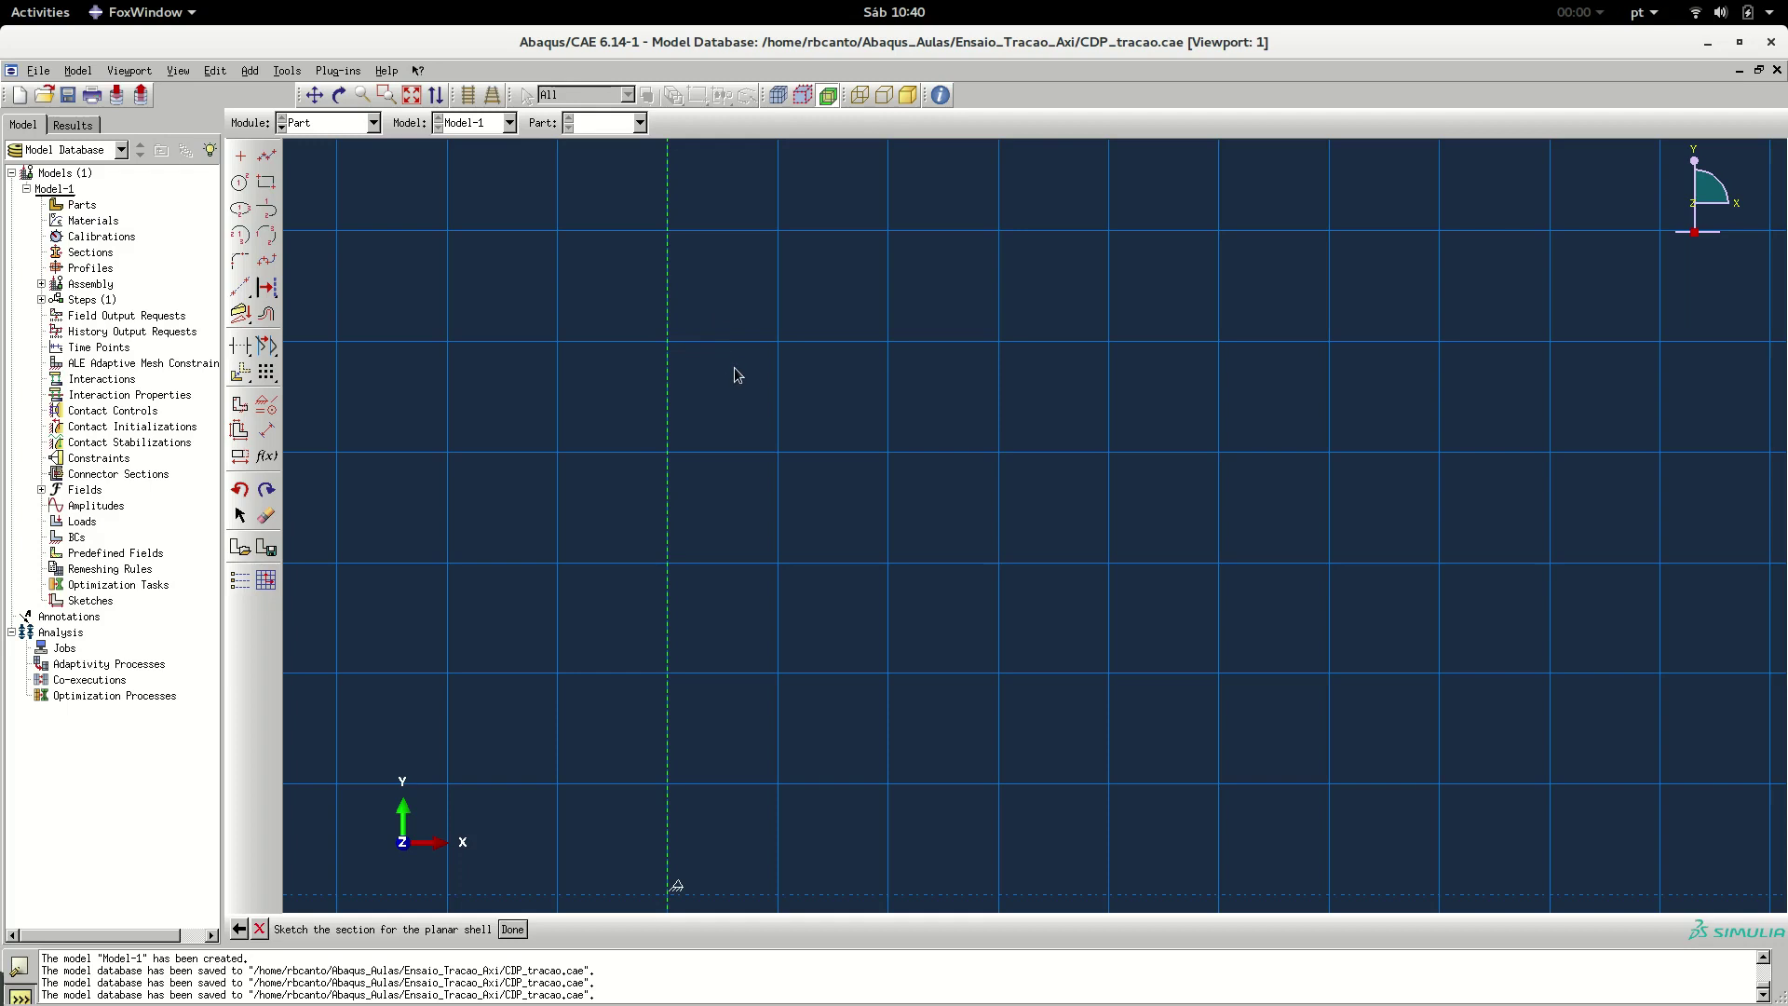
Save the model database and sketch connected lines from the origin to (10,0) and up to (10,15)
scroll(762, 388, "down", 3)
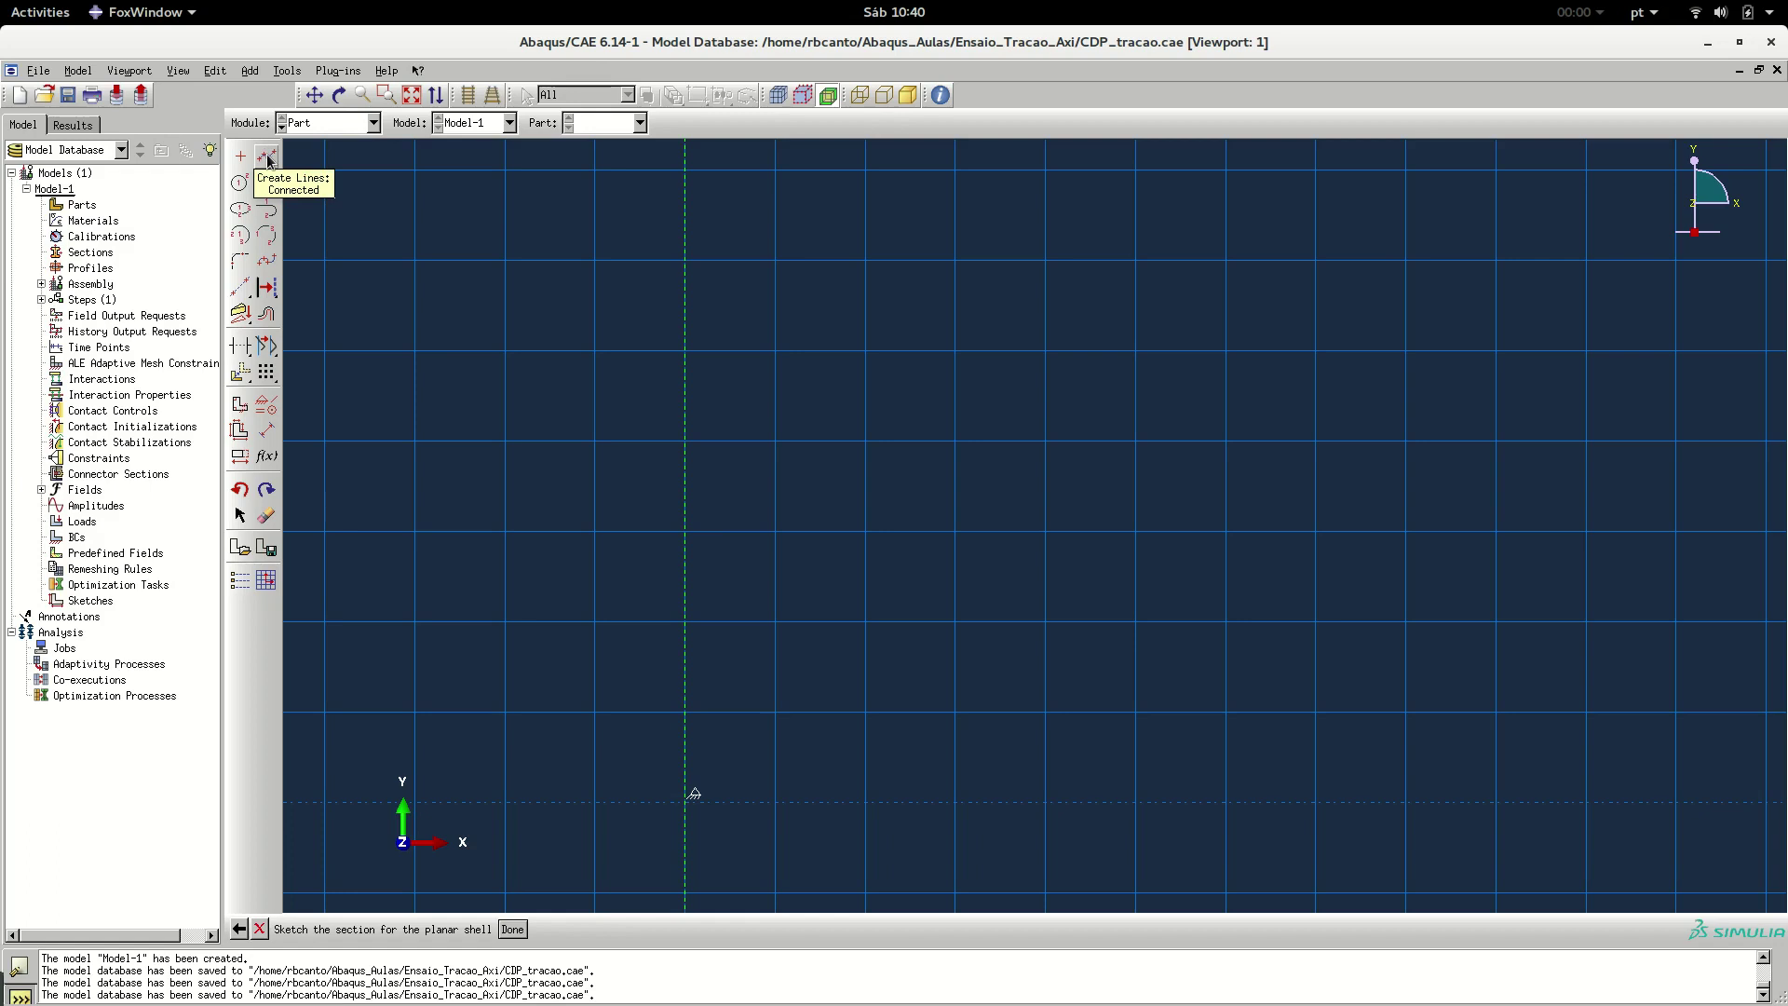
left_click(68, 95)
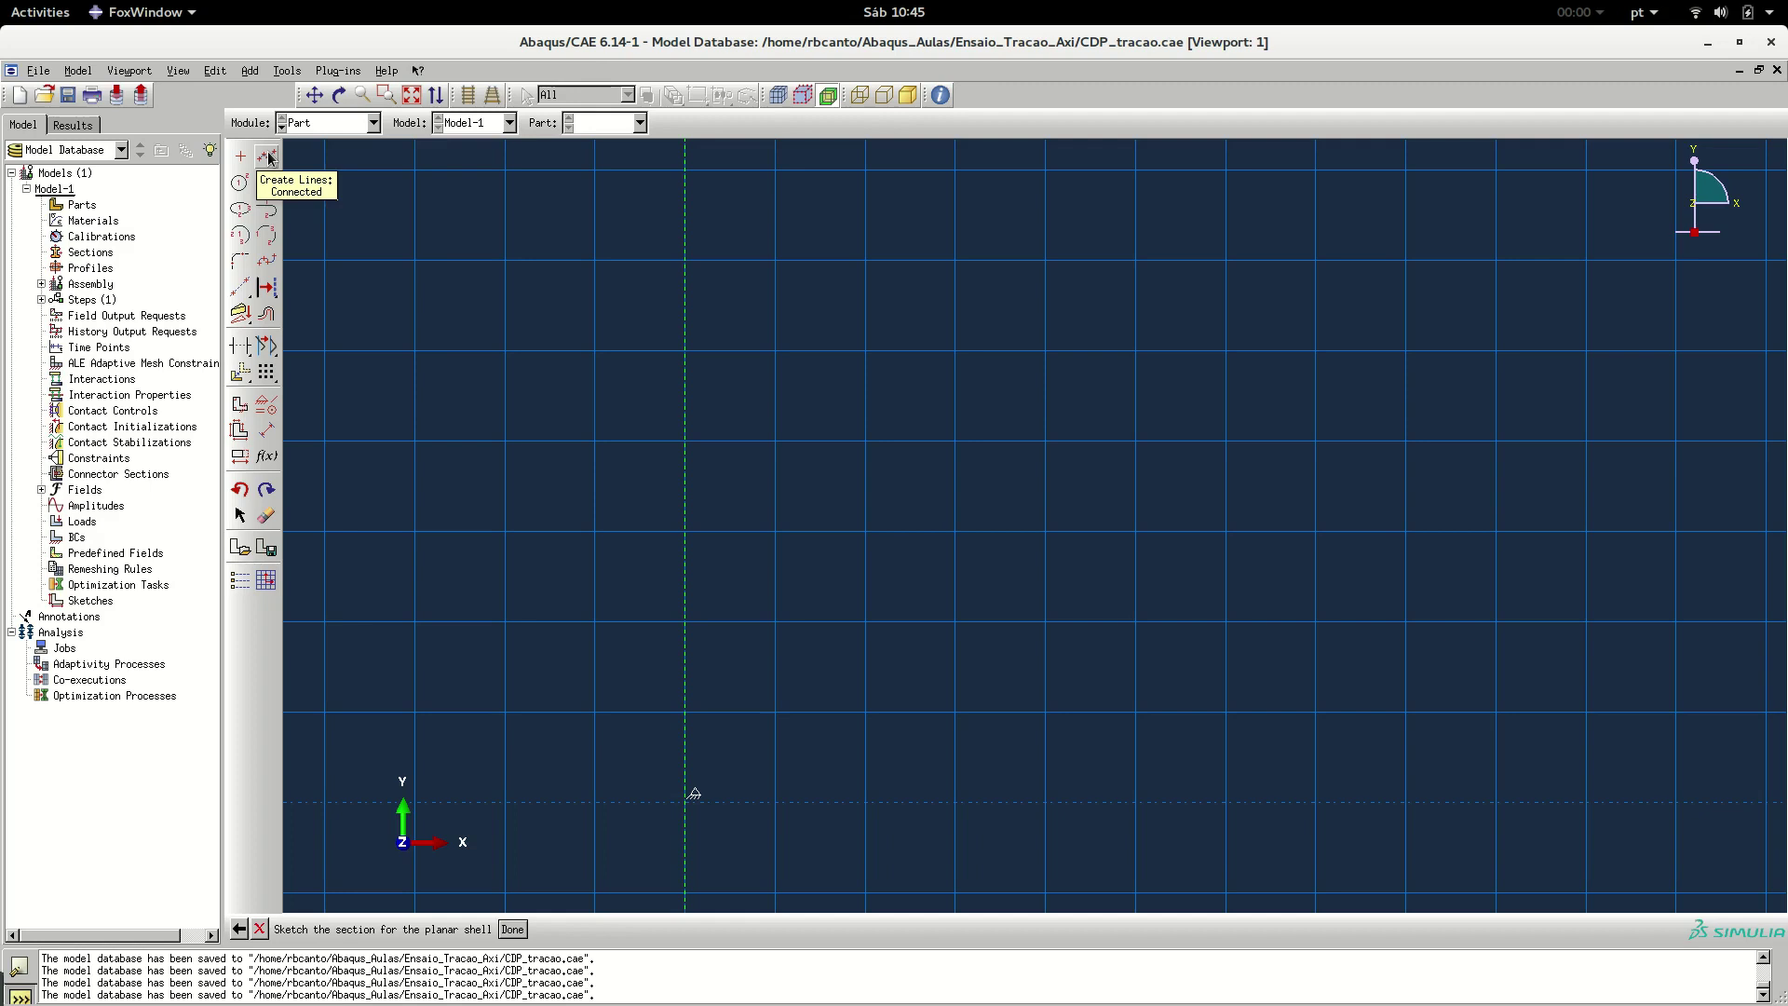
left_click(268, 159)
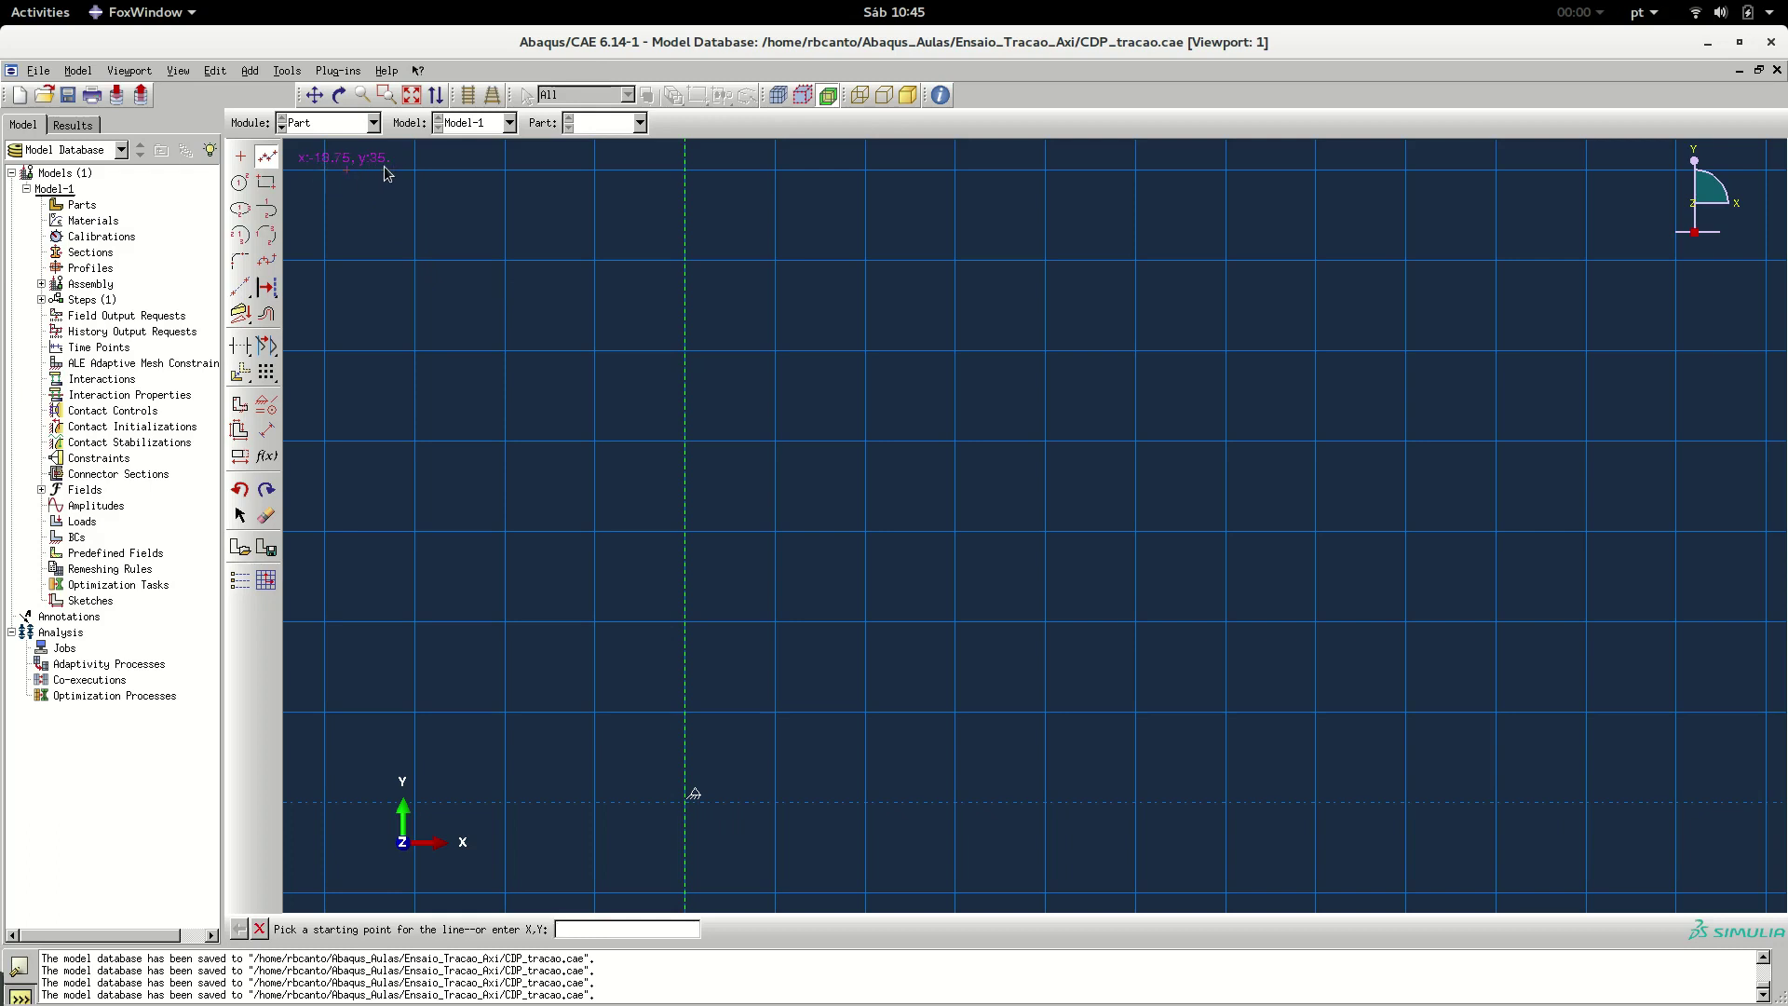
left_click(691, 808)
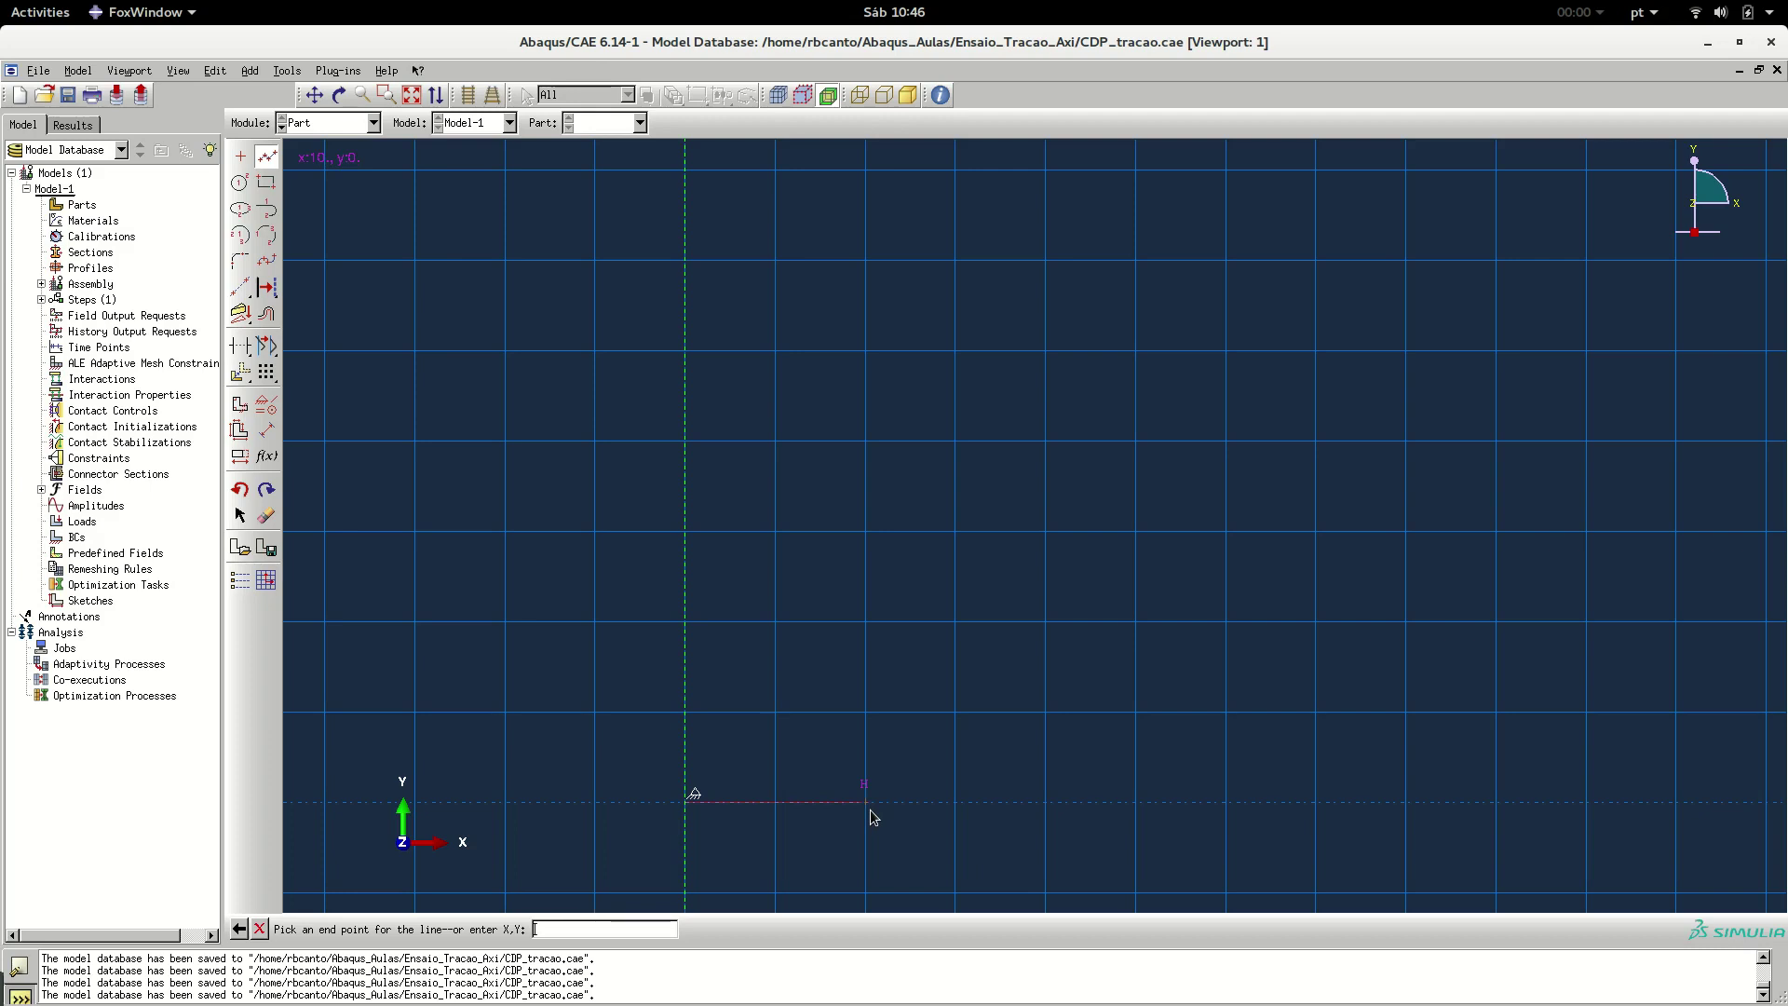
type("10,0")
key("Return")
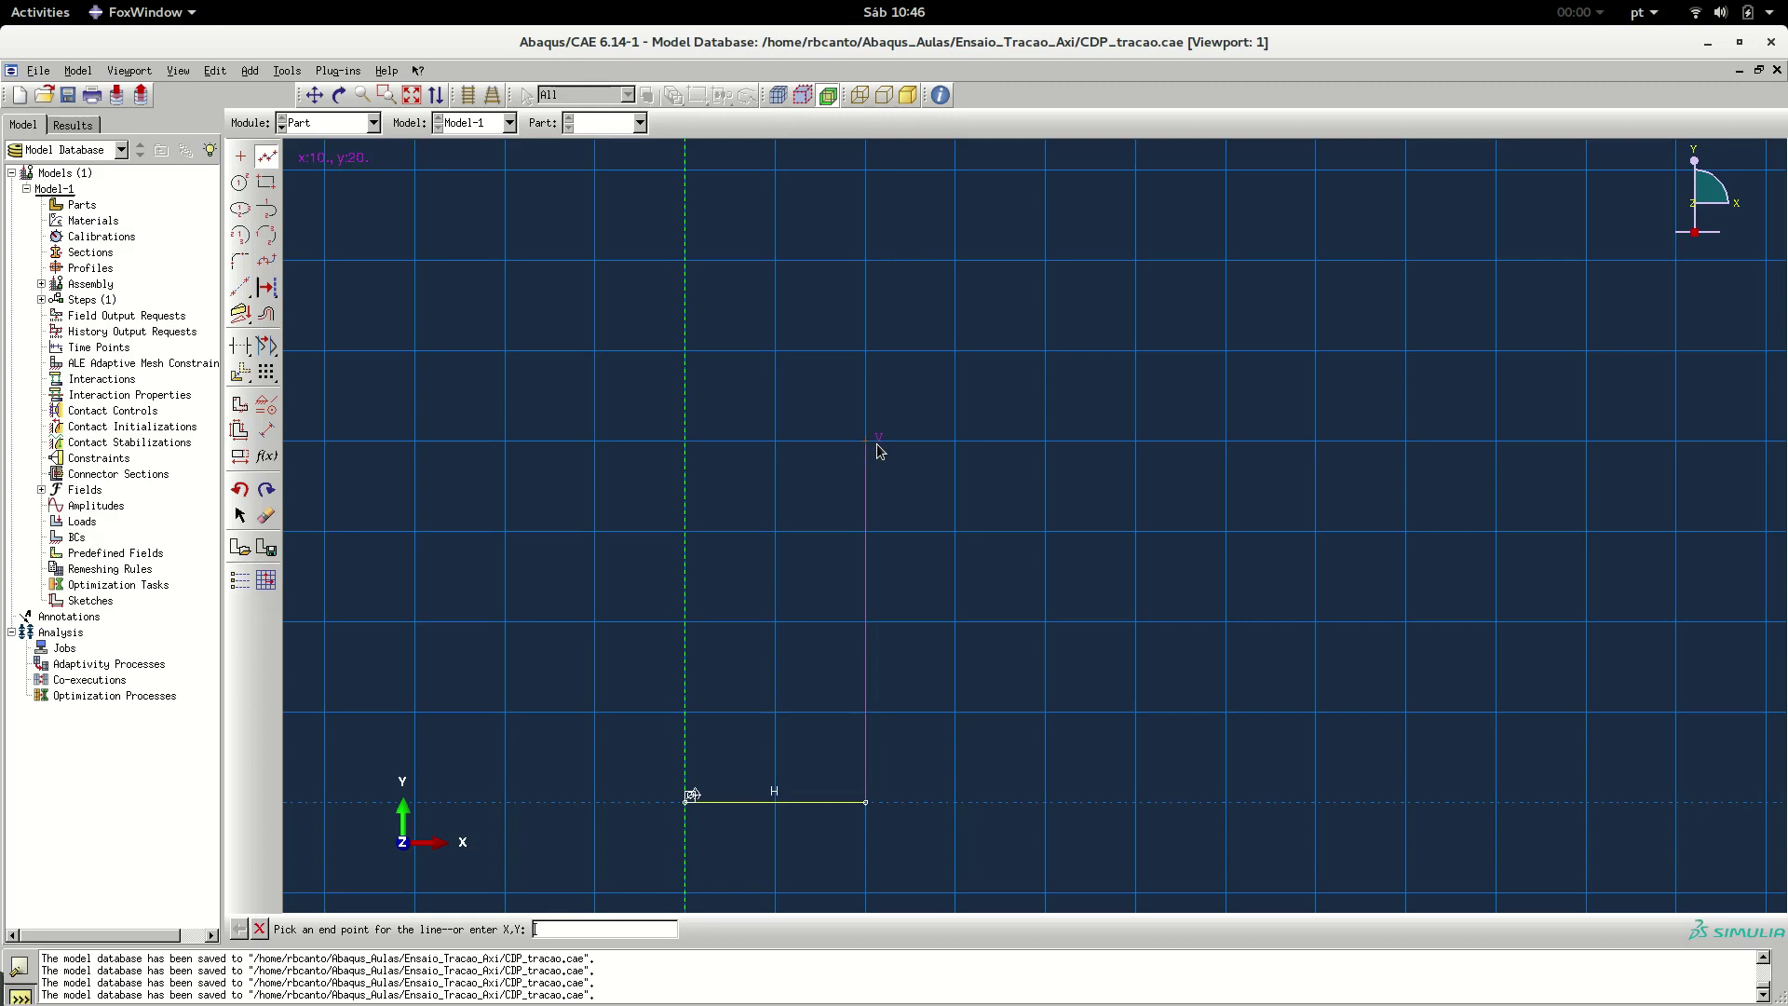
left_click(871, 542)
left_click(267, 160)
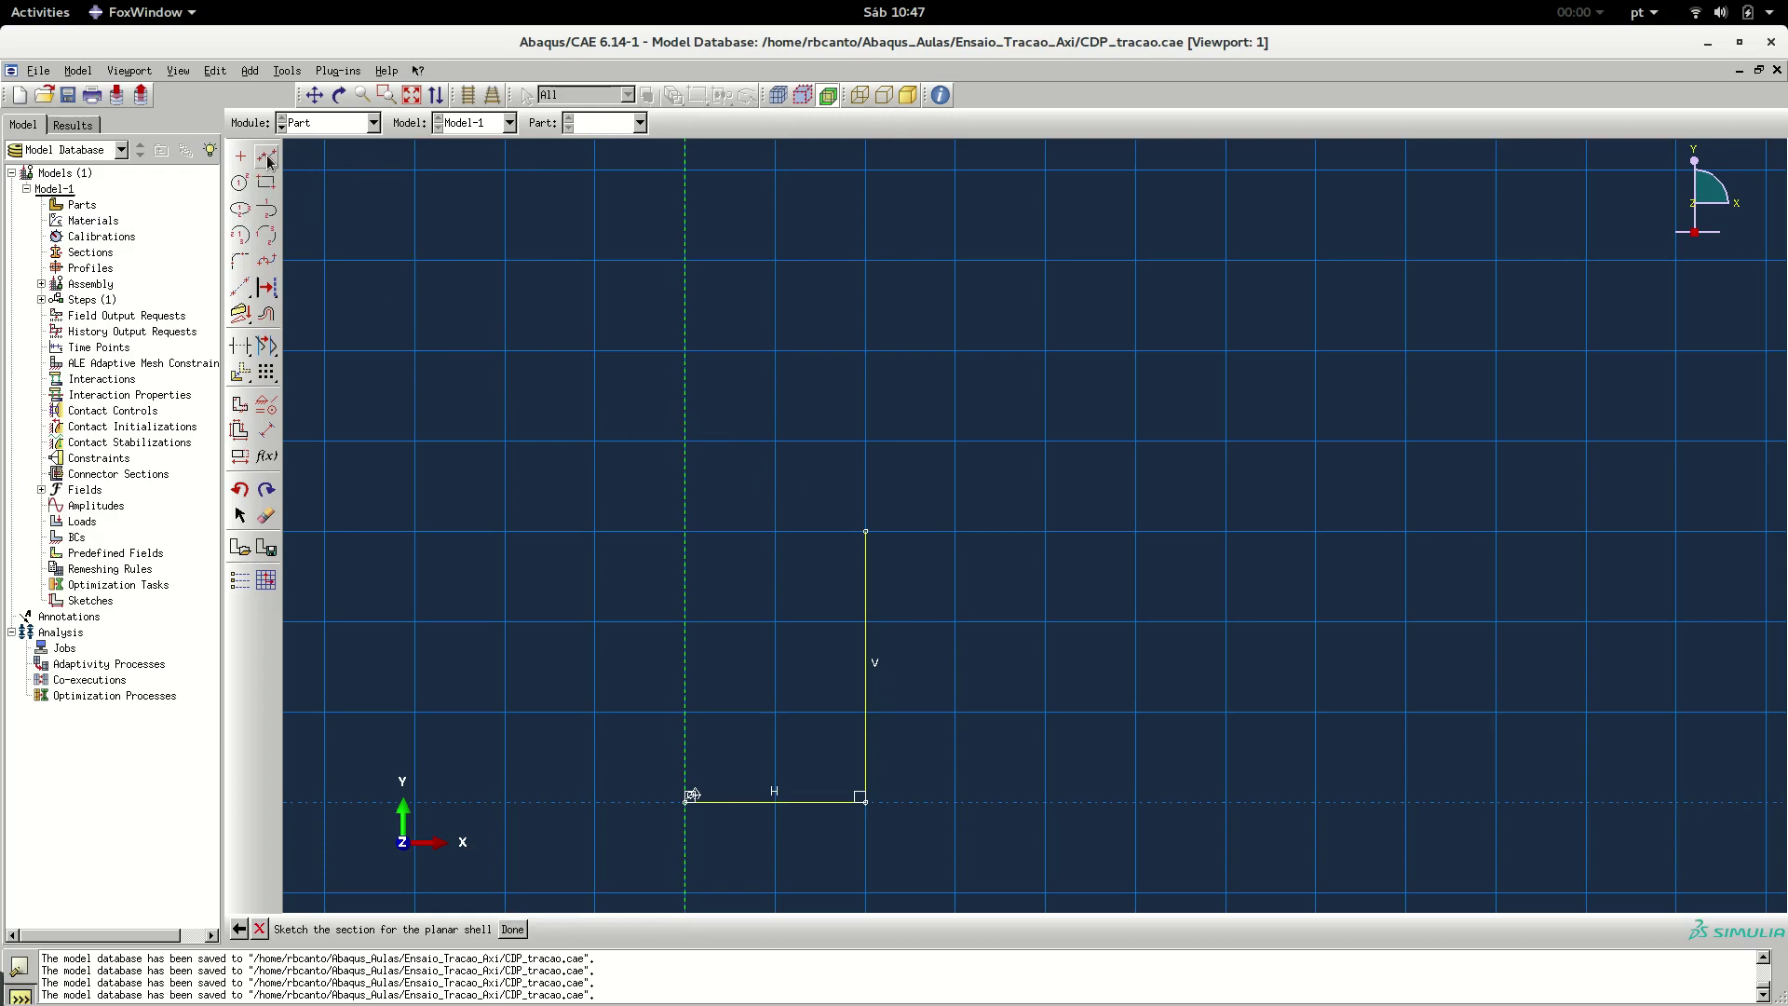
Sketch connected lines from the origin up the symmetry axis through (0,15) to (0,35), and across to (22,35)
left_click(268, 159)
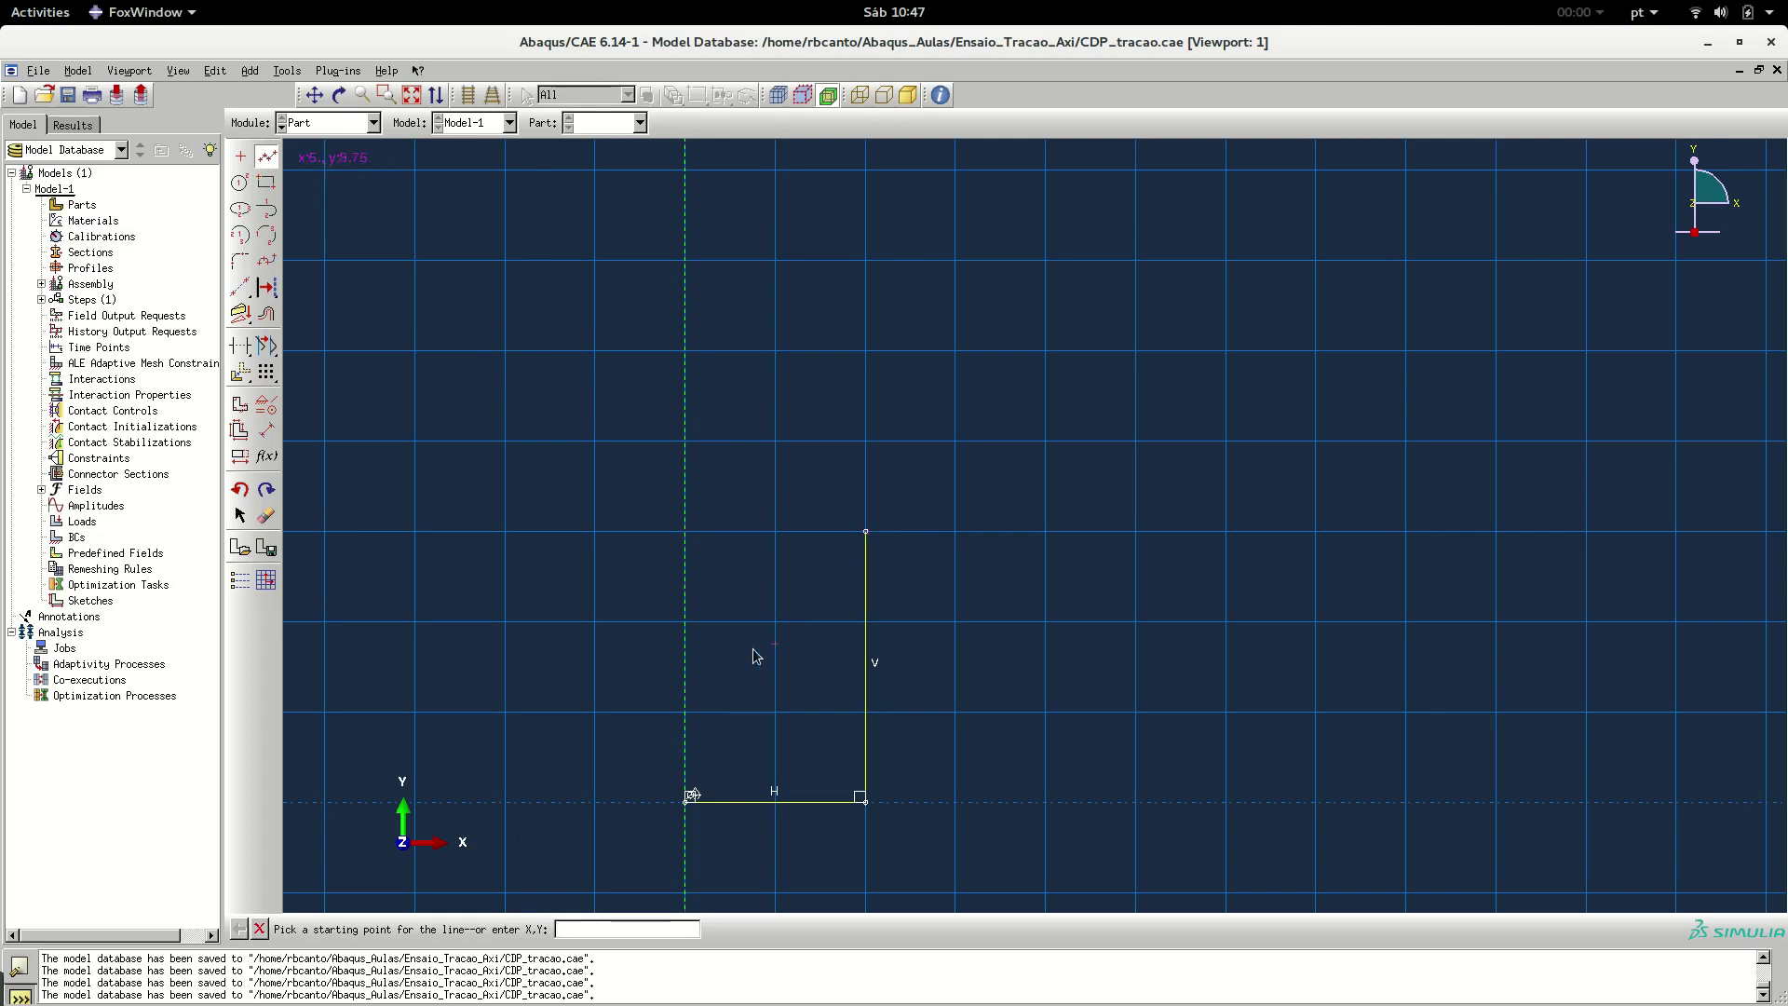
left_click(687, 804)
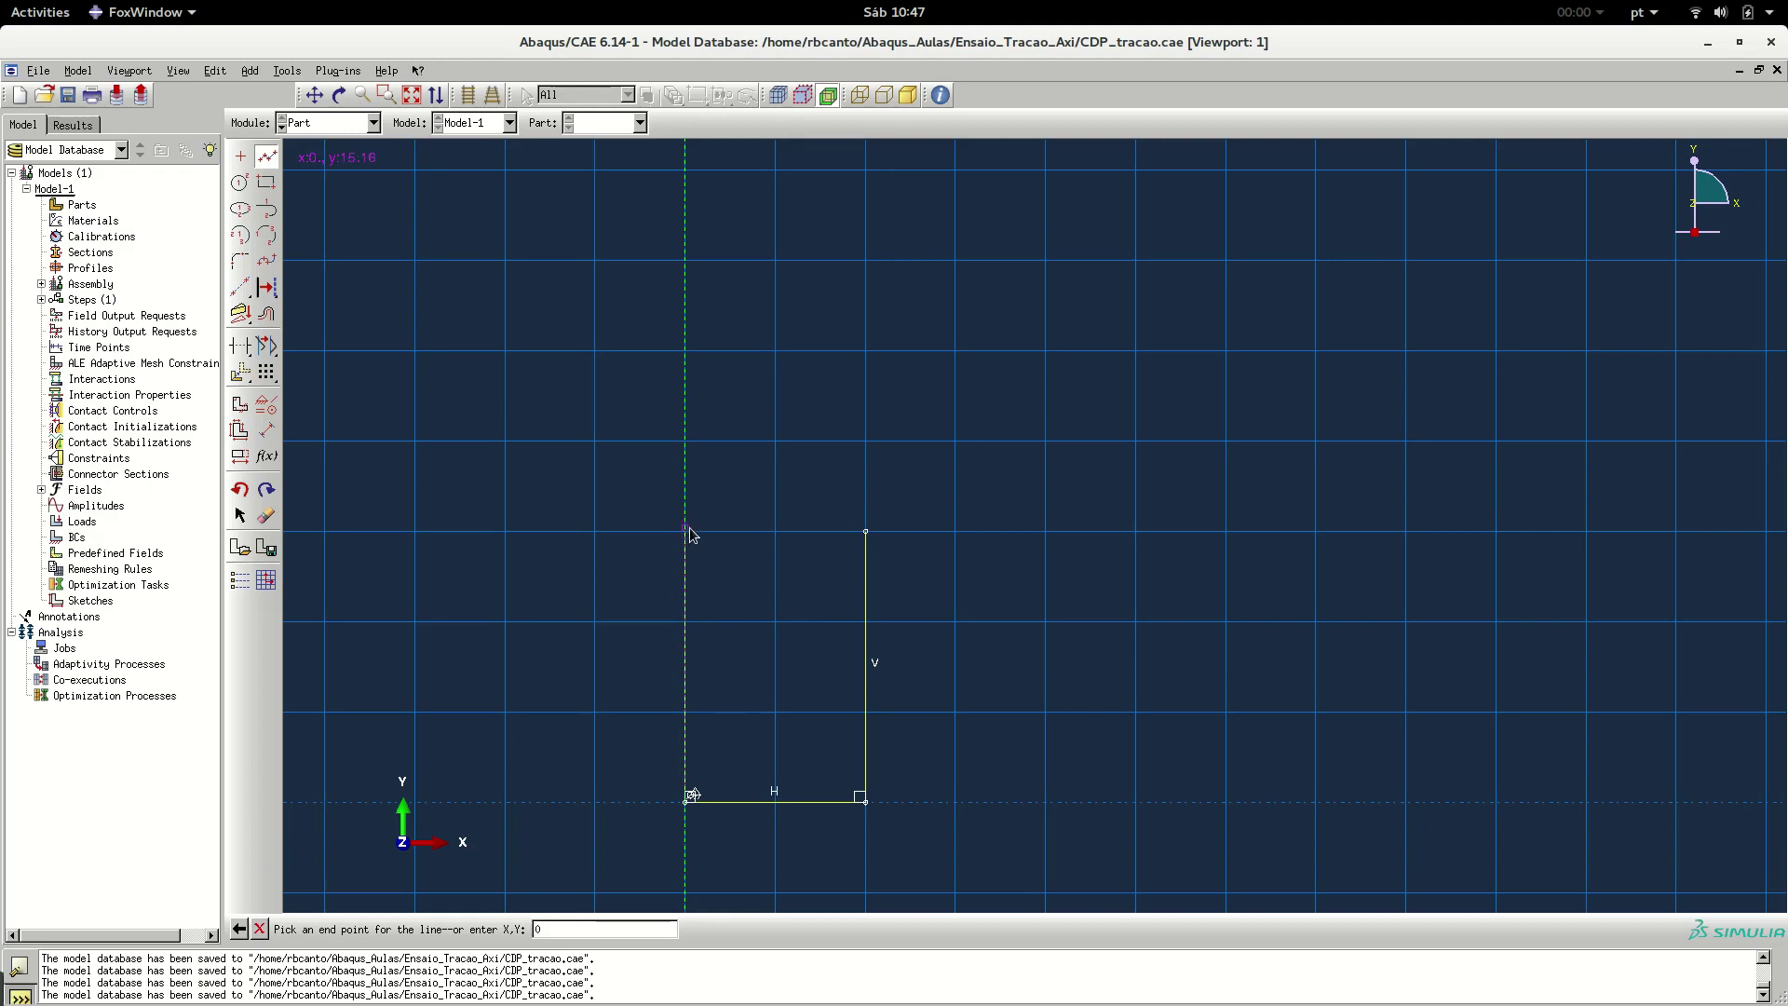
type(",15")
key("Return")
key("Return")
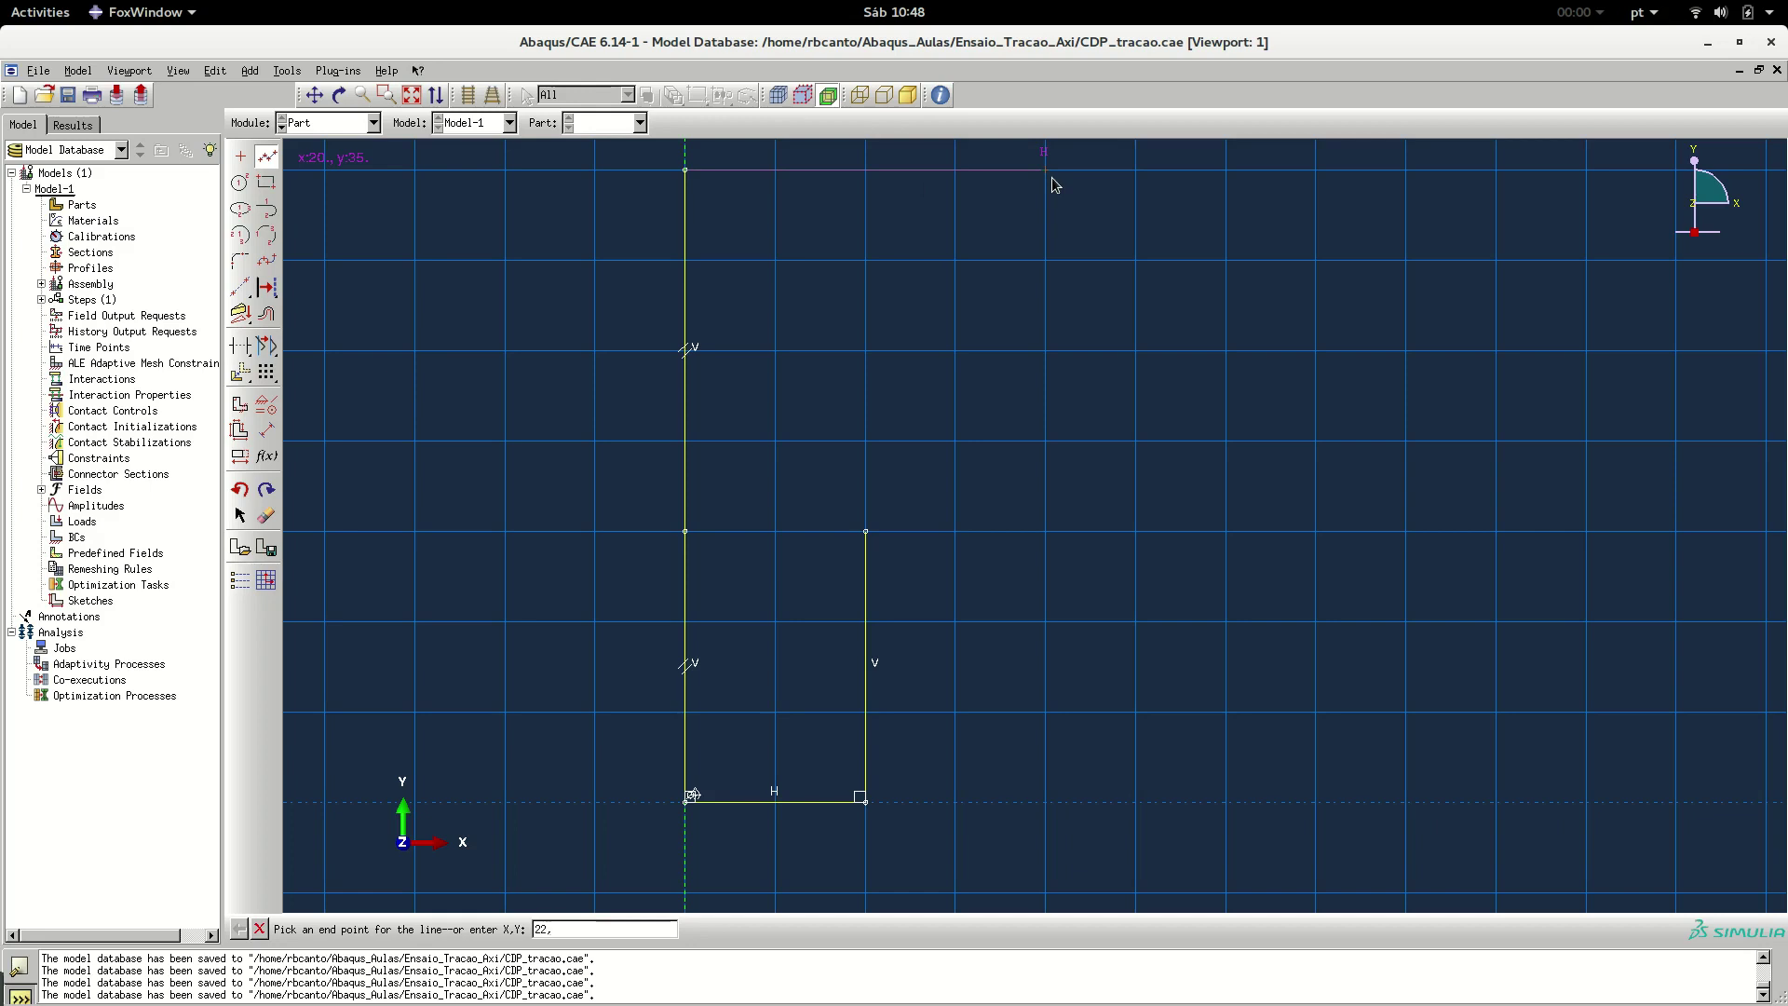
type("35")
key("Return")
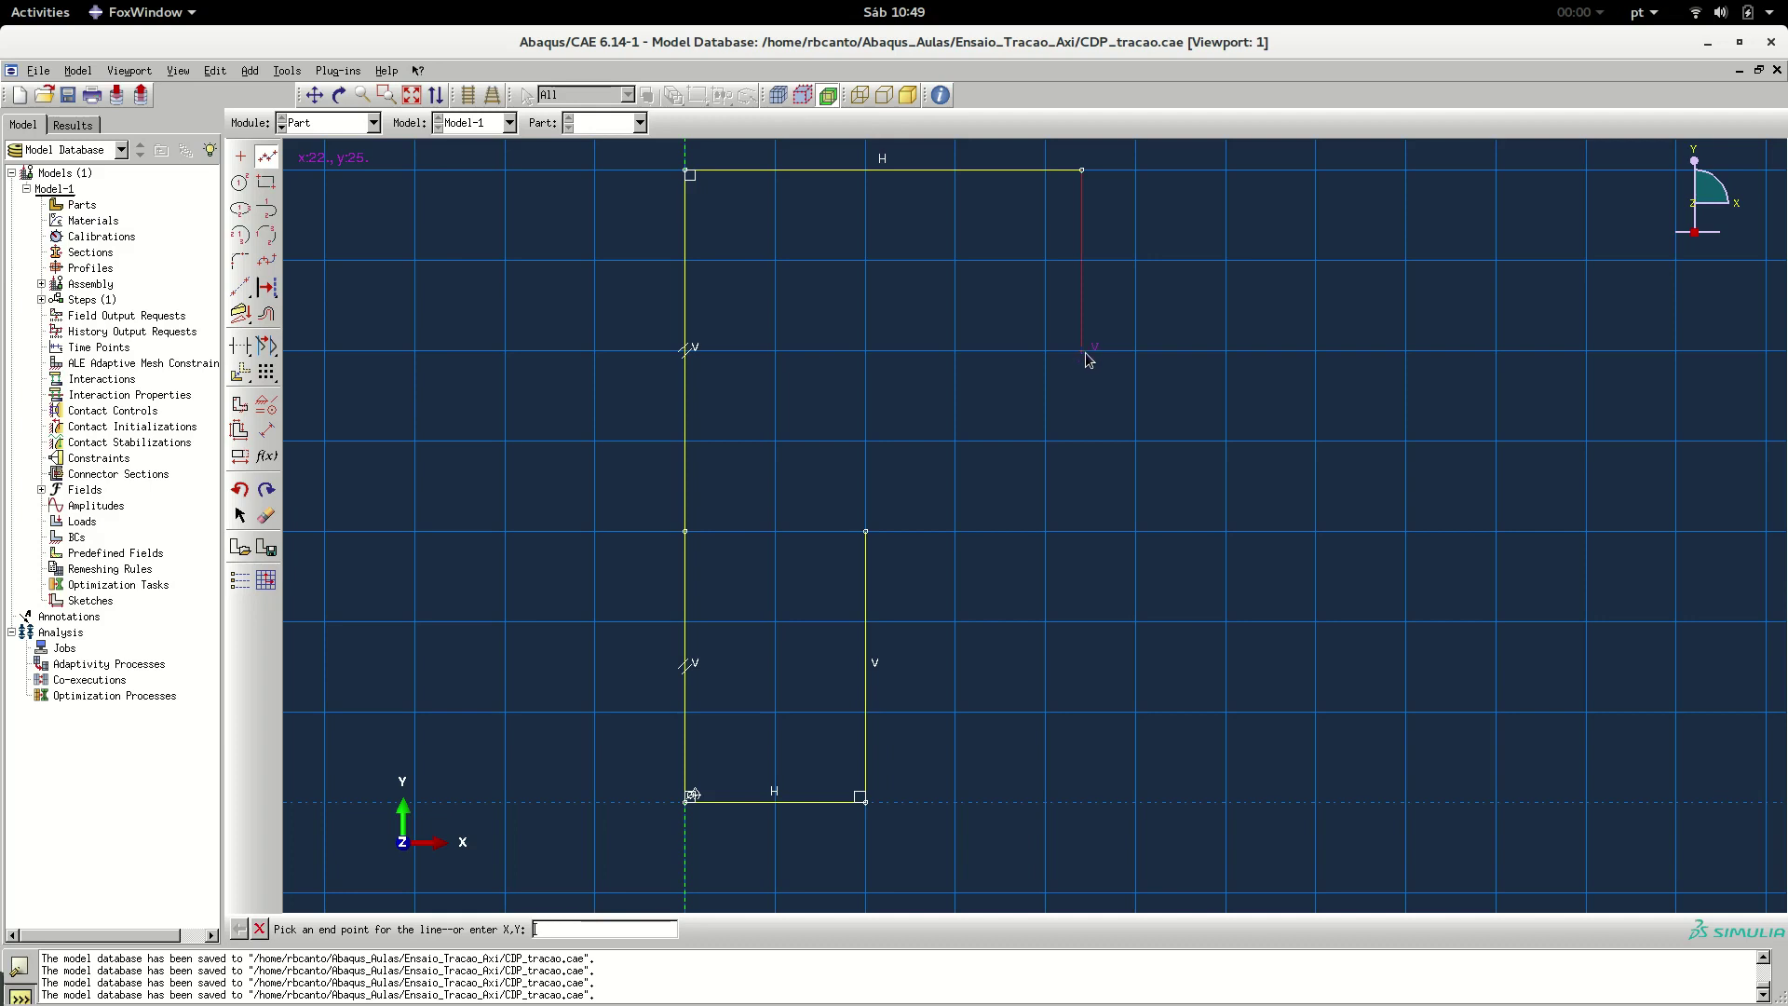
Continue the profile from (22,35) down to (22,25) and horizontally inward to (20,25), ending the line chain there
left_click(1083, 352)
left_click(1045, 351)
left_click(267, 158)
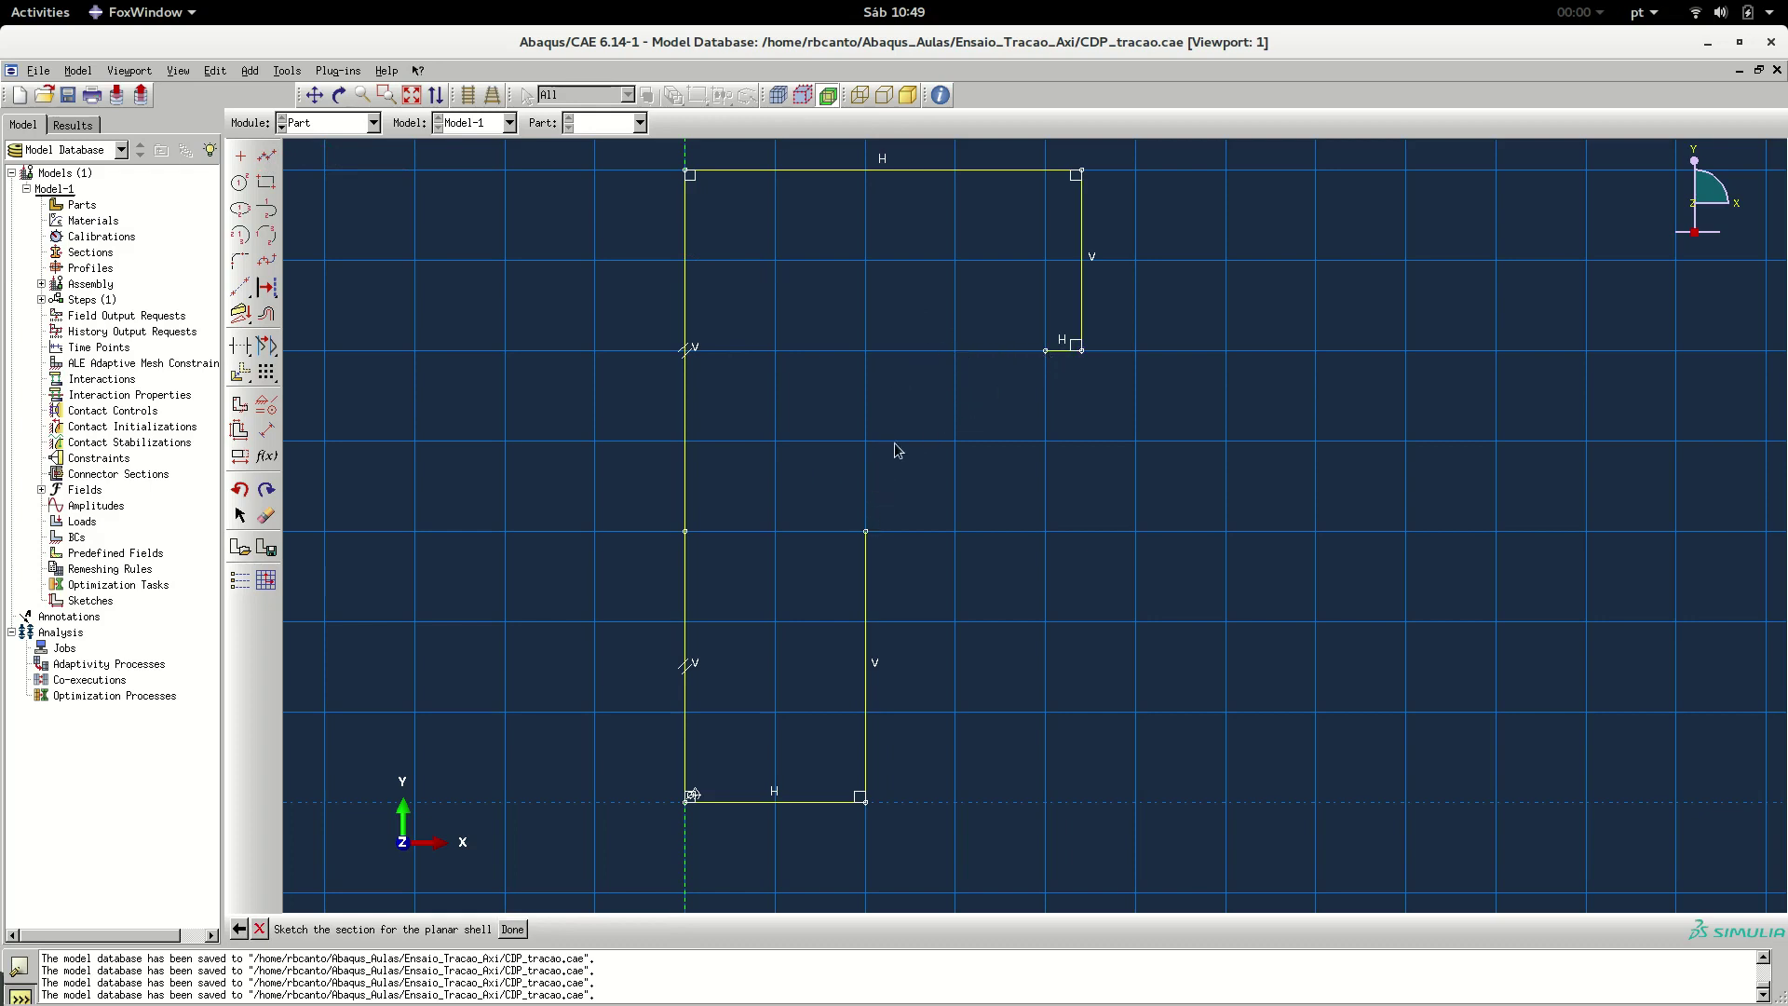
Sketch an arc centred at (20,15) from (20,25) to (10,15) to close the profile
left_click(239, 236)
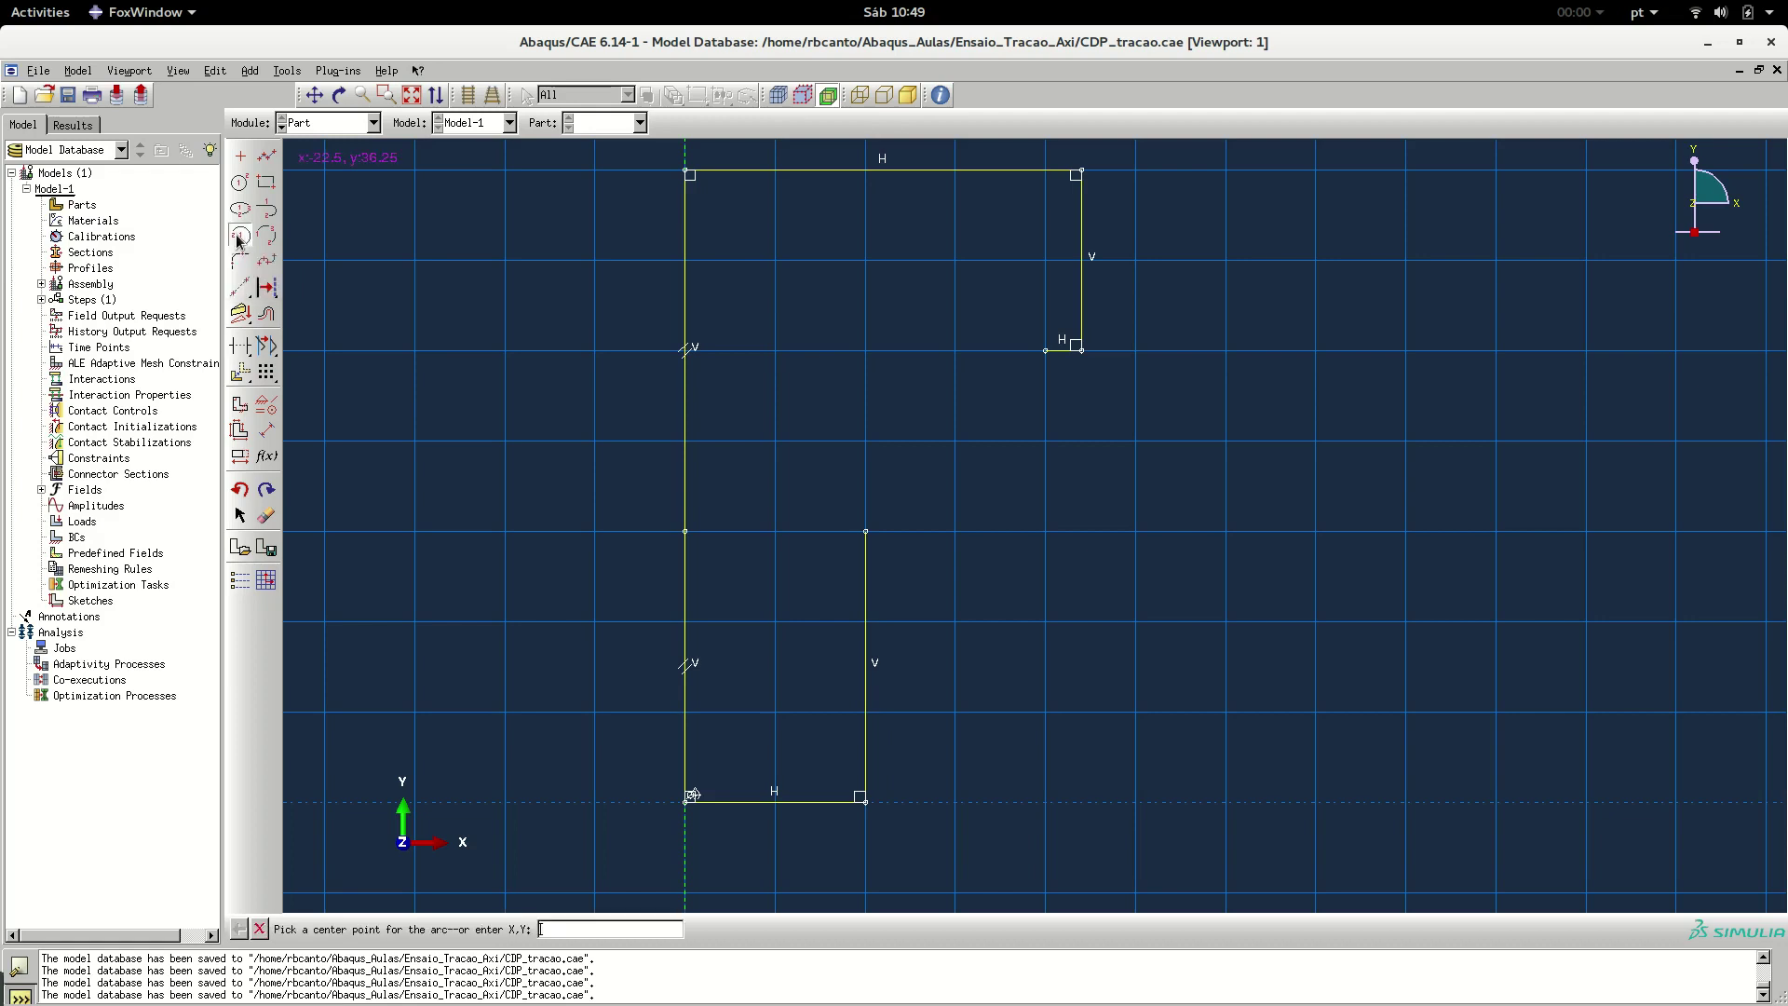
left_click(1049, 534)
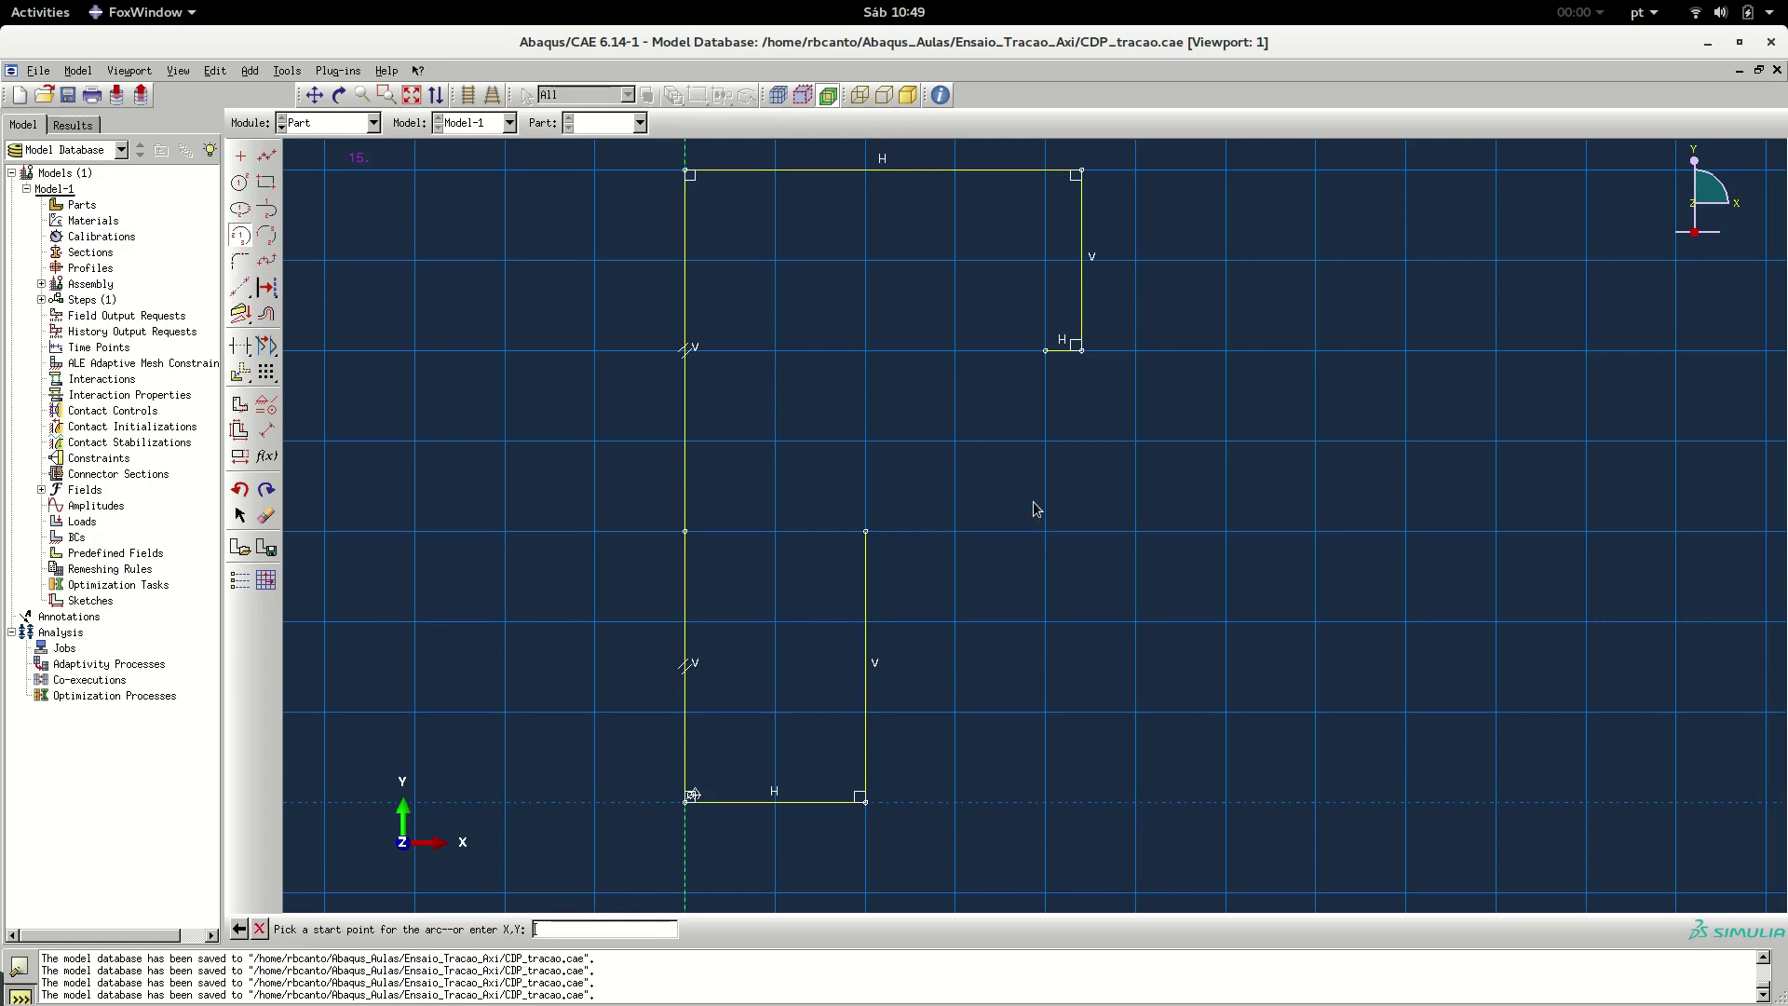
left_click(1046, 351)
left_click(867, 532)
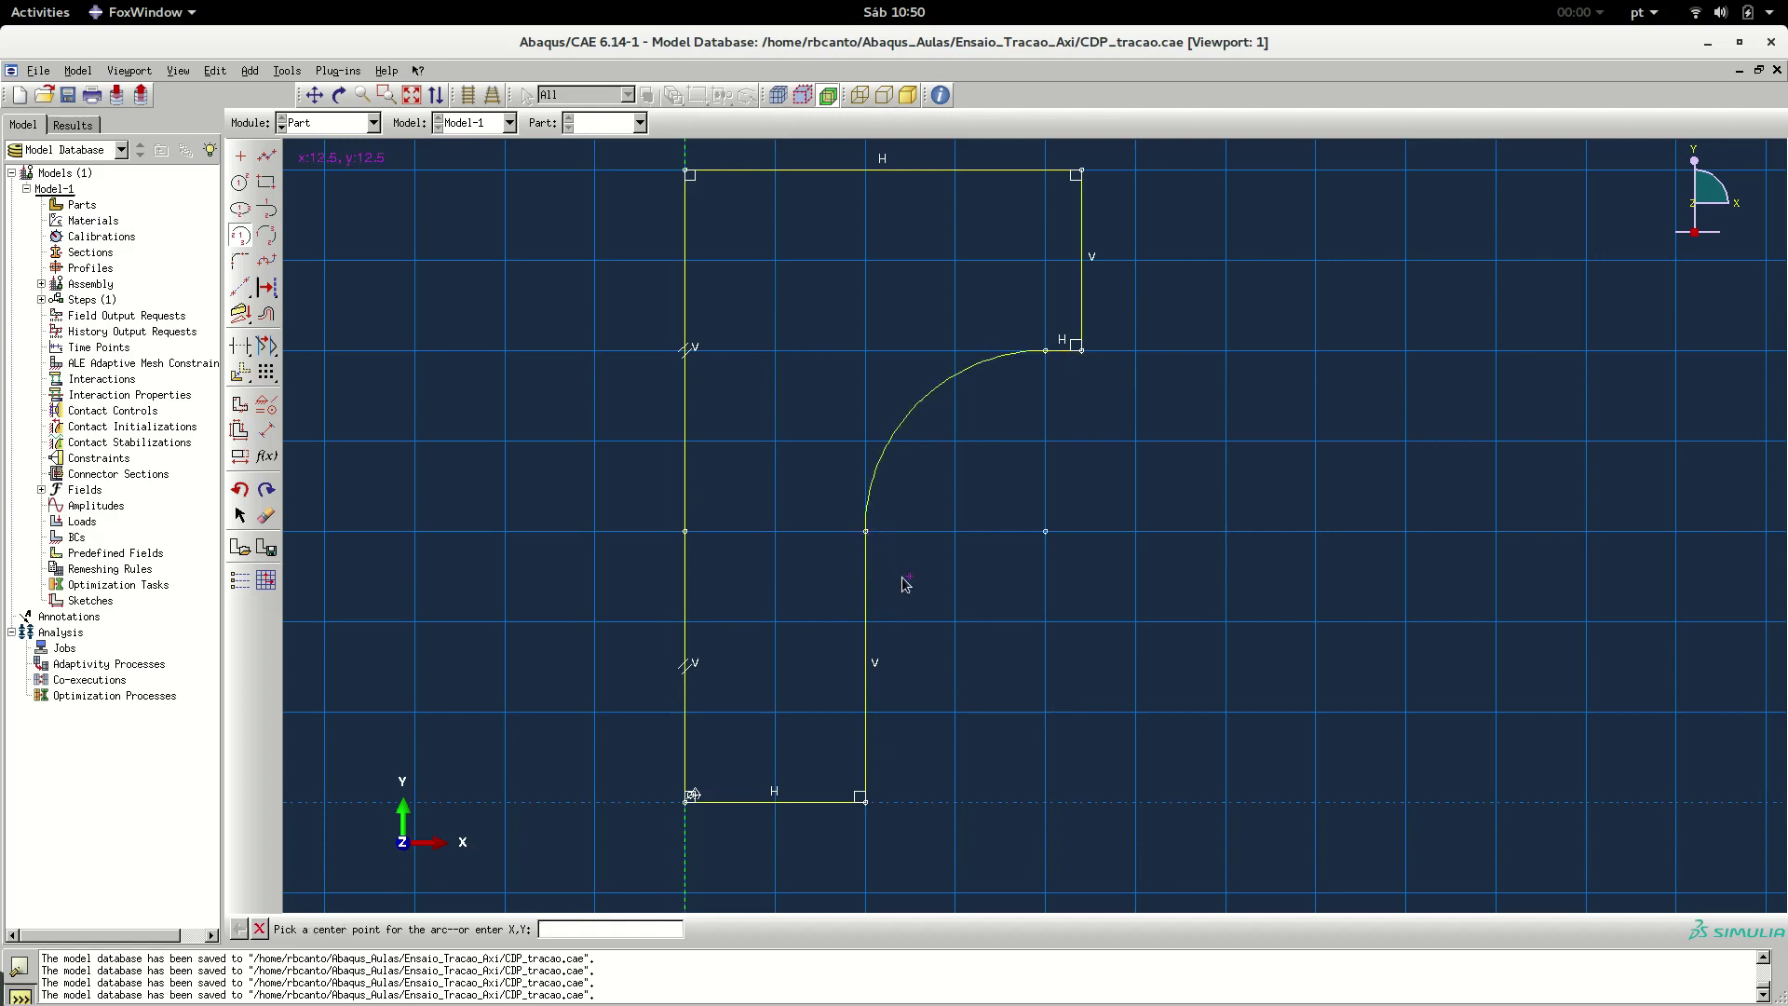
left_click(240, 237)
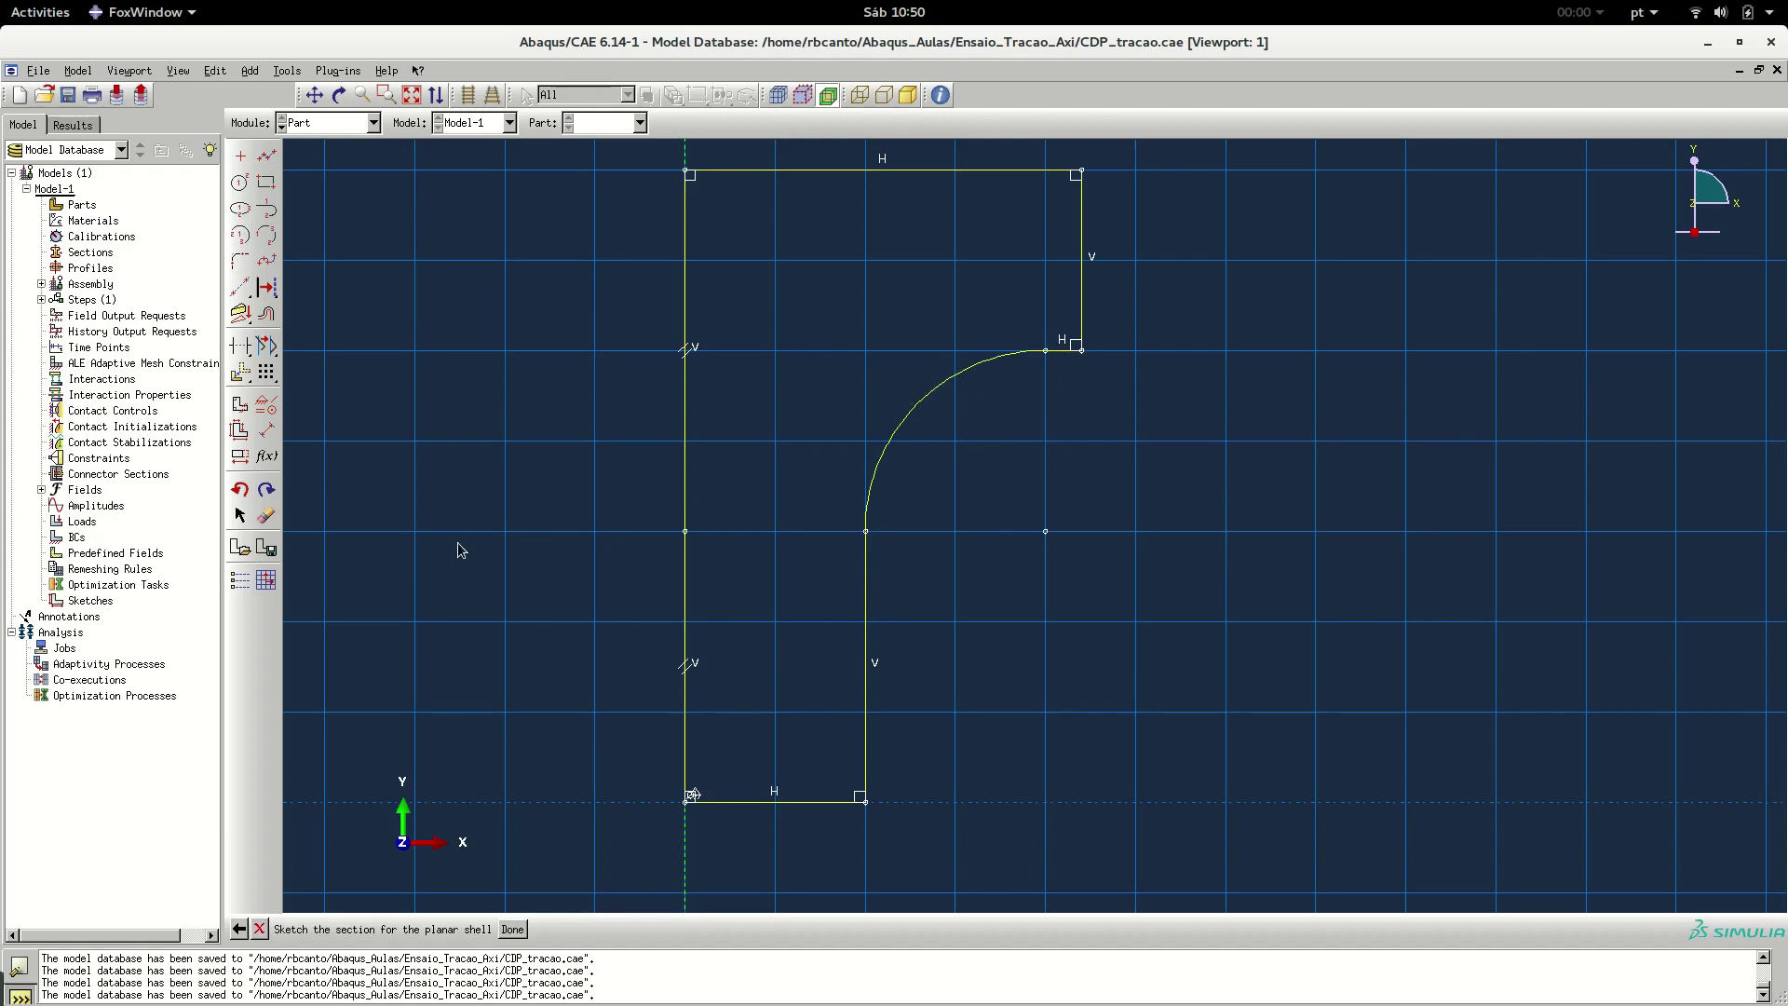
Add tangent constraints between the arc and the vertical line below it, and between the arc and the short horizontal line
left_click(266, 413)
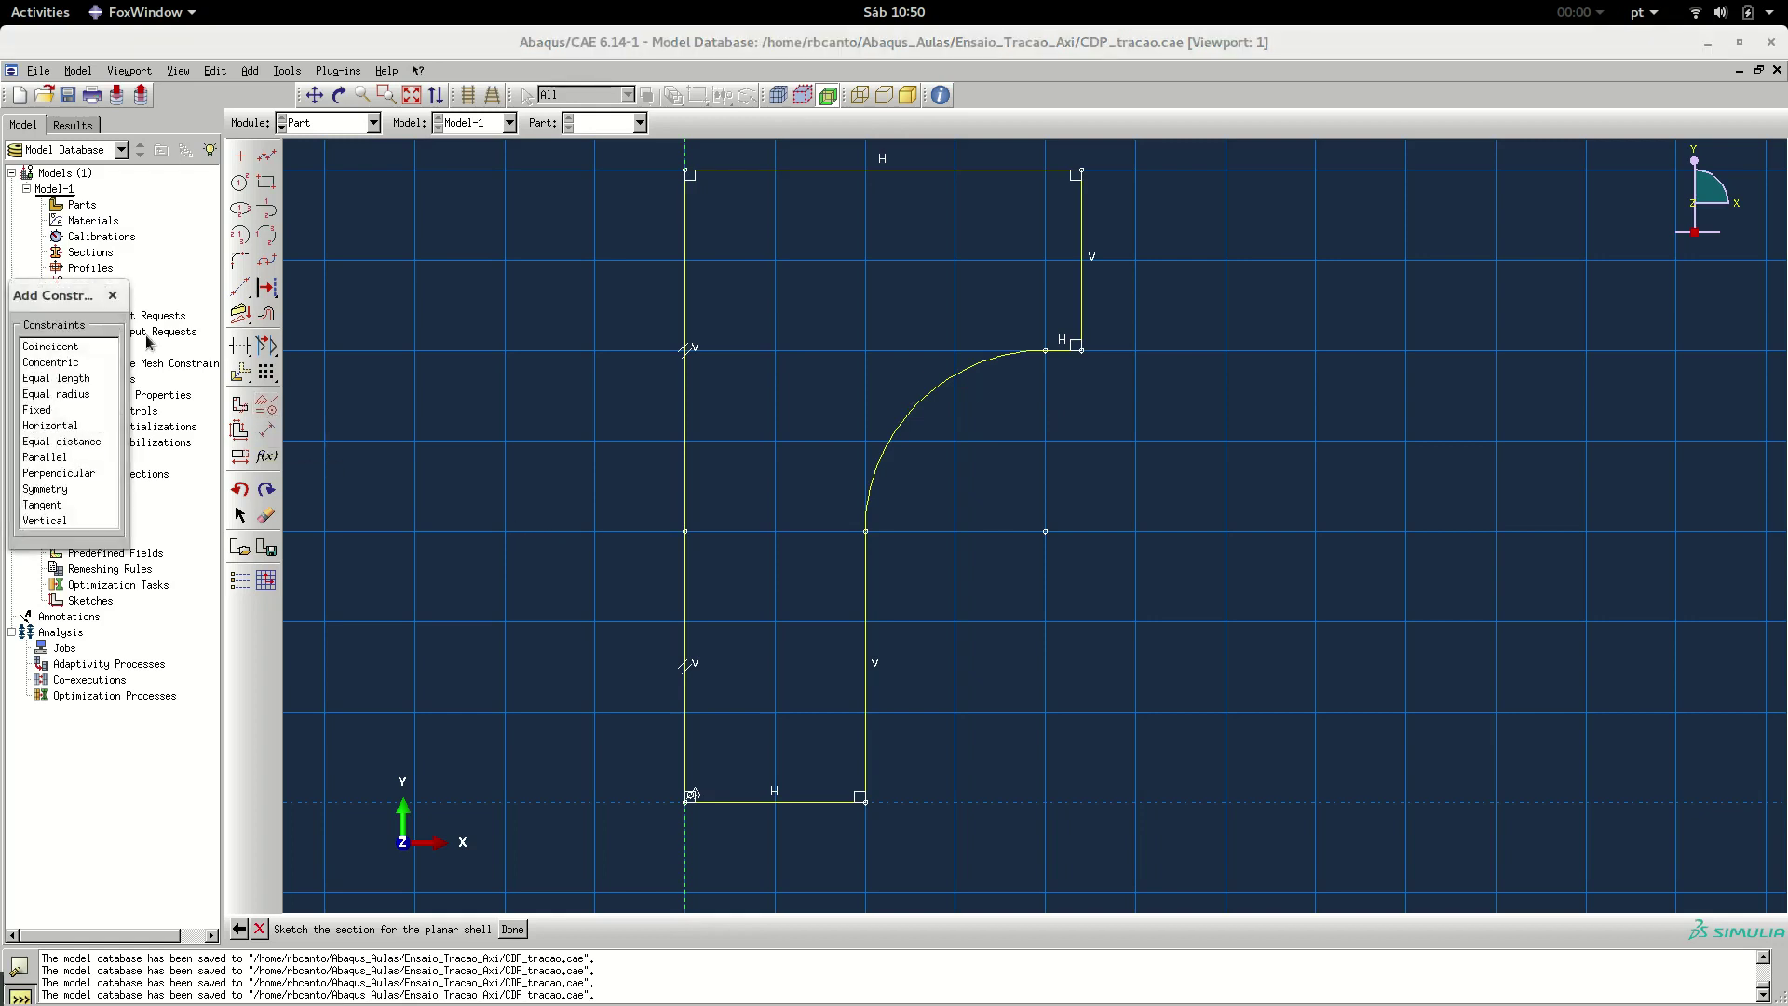
left_click_drag(75, 296, 404, 385)
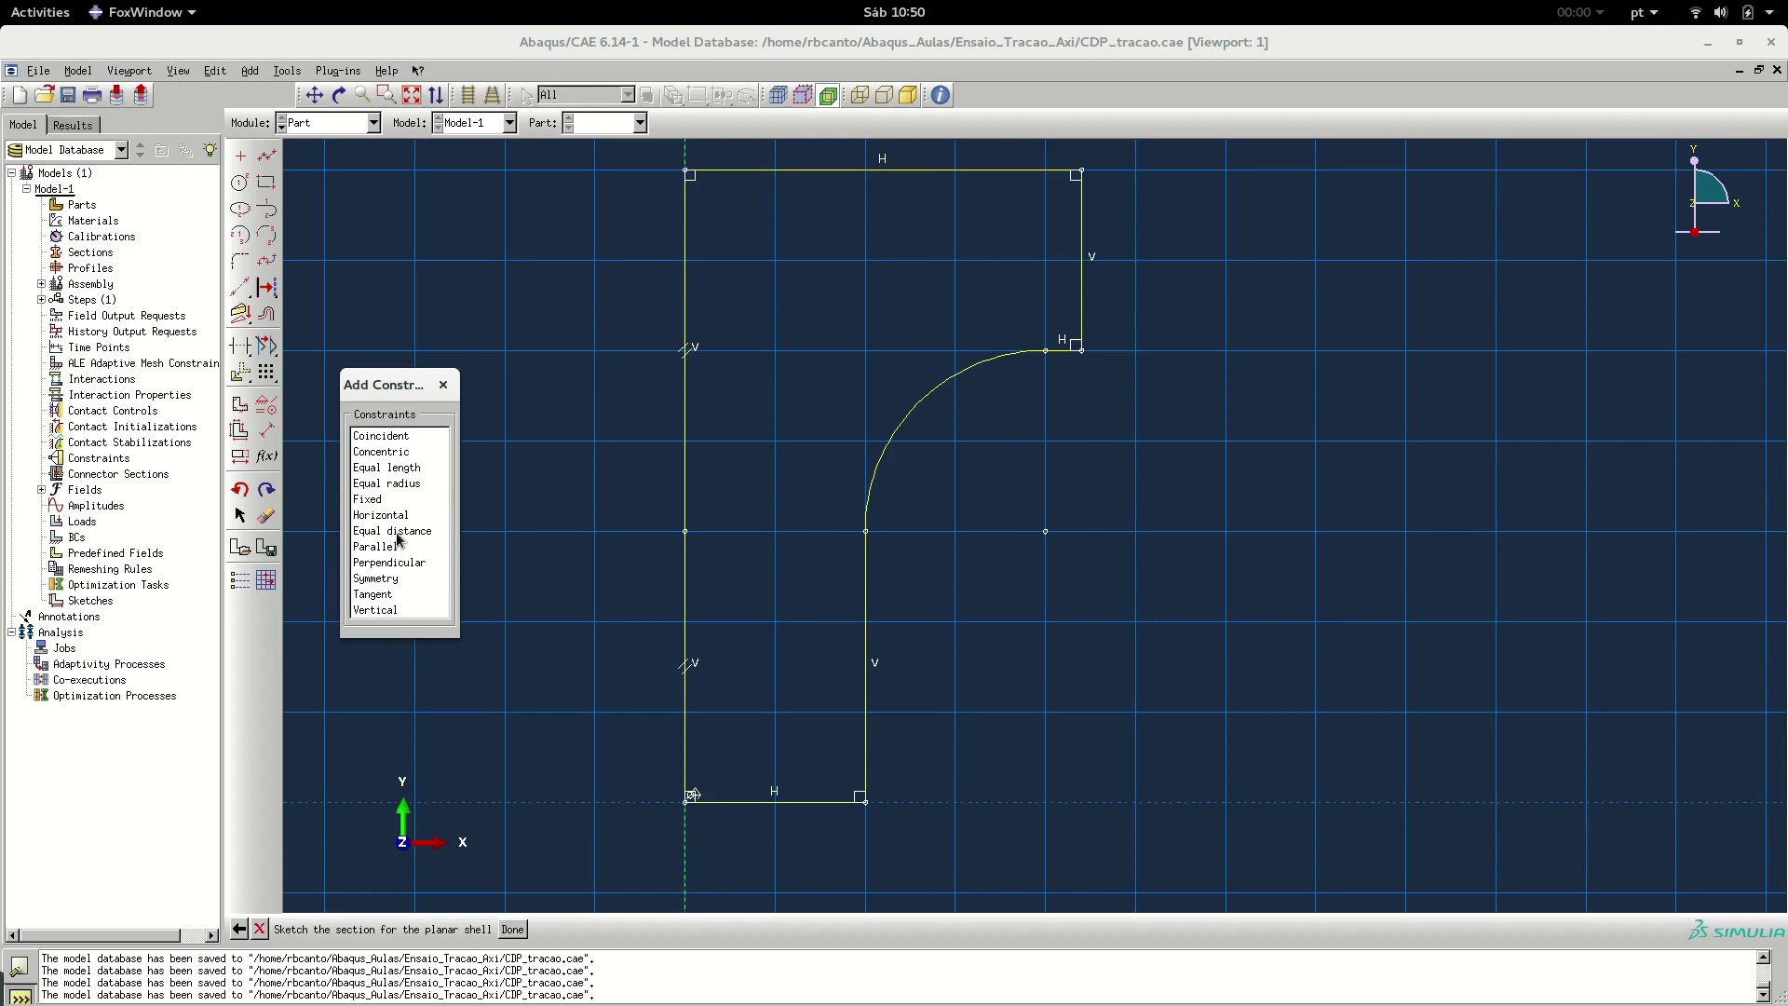
left_click(380, 594)
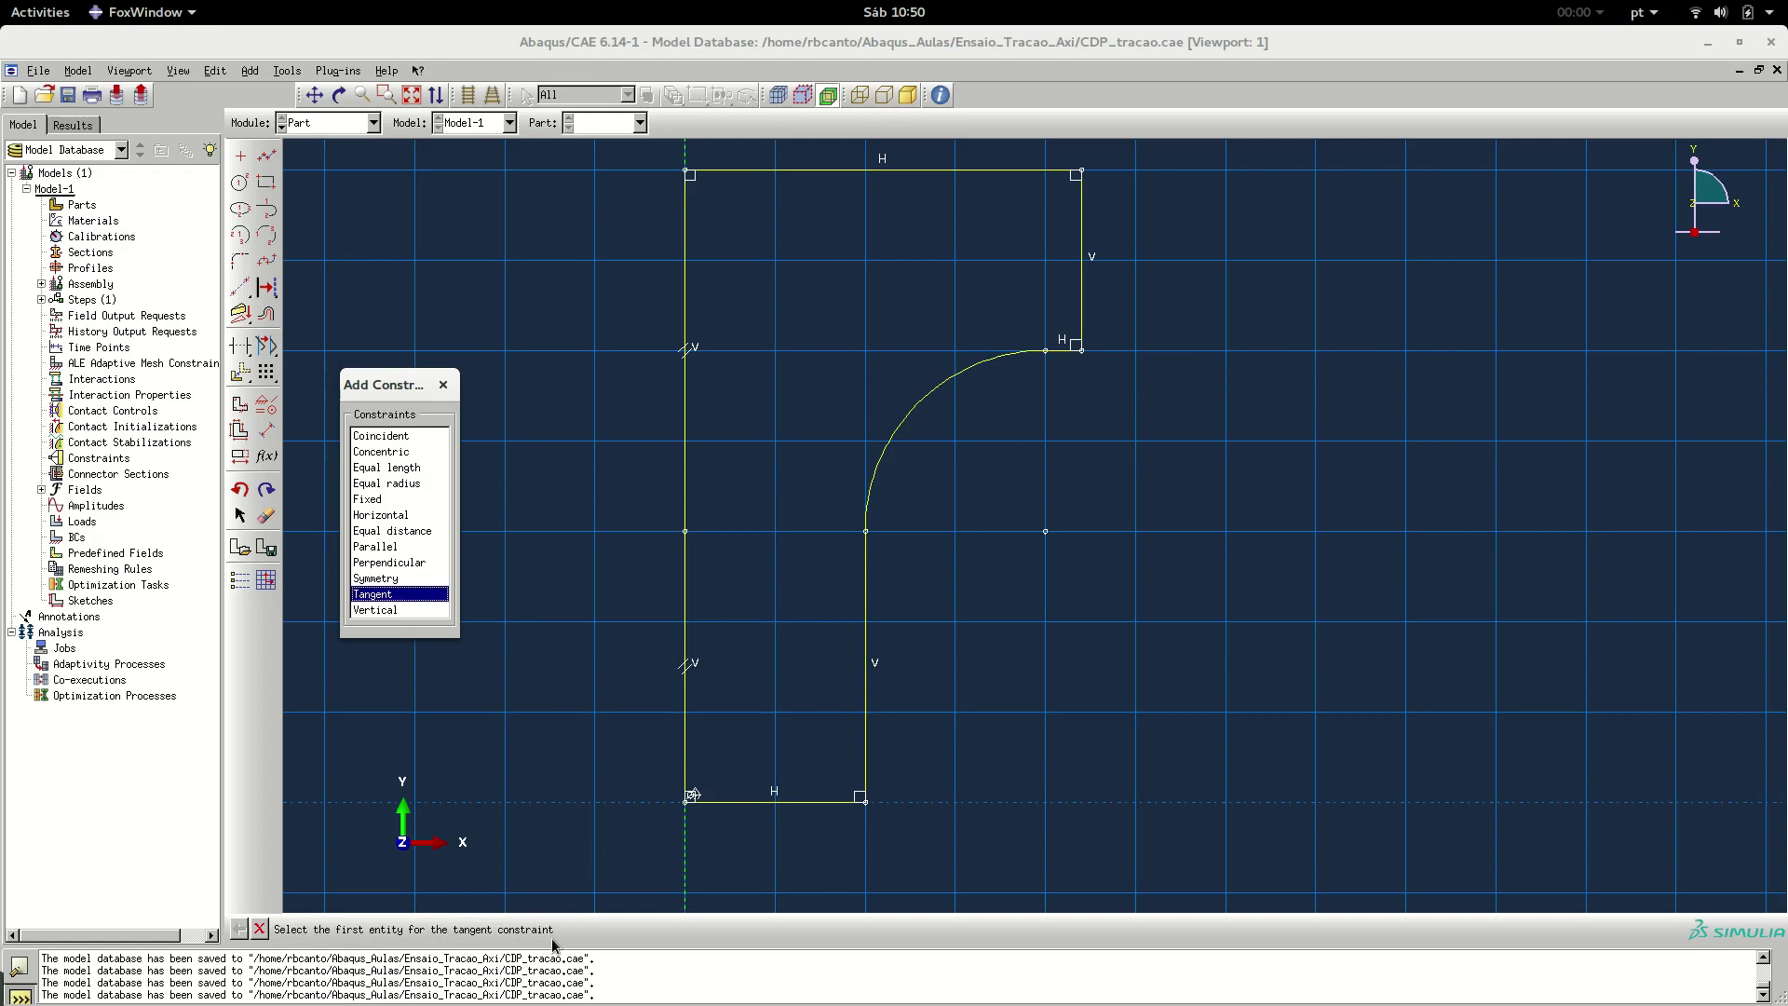
left_click(874, 510)
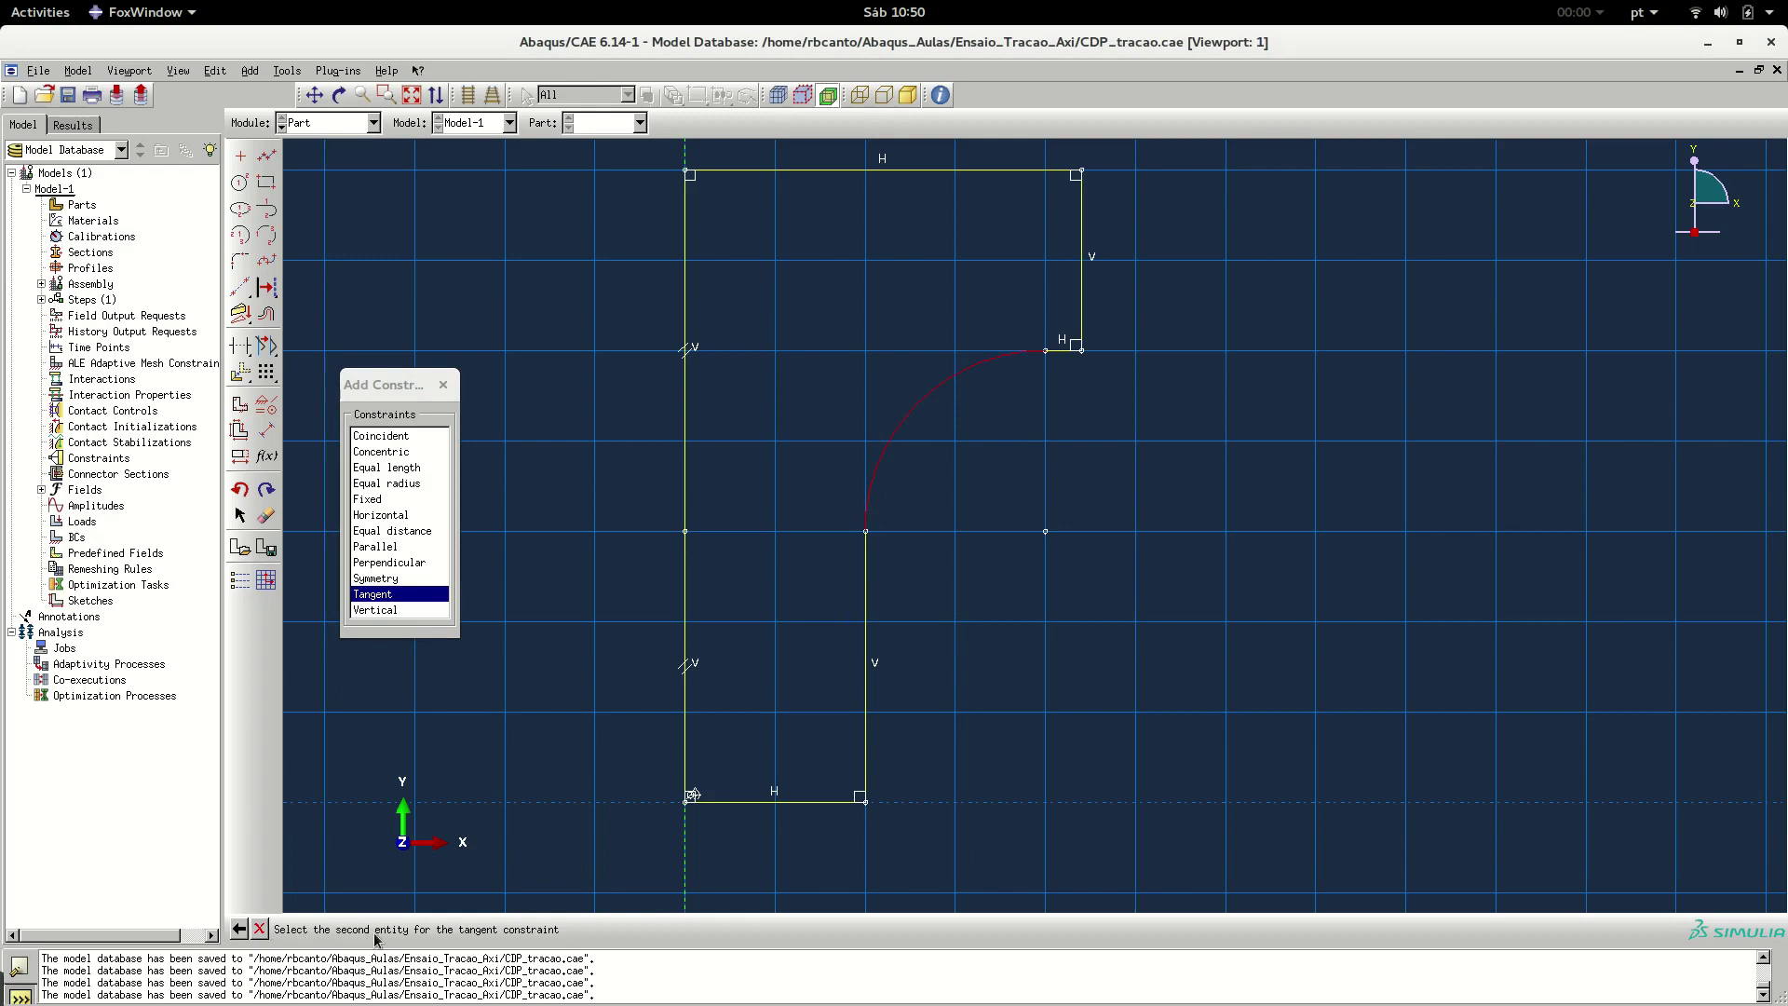
left_click(869, 559)
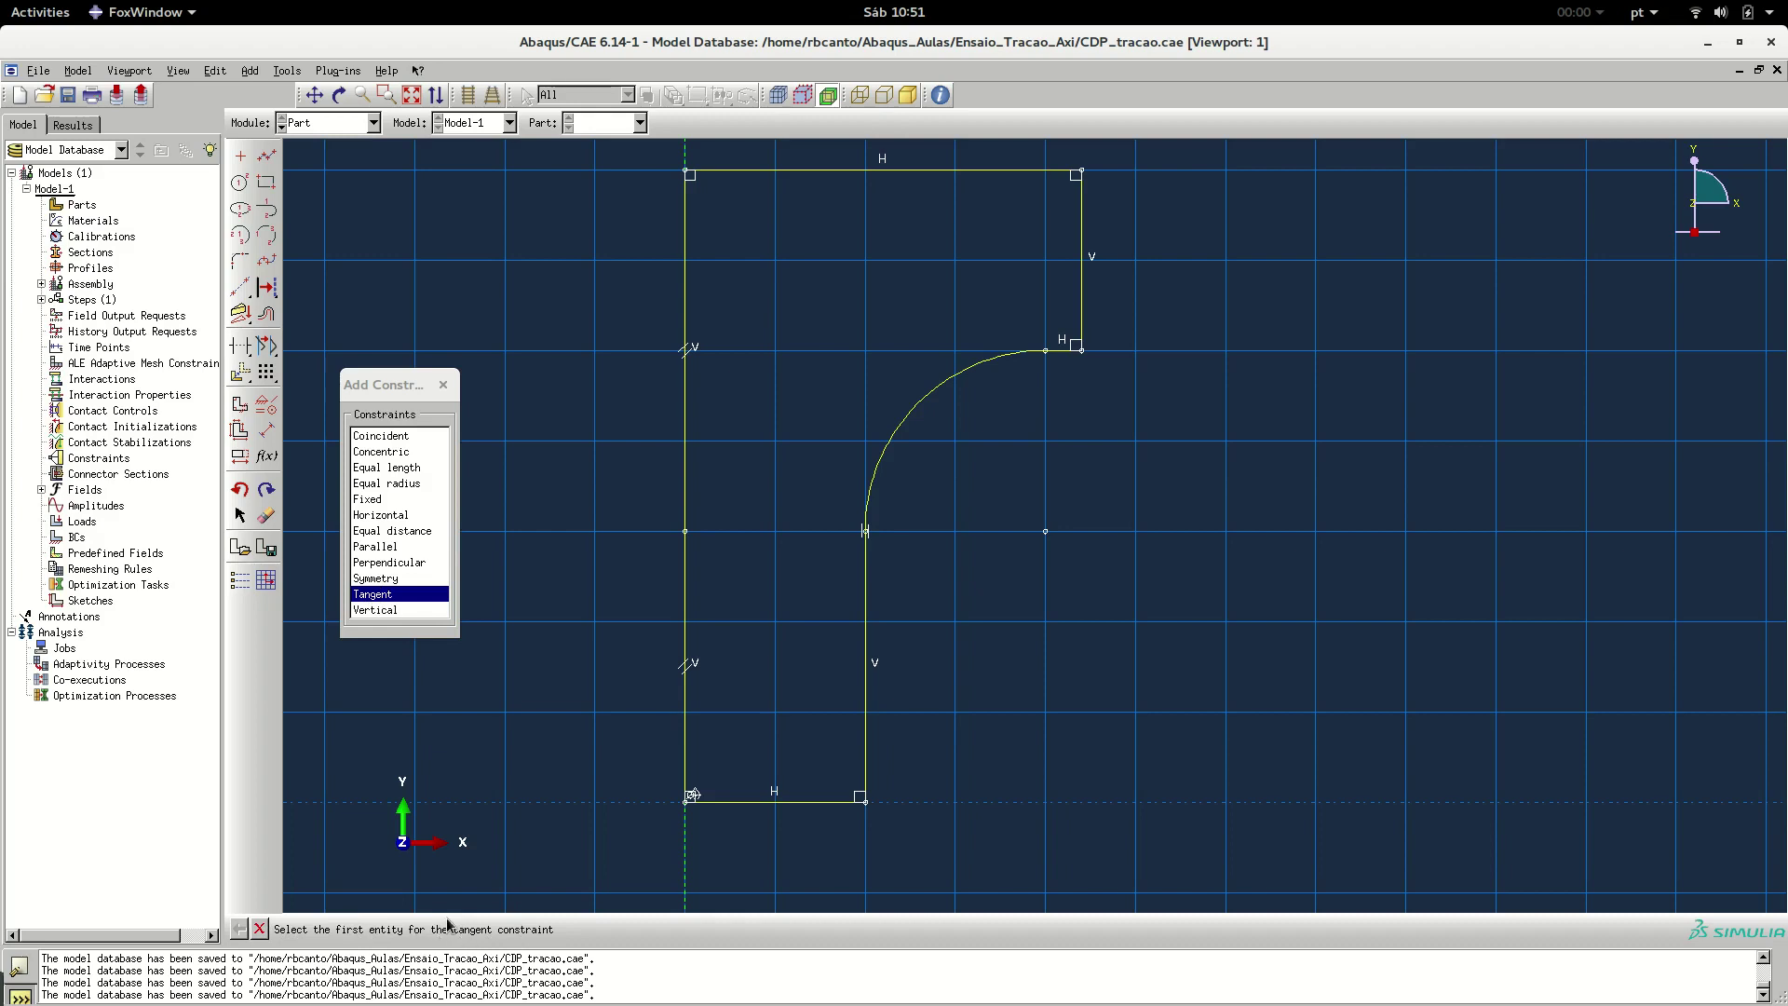
left_click(1032, 359)
left_click(1059, 357)
Constrain the lower symmetry axis segment and the opposite vertical edge of the narrow section to equal length
left_click(406, 468)
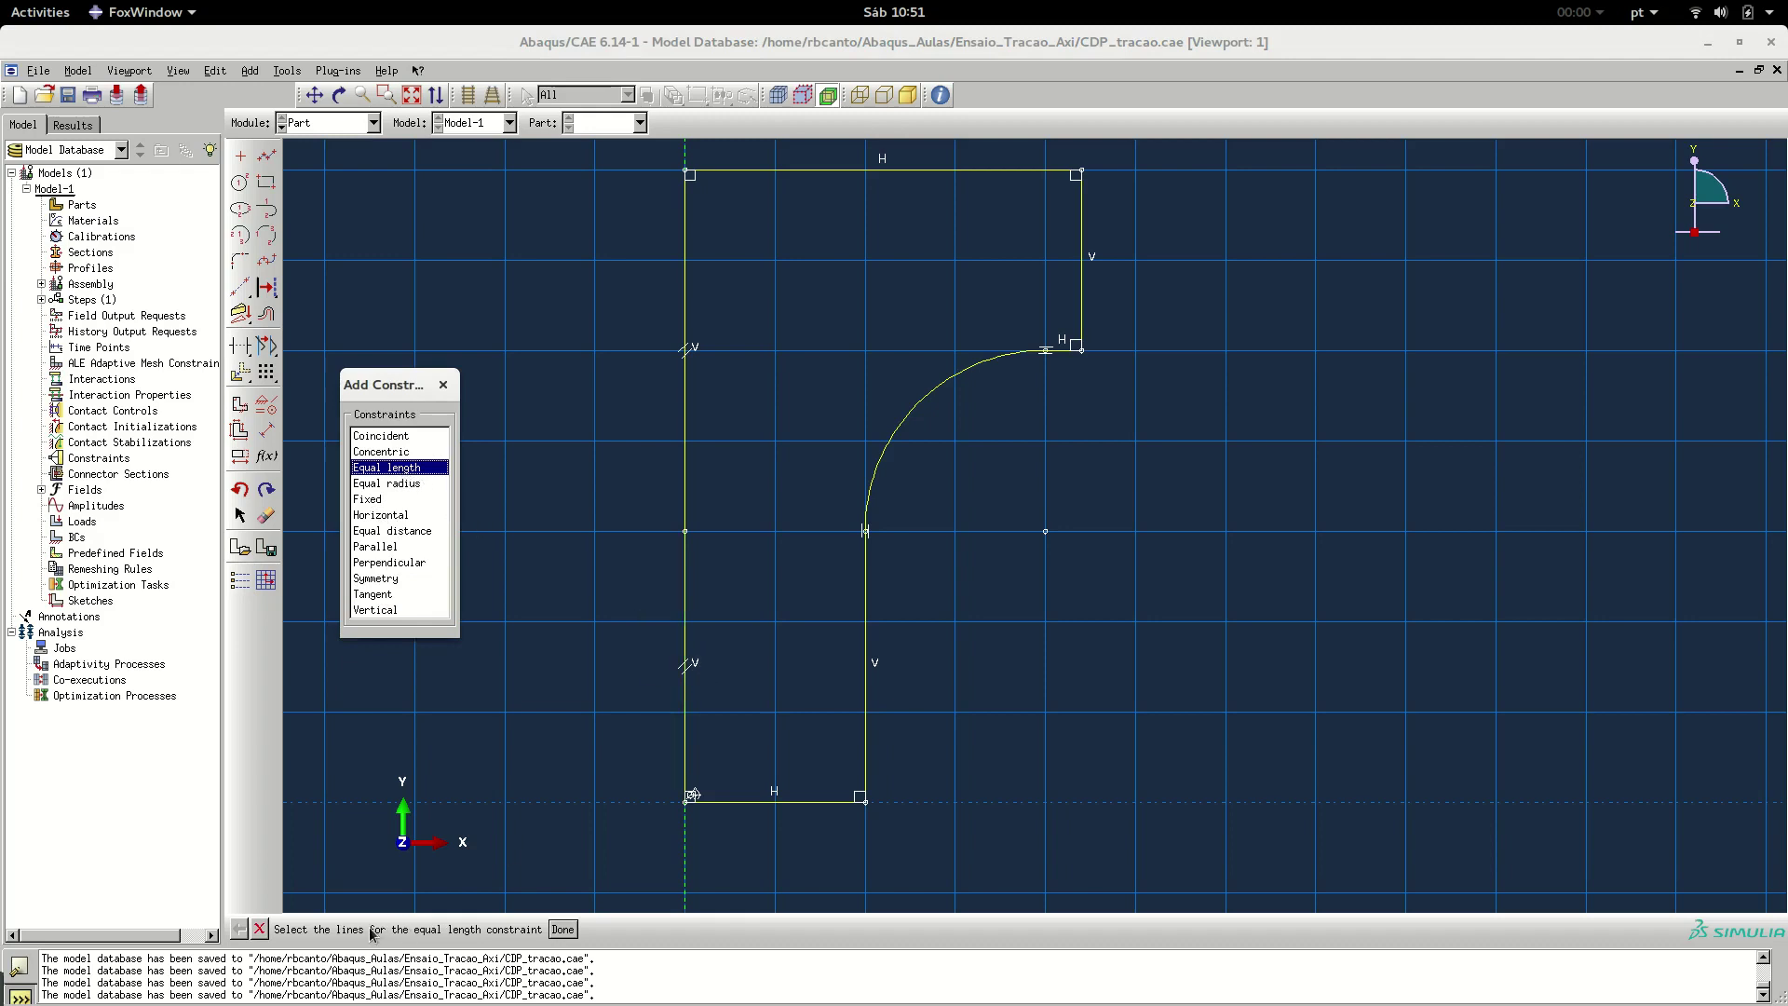
left_click(687, 614)
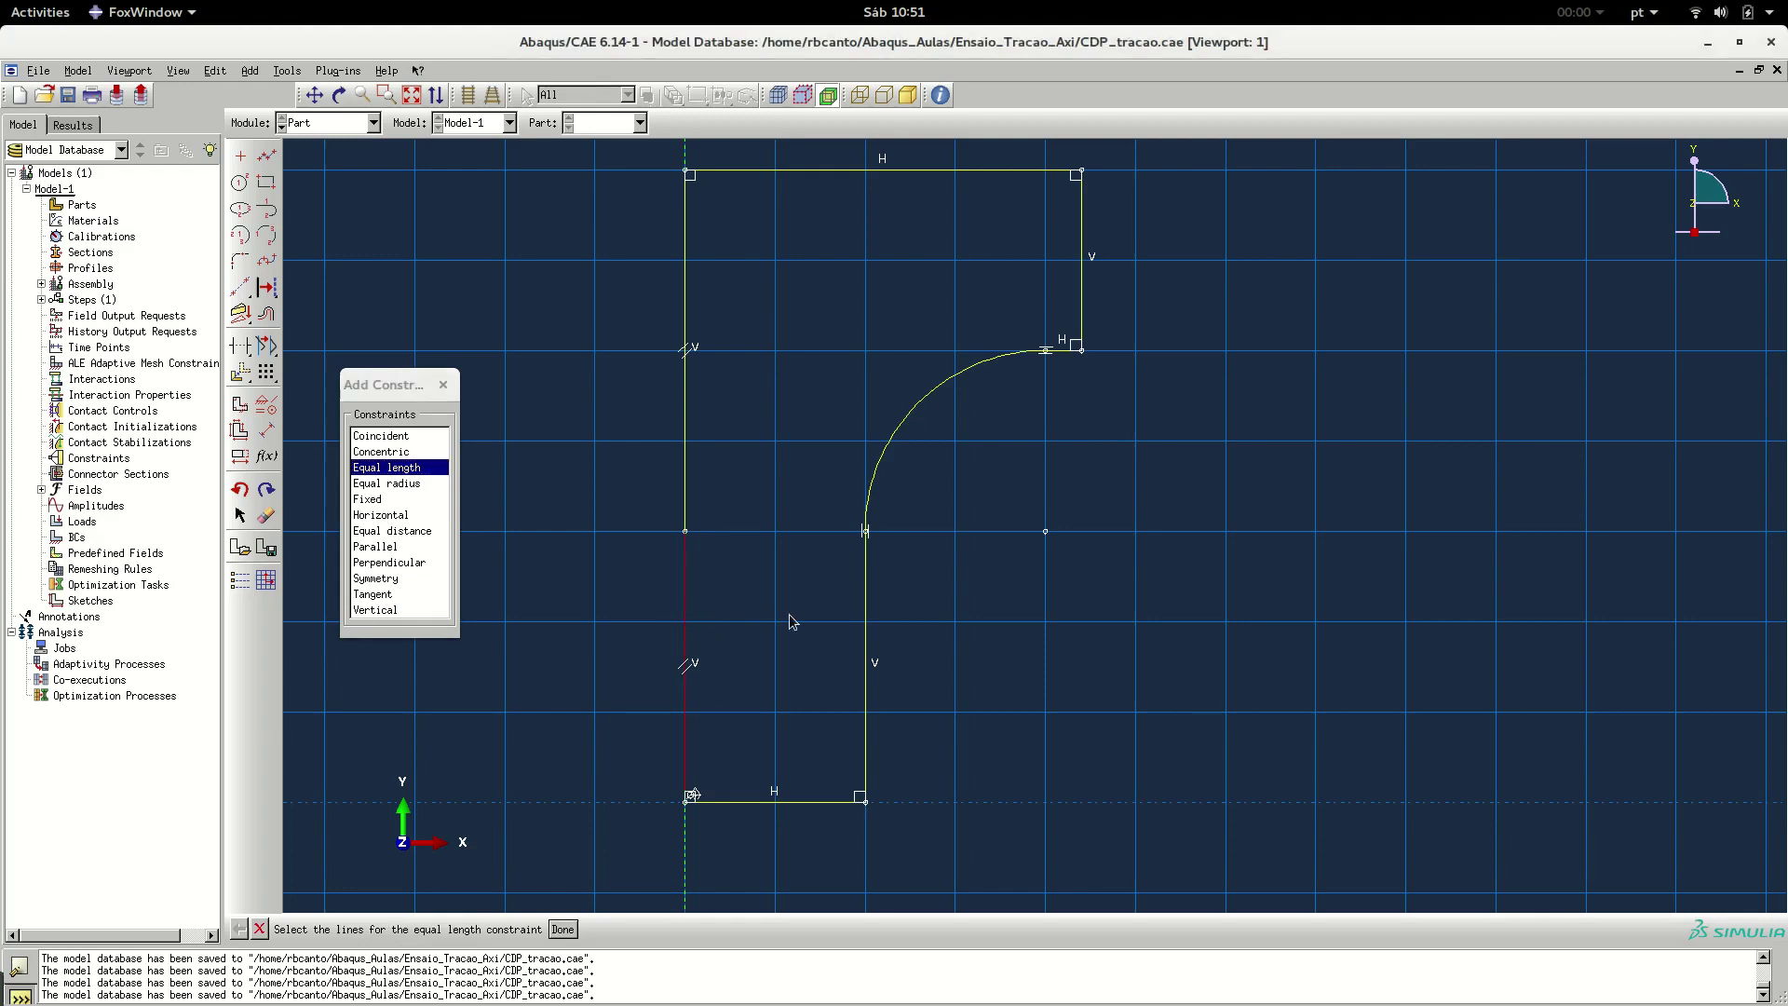
left_click(866, 616)
left_click(563, 930)
left_click(443, 385)
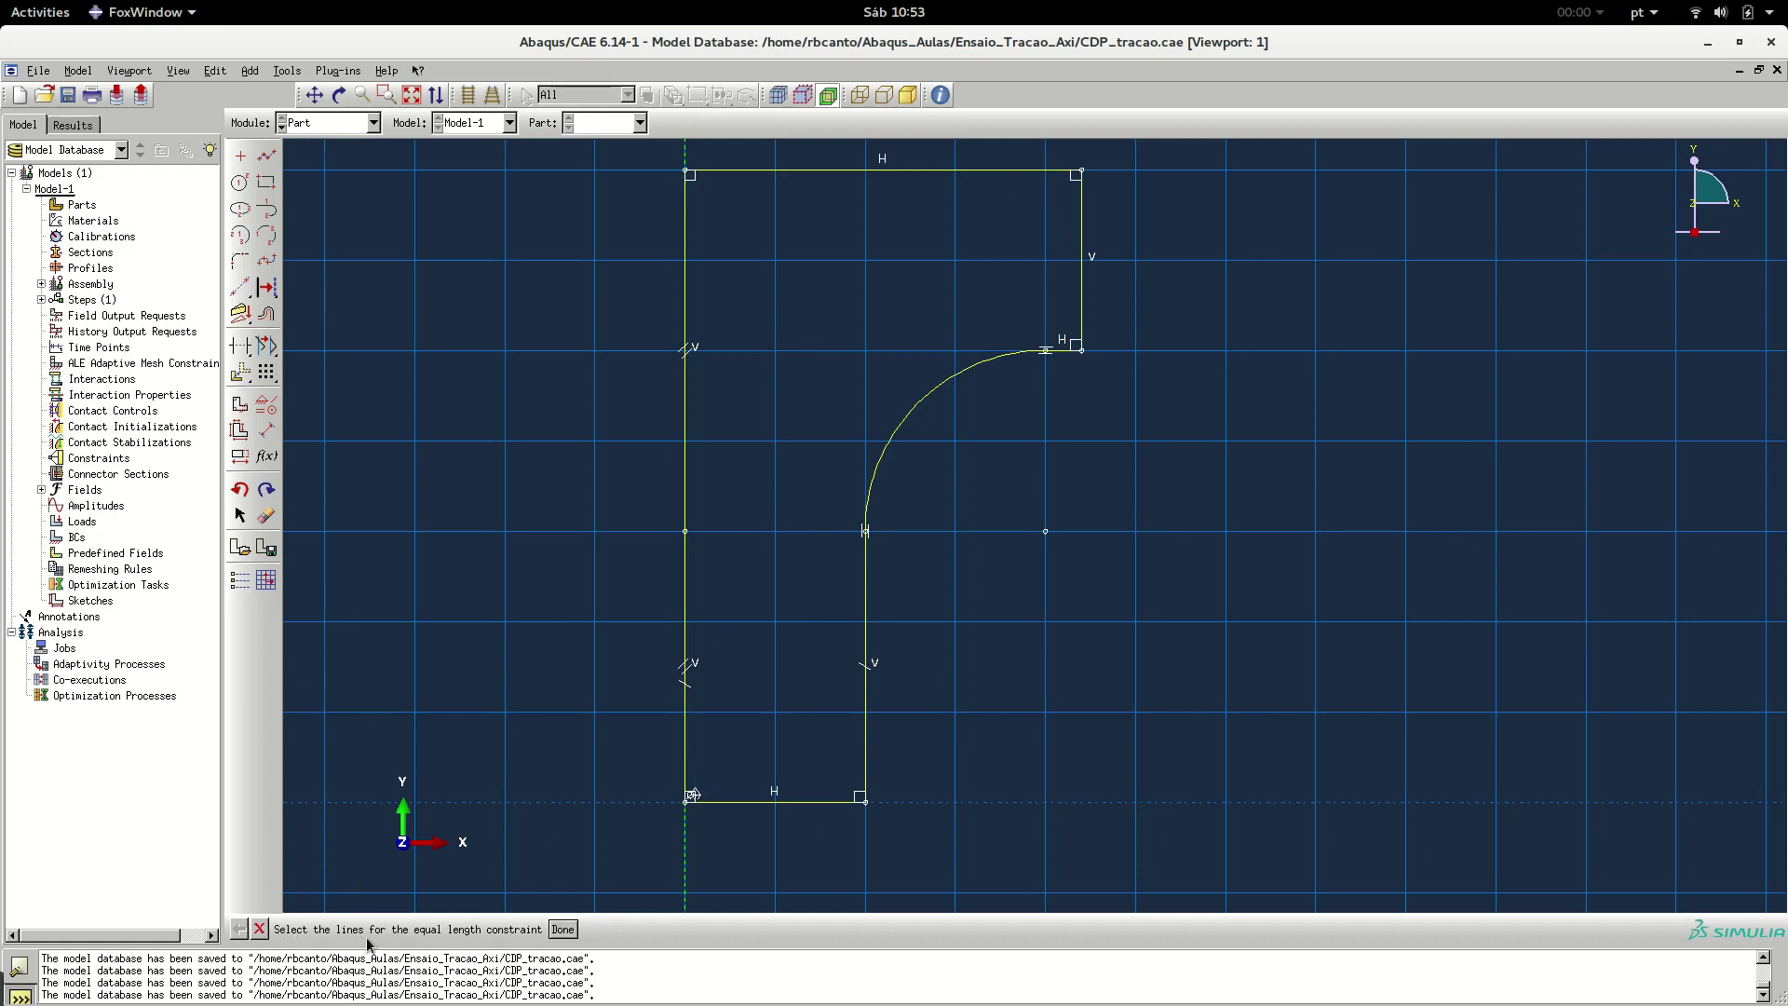
left_click(260, 930)
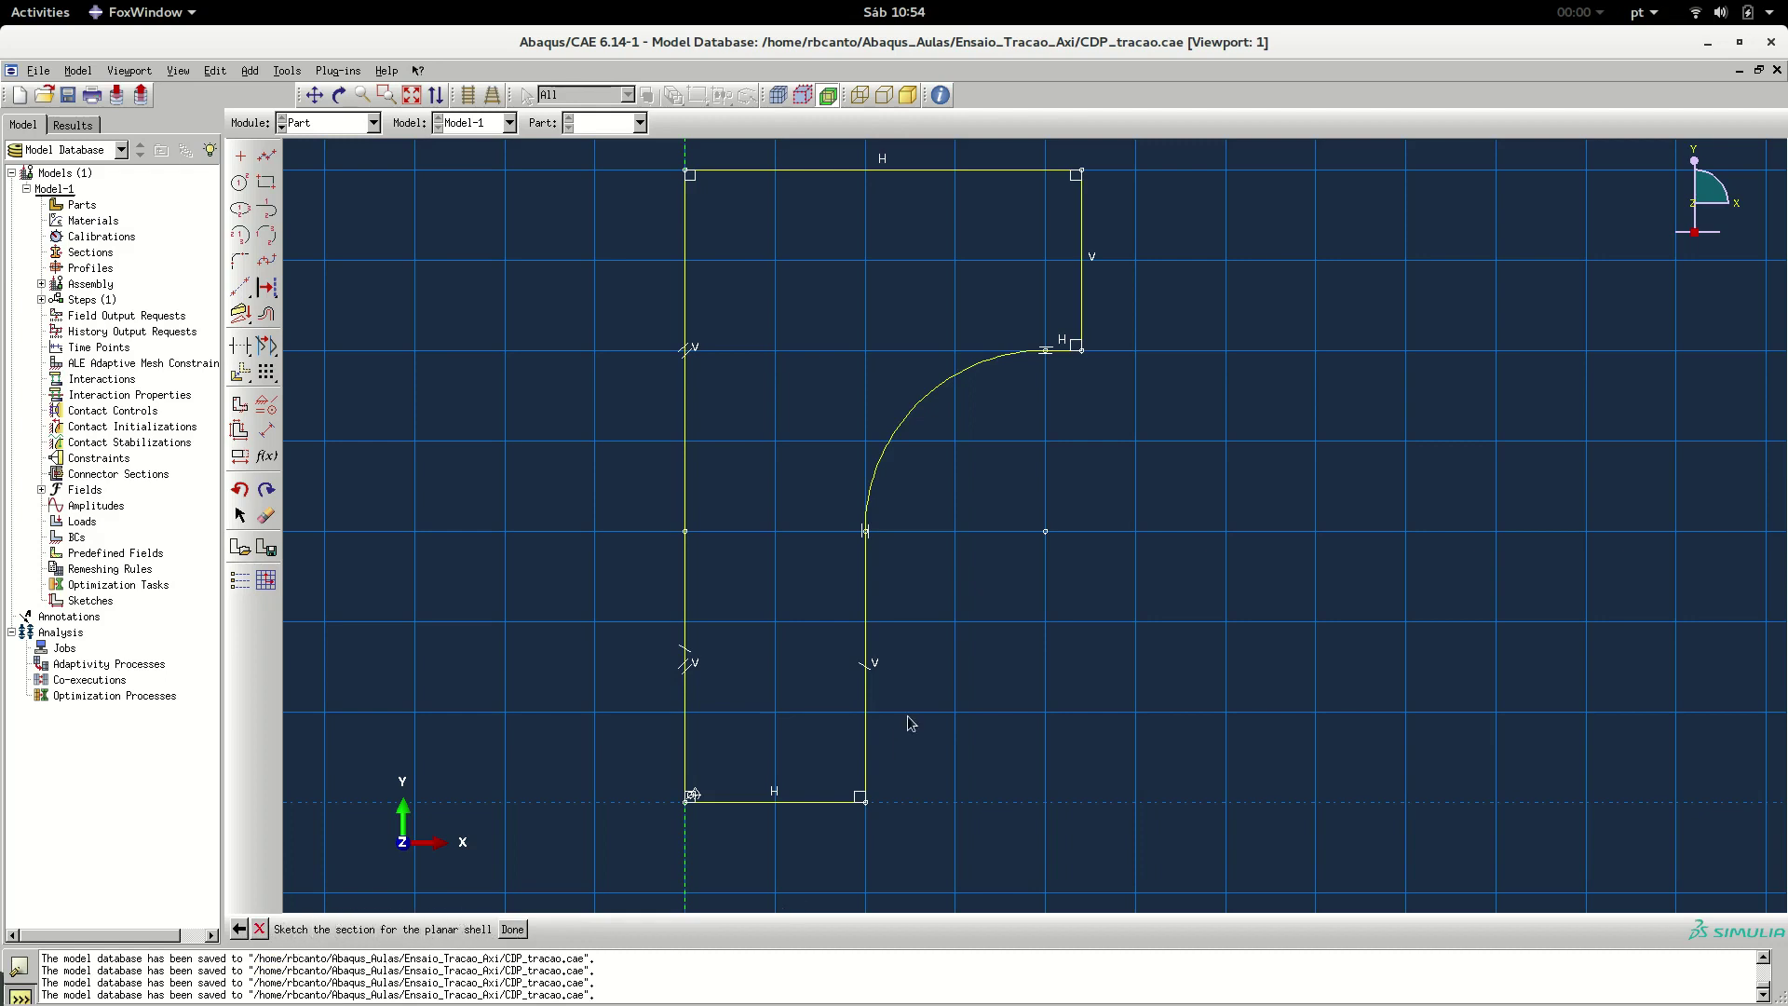
Finish the section sketch to generate the shell part, and open the Part Manager, moved clear of the geometry
left_click(512, 928)
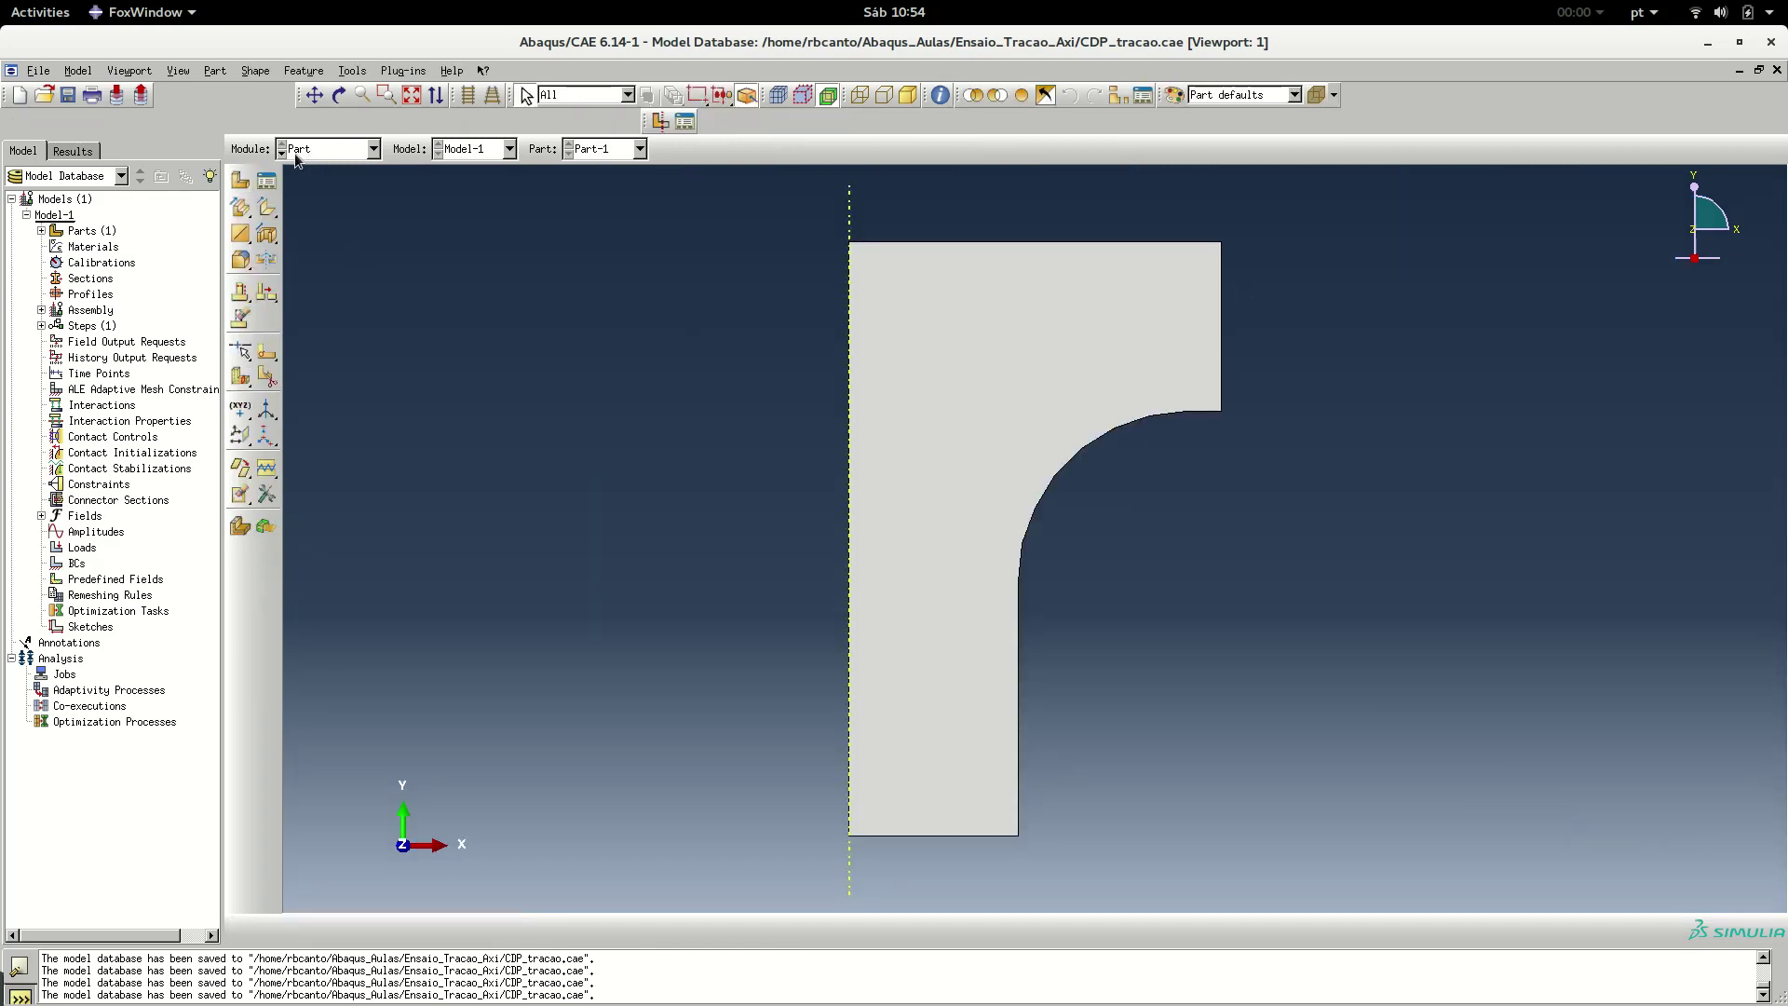
left_click(265, 186)
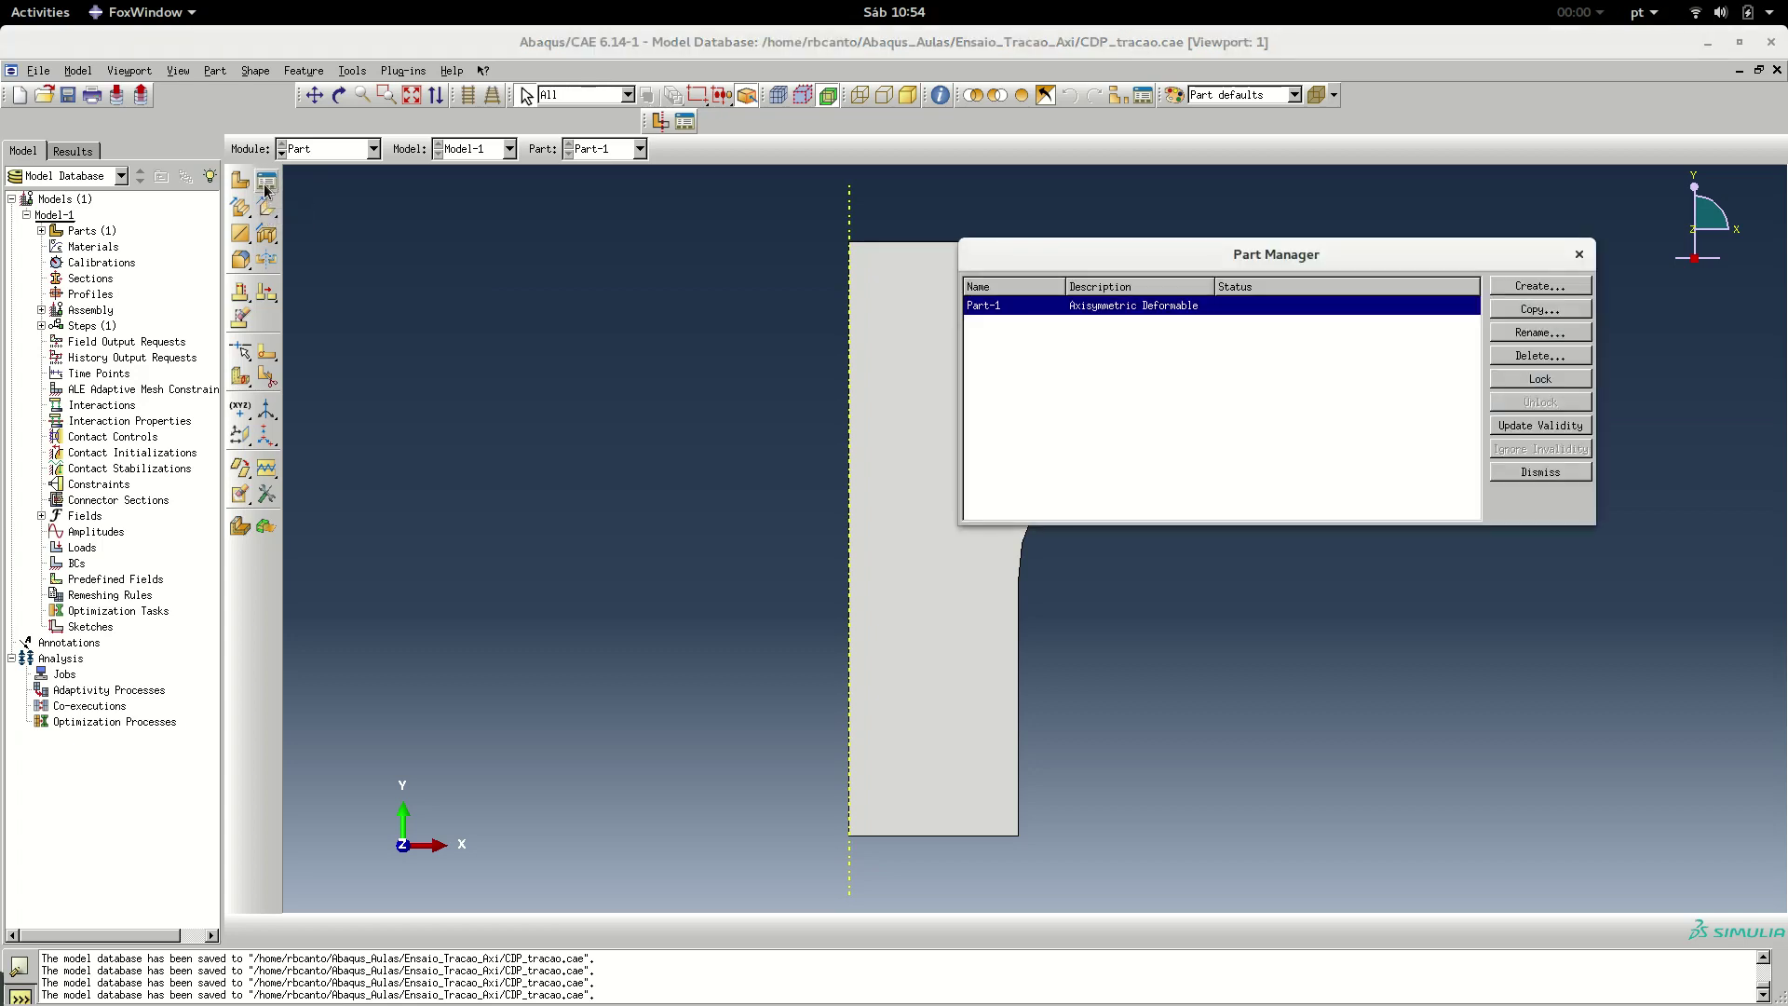
left_click_drag(1197, 255, 1334, 330)
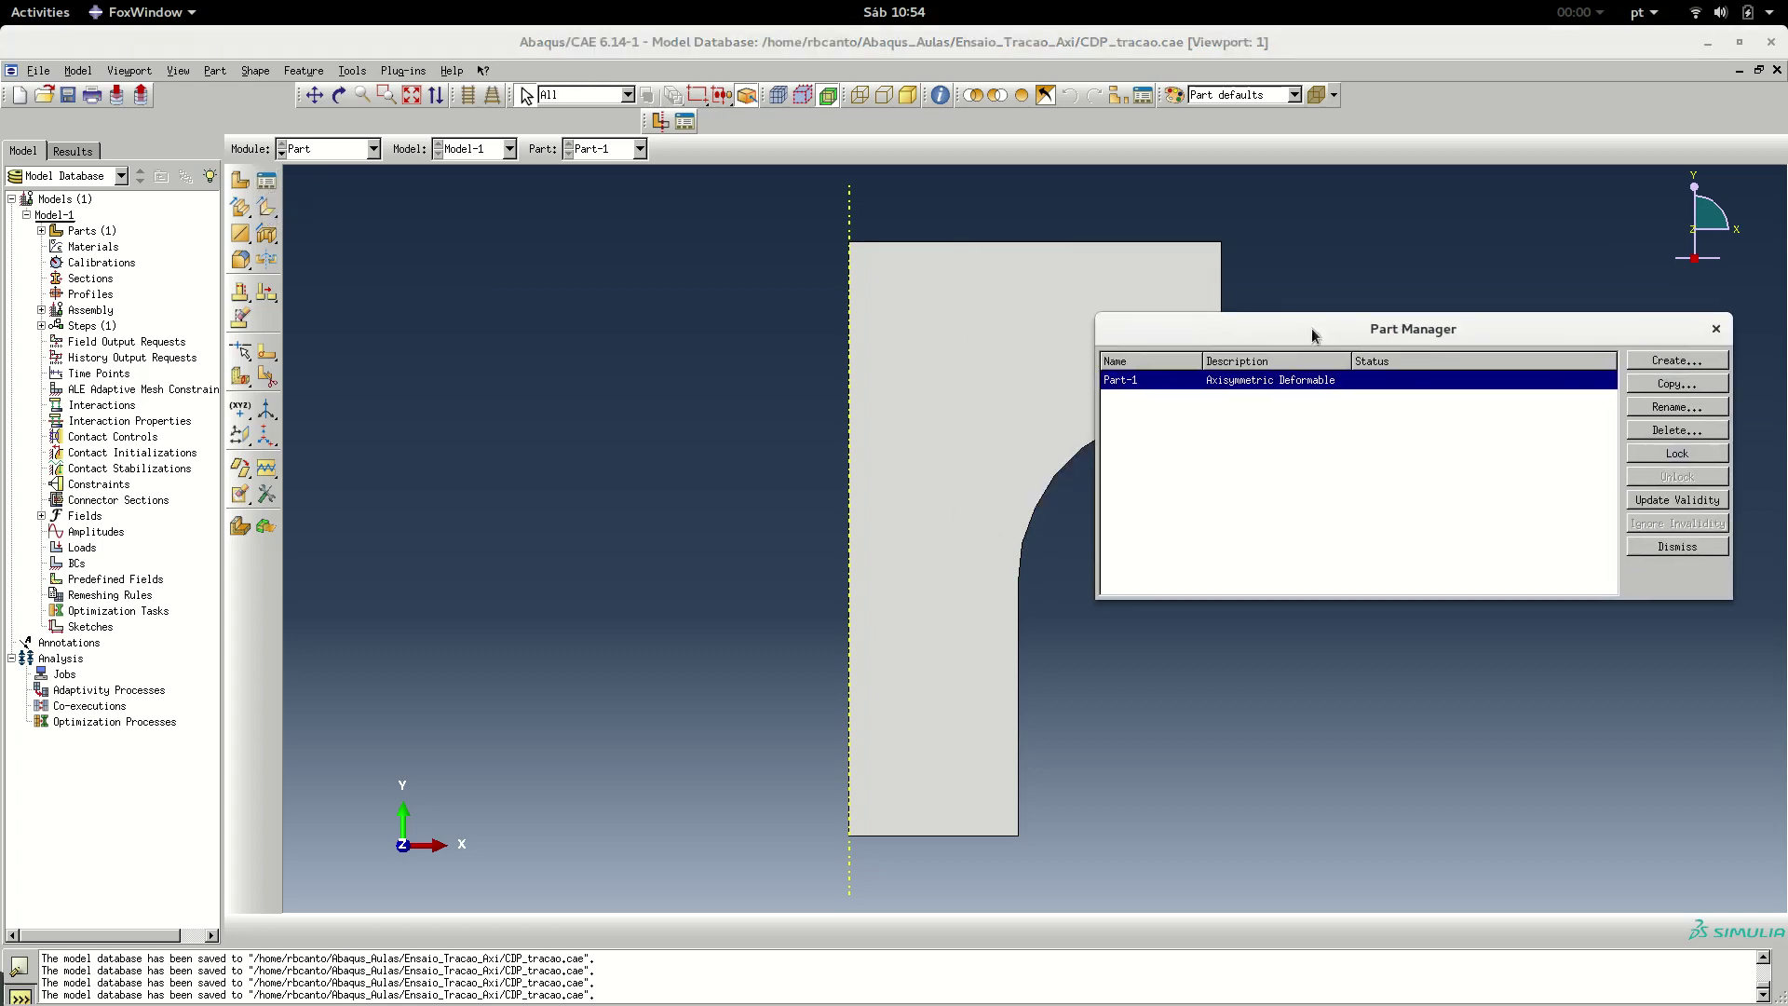
left_click_drag(1107, 321, 1324, 520)
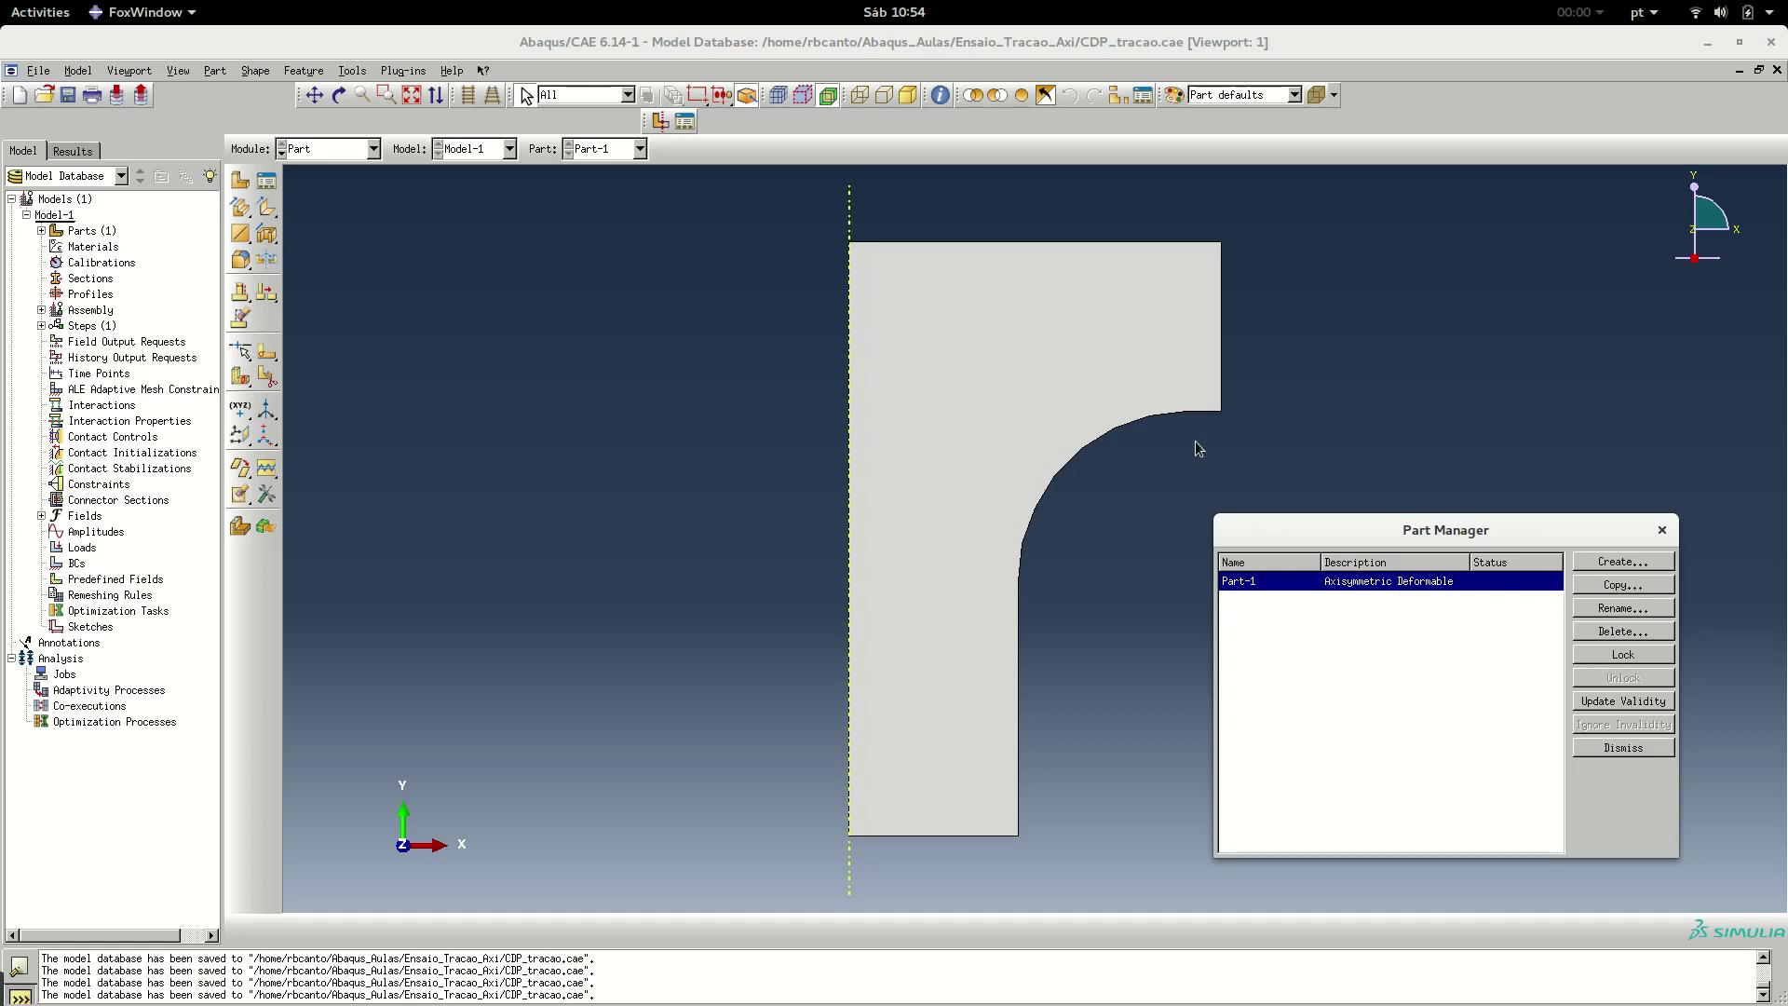
left_click(990, 385)
Edit the planar shell feature to reopen its section sketch, and dismiss the Part Manager
left_click(242, 293)
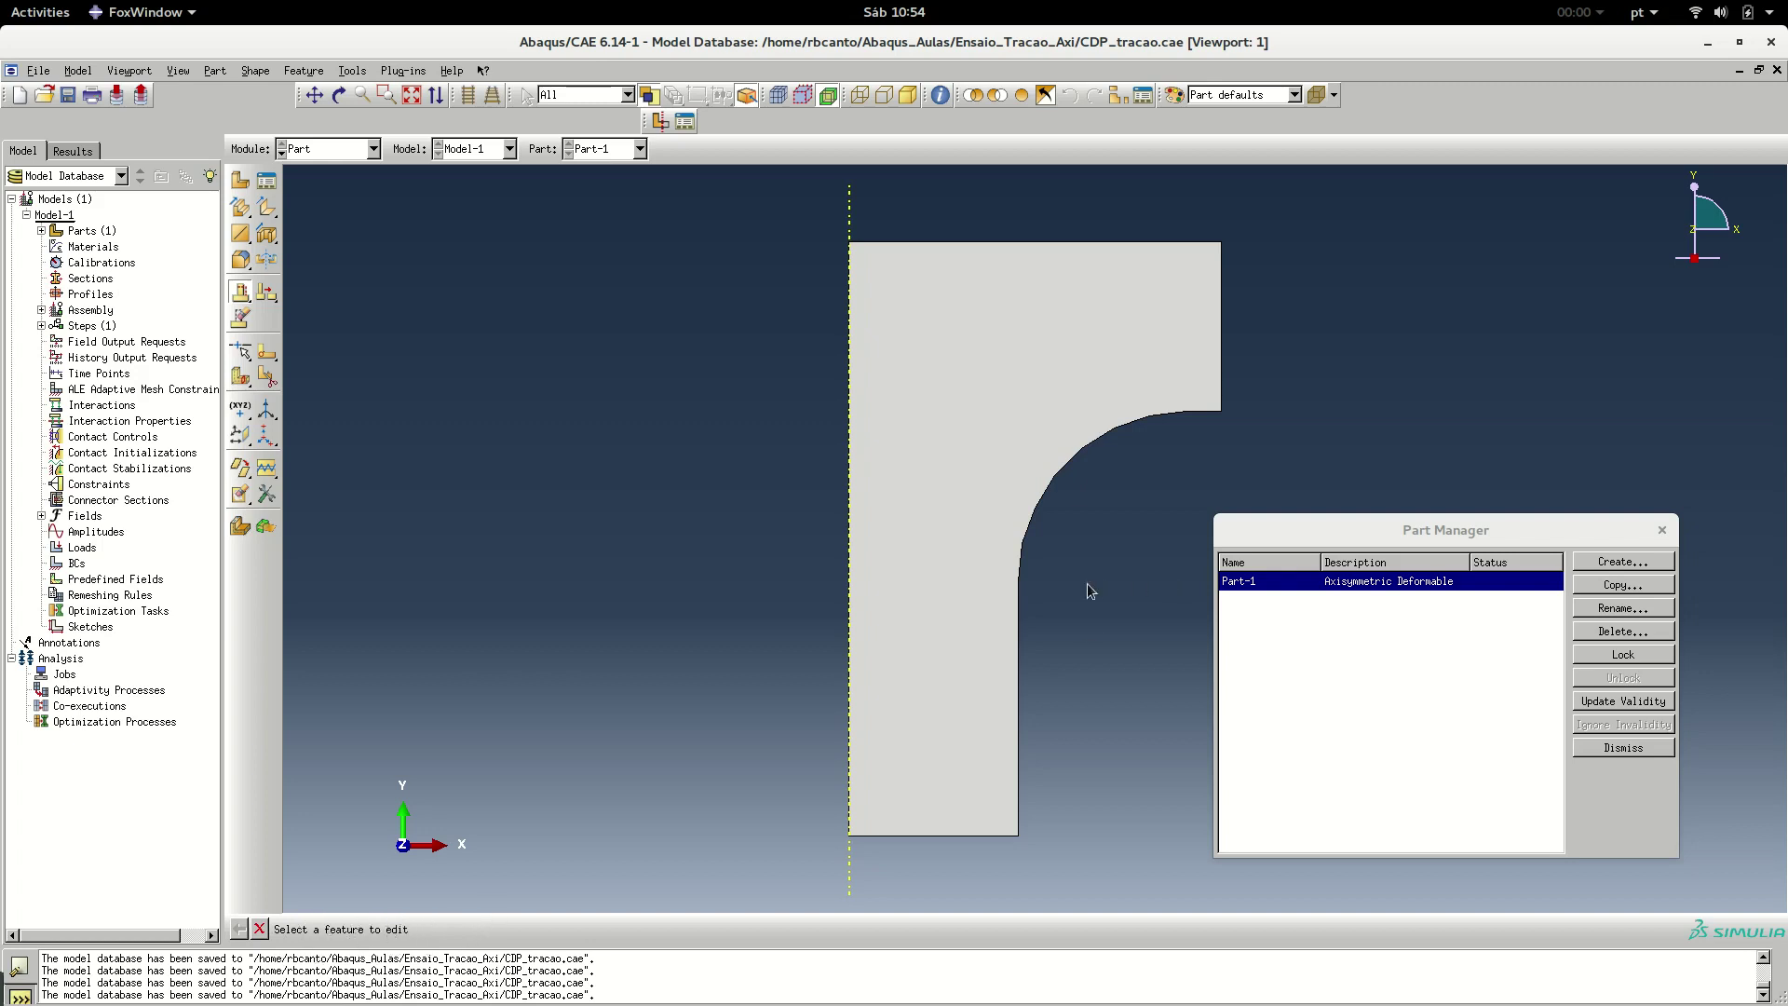
left_click(970, 495)
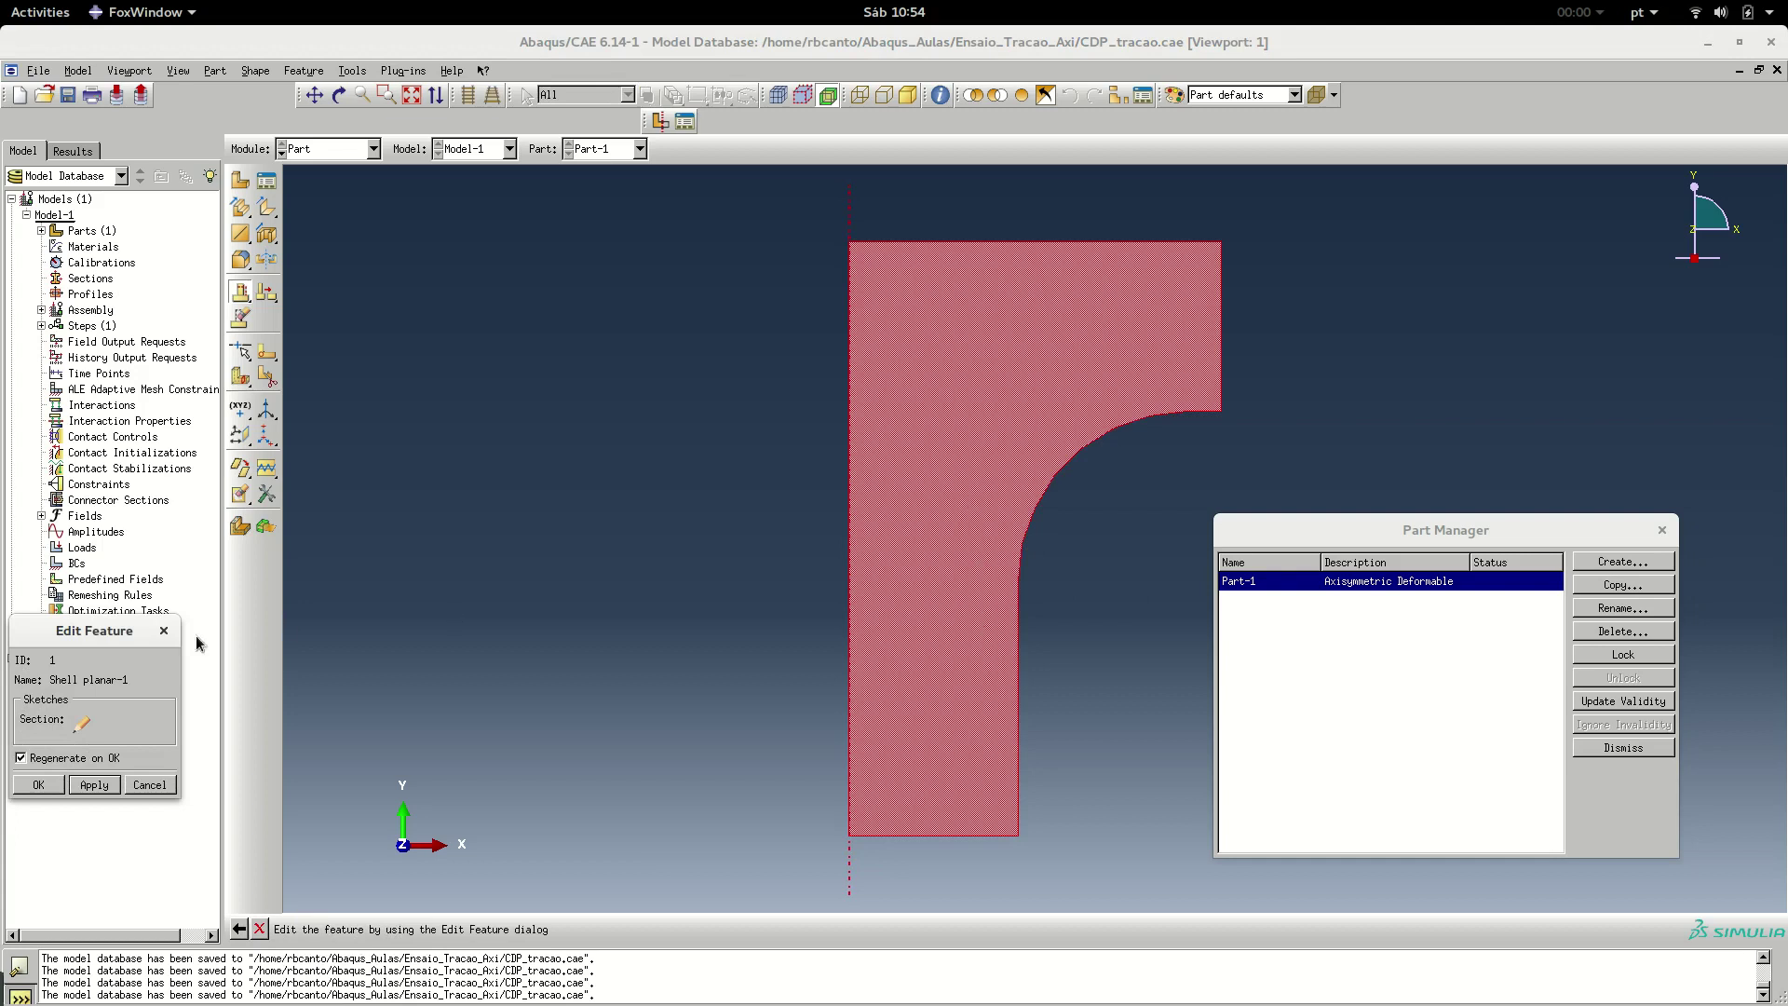
left_click(83, 728)
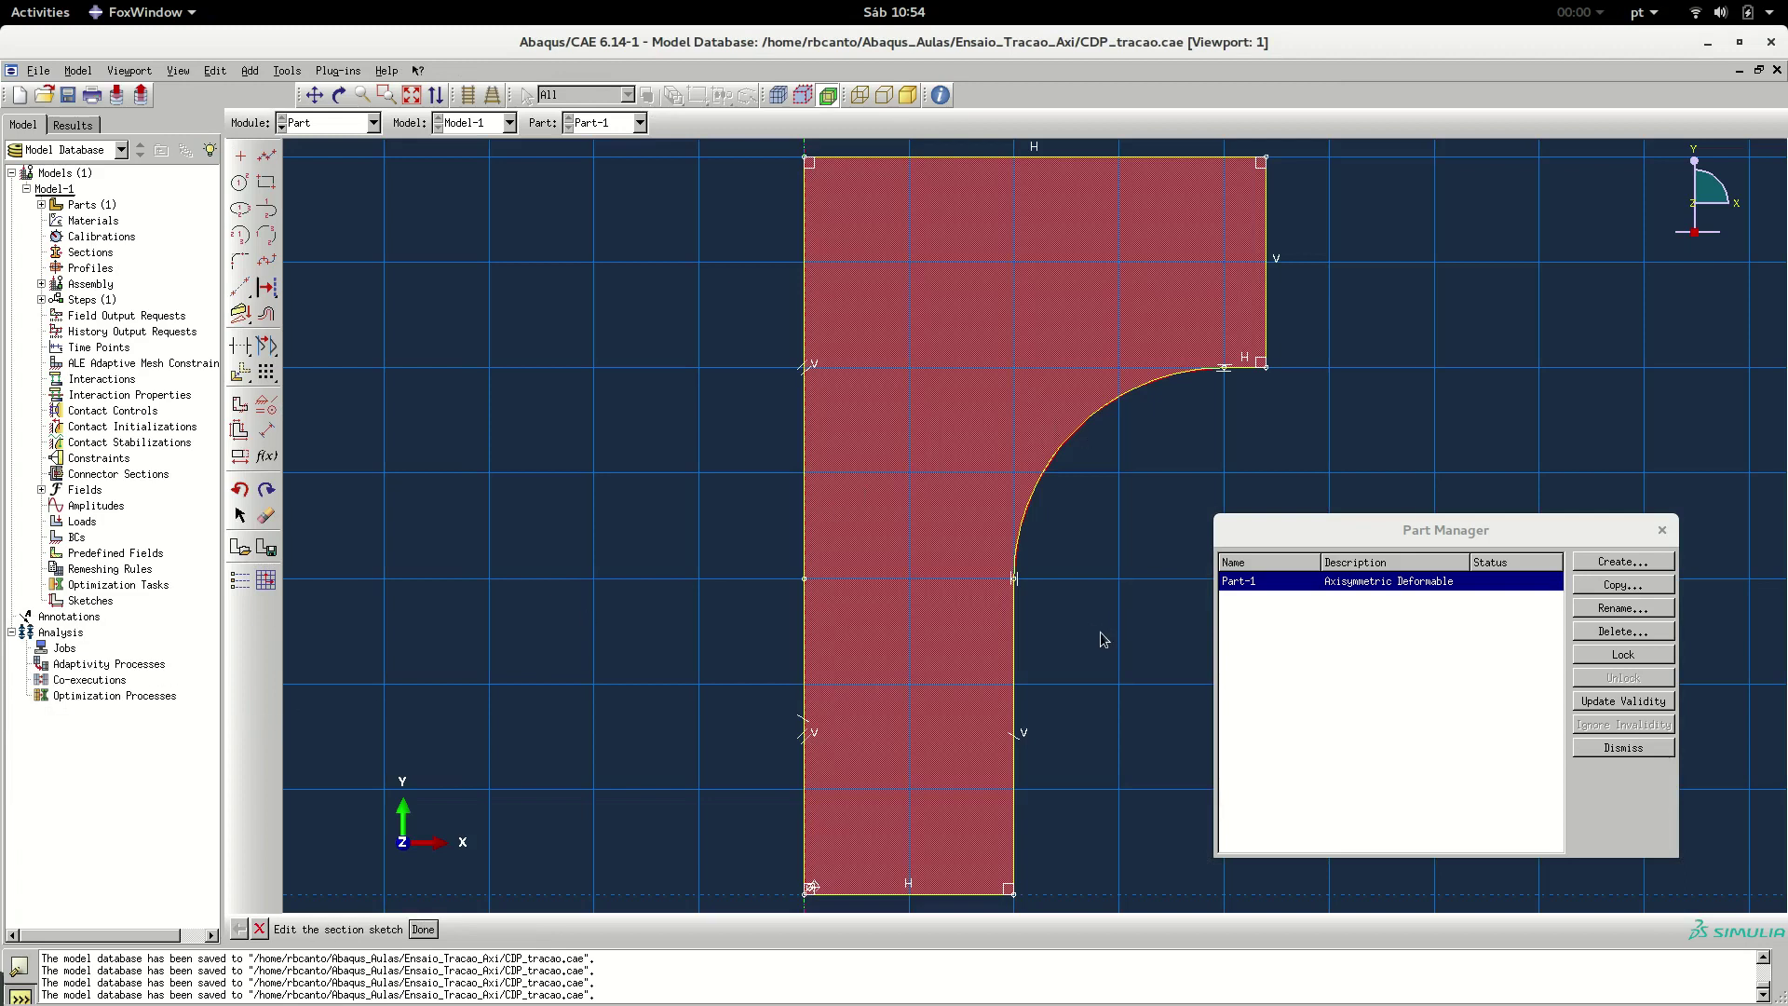
scroll(811, 514, "down", 2)
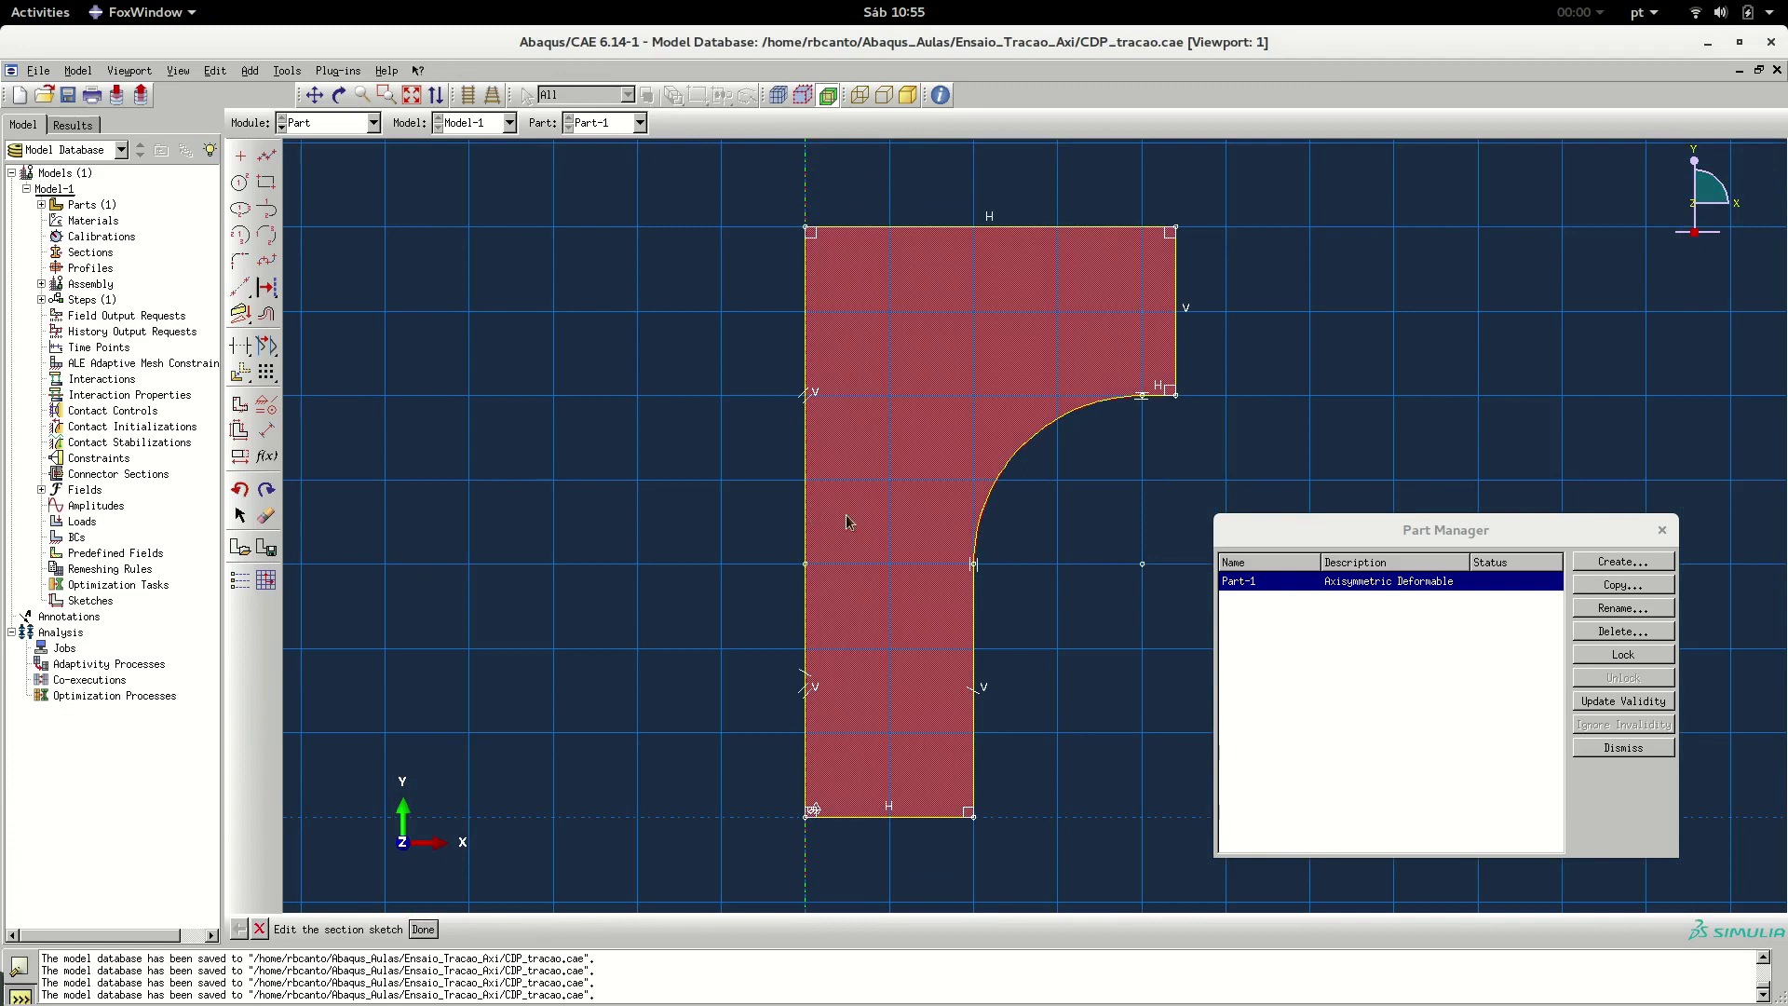
left_click(1667, 746)
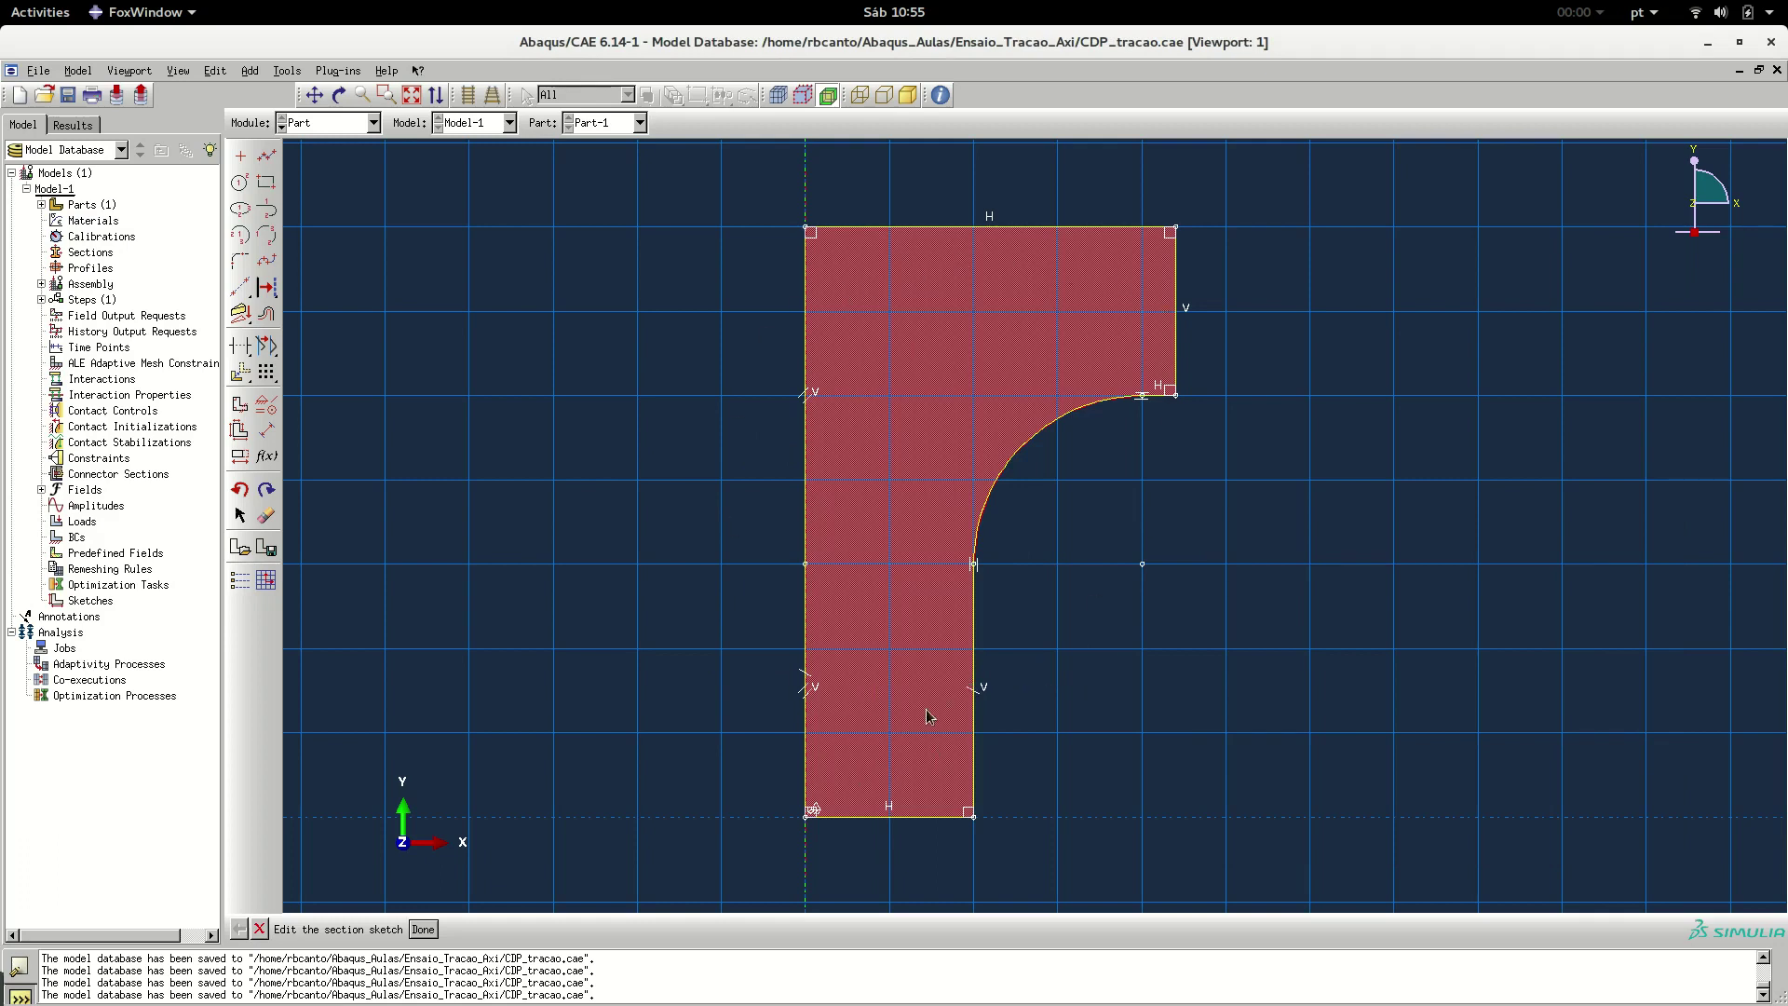
Dimension the outer vertical edge of the narrow section as 15 and the transition arc's radius as 10
left_click(267, 435)
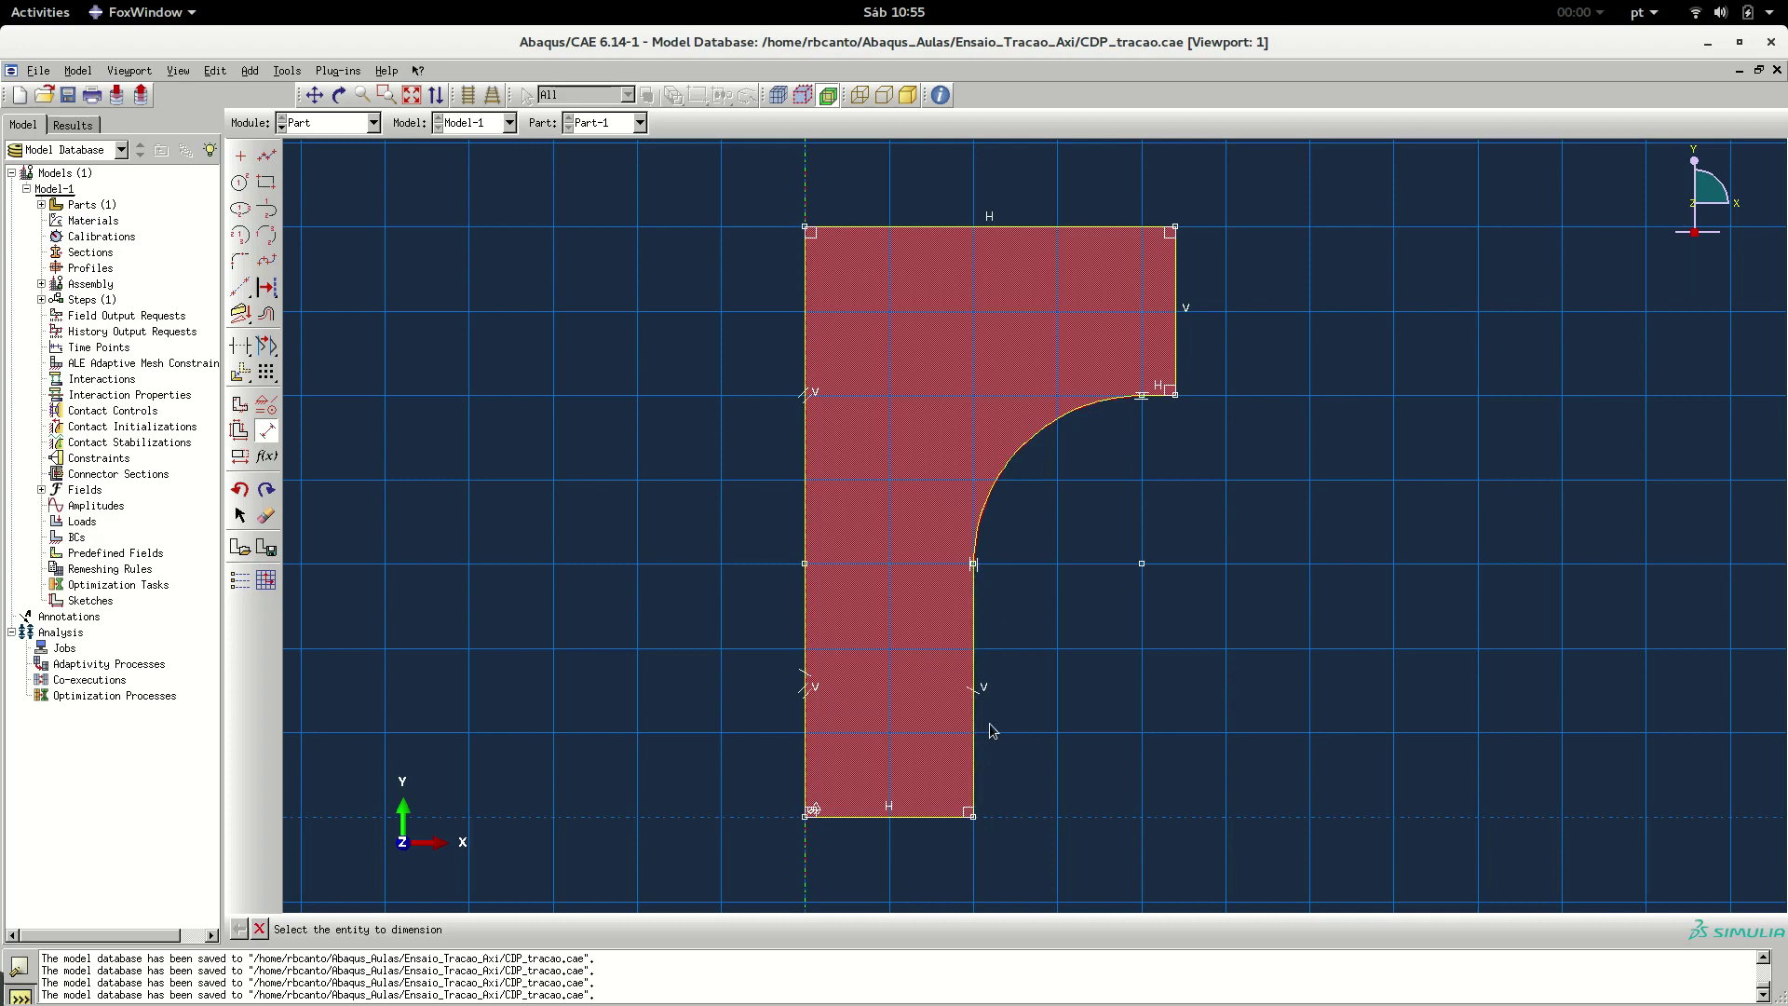
left_click(975, 729)
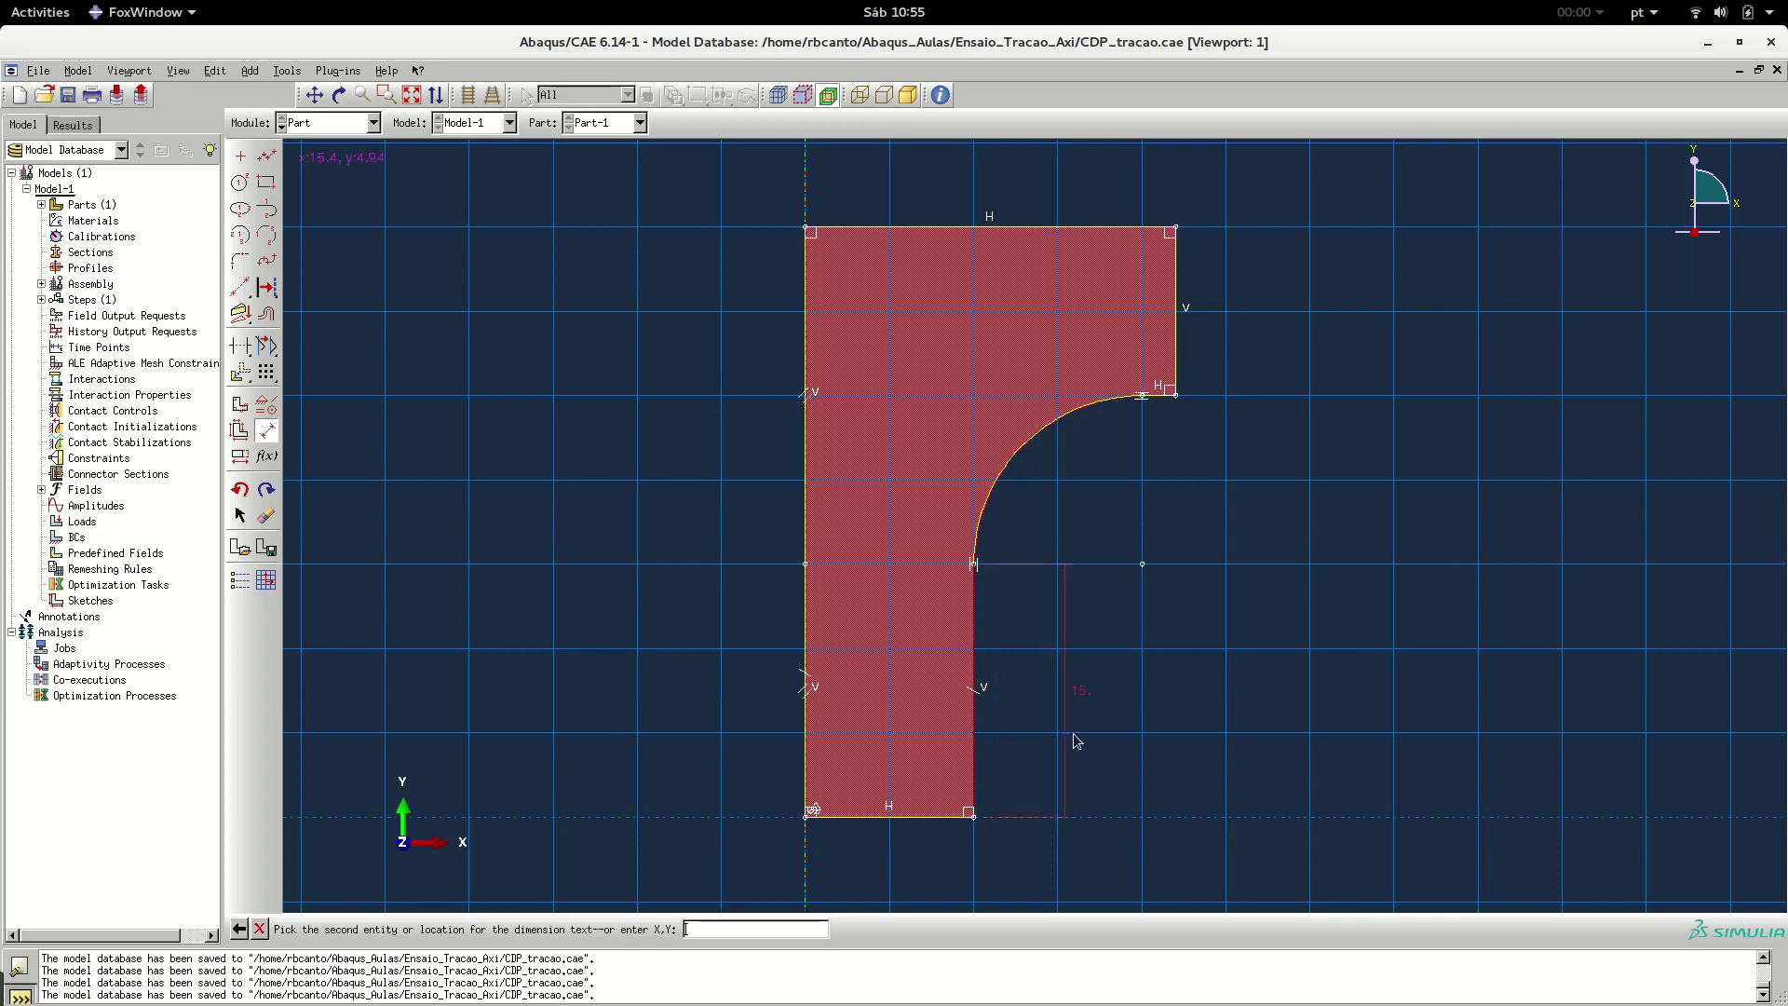
left_click(1213, 757)
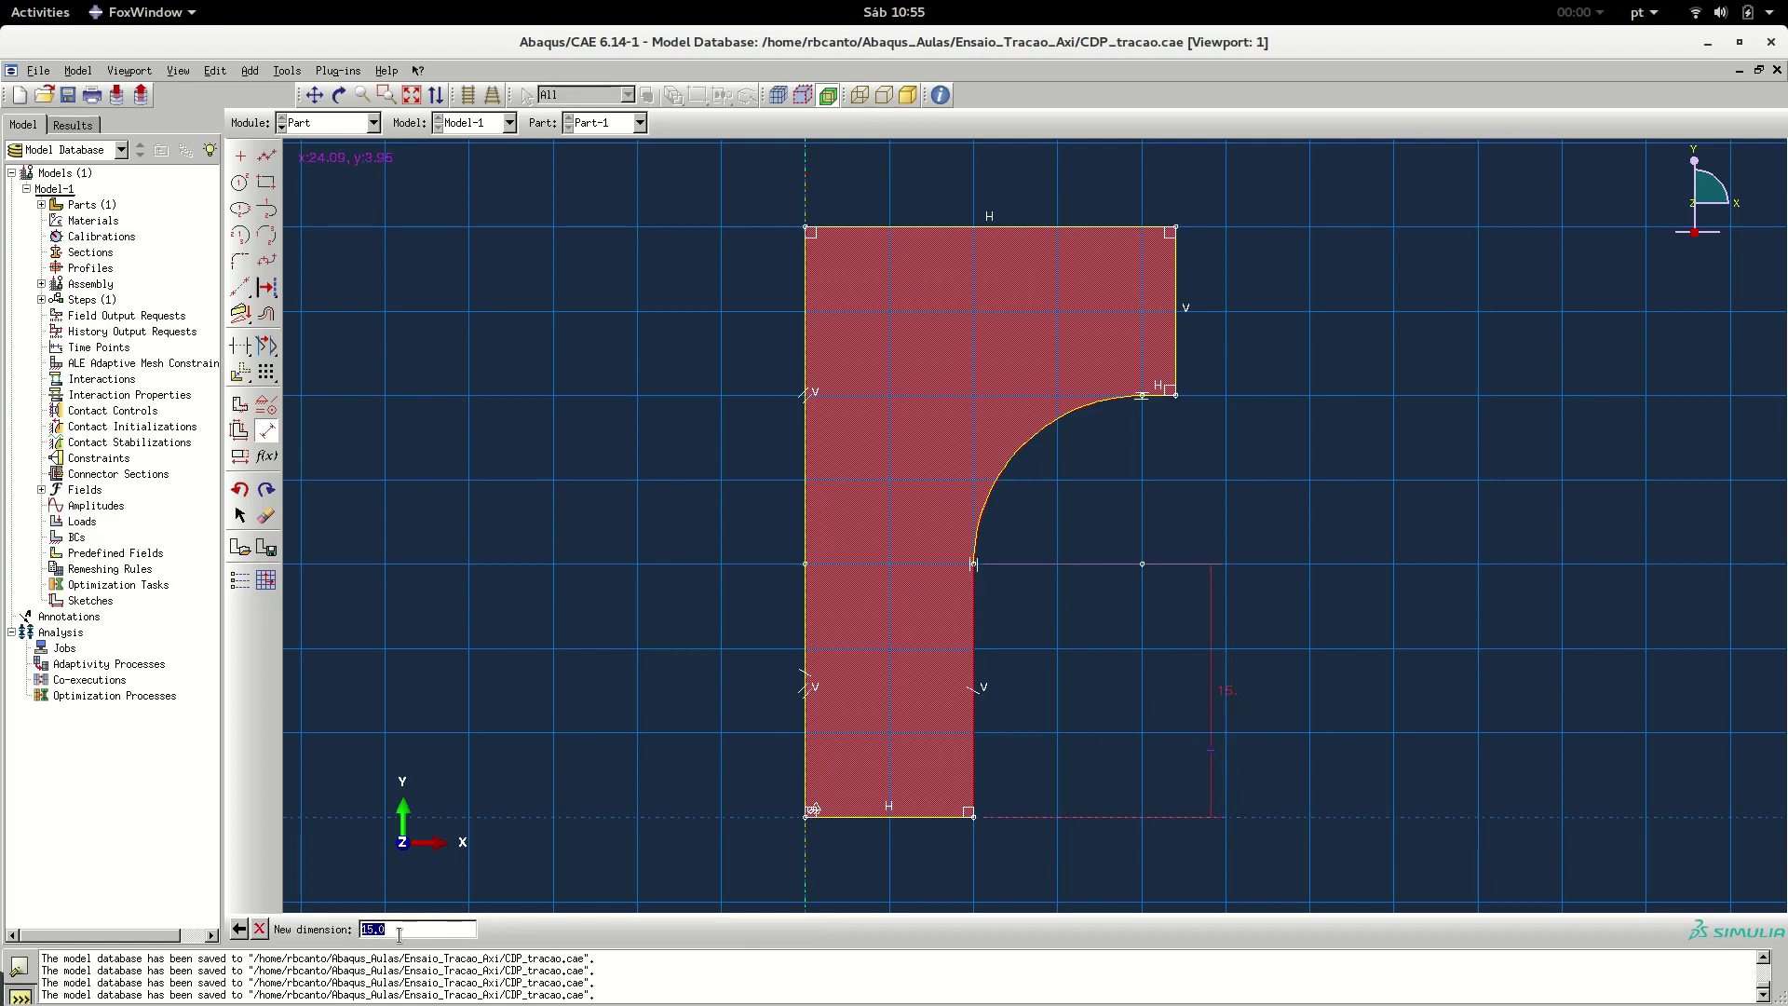
key("Return")
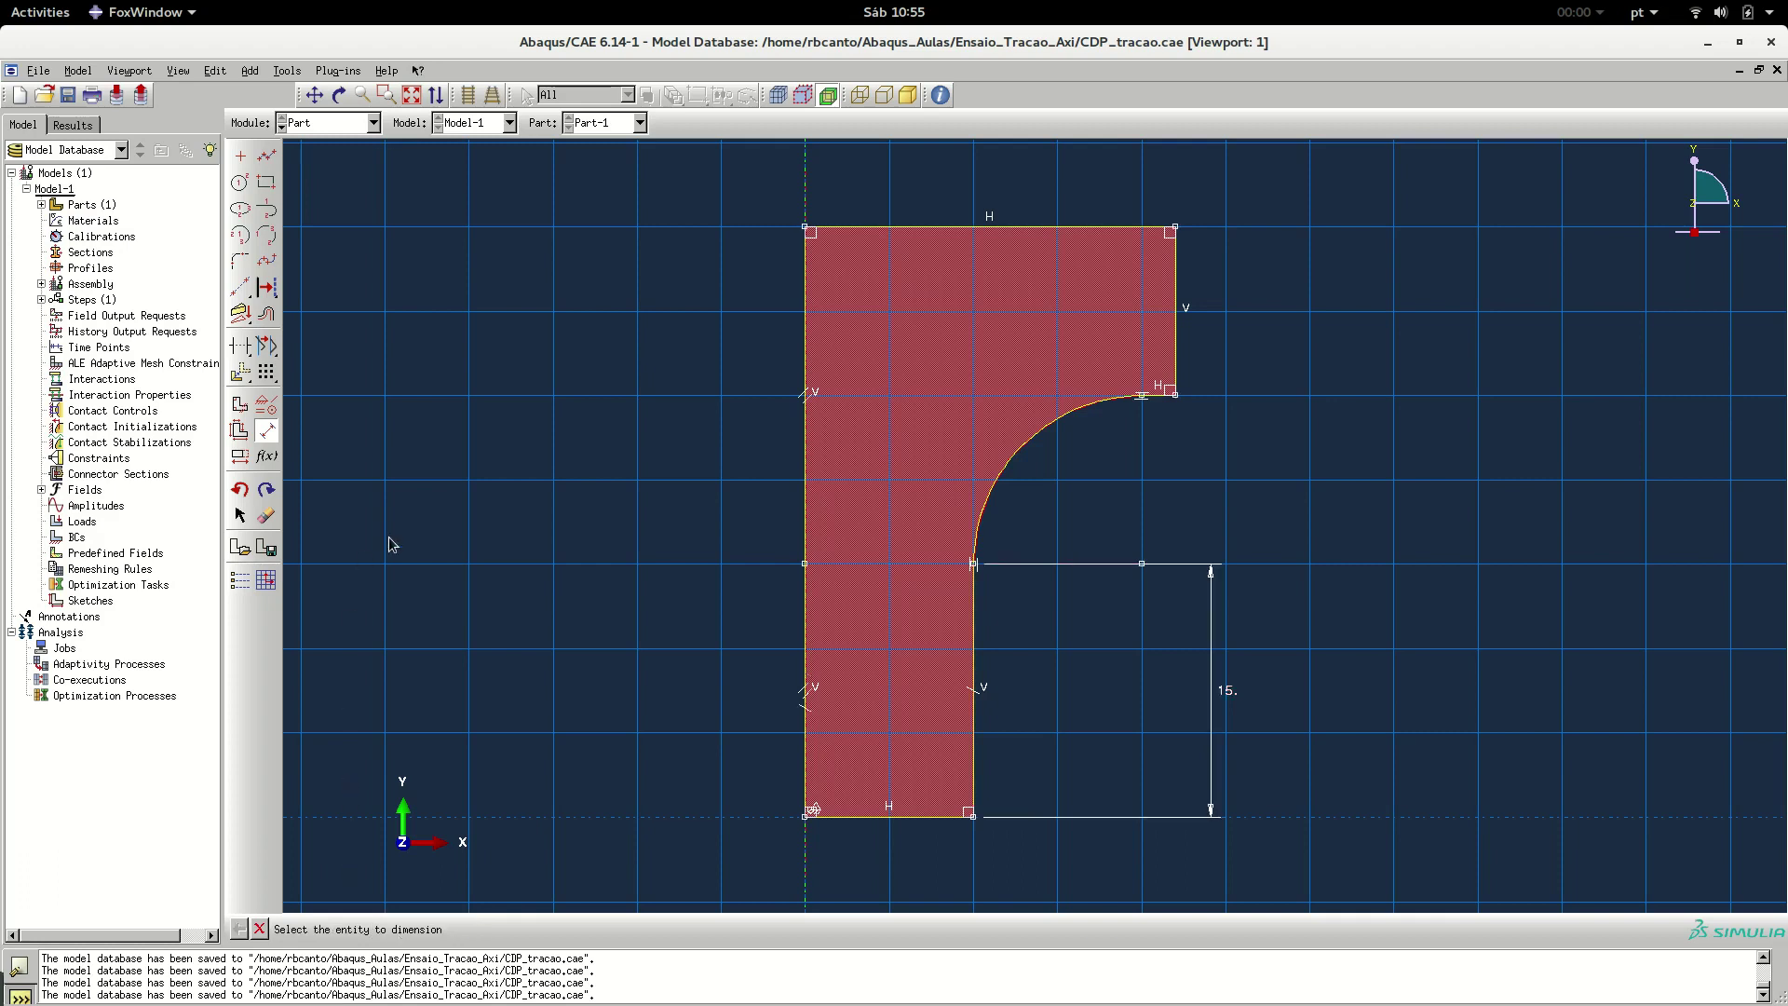
left_click(1009, 471)
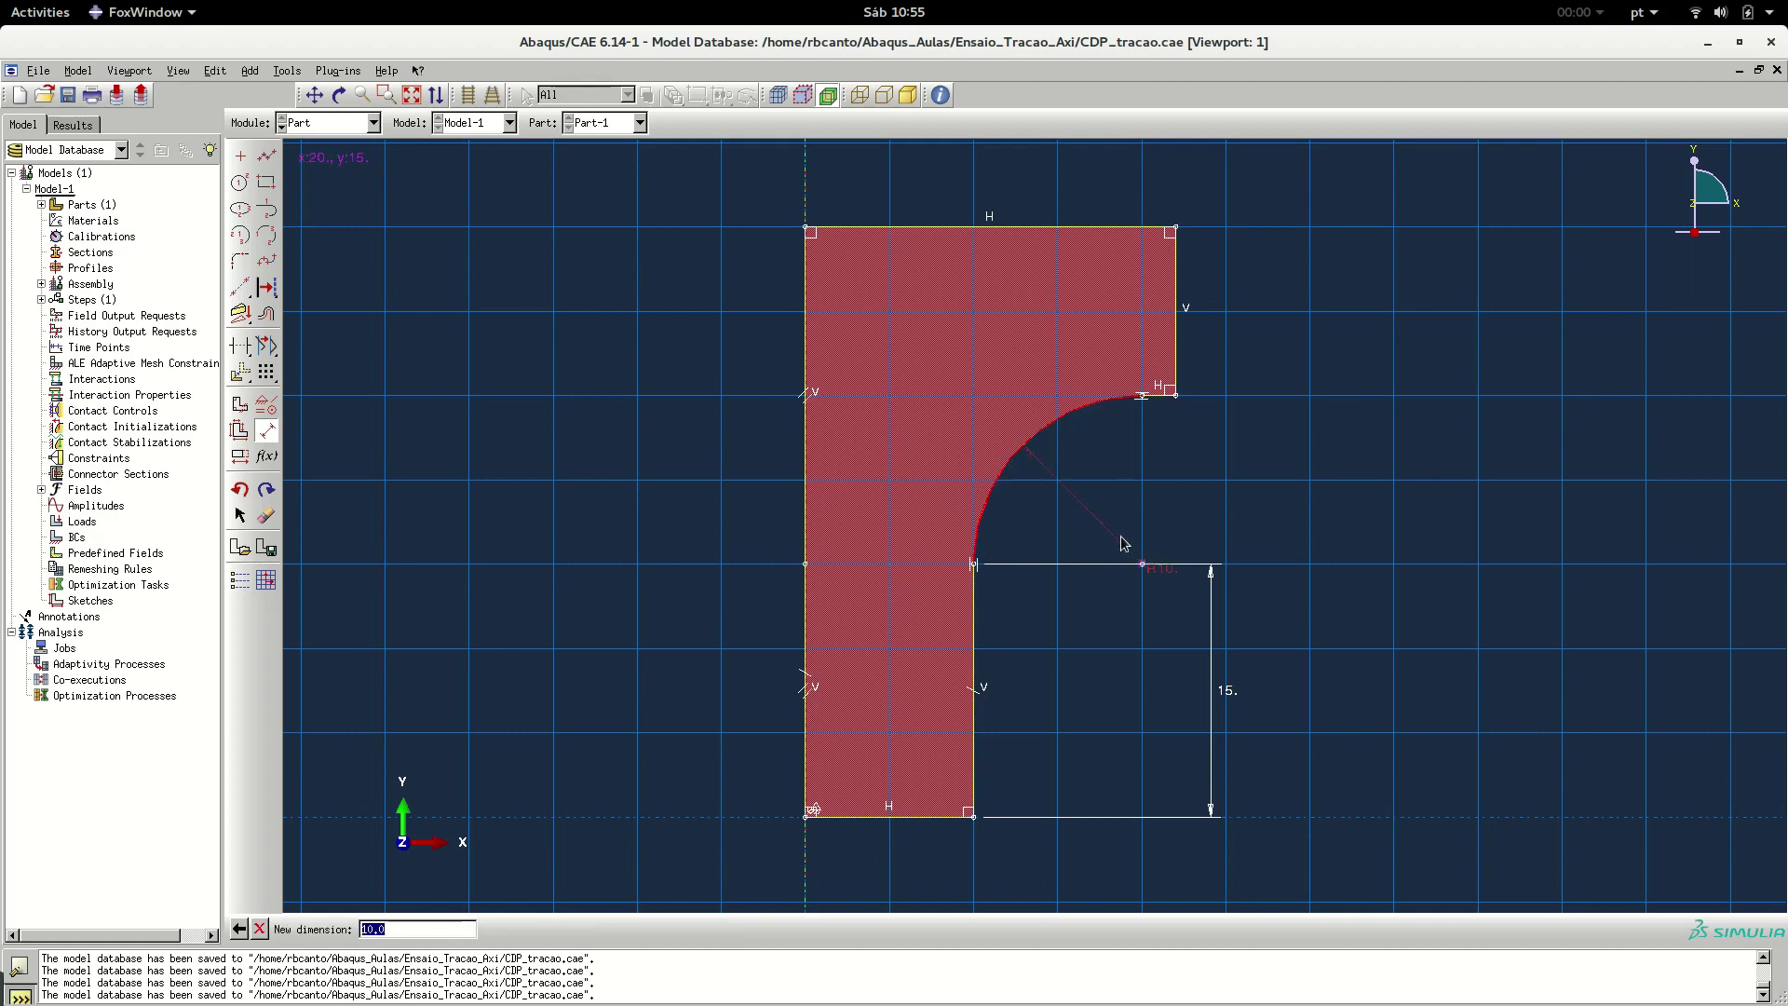
key("Return")
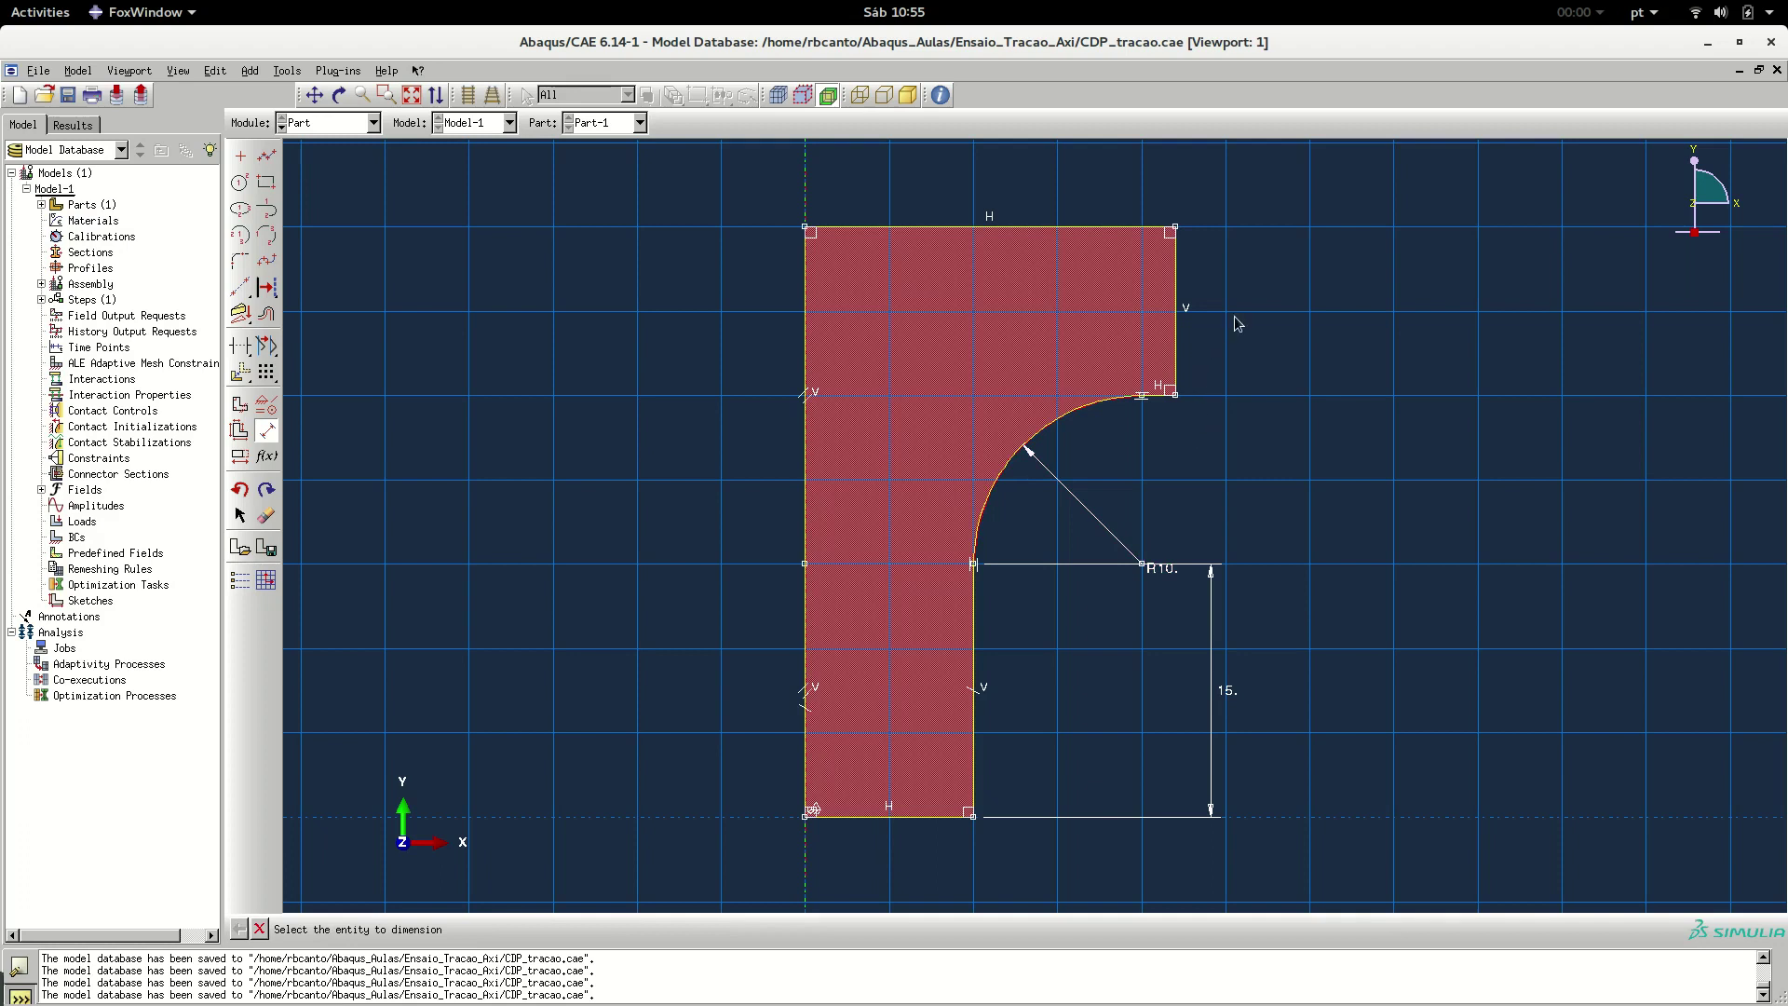
Dimension the profile's upper horizontal edge as 22, placing the dimension above the profile
left_click(1017, 233)
scroll(1028, 196, "down", 1)
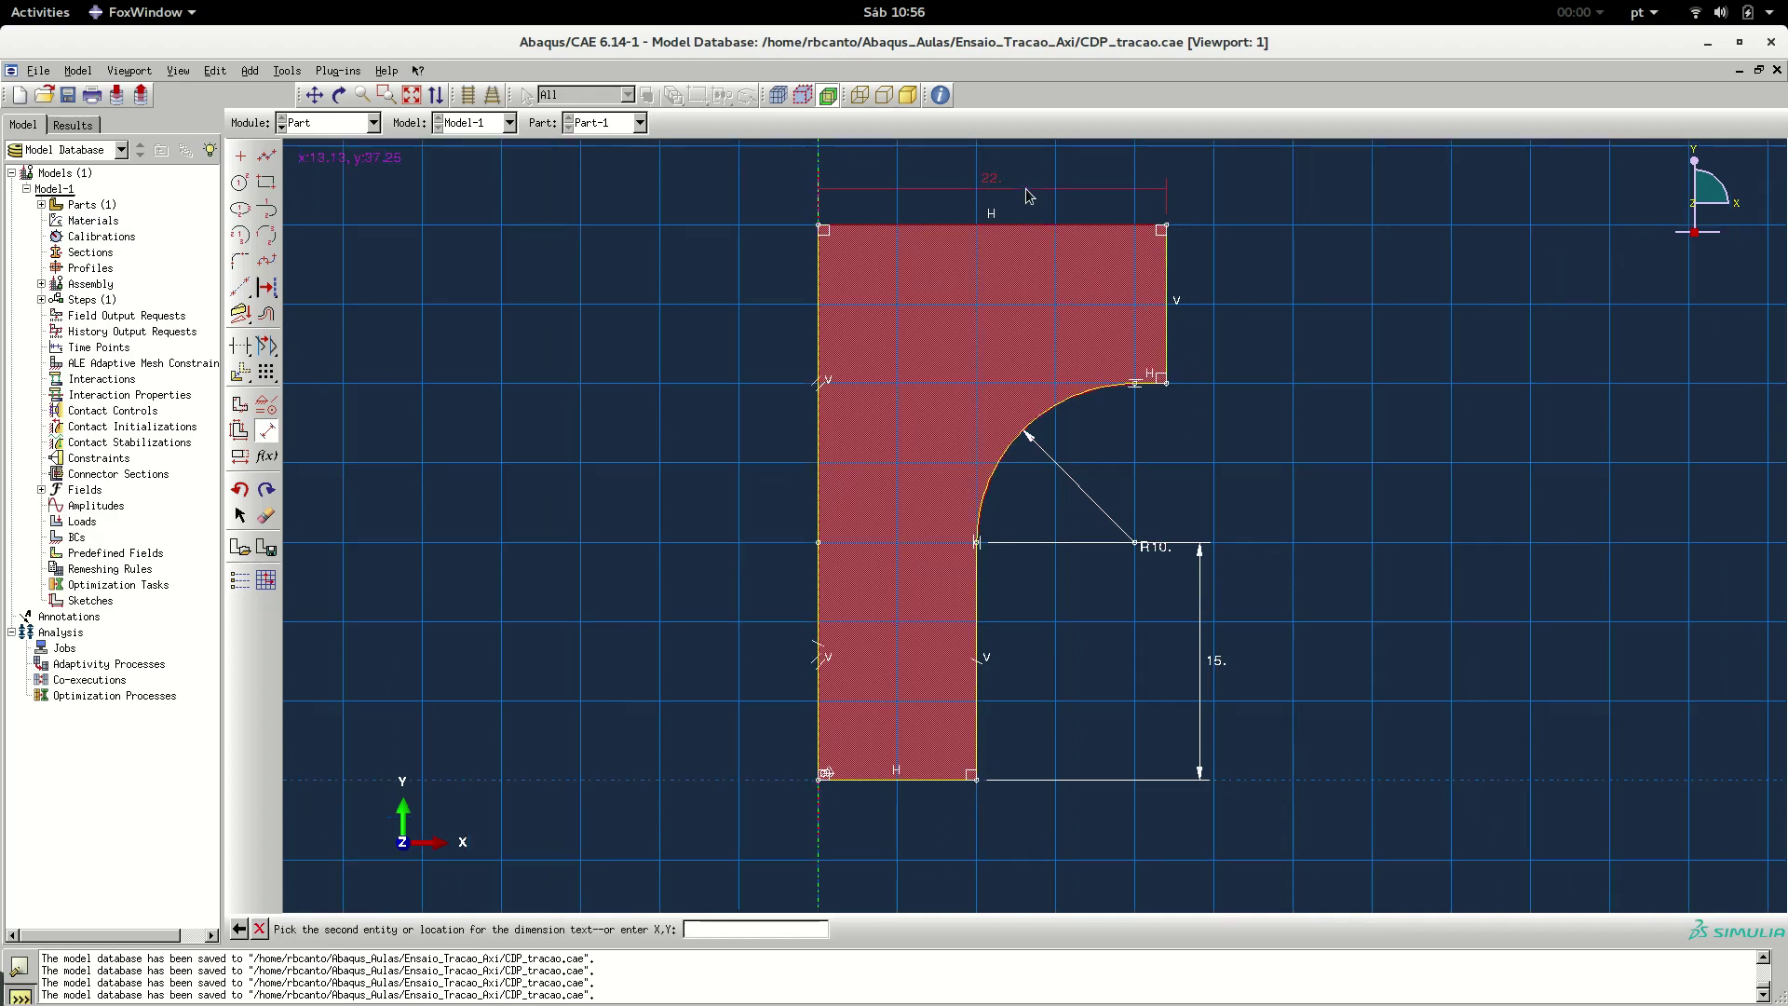
scroll(1028, 195, "down", 1)
scroll(1028, 198, "down", 1)
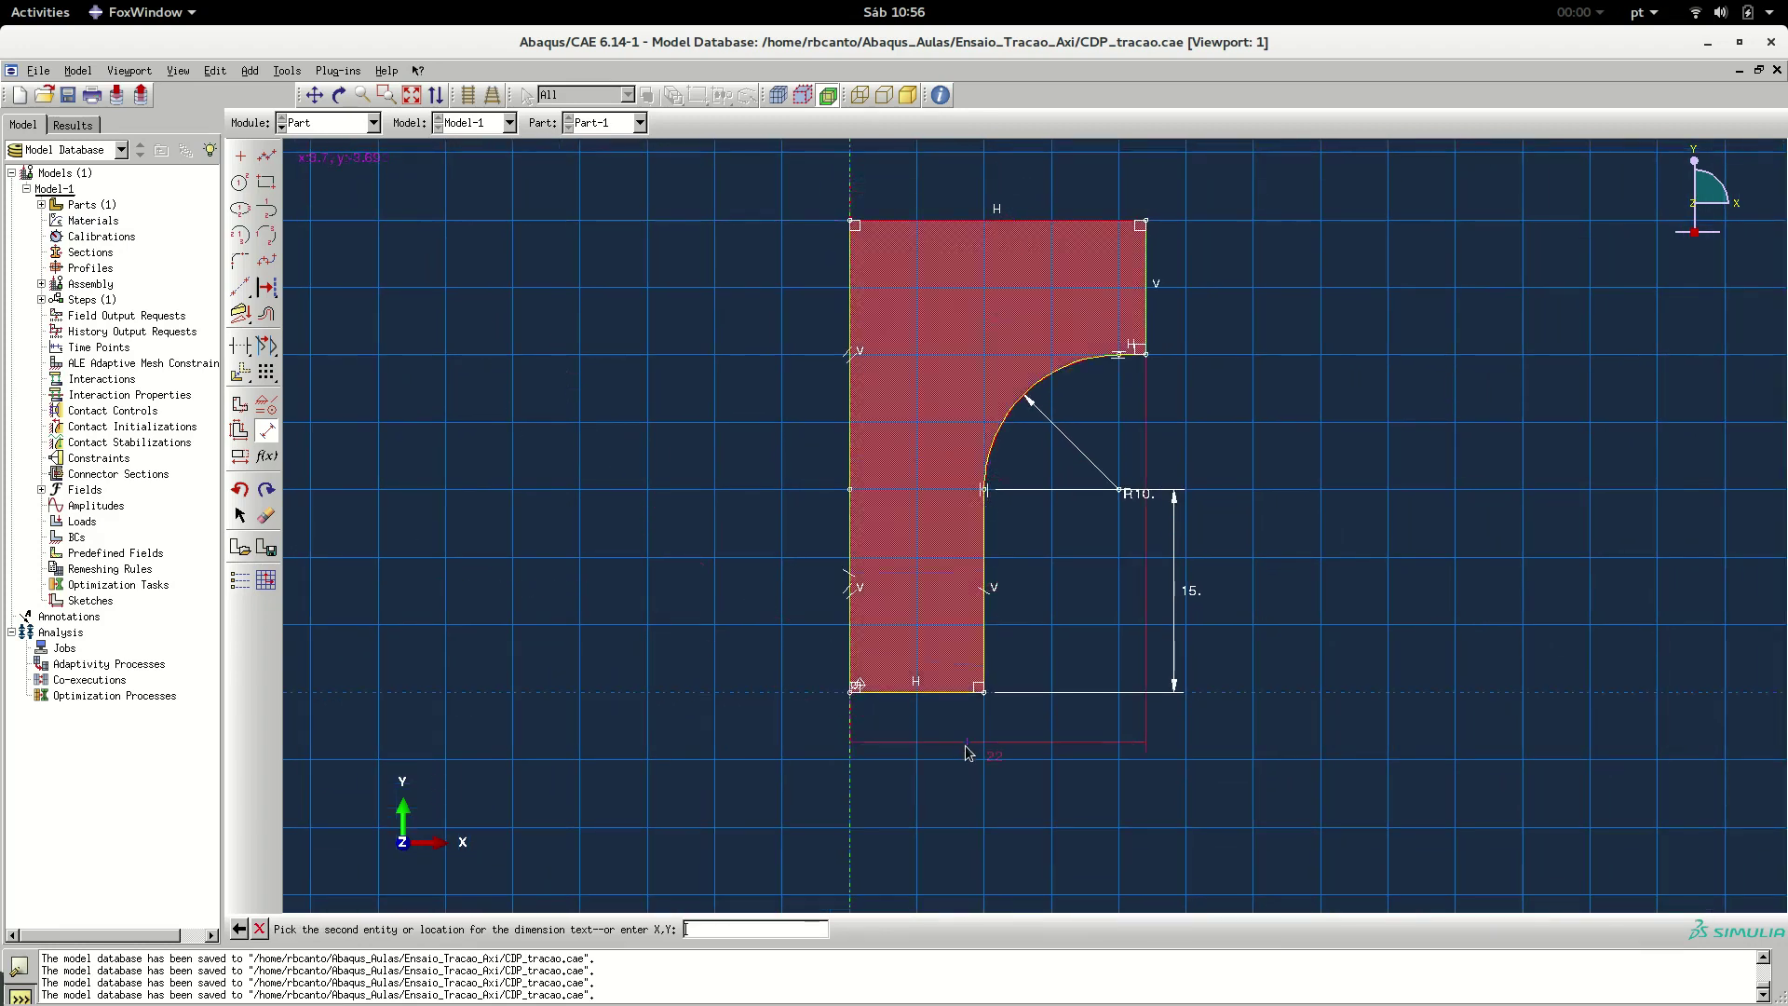
scroll(968, 755, "down", 2)
scroll(980, 203, "up", 1)
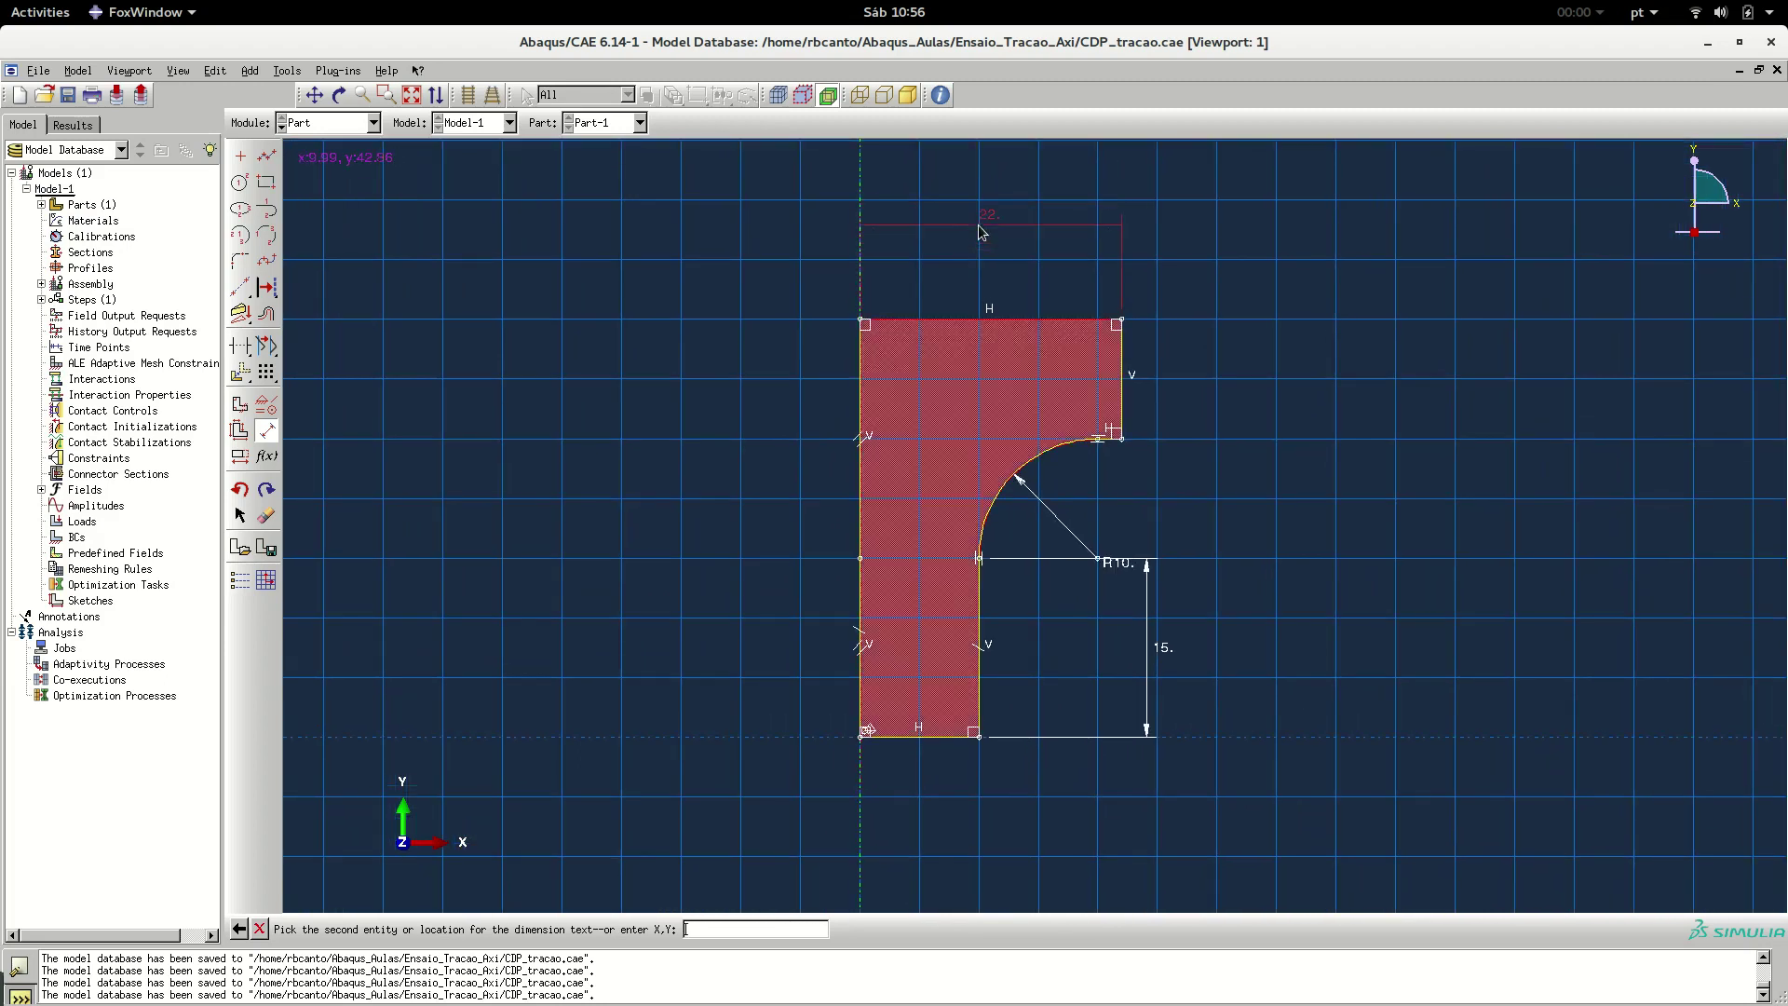
left_click(980, 227)
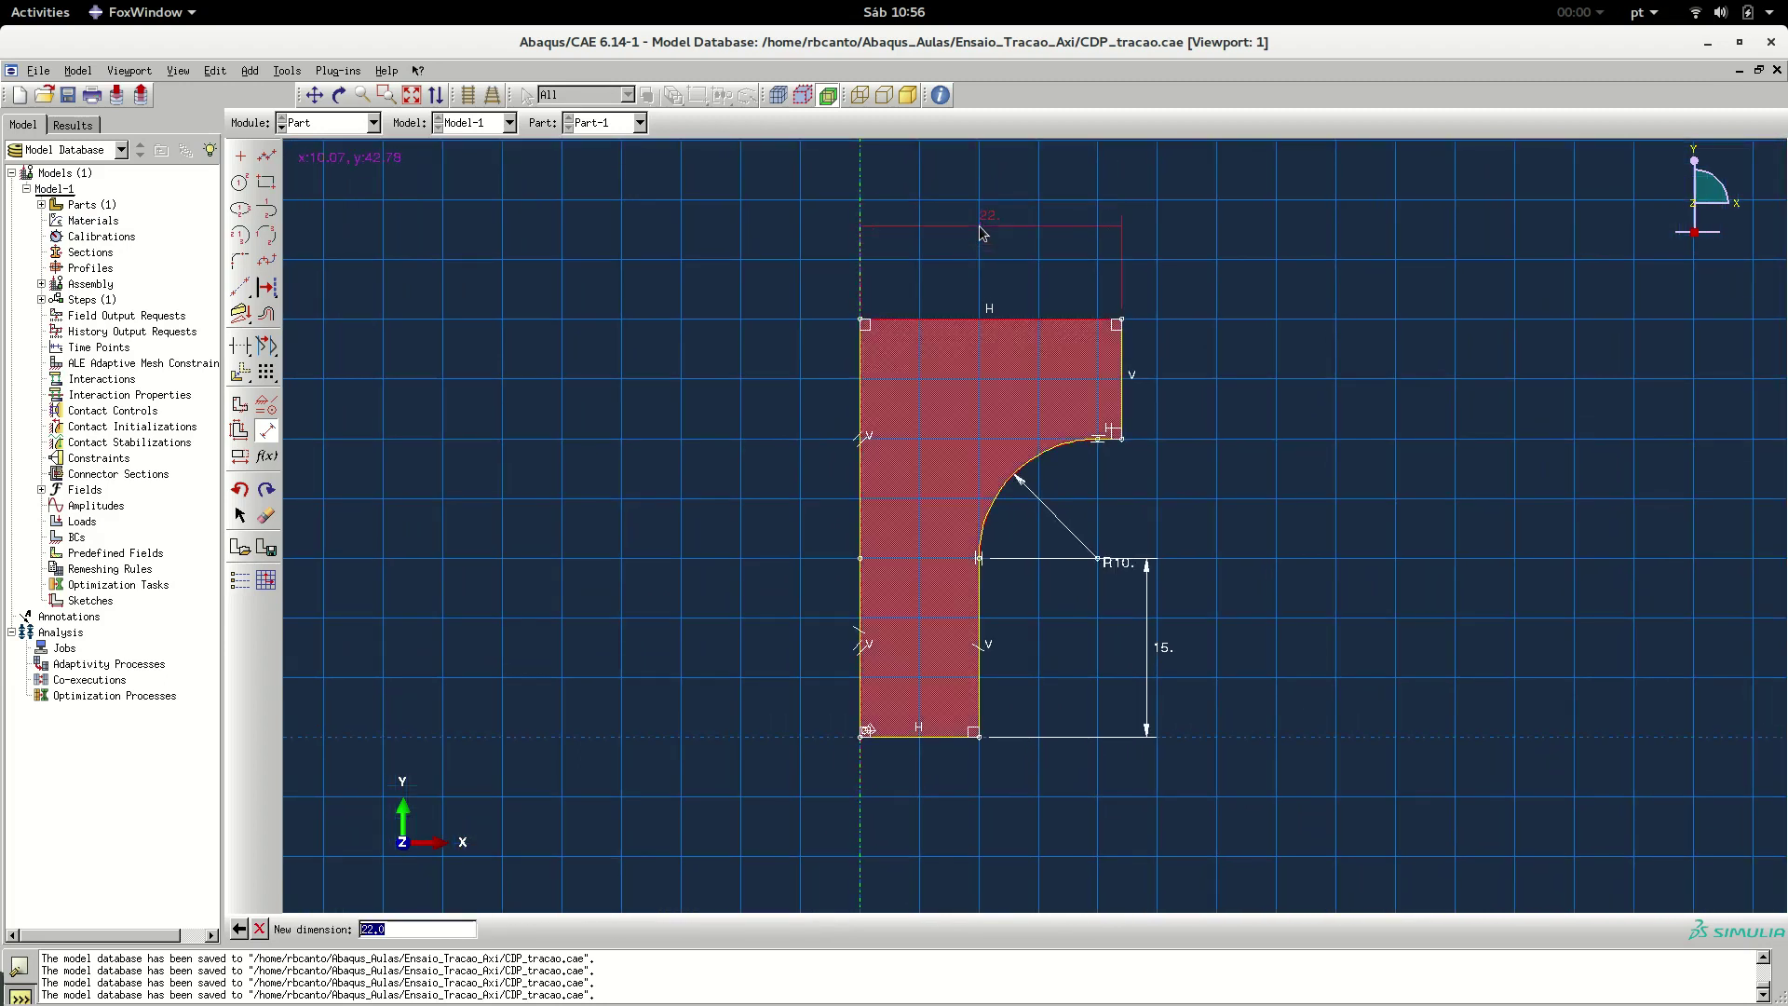
key("Return")
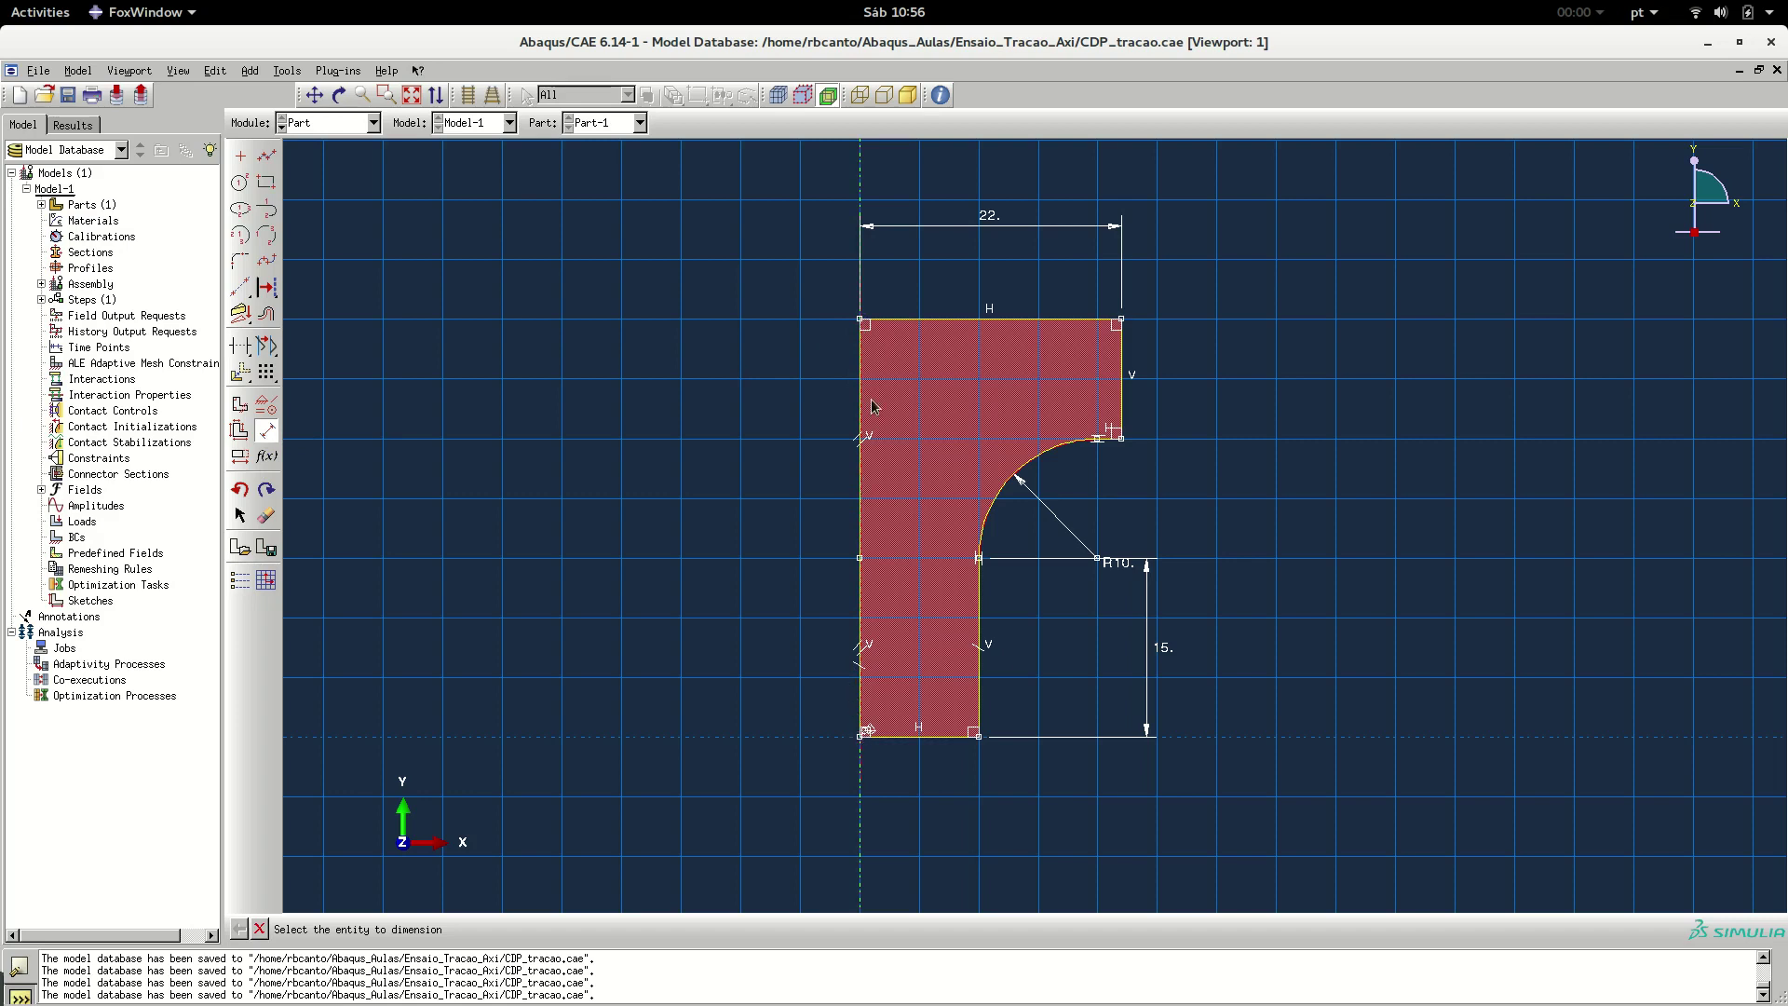
Dimension the profile's full height along the axis of symmetry as 35, placing the dimension outside the profile beside the axis
left_click(860, 320)
left_click(861, 738)
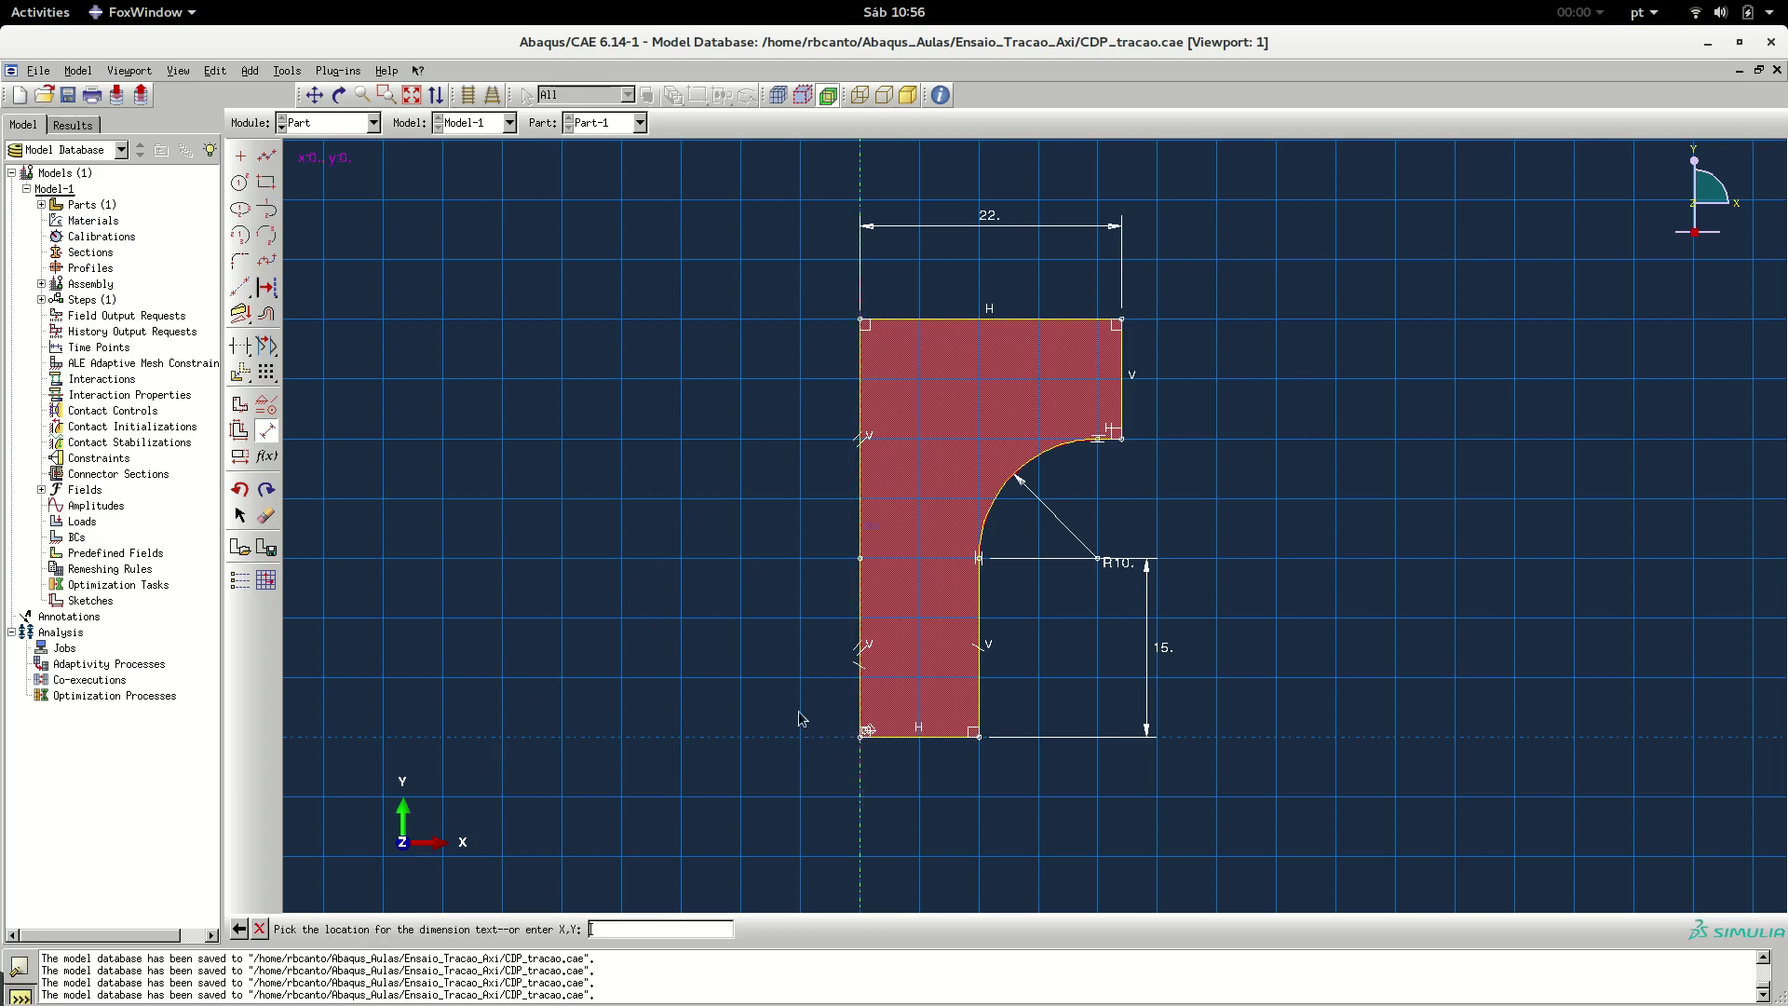
left_click(674, 697)
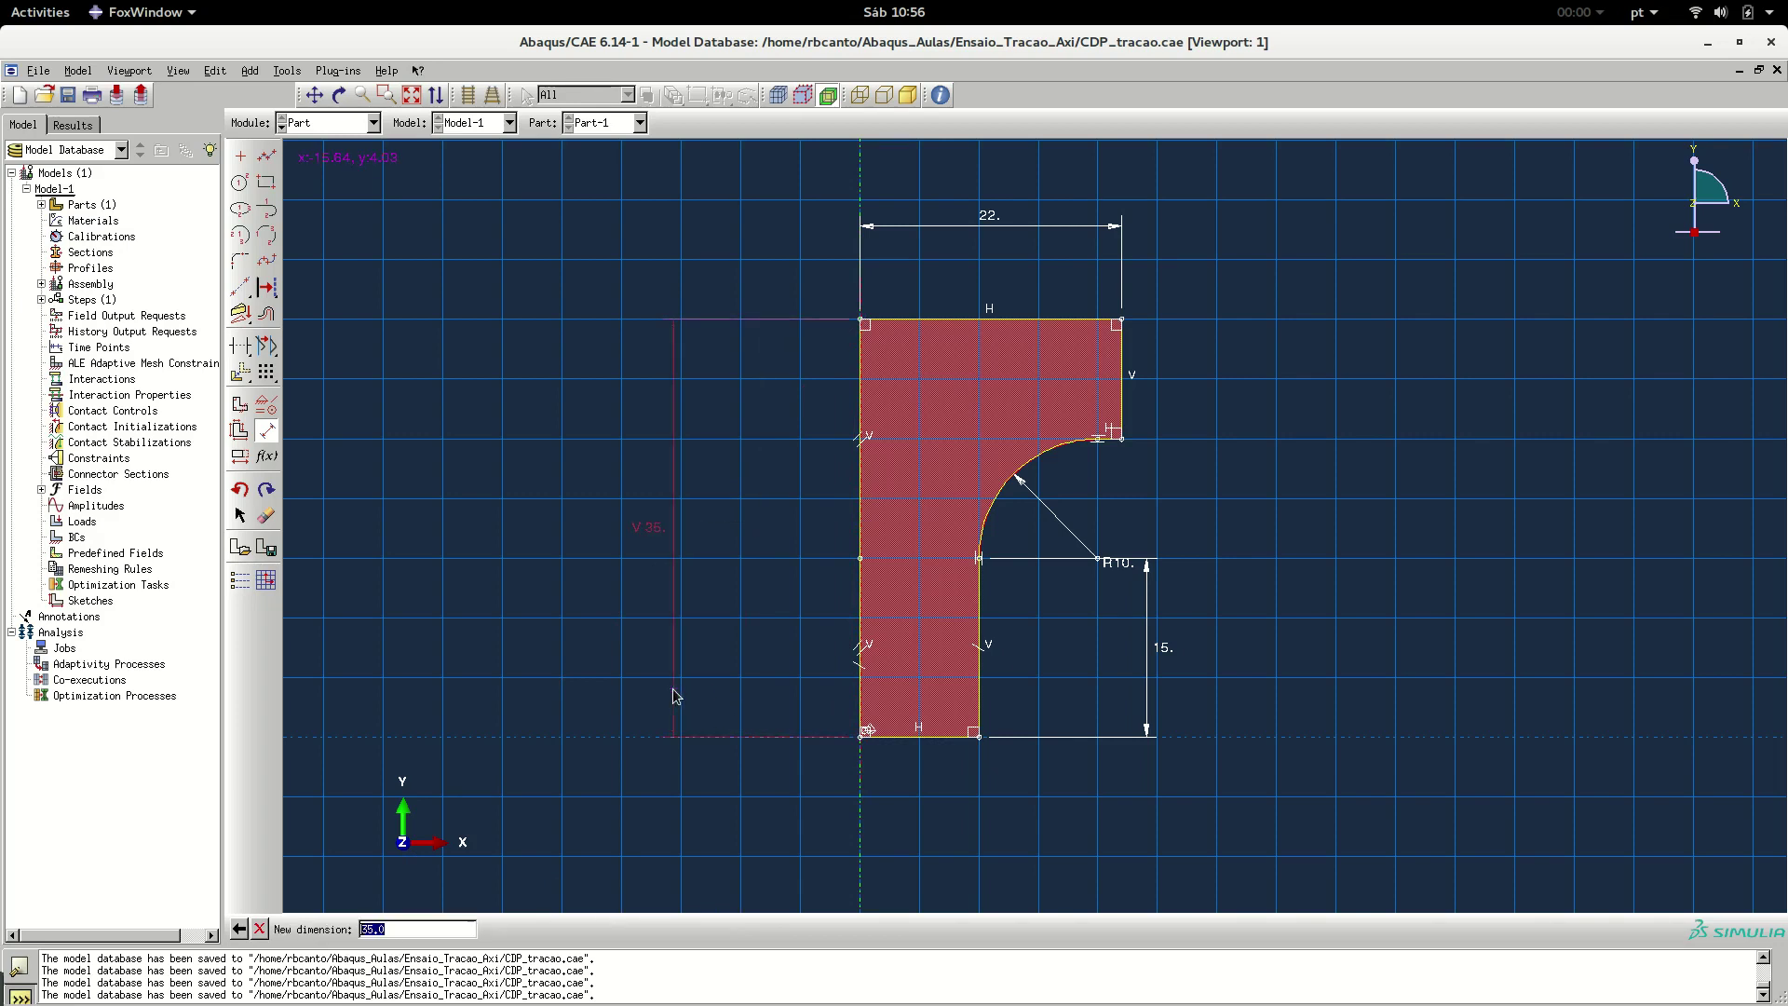
key("Return")
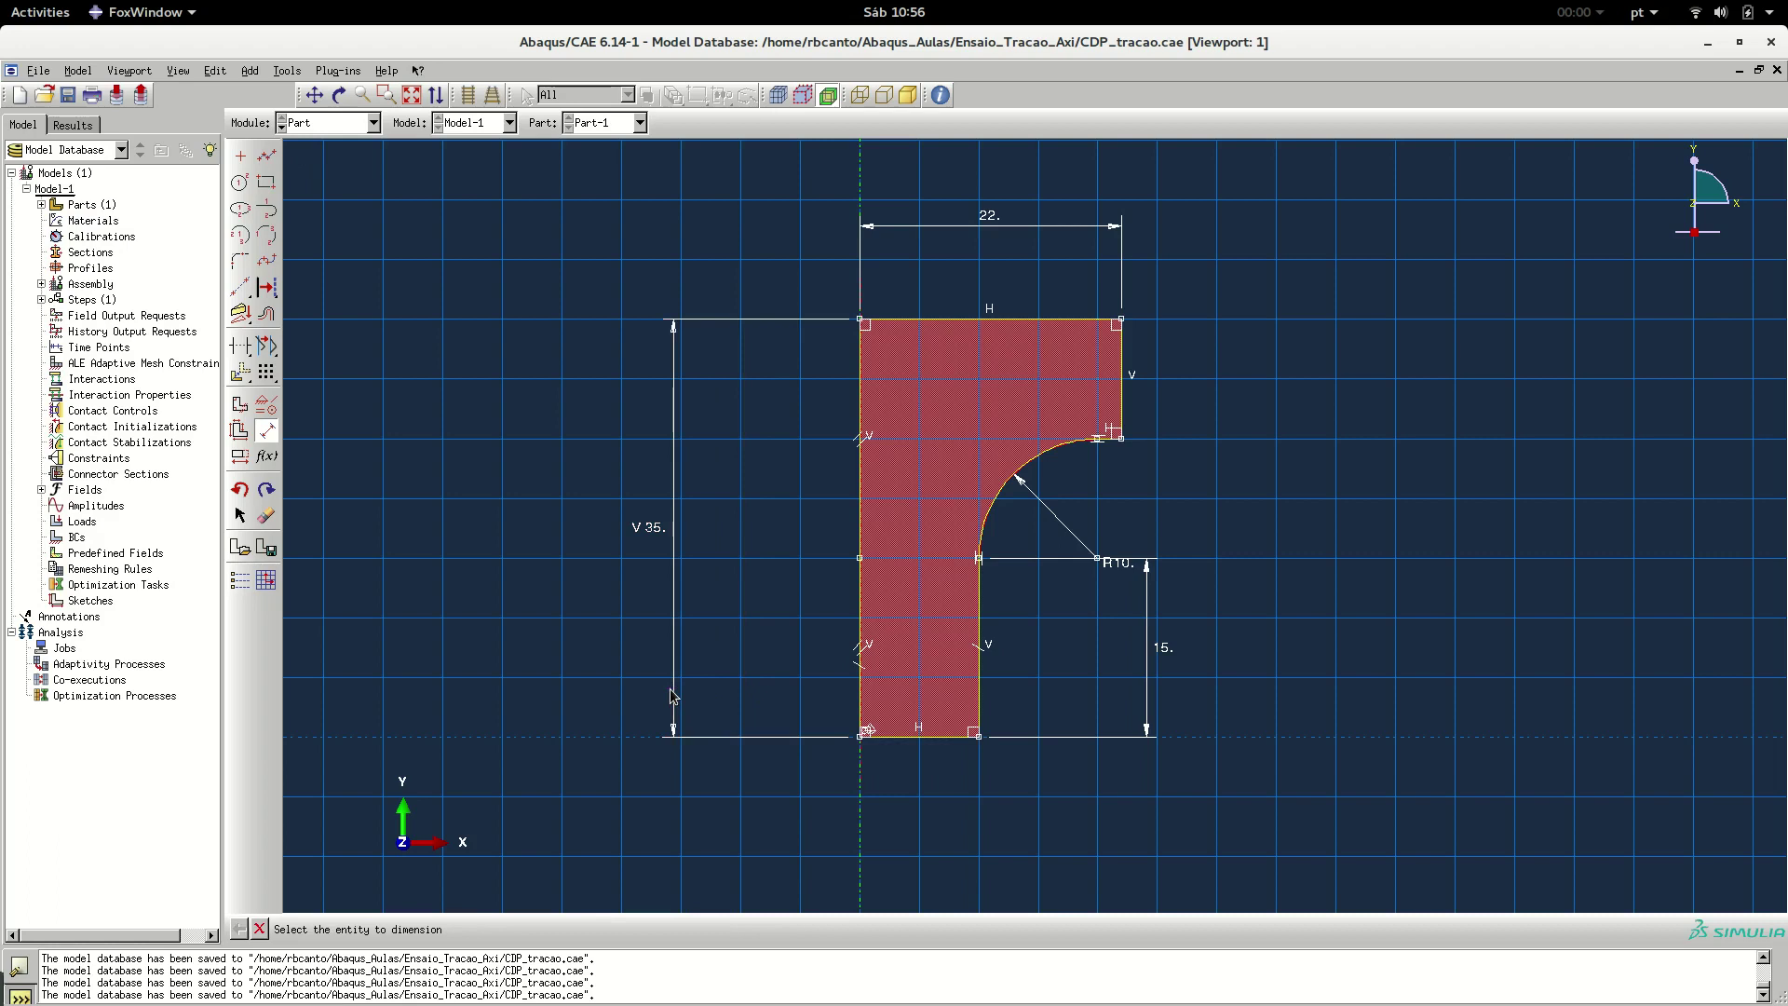
Try to dimension the outer vertical edge of the wide upper section as 10
left_click(1125, 410)
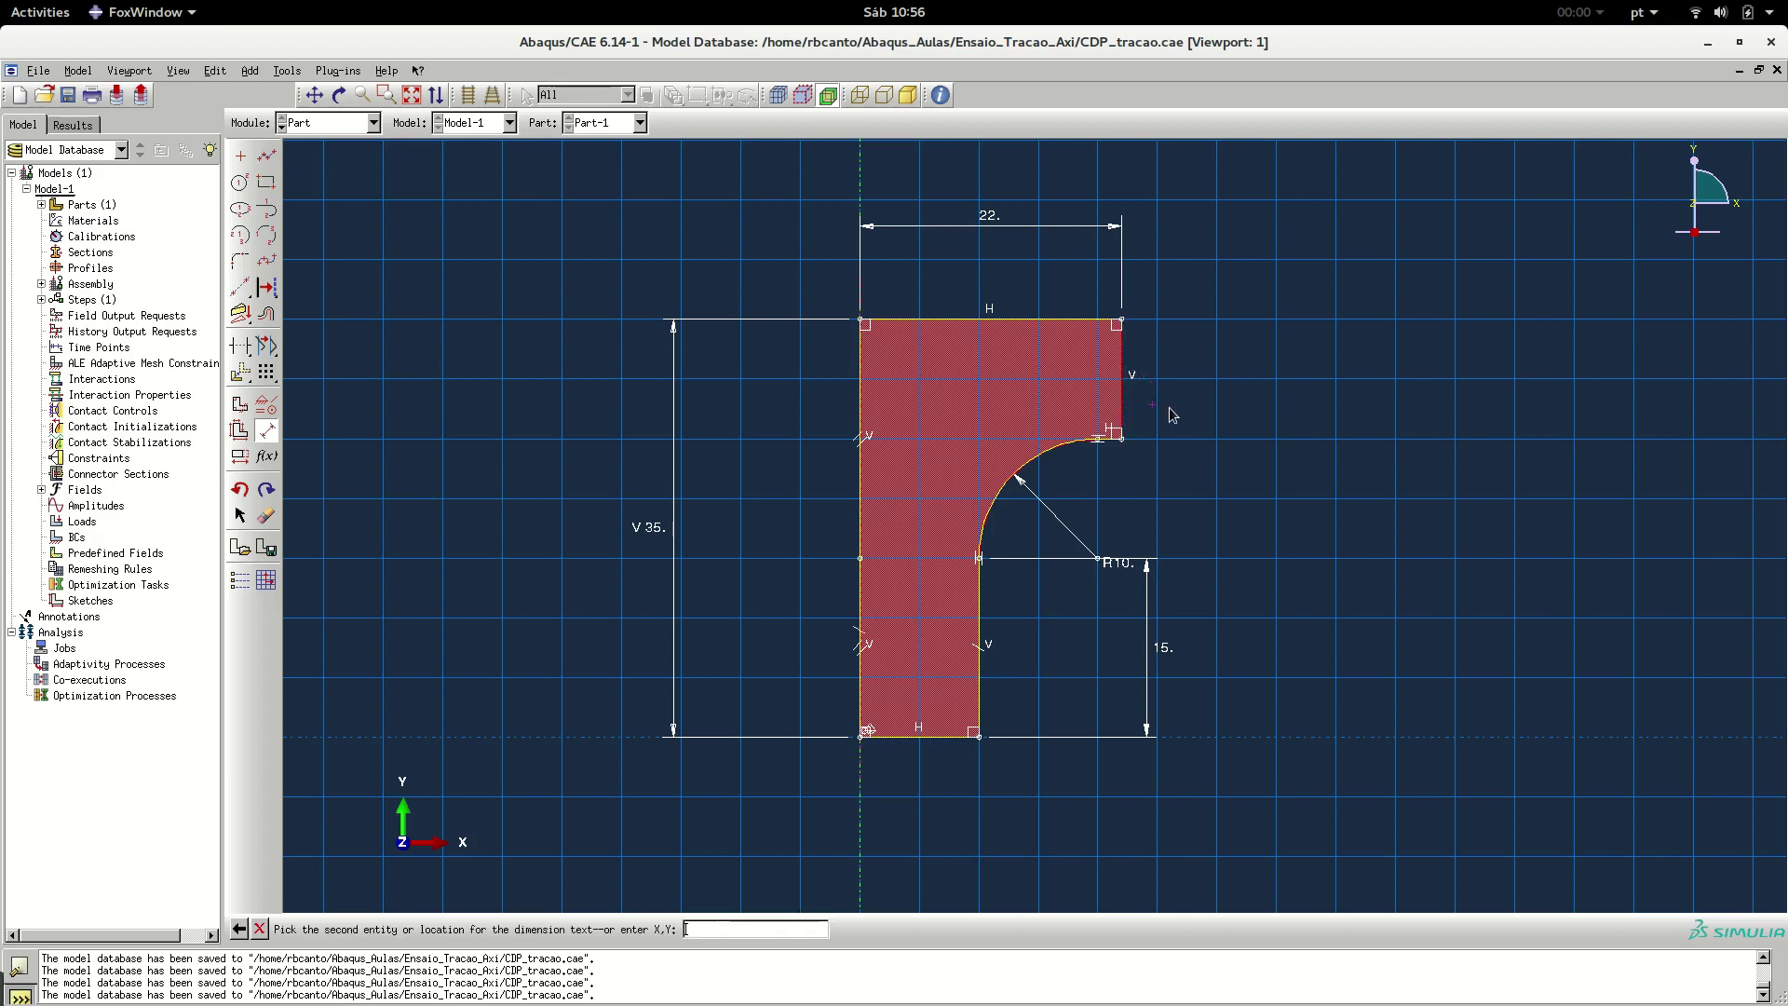
left_click(1223, 423)
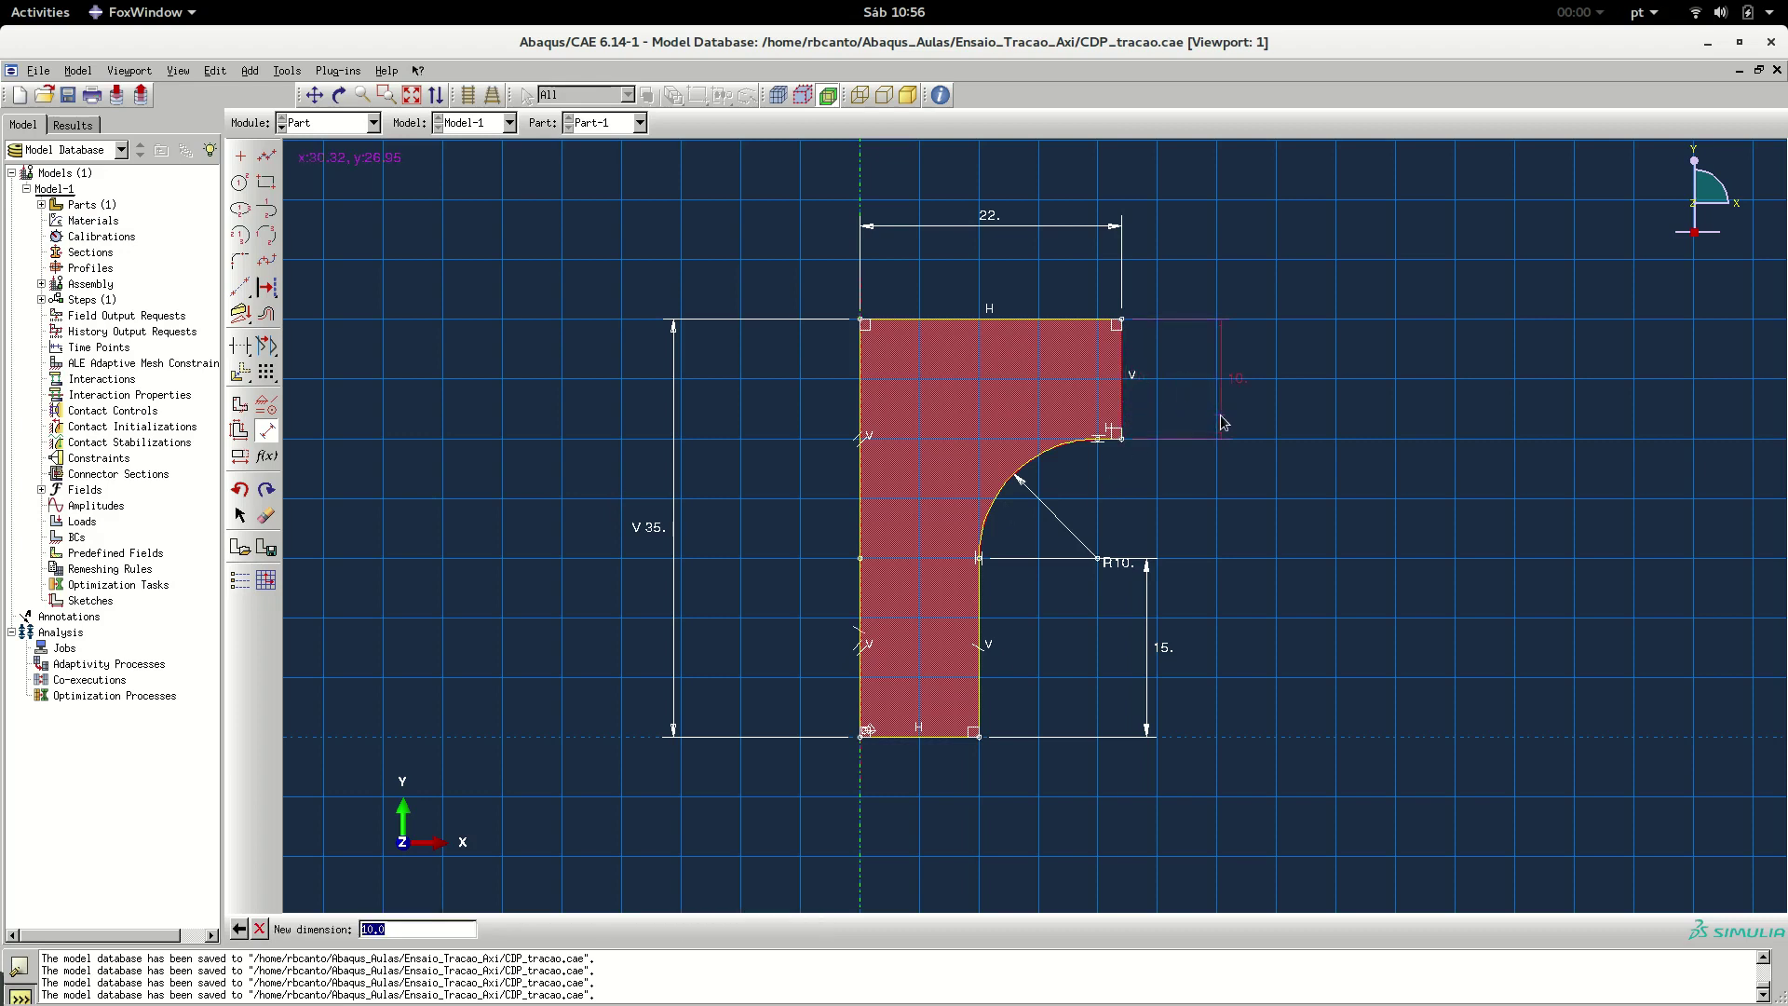
key("Return")
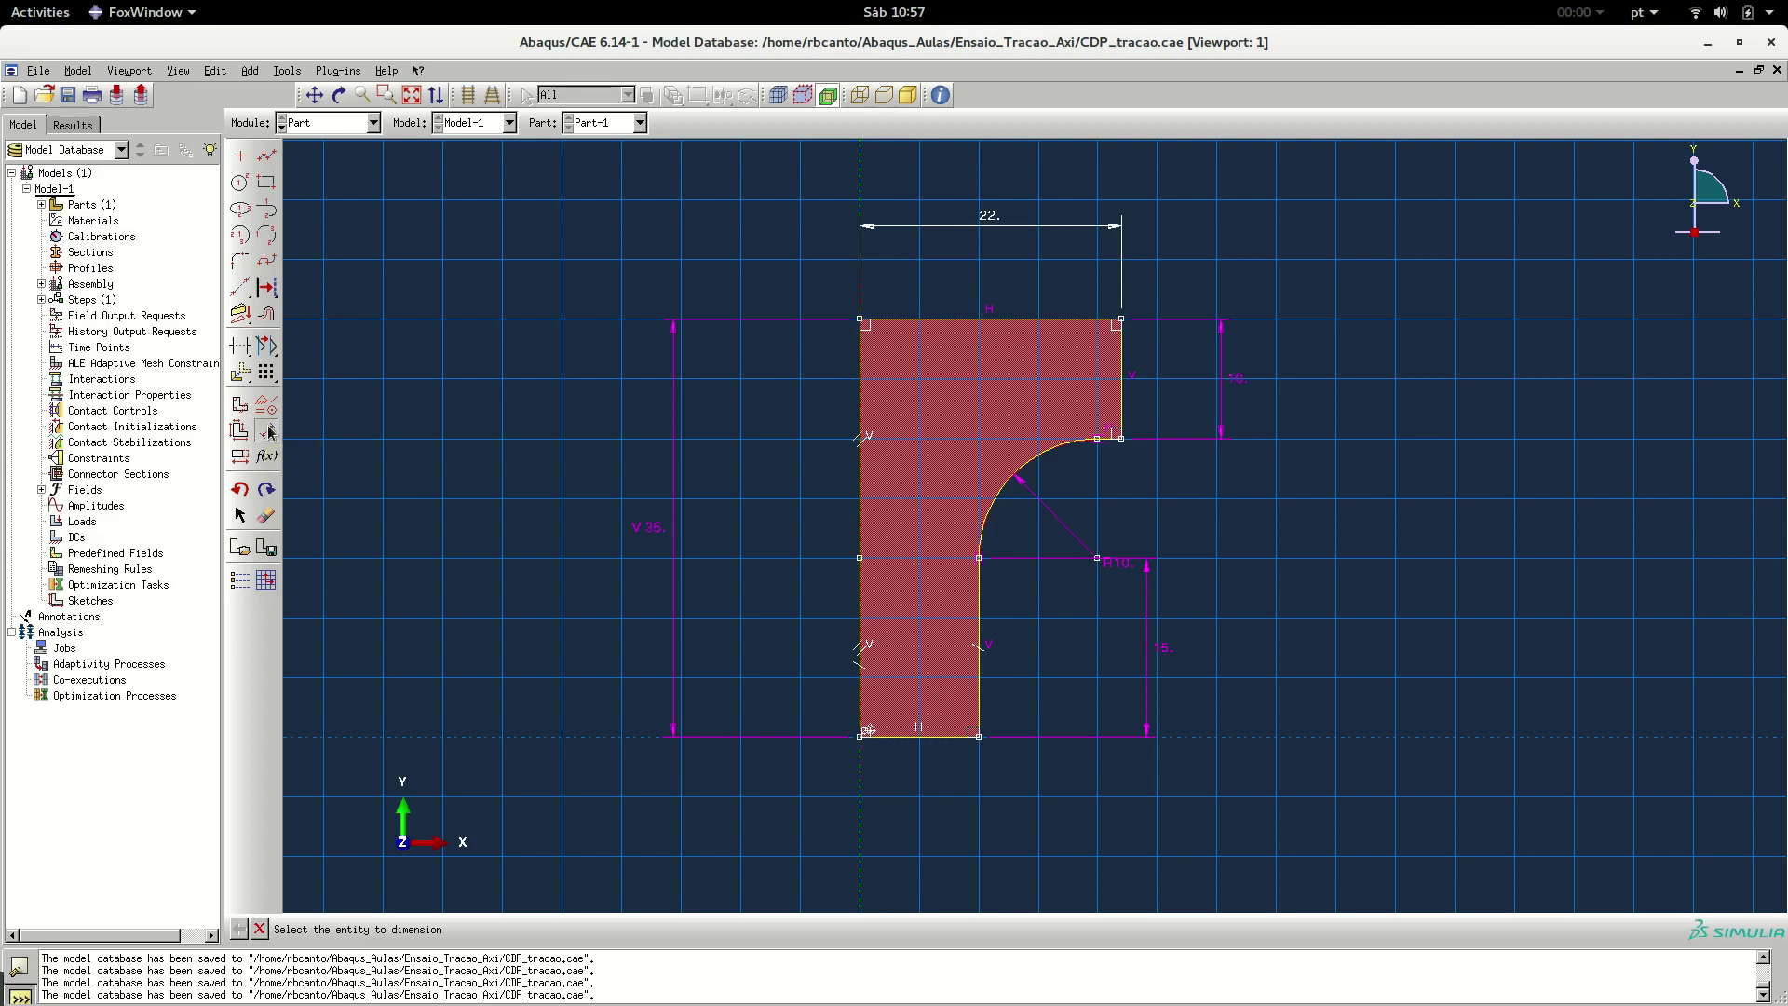
Delete the 10 dimension from the outer vertical edge of the wide upper section
left_click(267, 517)
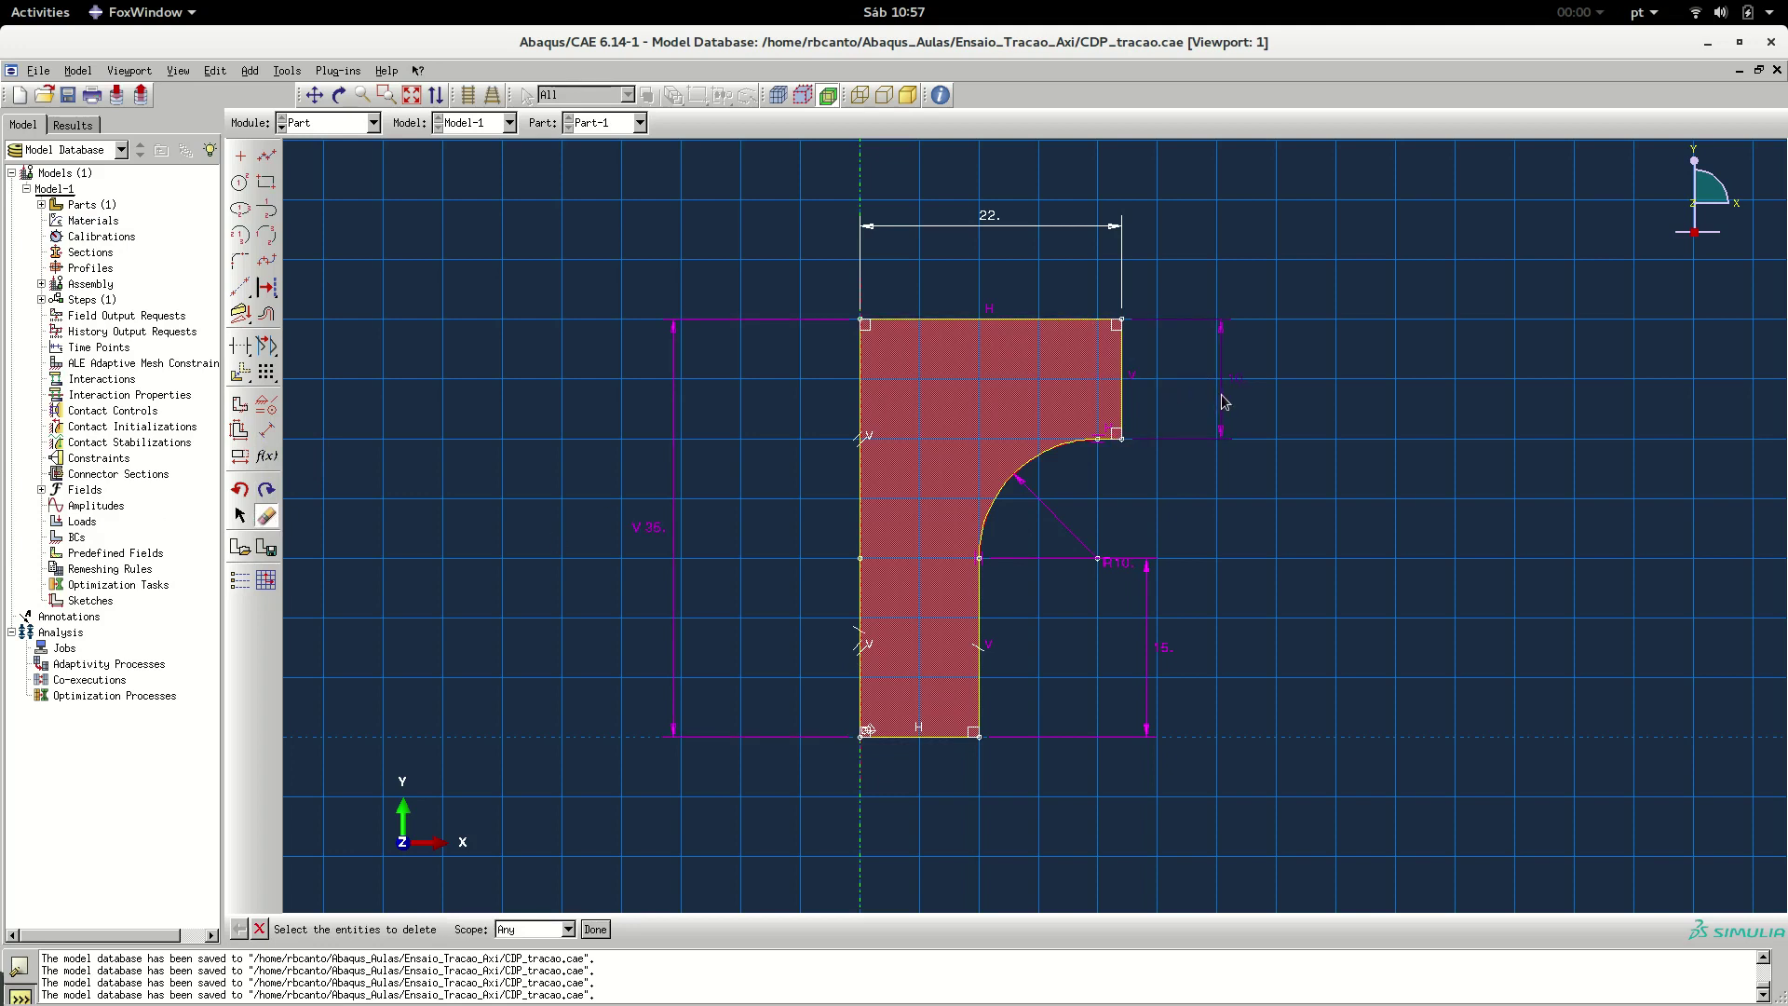
left_click(1215, 423)
middle_click(1204, 503)
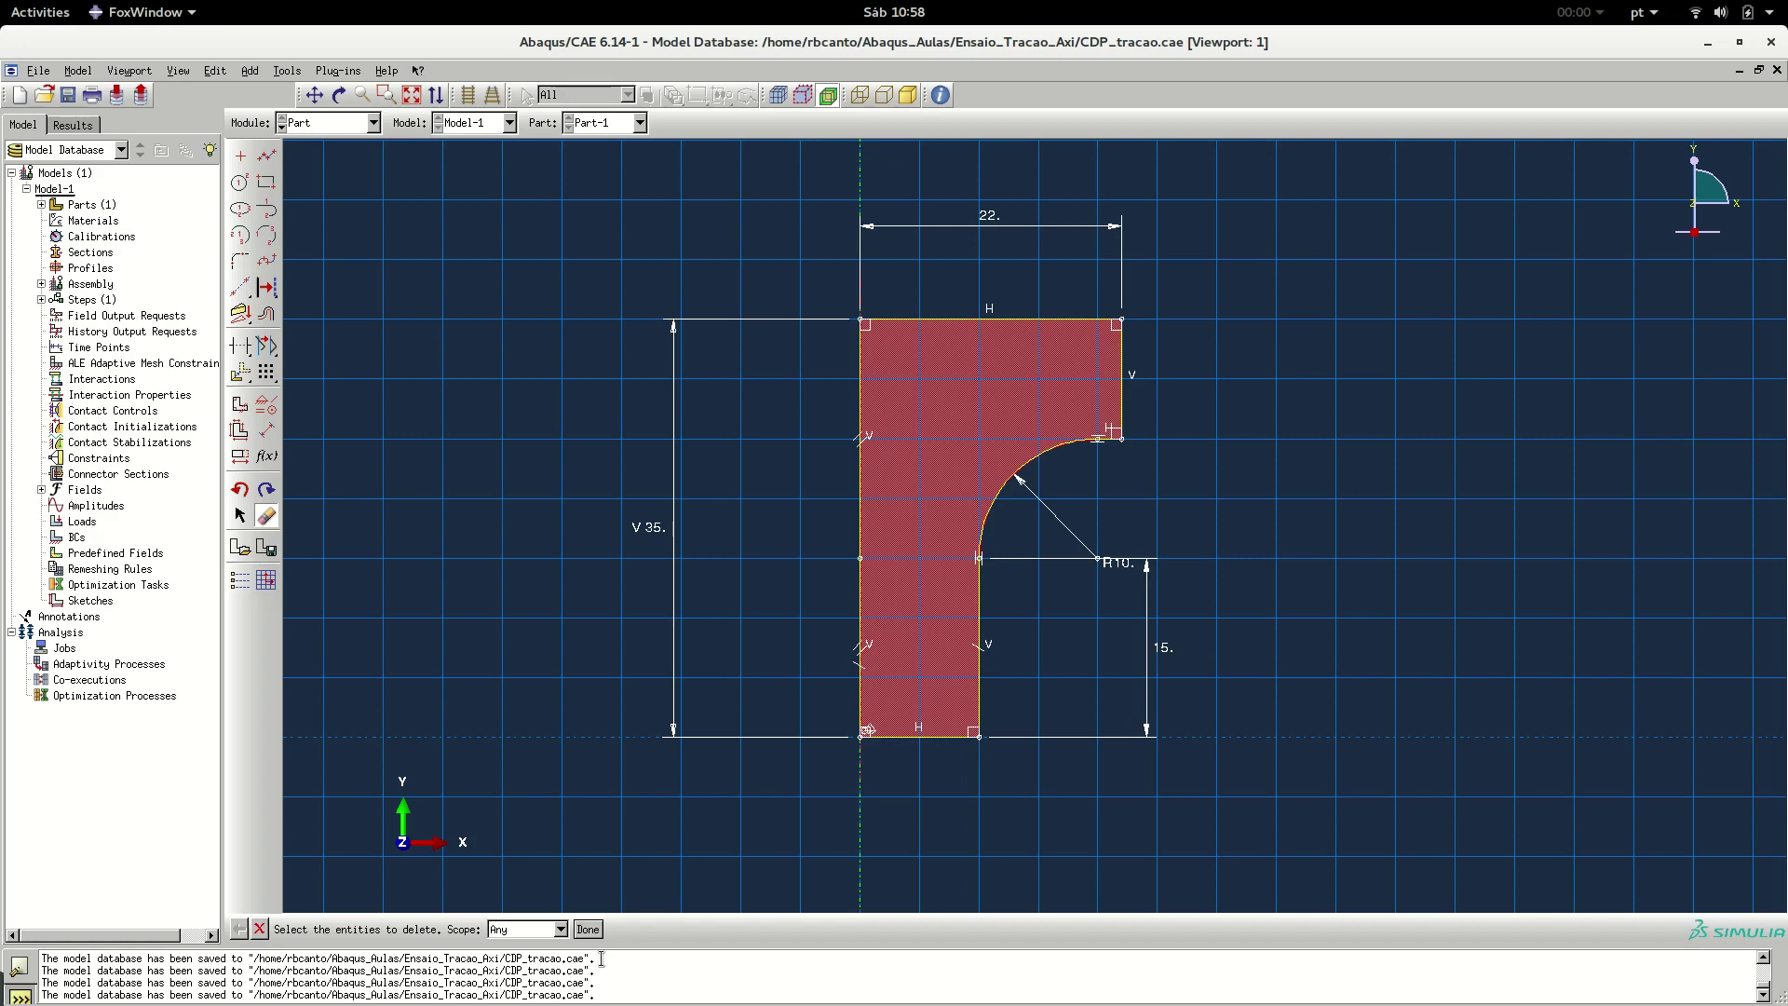
left_click(268, 519)
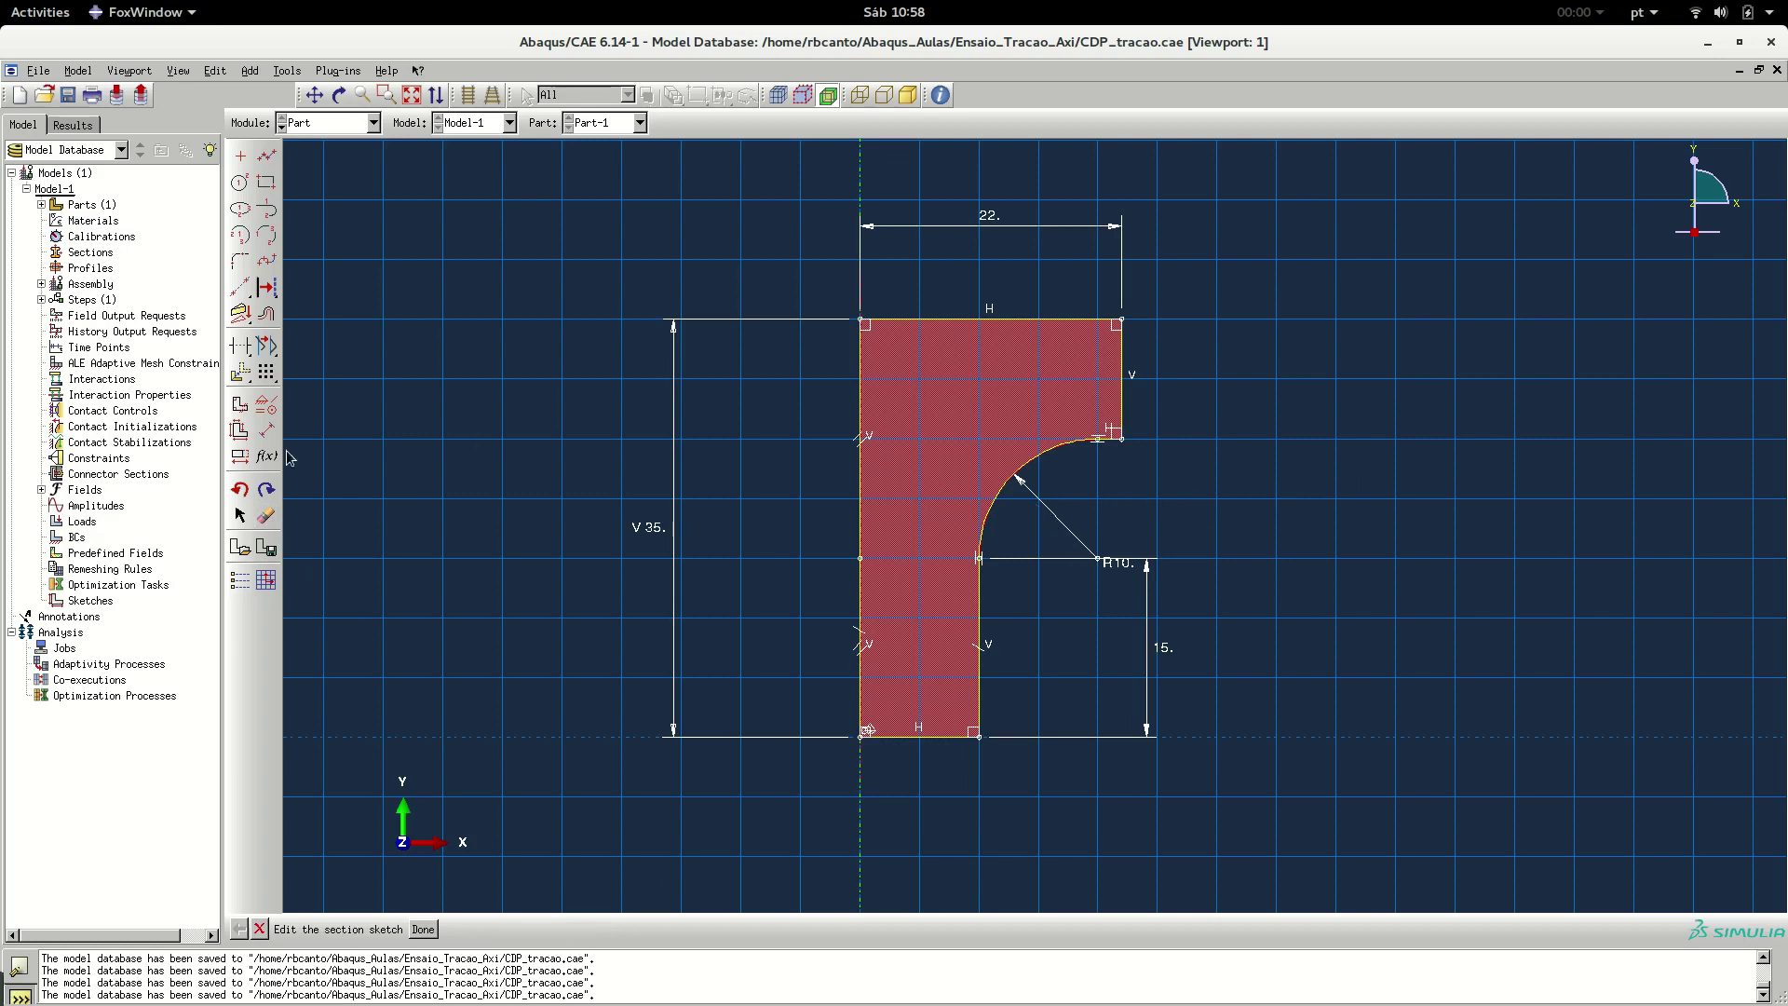
Set the transition arc's radius dimension to 5
left_click(239, 460)
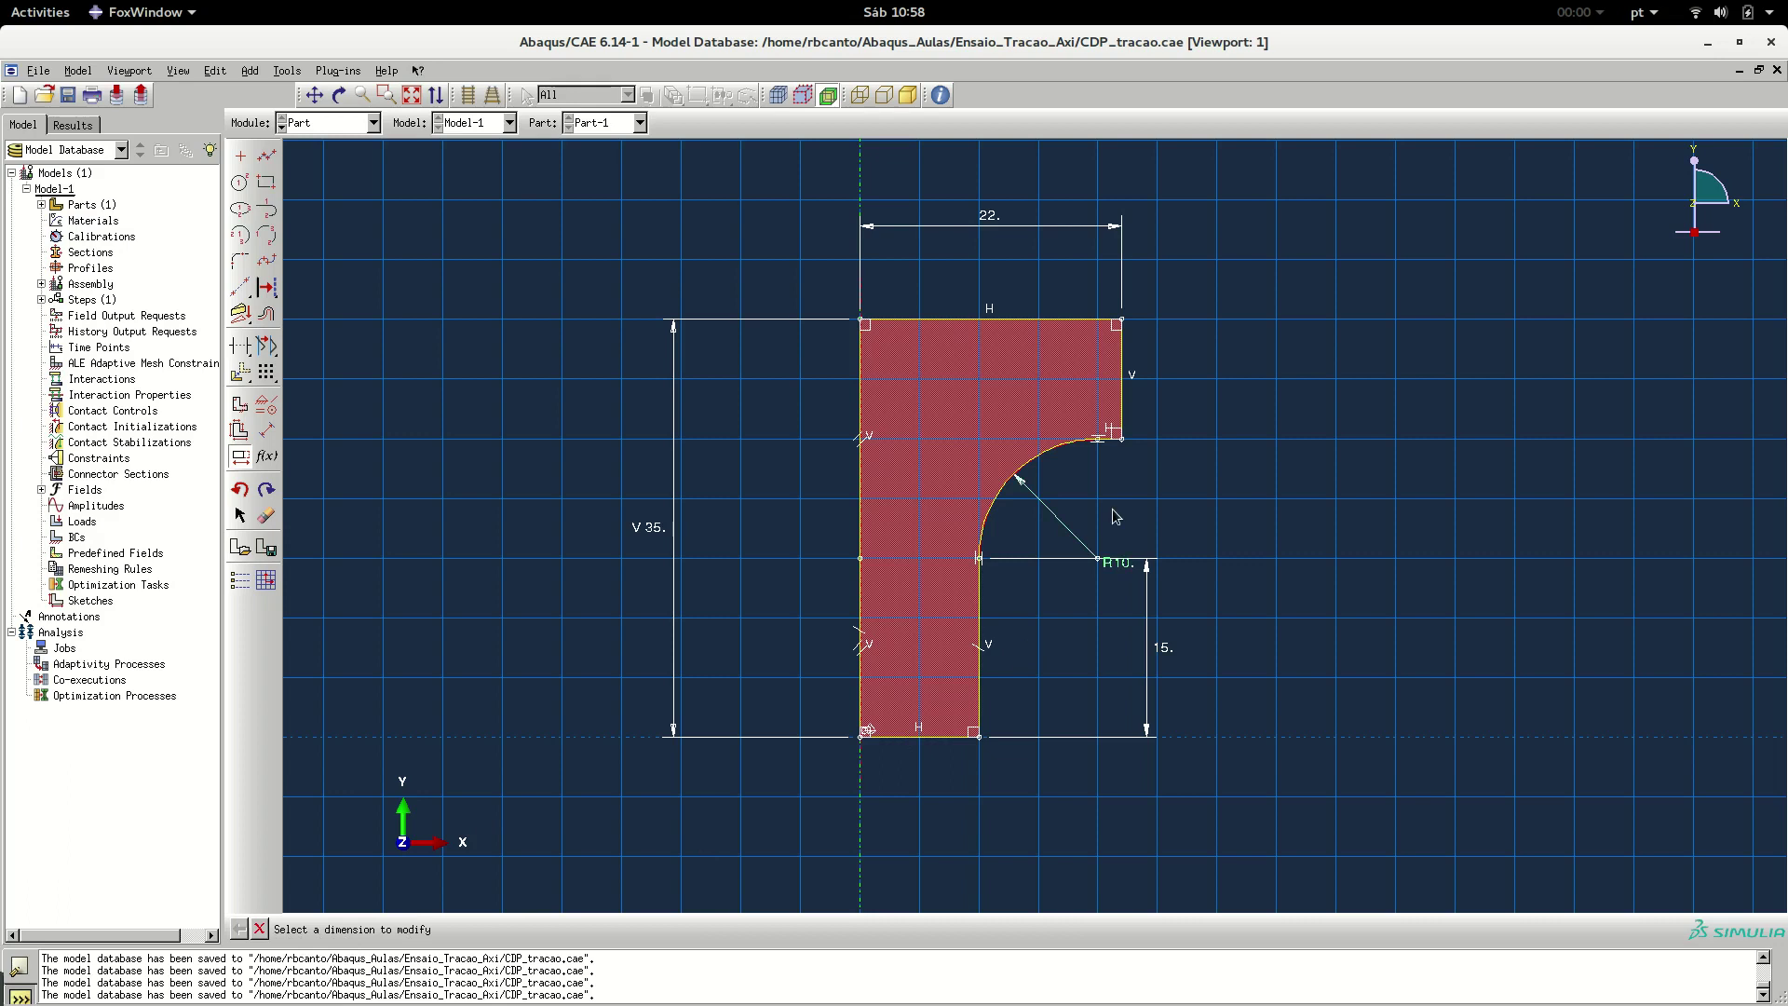
left_click(1069, 533)
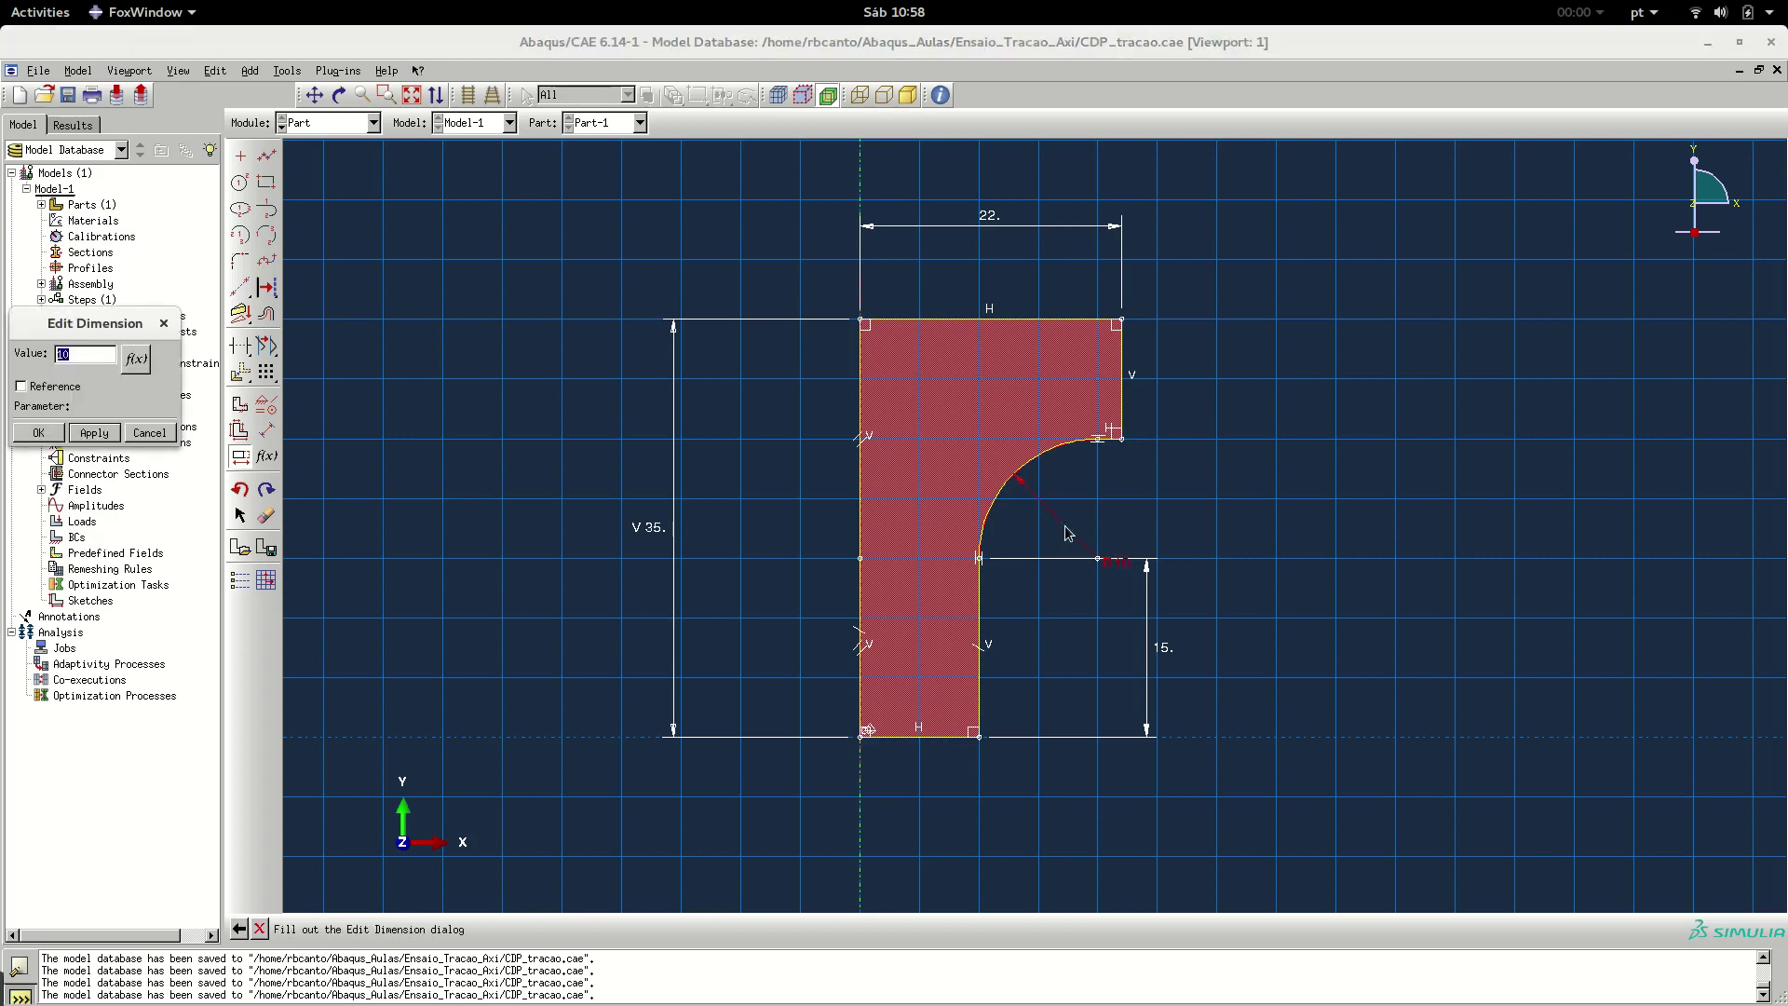
left_click_drag(63, 326, 382, 457)
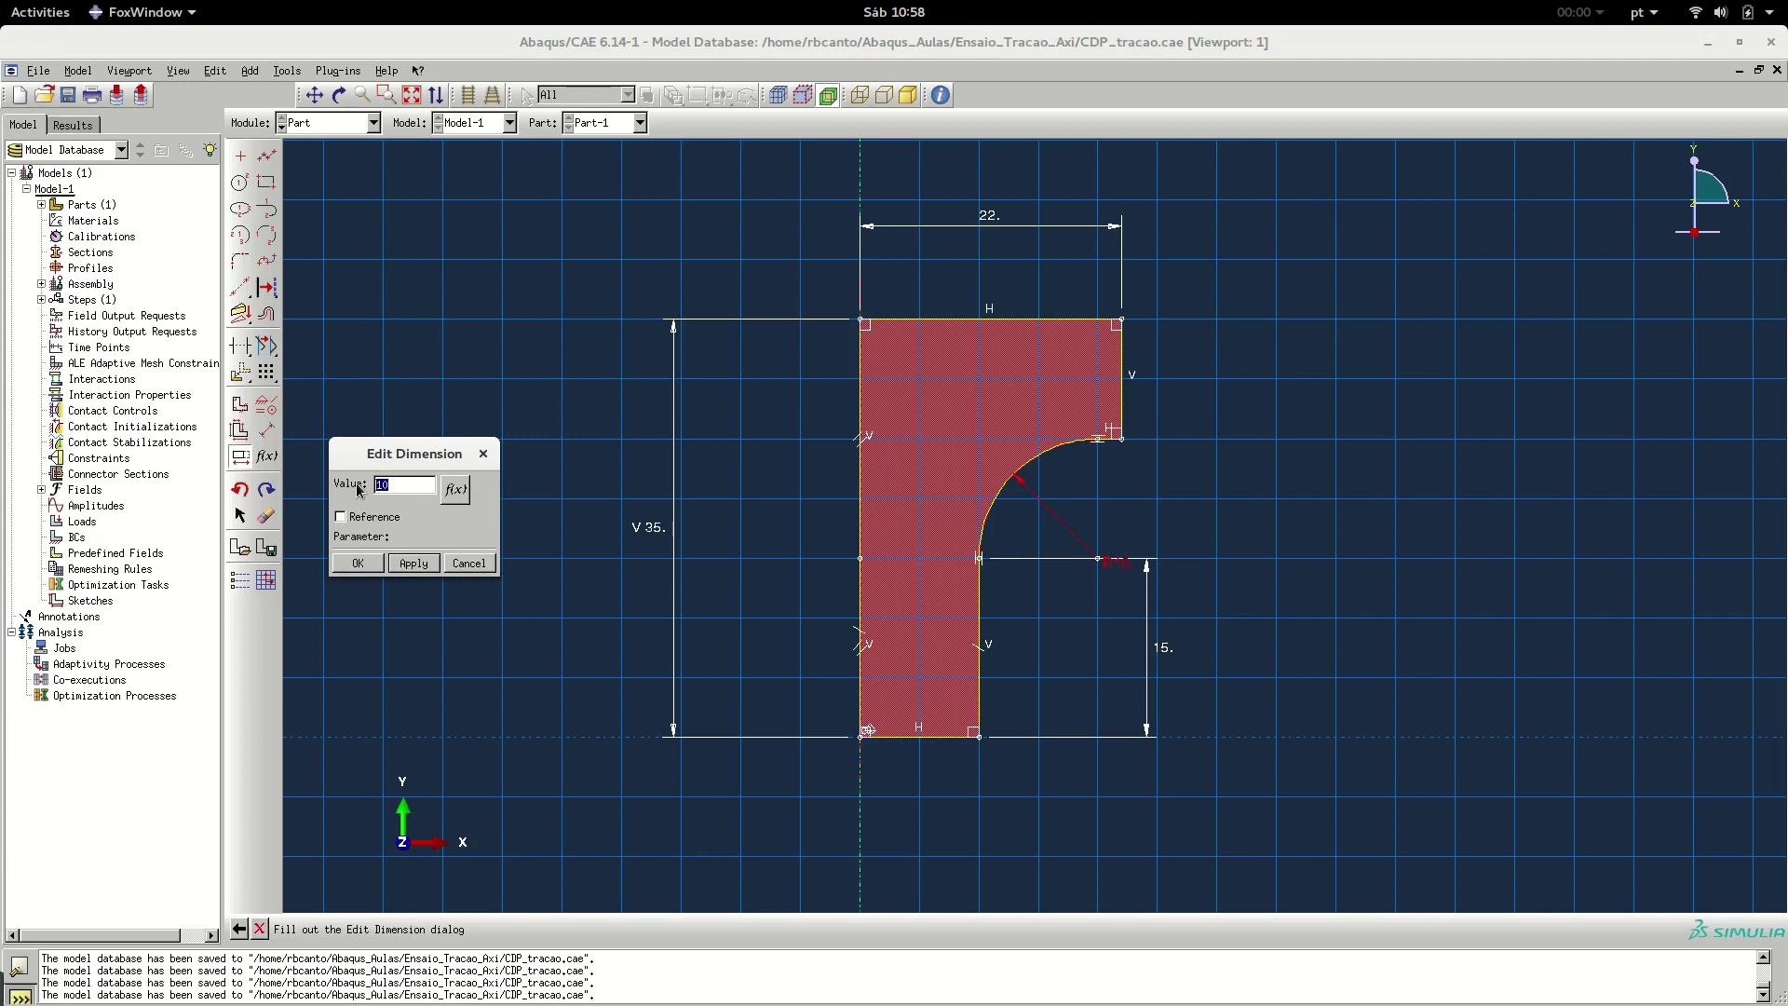
left_click(358, 564)
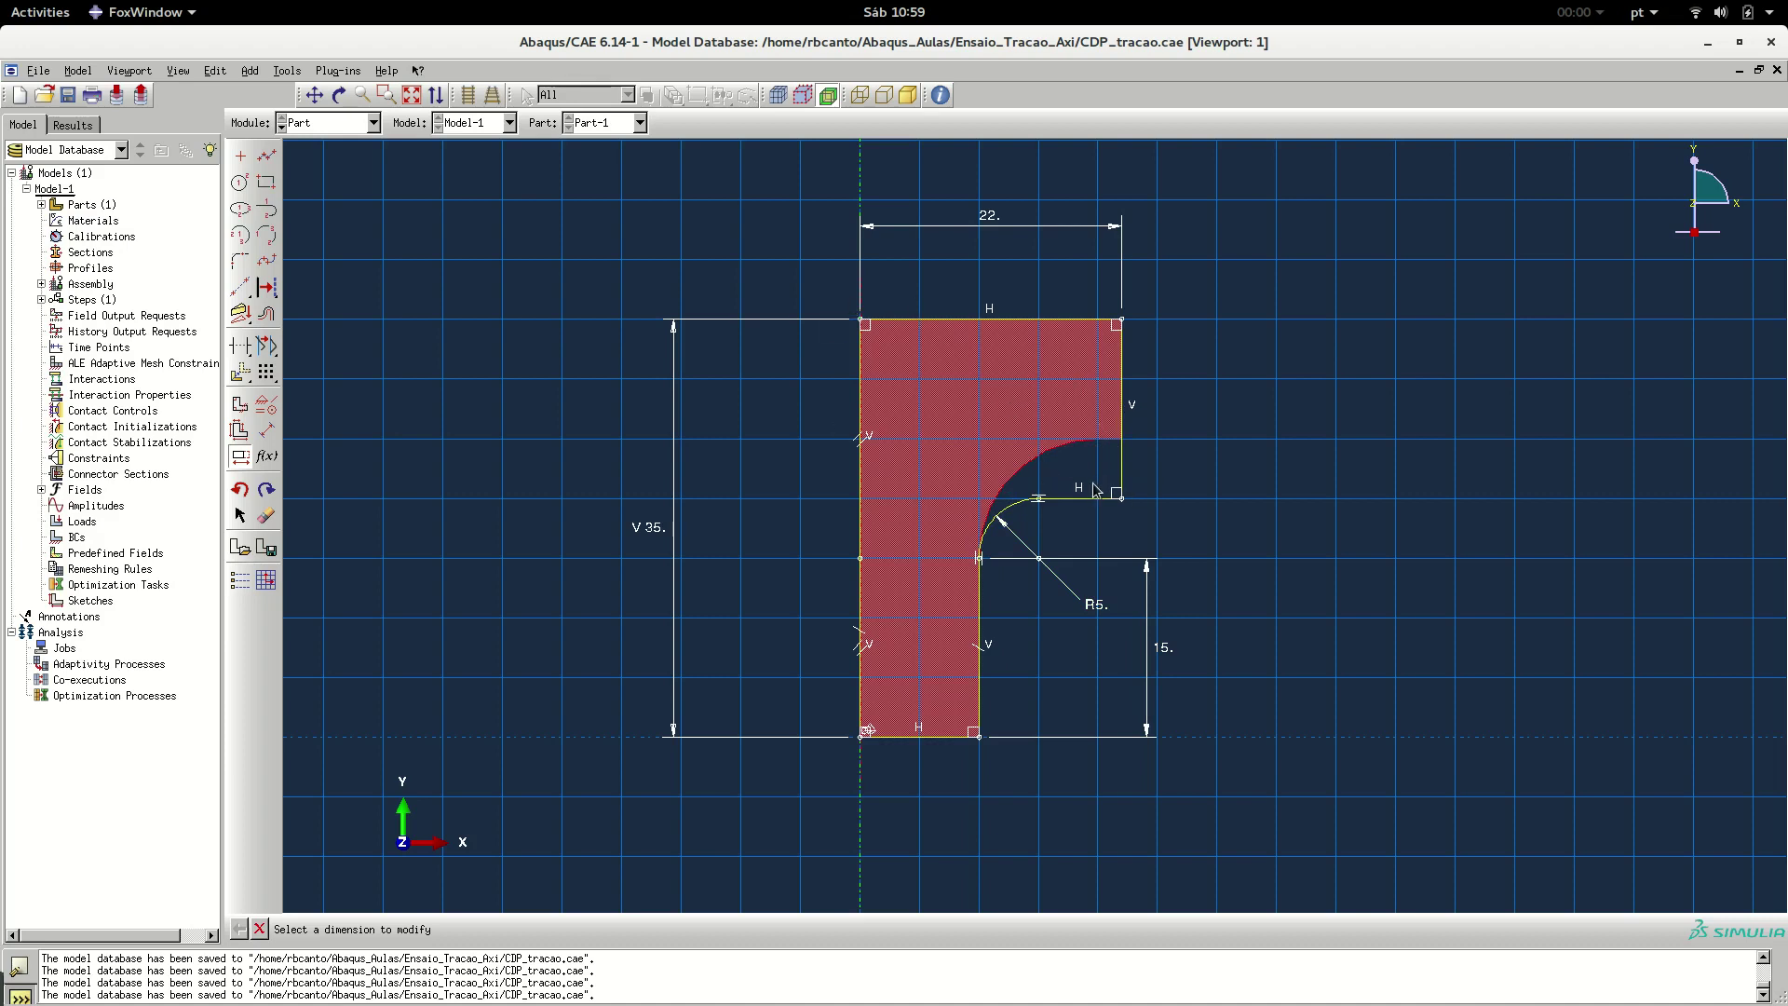
Restore the transition arc's radius dimension to 10 and stop editing dimensions
left_click(240, 458)
left_click(1021, 548)
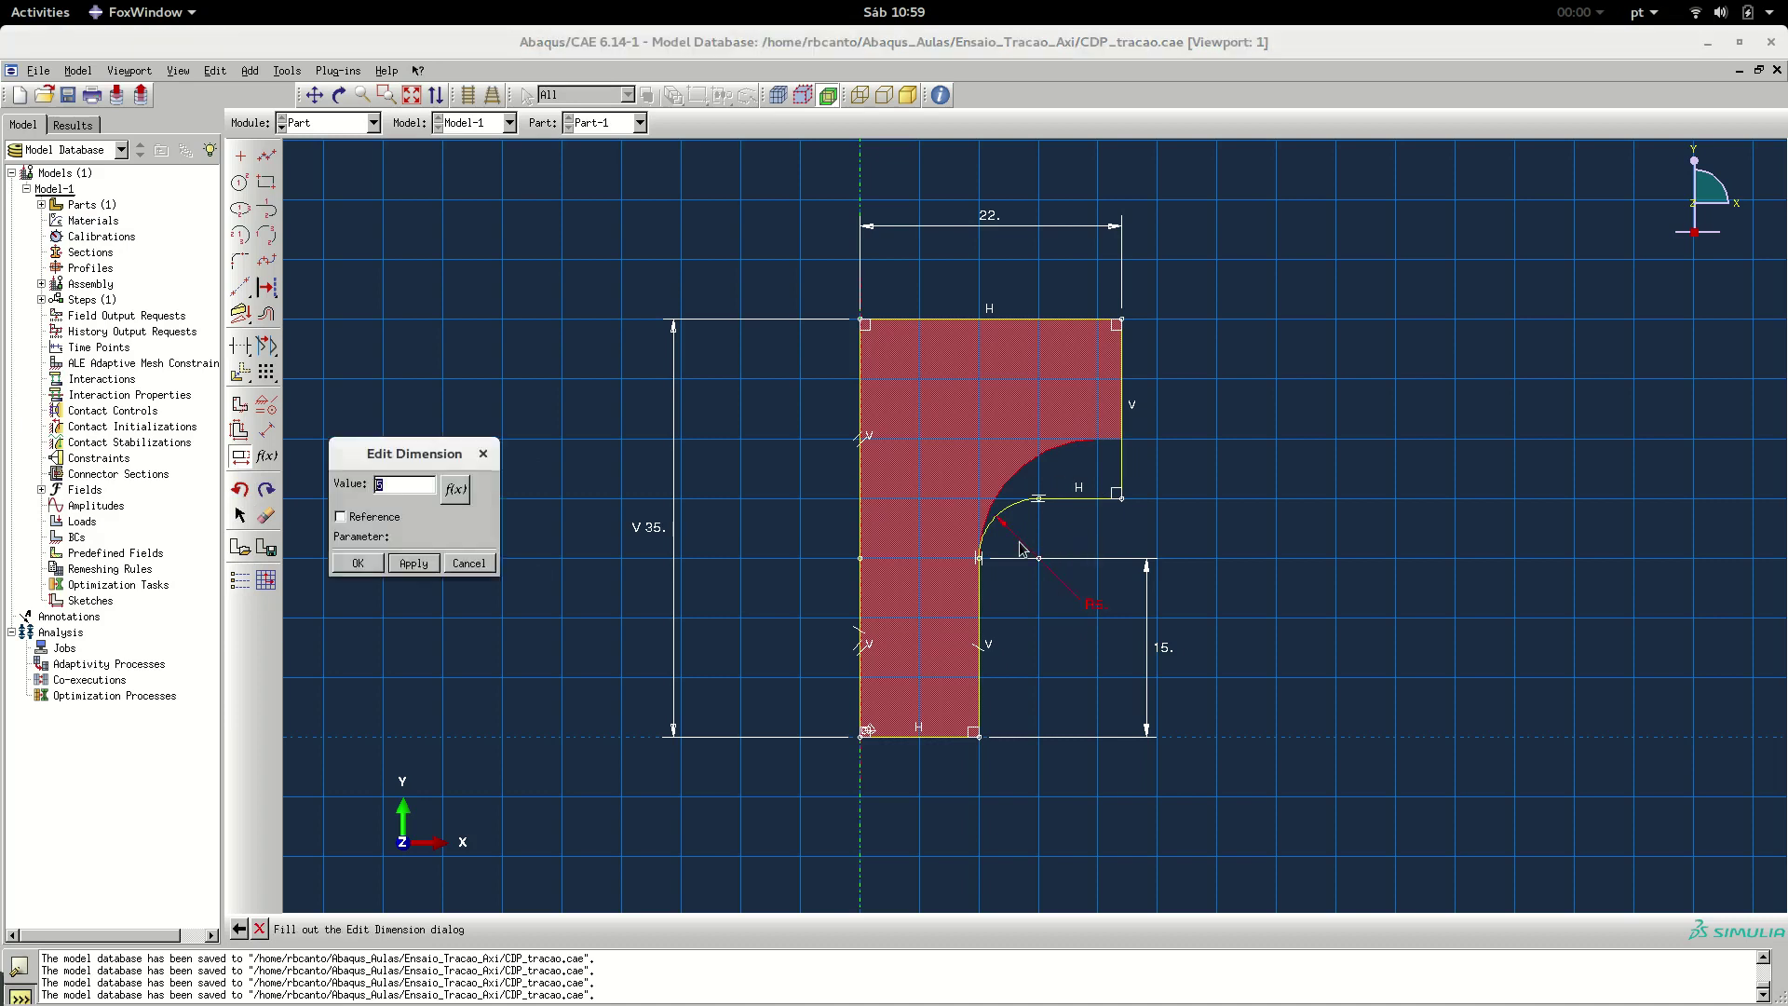
type("10")
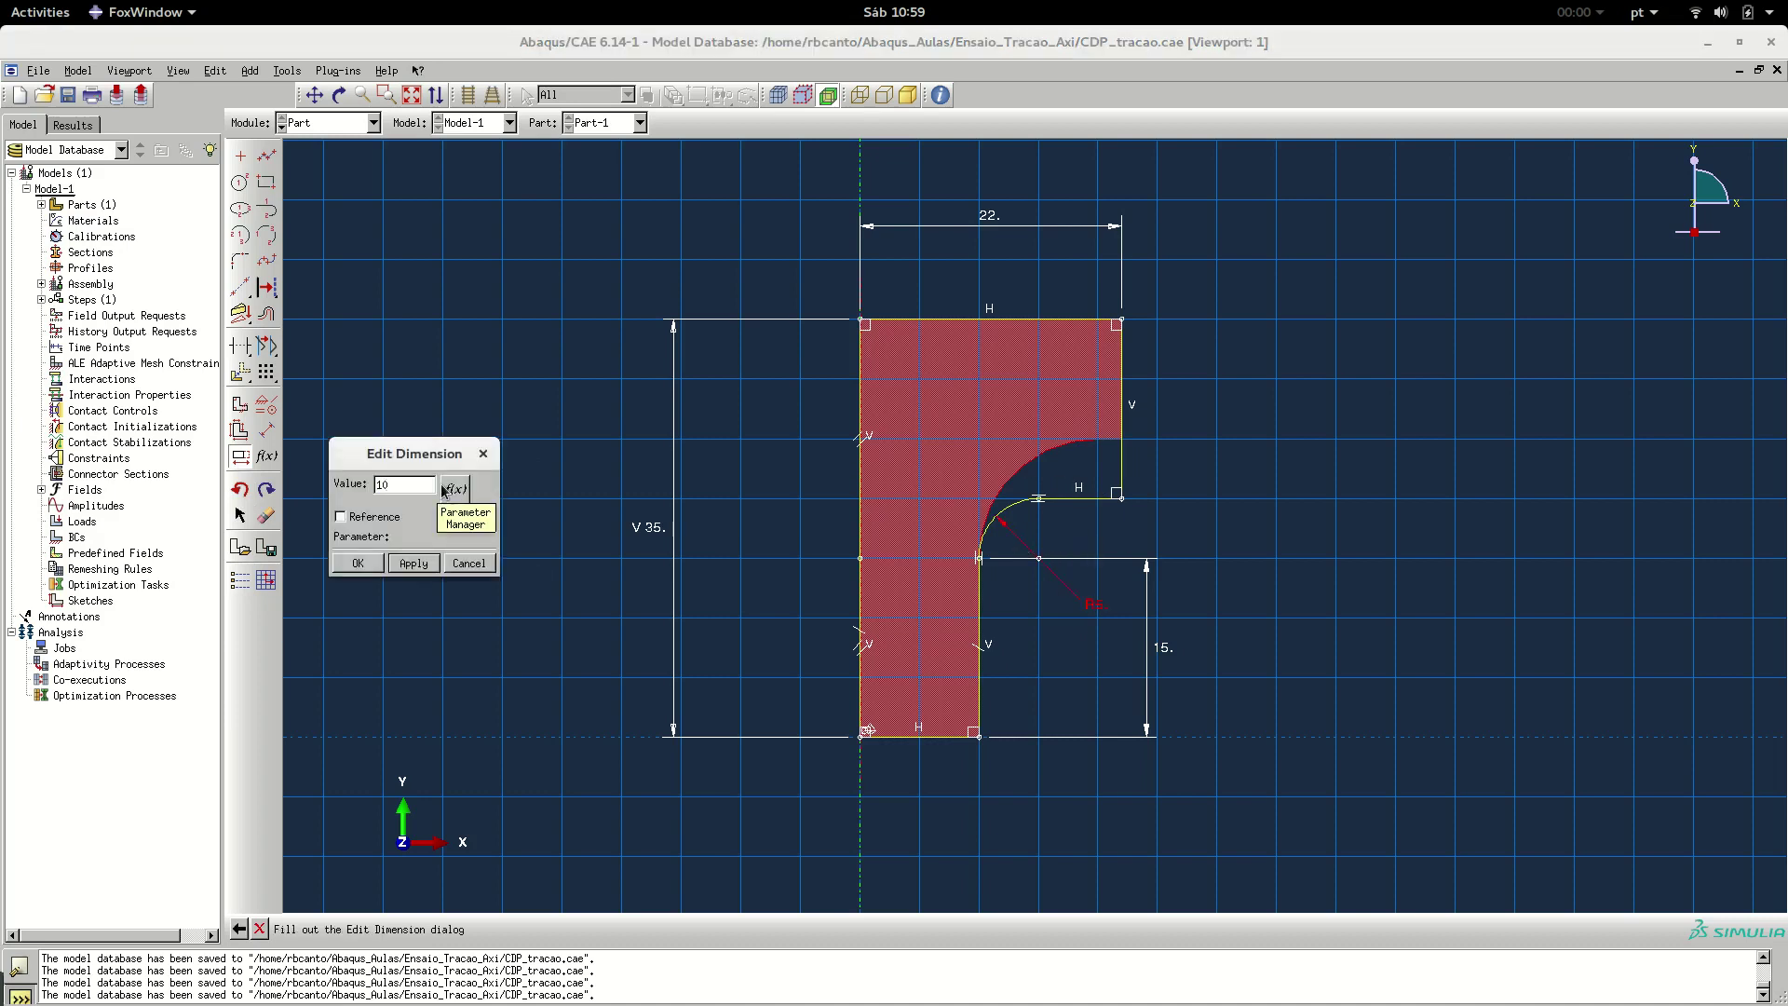
left_click(359, 565)
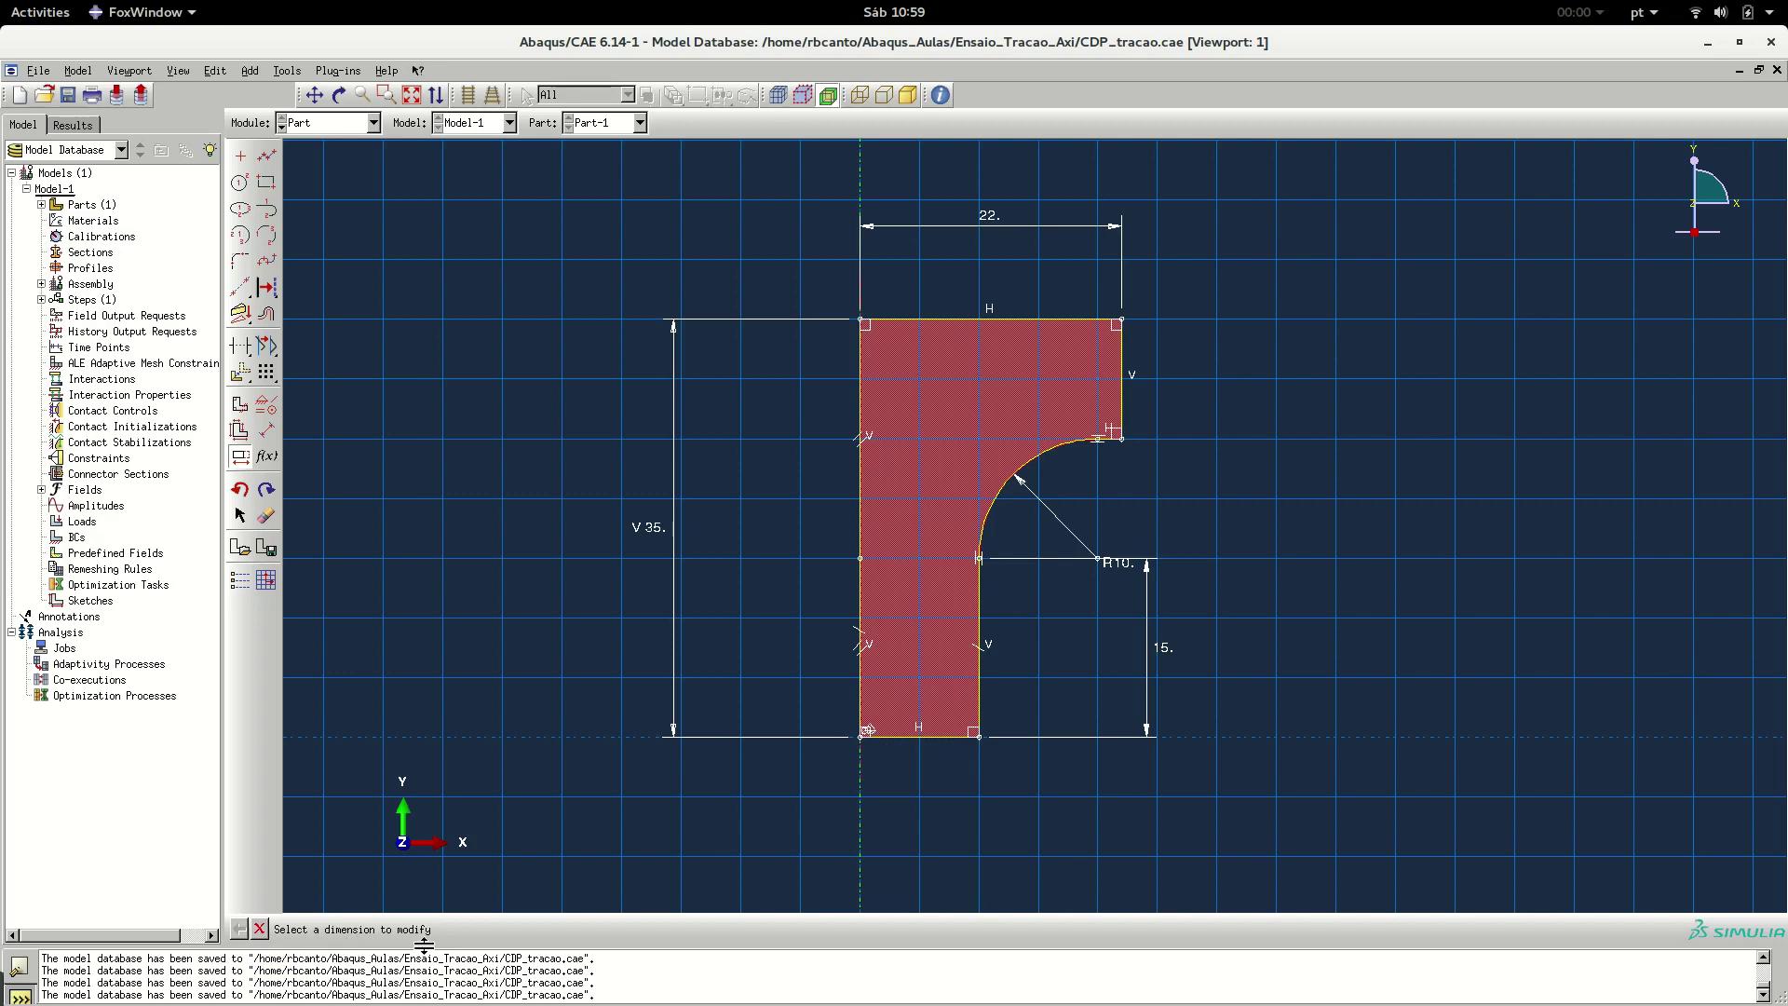
left_click(260, 929)
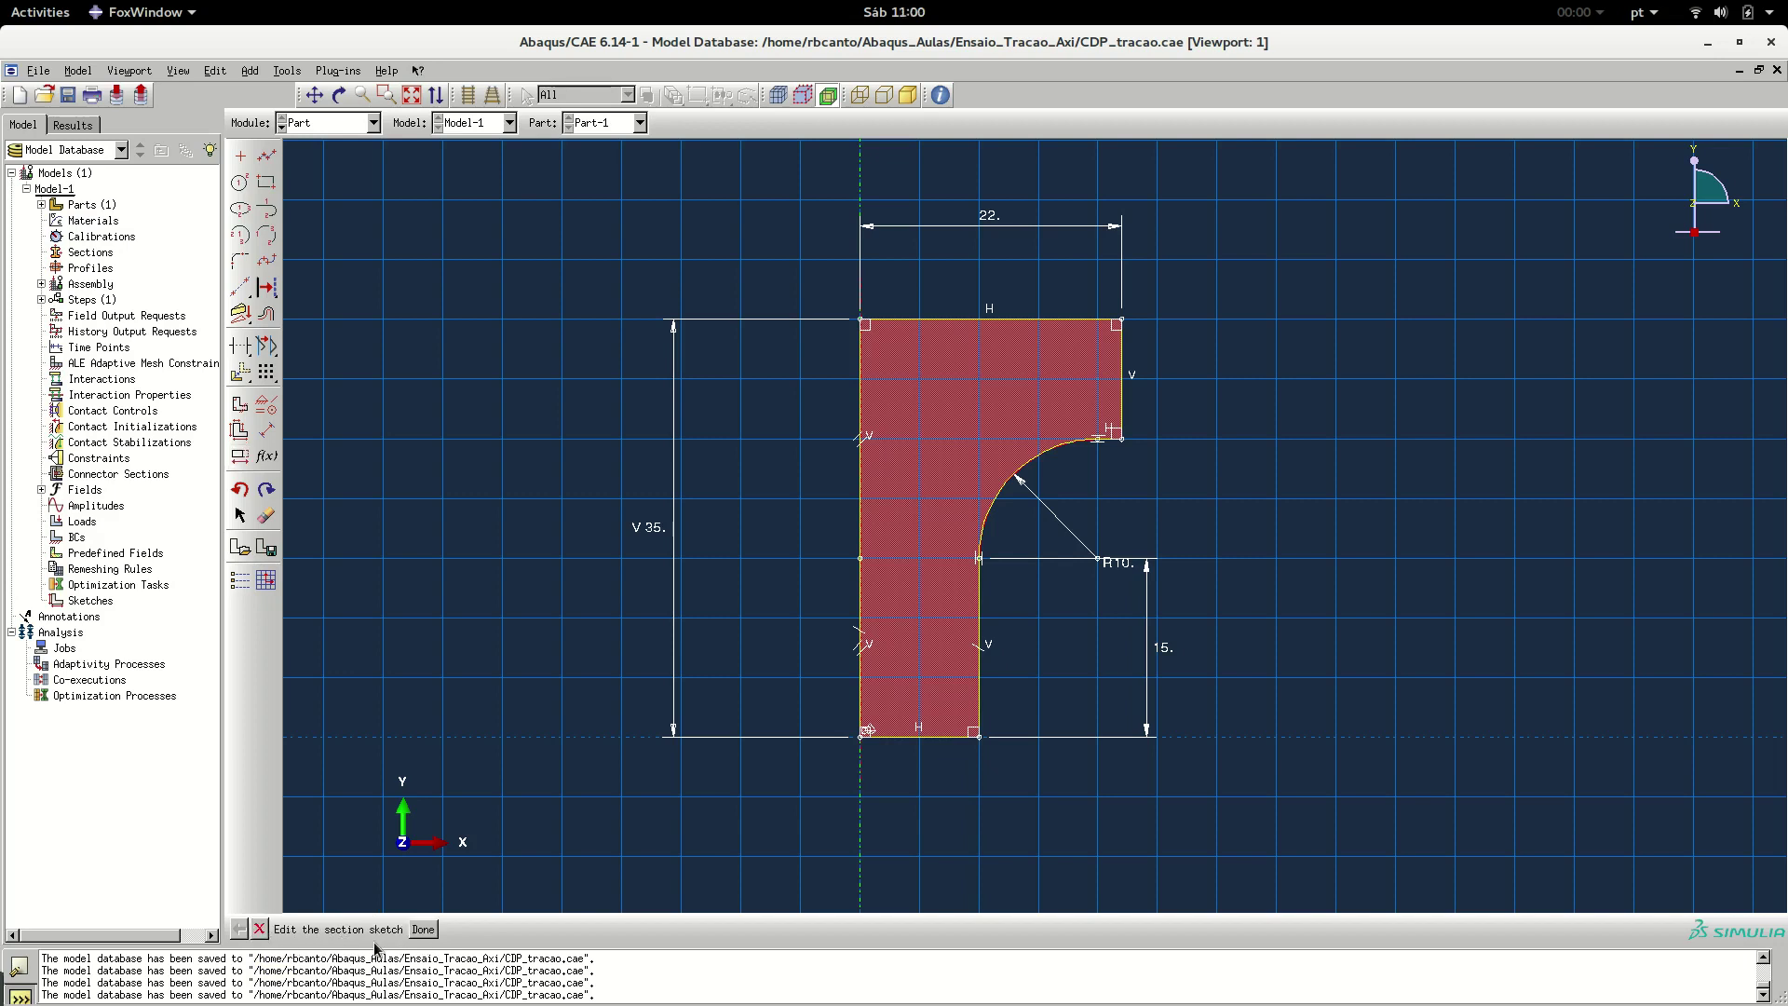
Finish the section sketch and confirm the planar shell feature edit, and switch to the Property module
left_click(423, 929)
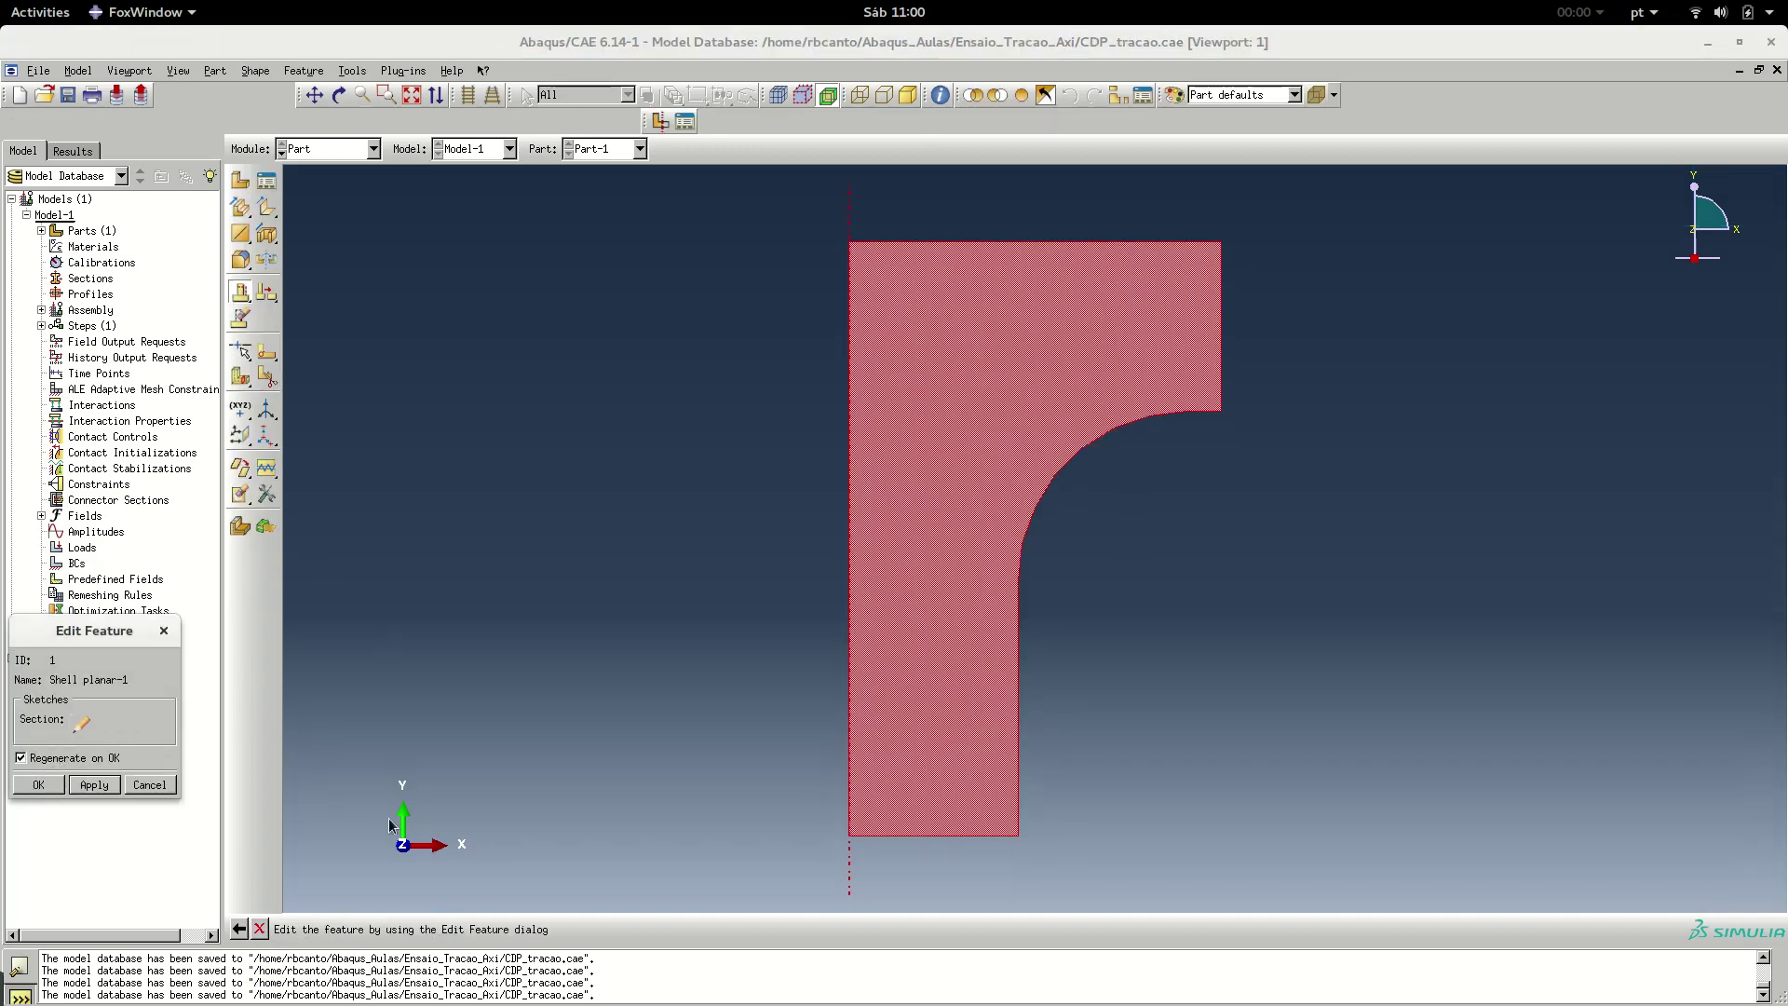
left_click(38, 784)
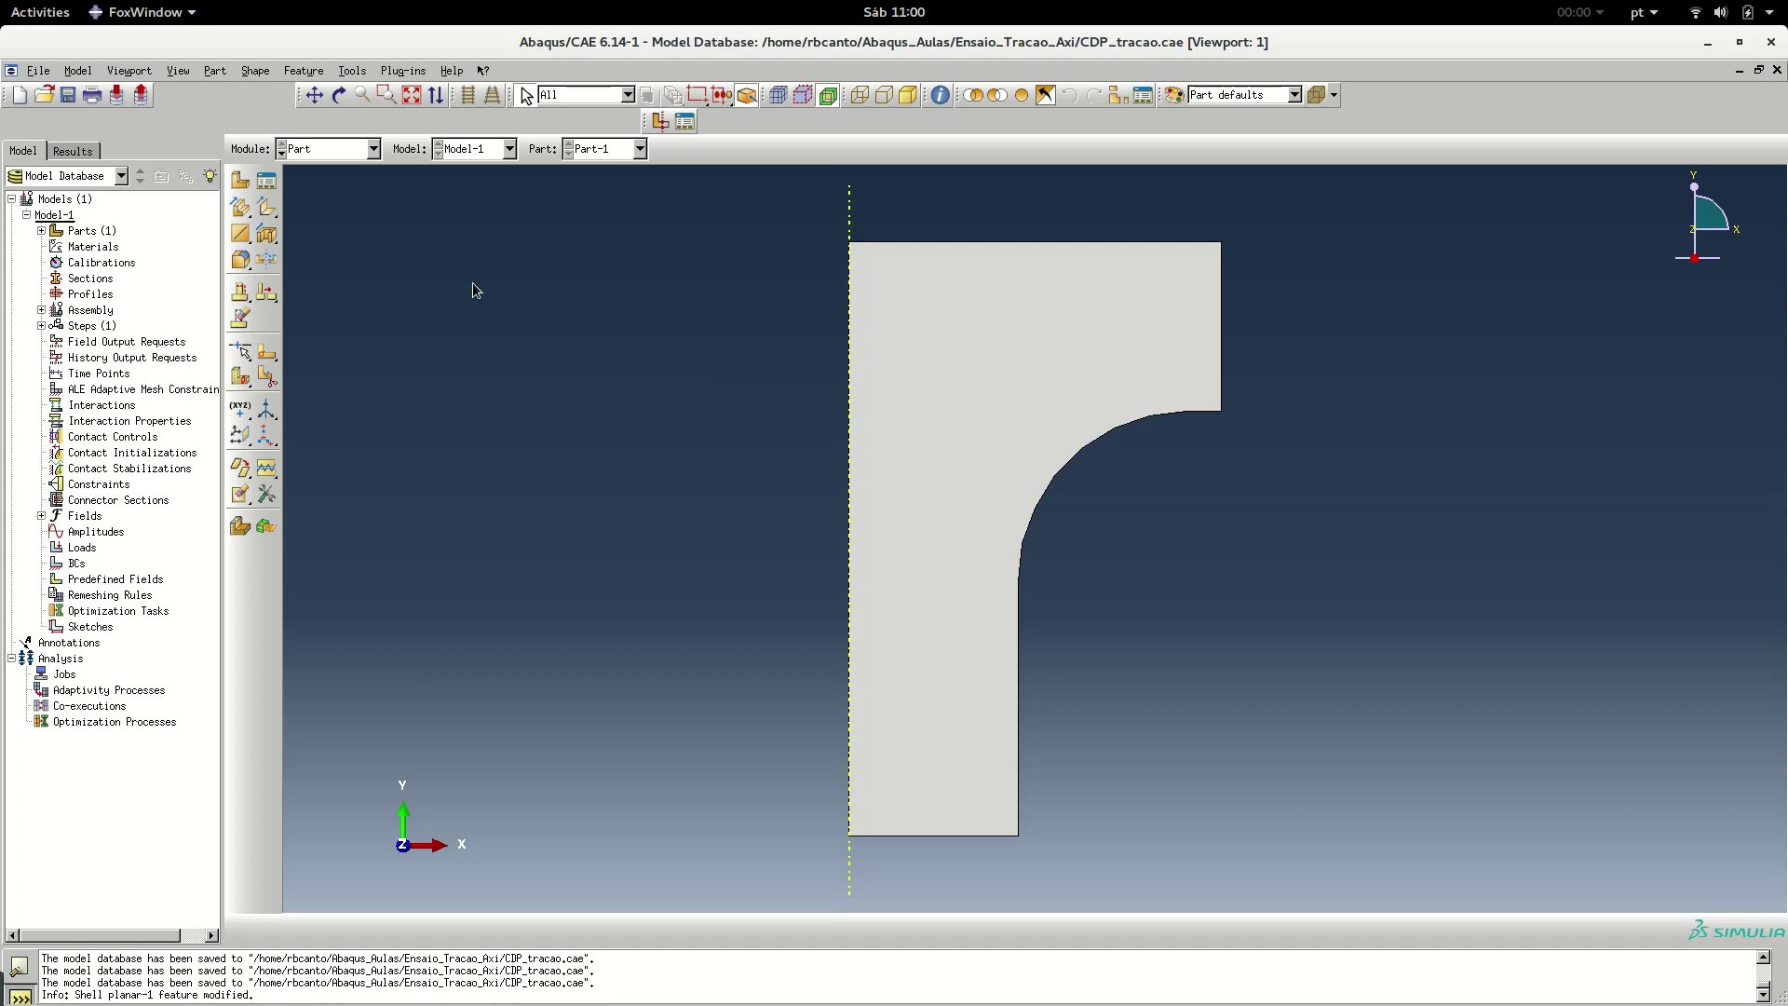
left_click(326, 150)
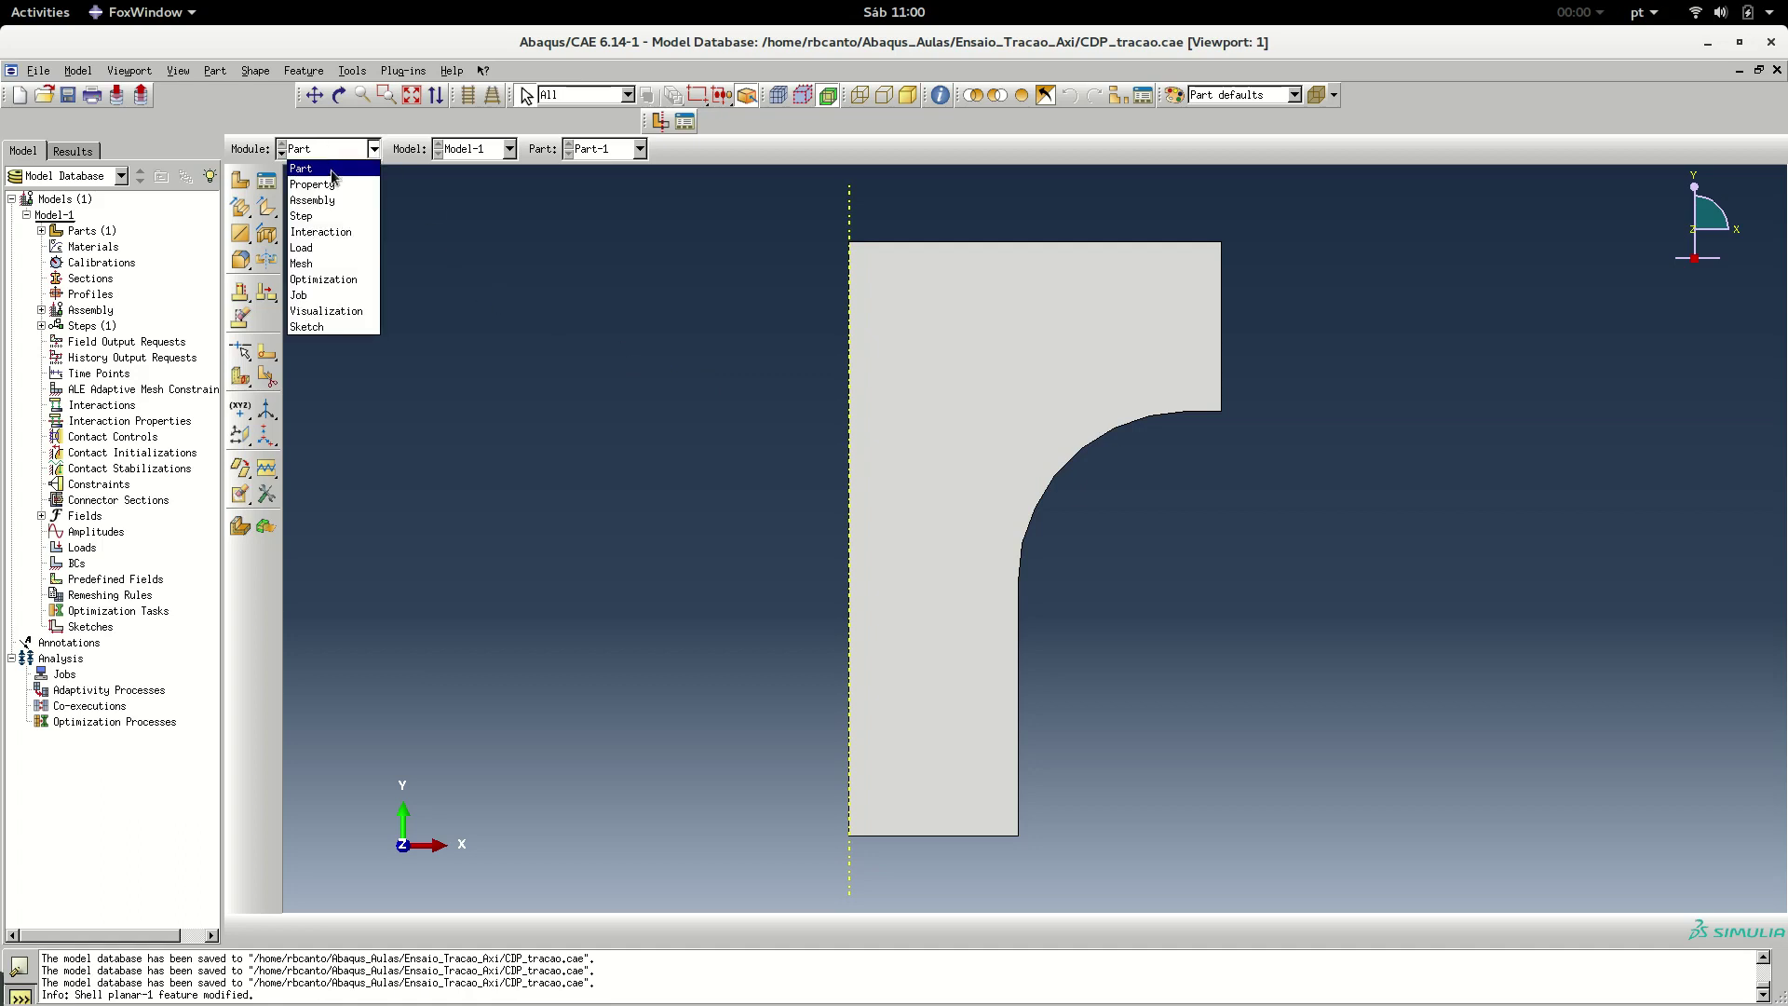
left_click(334, 184)
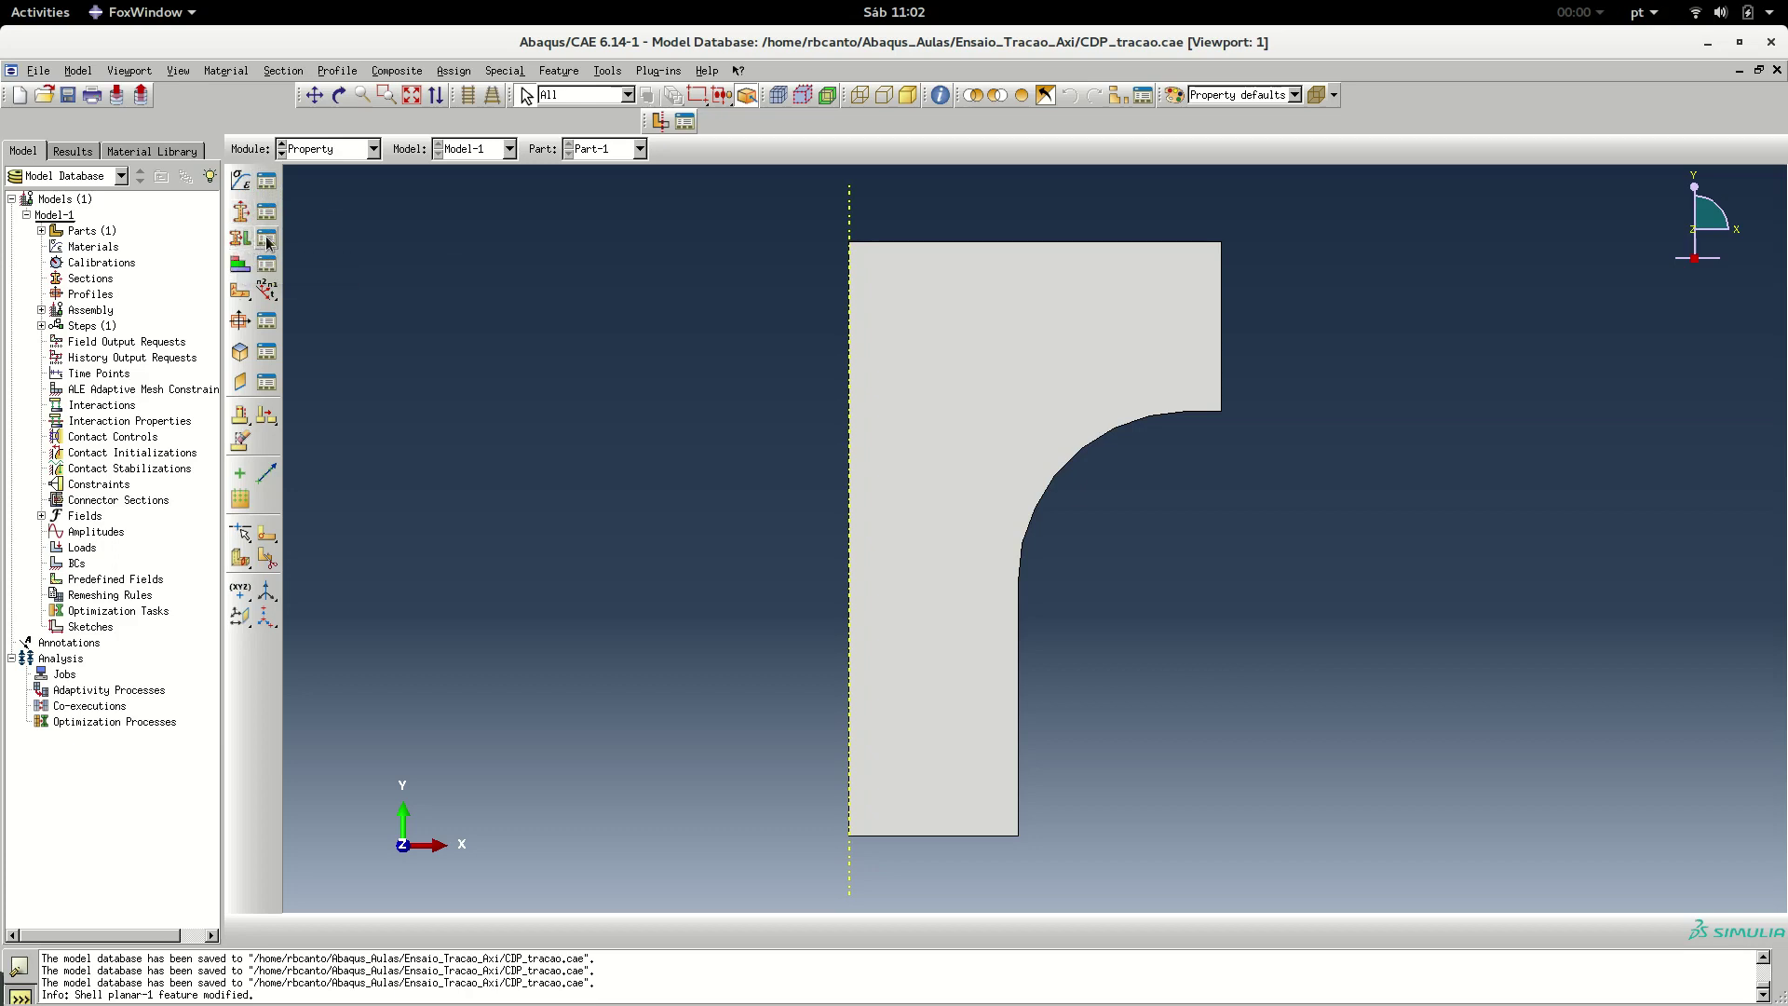
left_click(264, 187)
left_click_drag(227, 136, 655, 234)
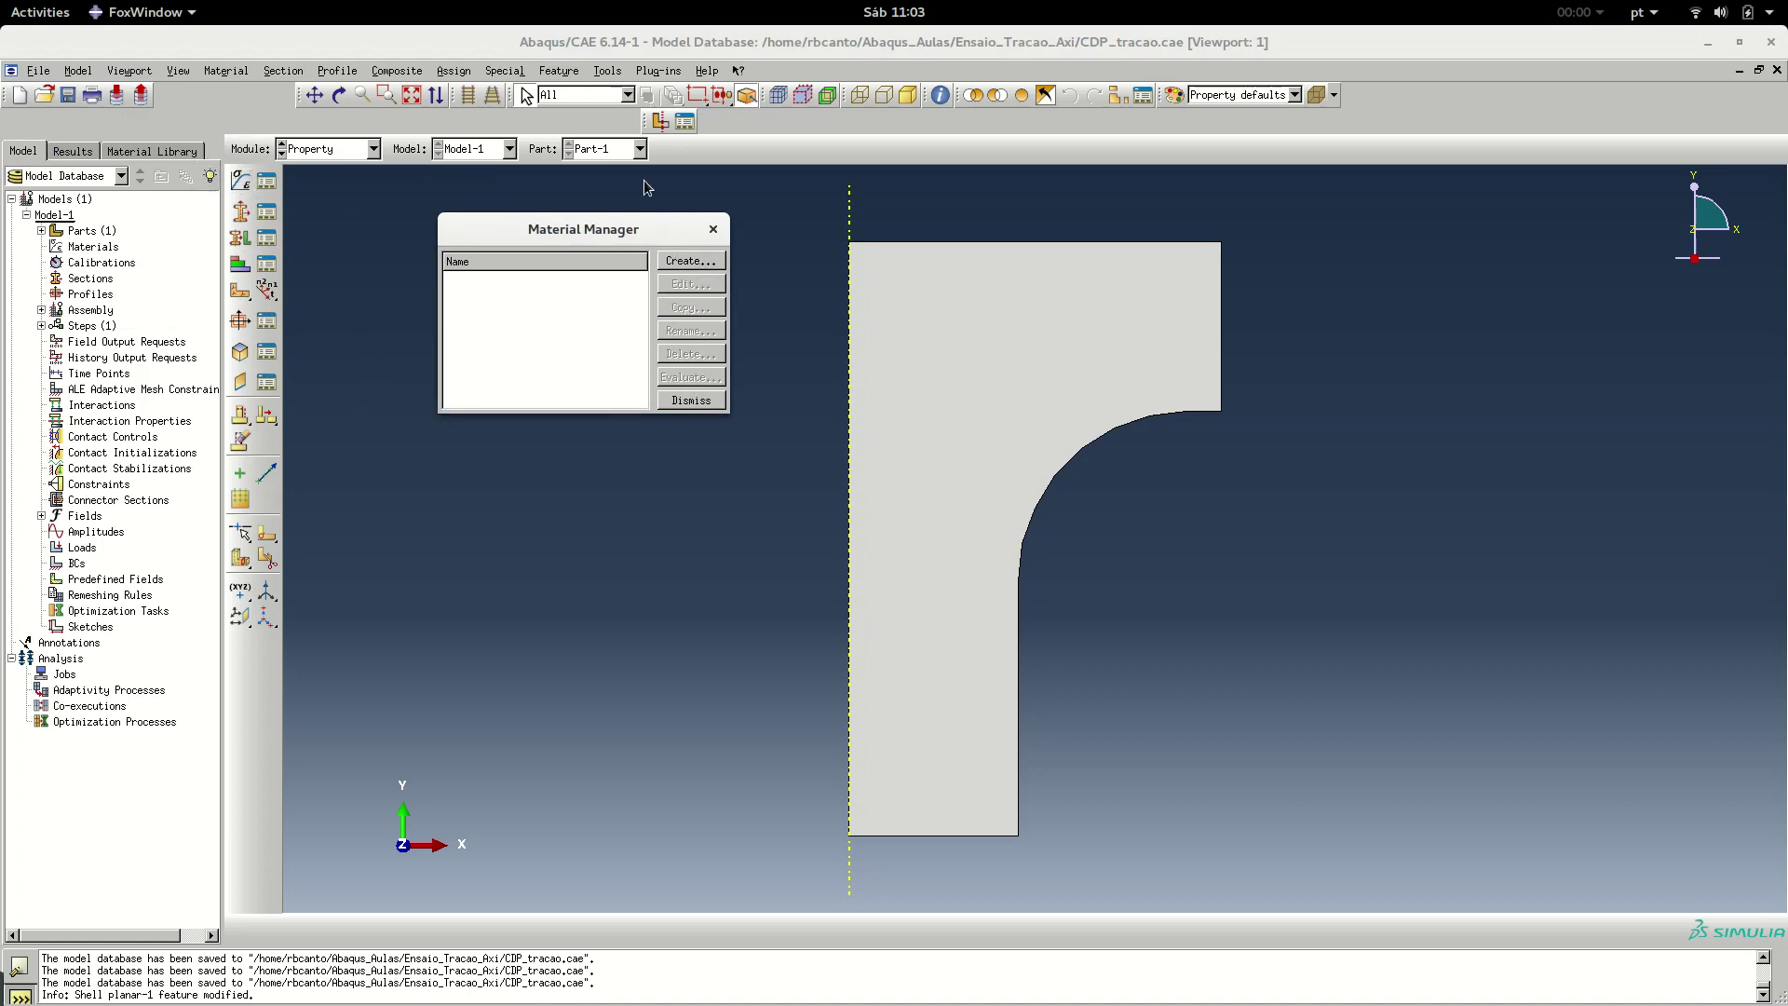
left_click(712, 230)
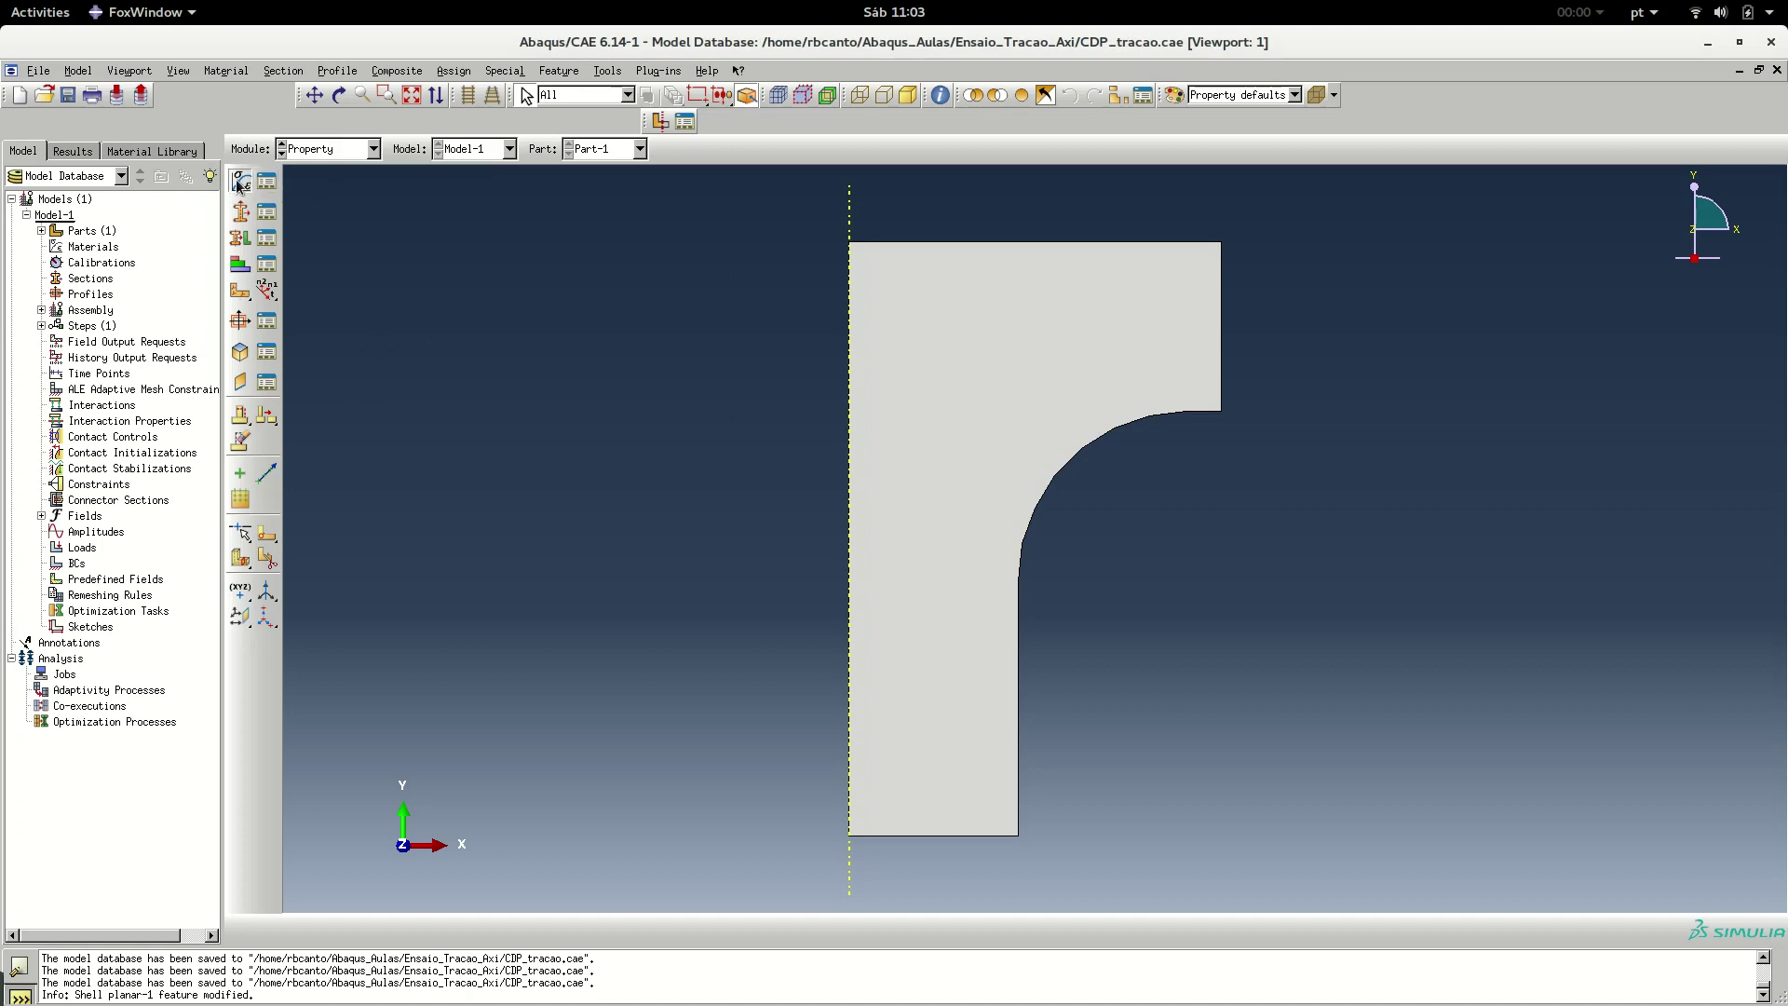
Start a new material, with its dialog moved higher up, and add an Elastic mechanical behavior to it
left_click(240, 180)
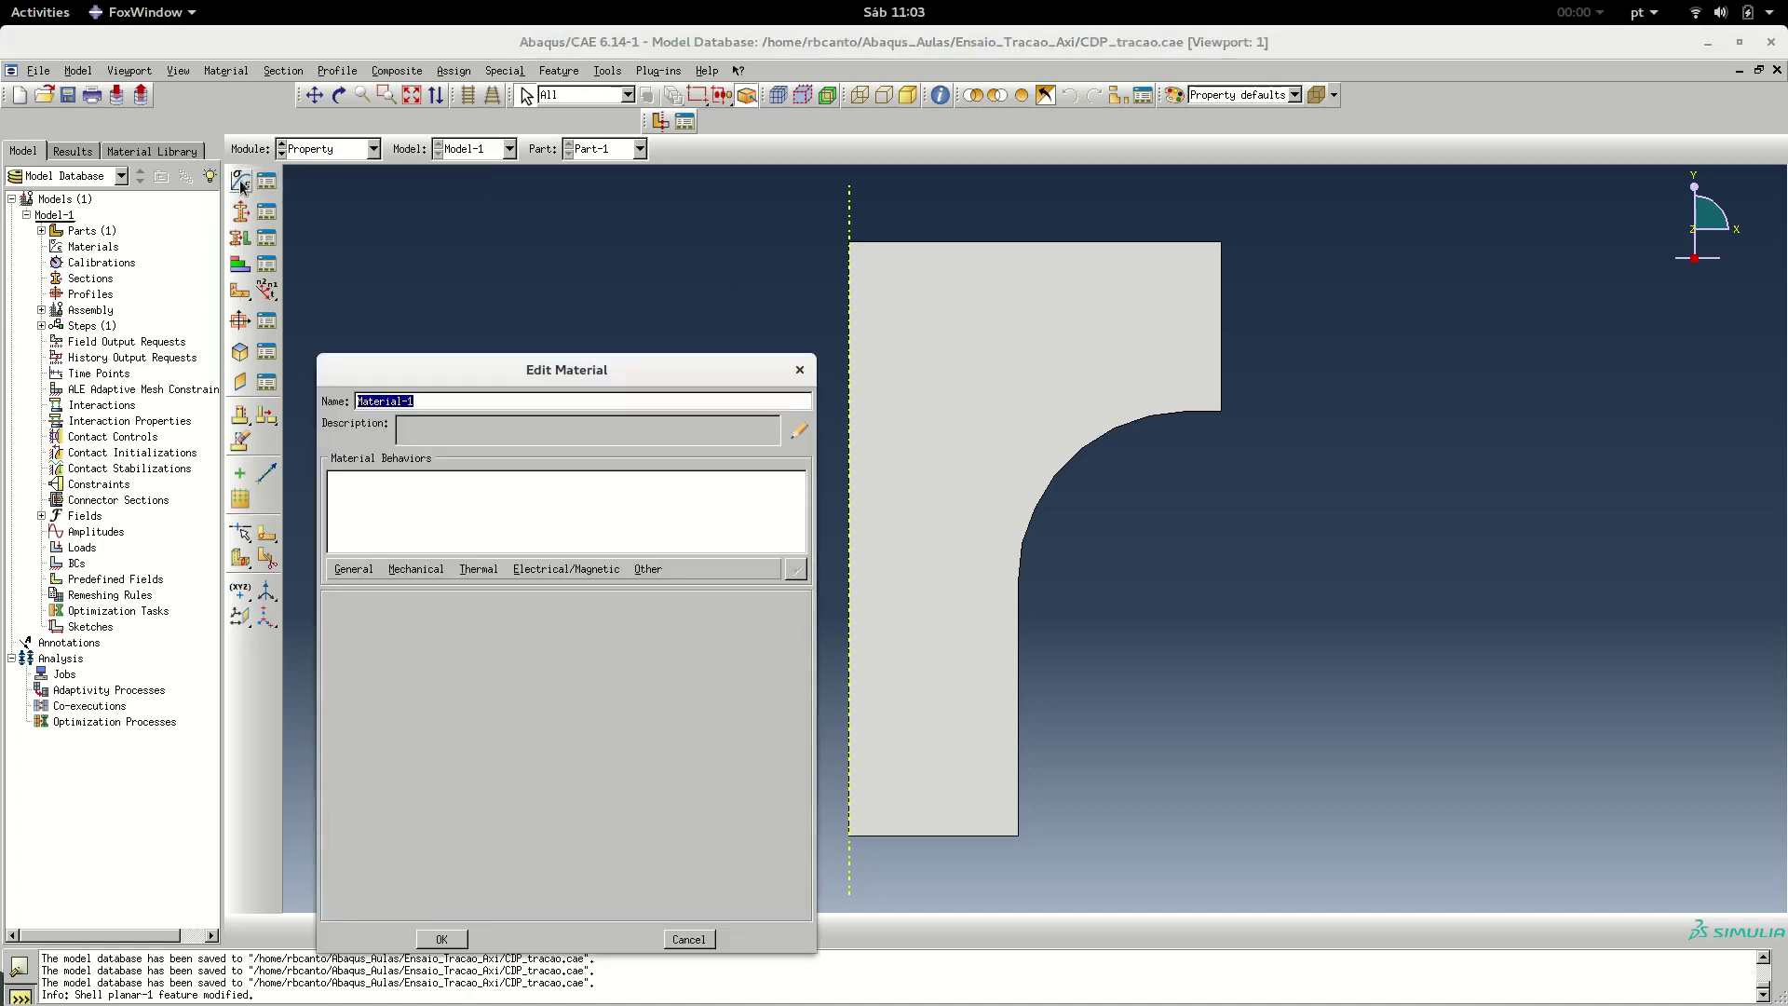
left_click_drag(456, 363, 572, 266)
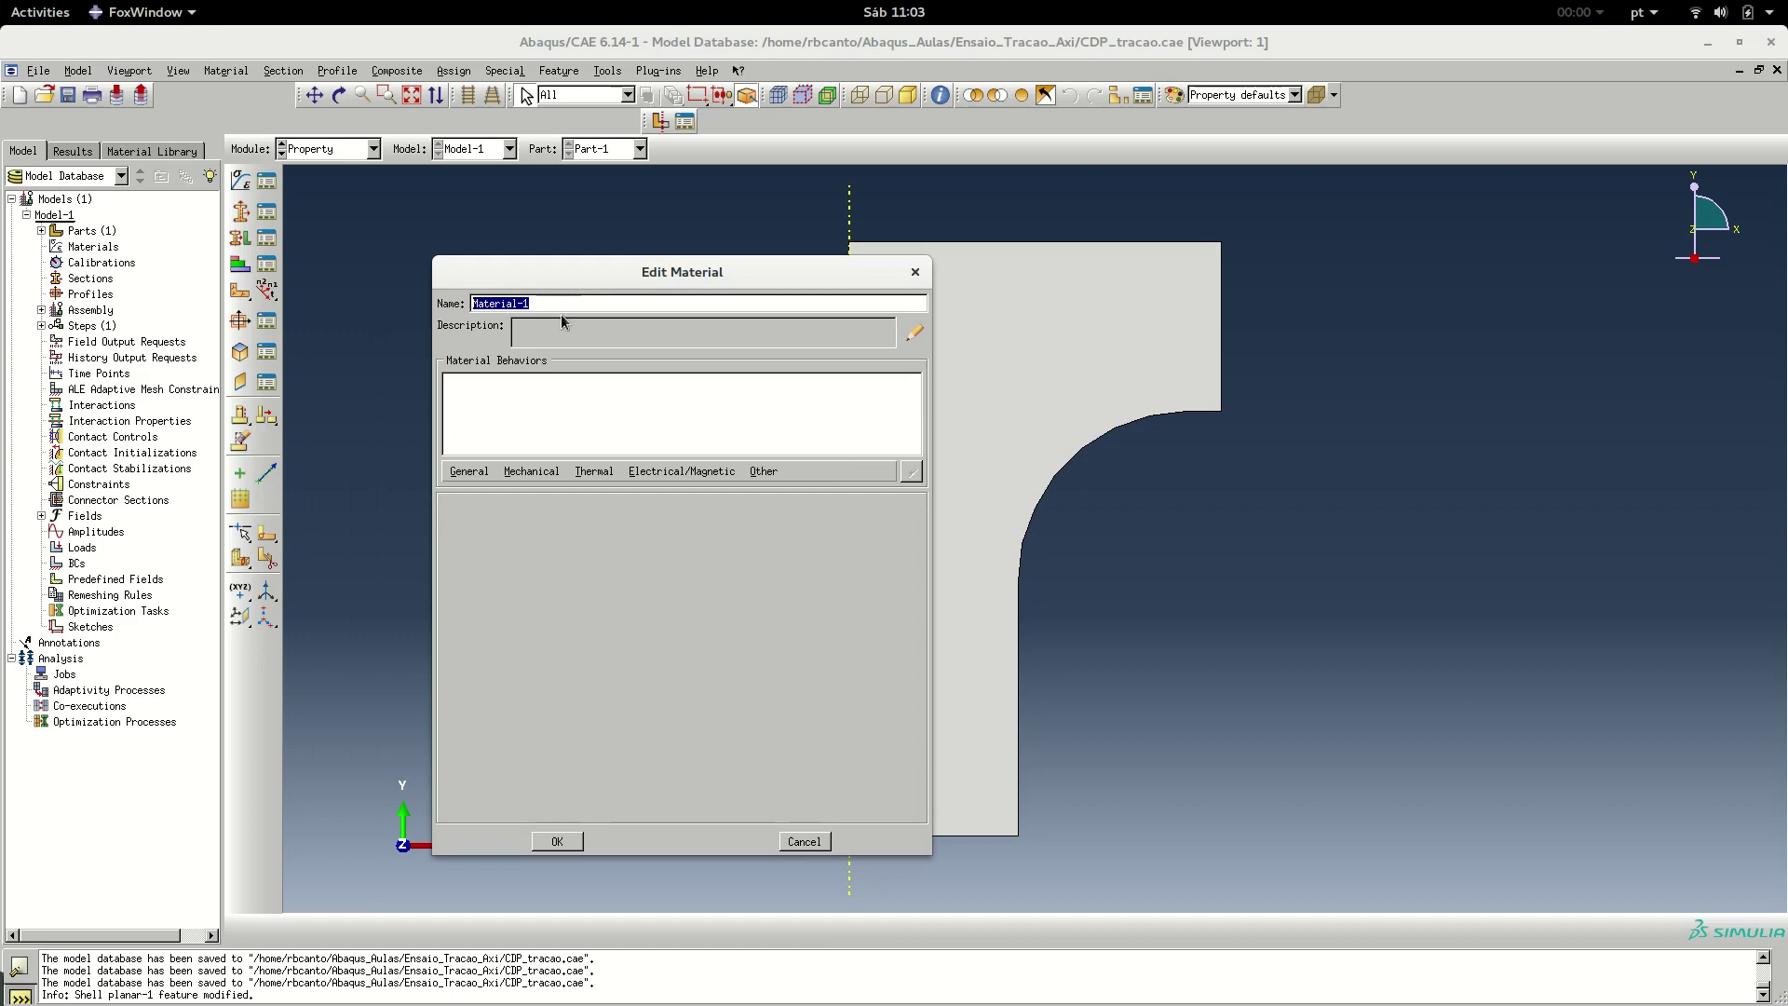
left_click(528, 472)
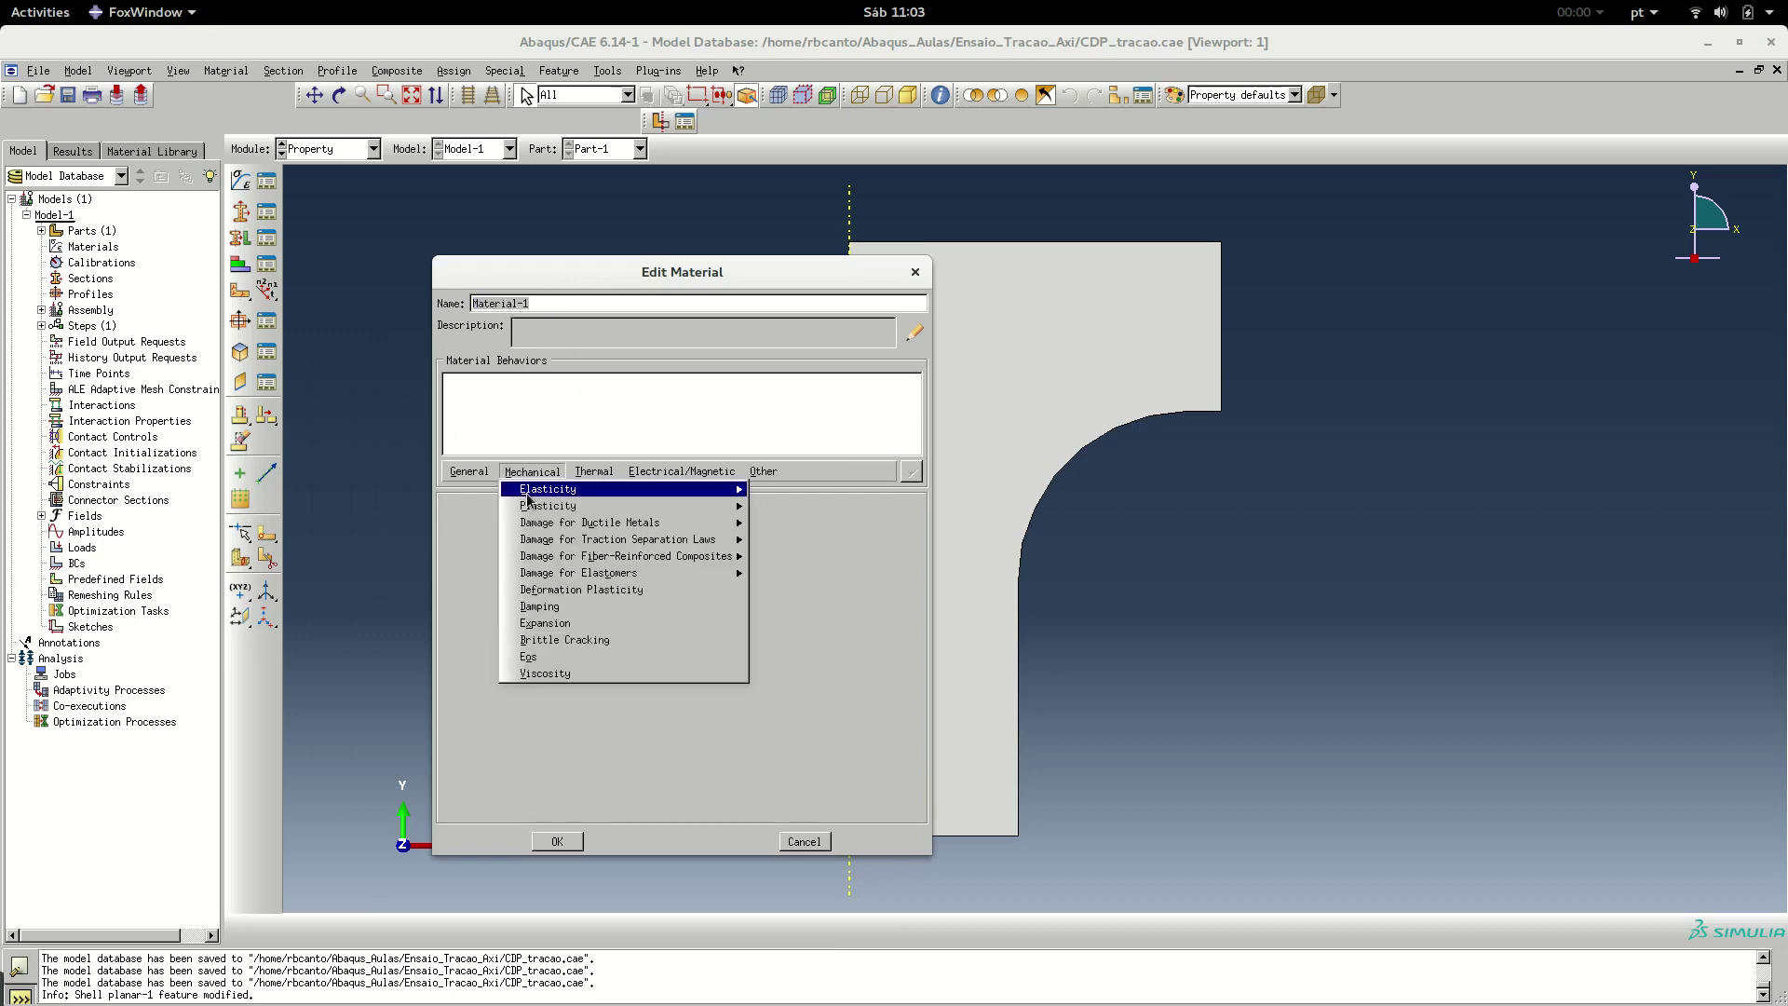
mouse_move(540, 495)
mouse_move(743, 490)
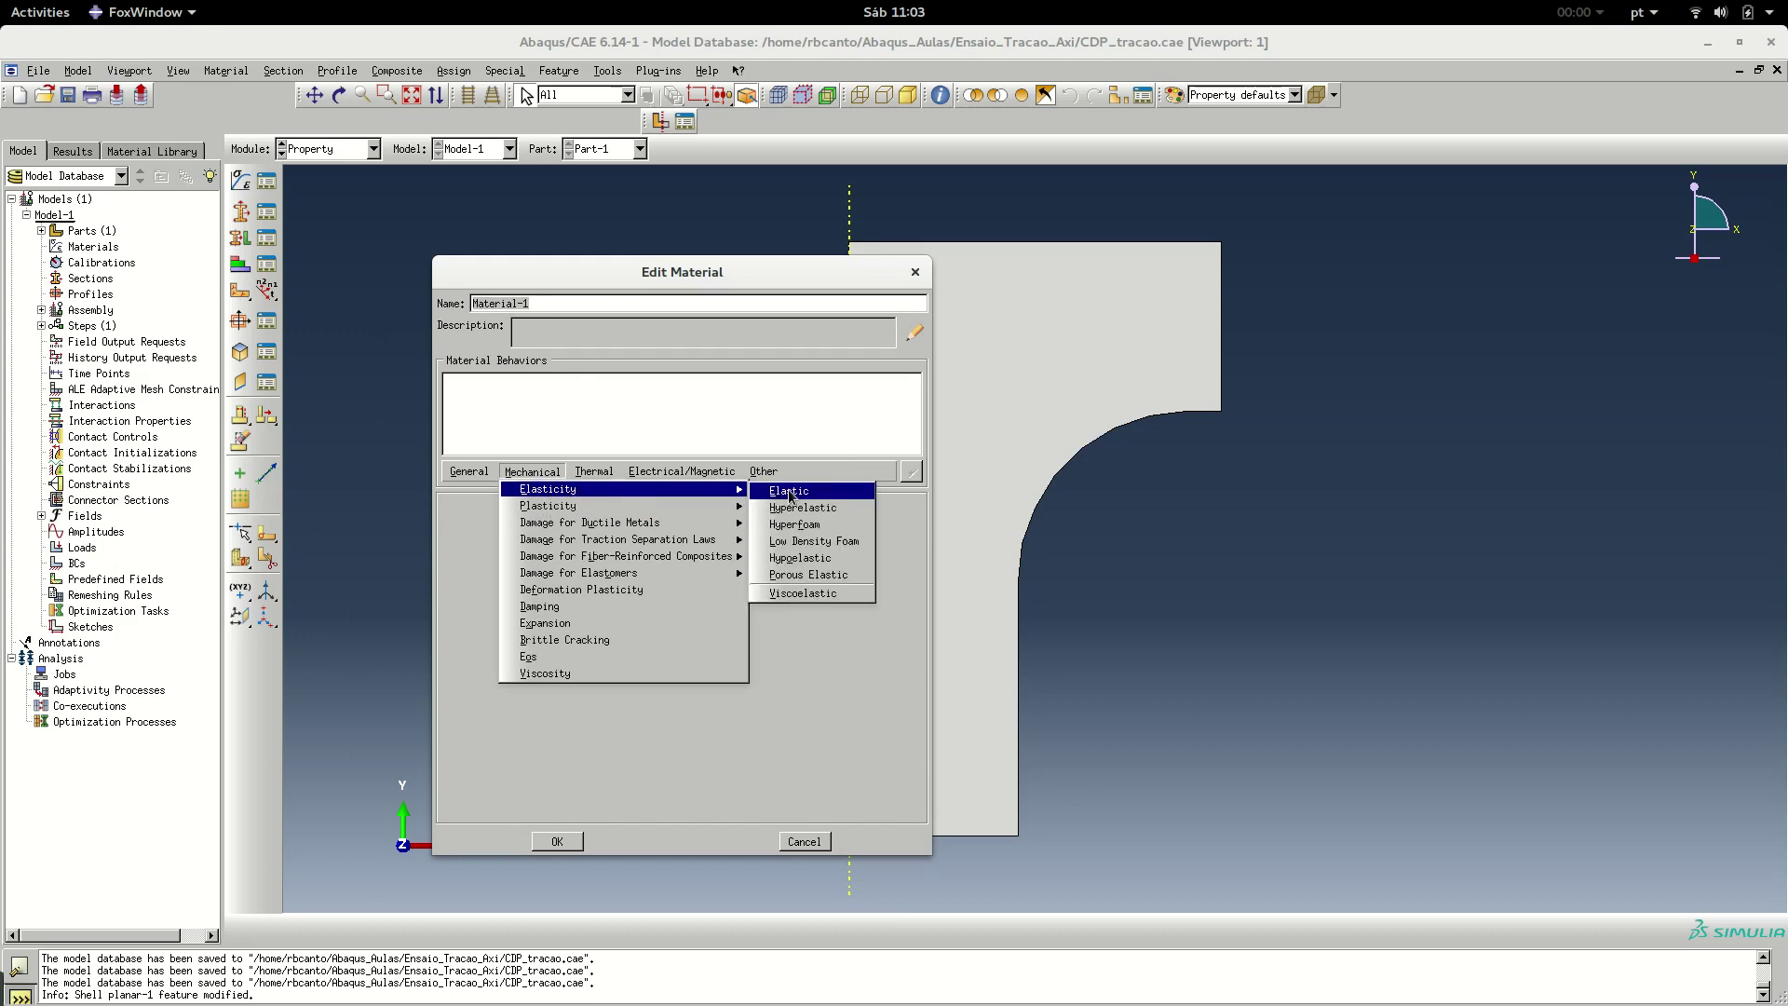
left_click(789, 493)
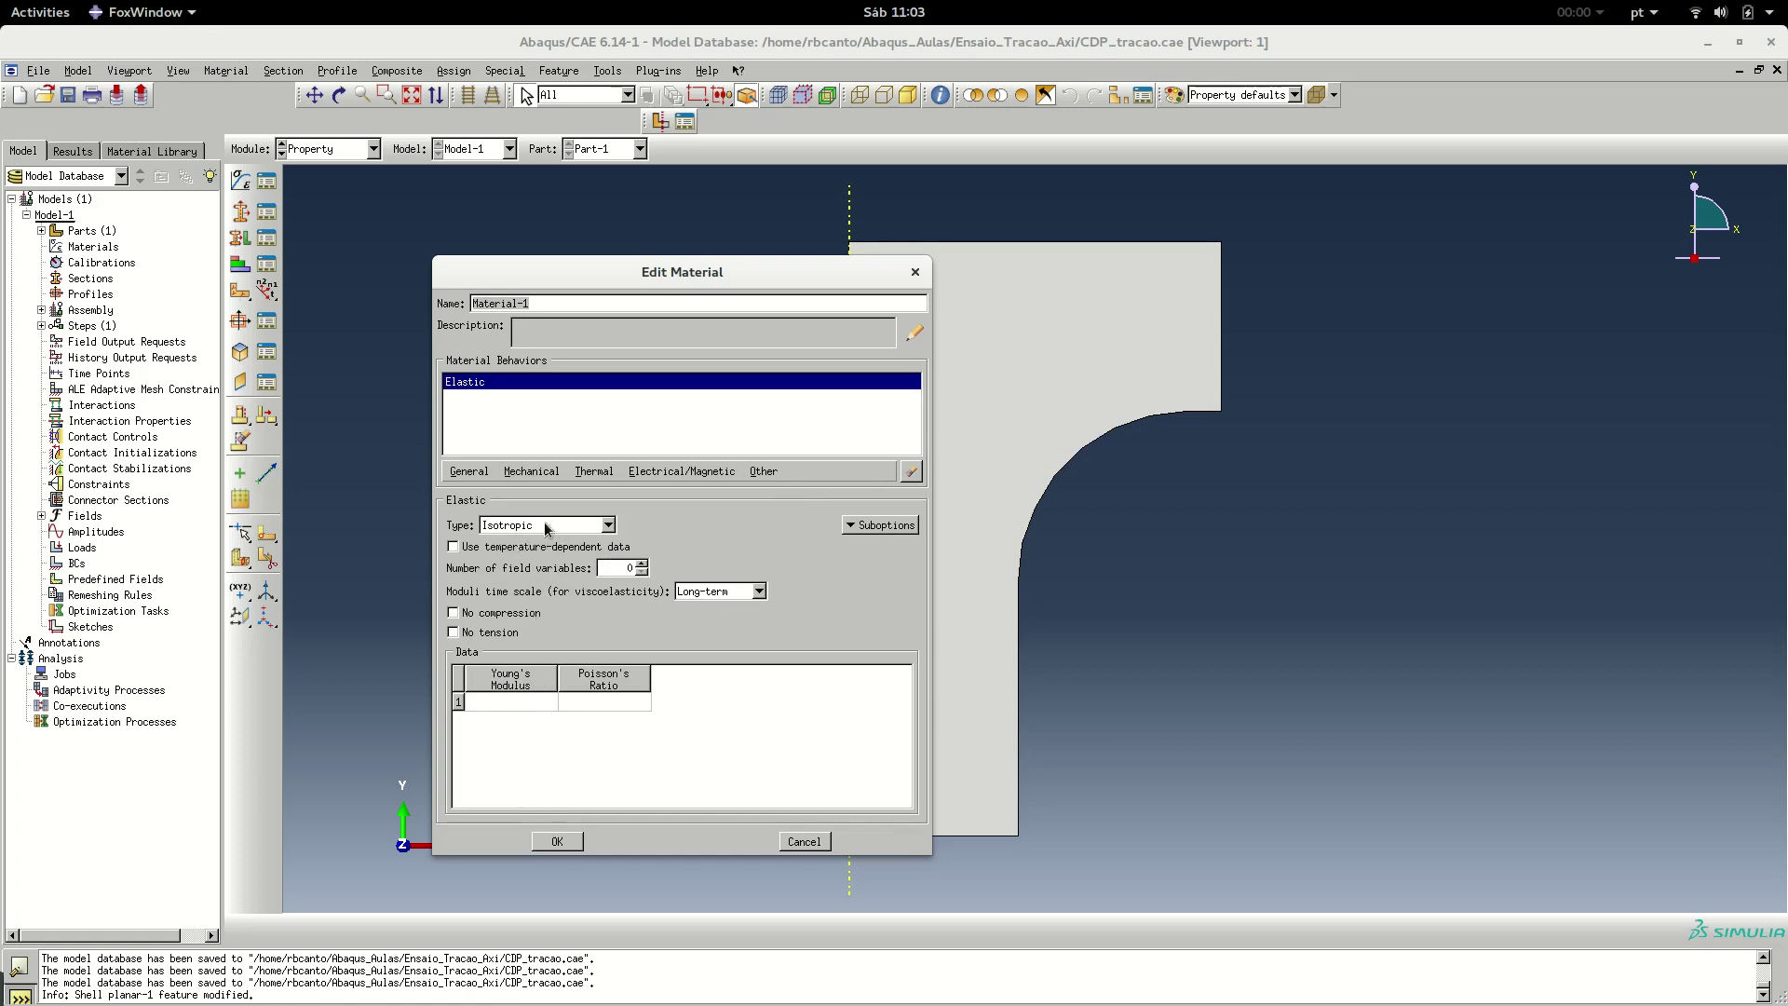
Enter a Young's modulus of 200000 and a Poisson's ratio of 0.3 for the isotropic elastic behavior, and save the material
left_click(511, 701)
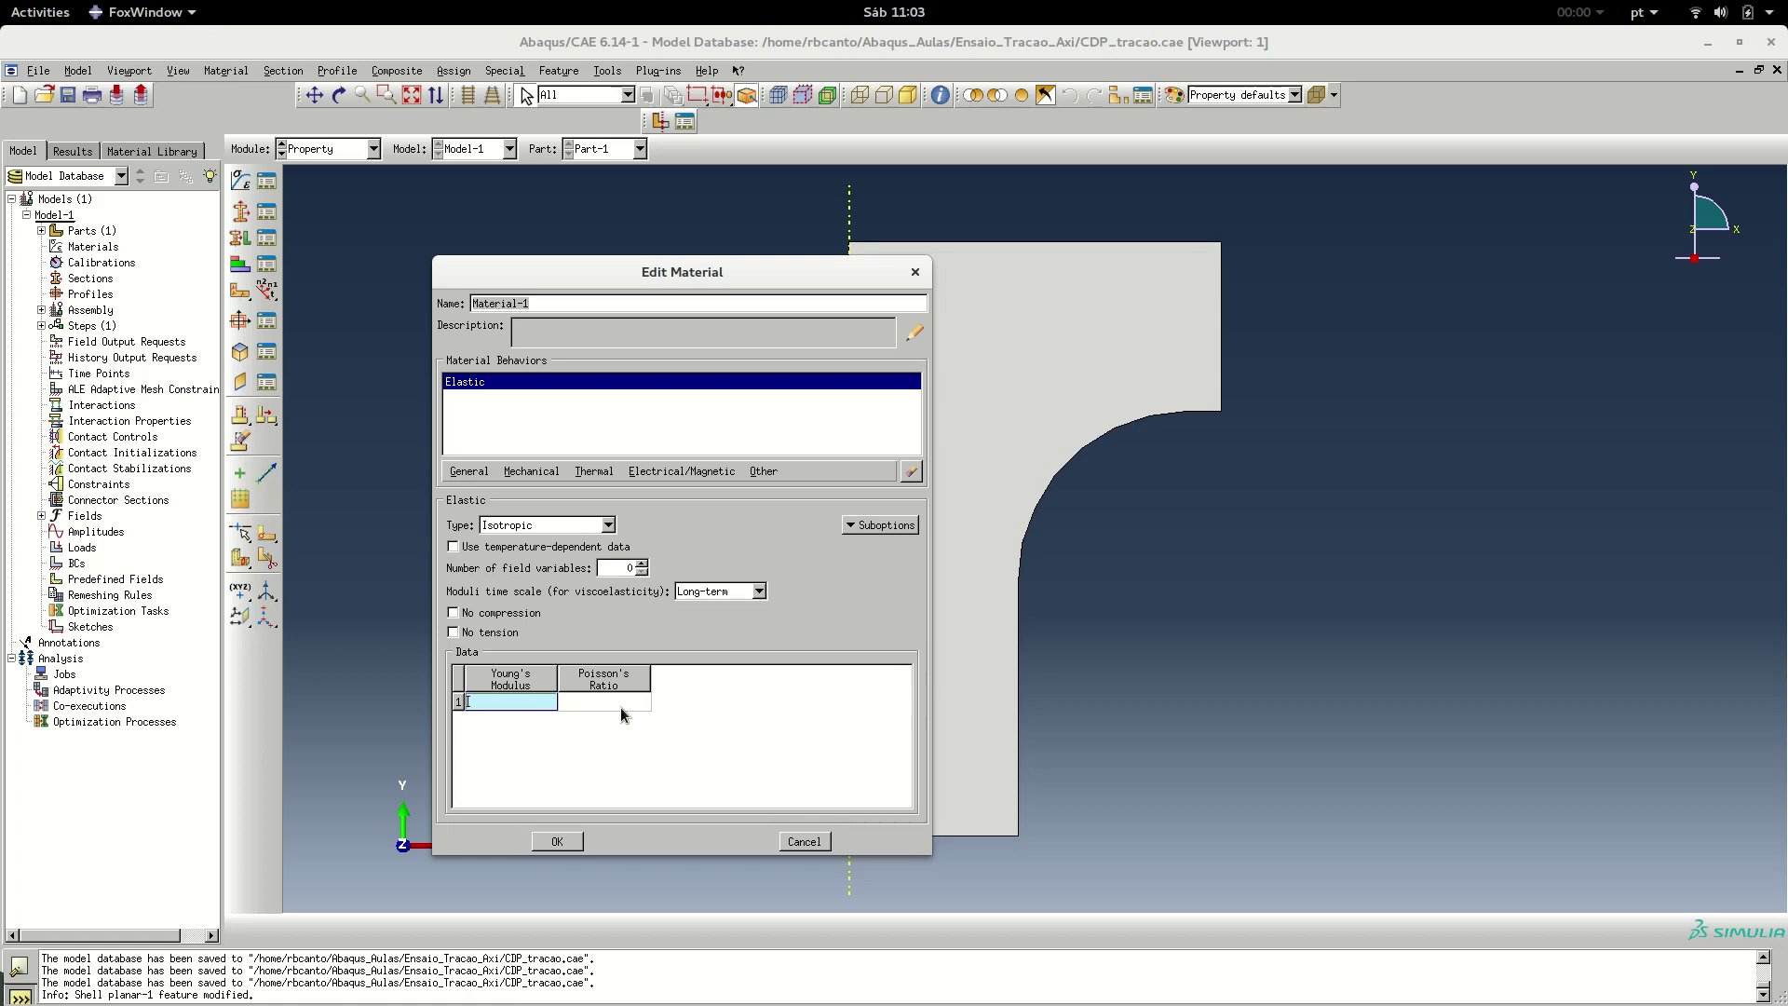
type("2")
type("00000")
left_click(525, 701)
left_click(606, 701)
type("0.3")
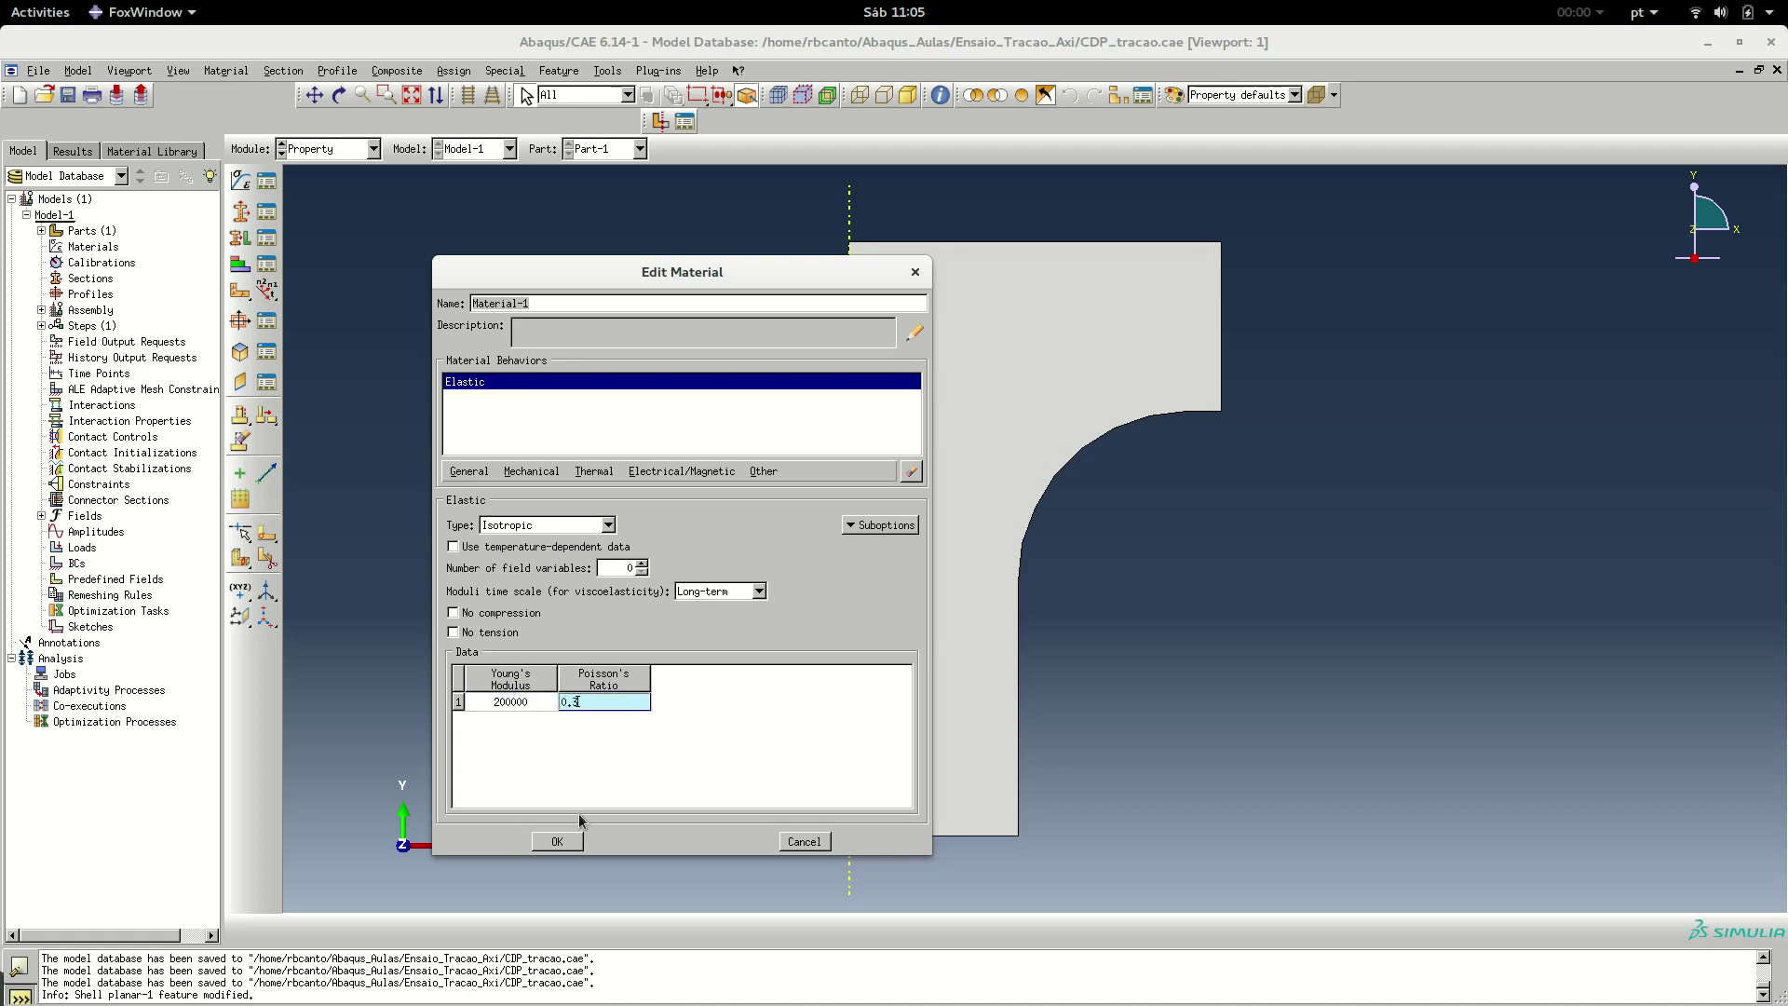
left_click(556, 841)
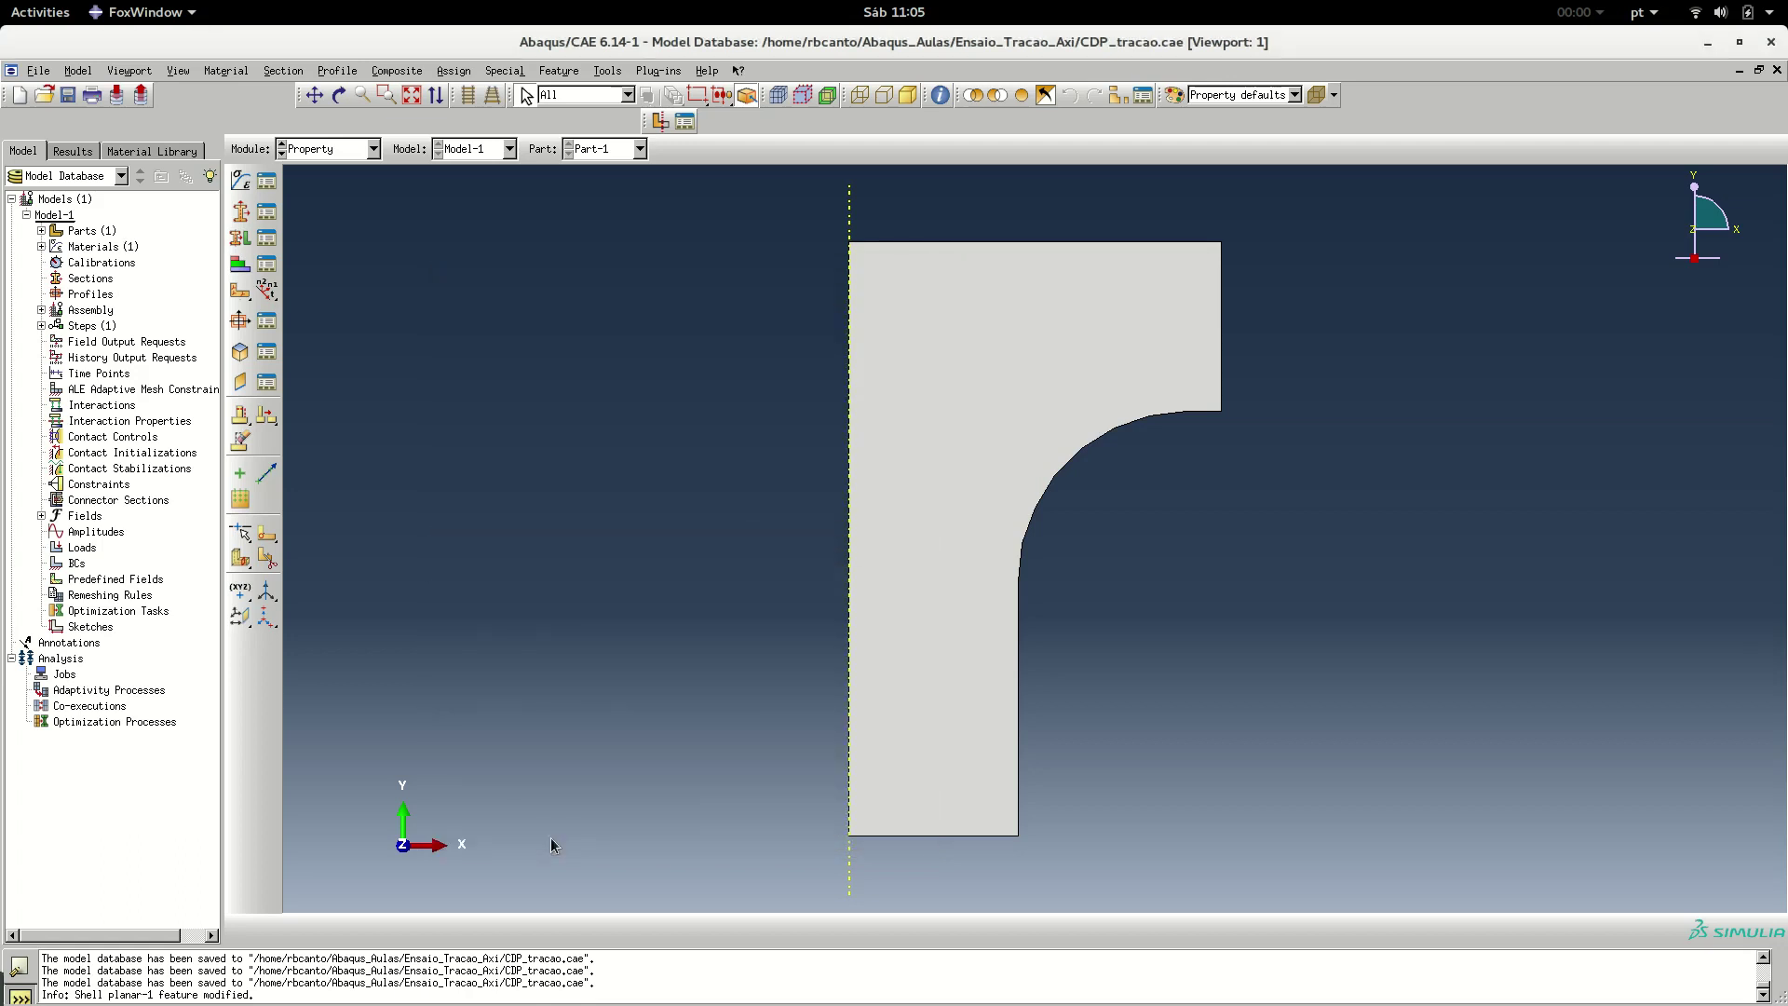
Review the elastic data of Material-1 through the Material Manager, and dismiss the manager
left_click(267, 180)
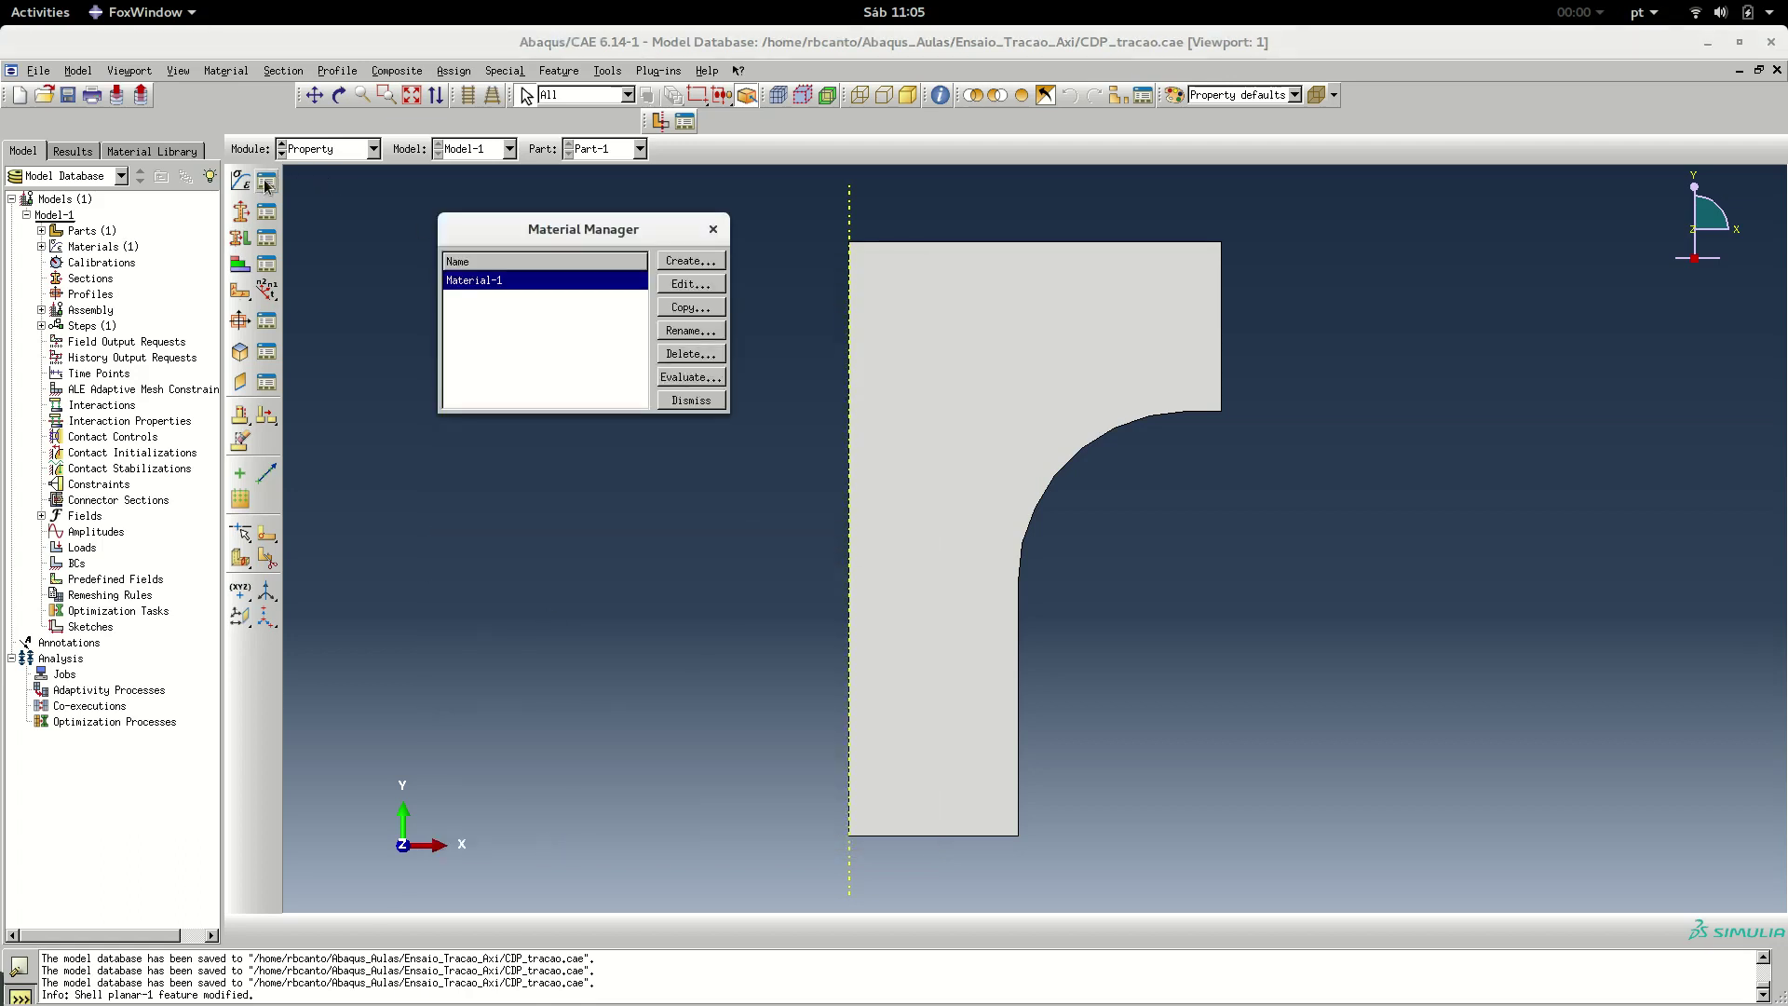
left_click(699, 284)
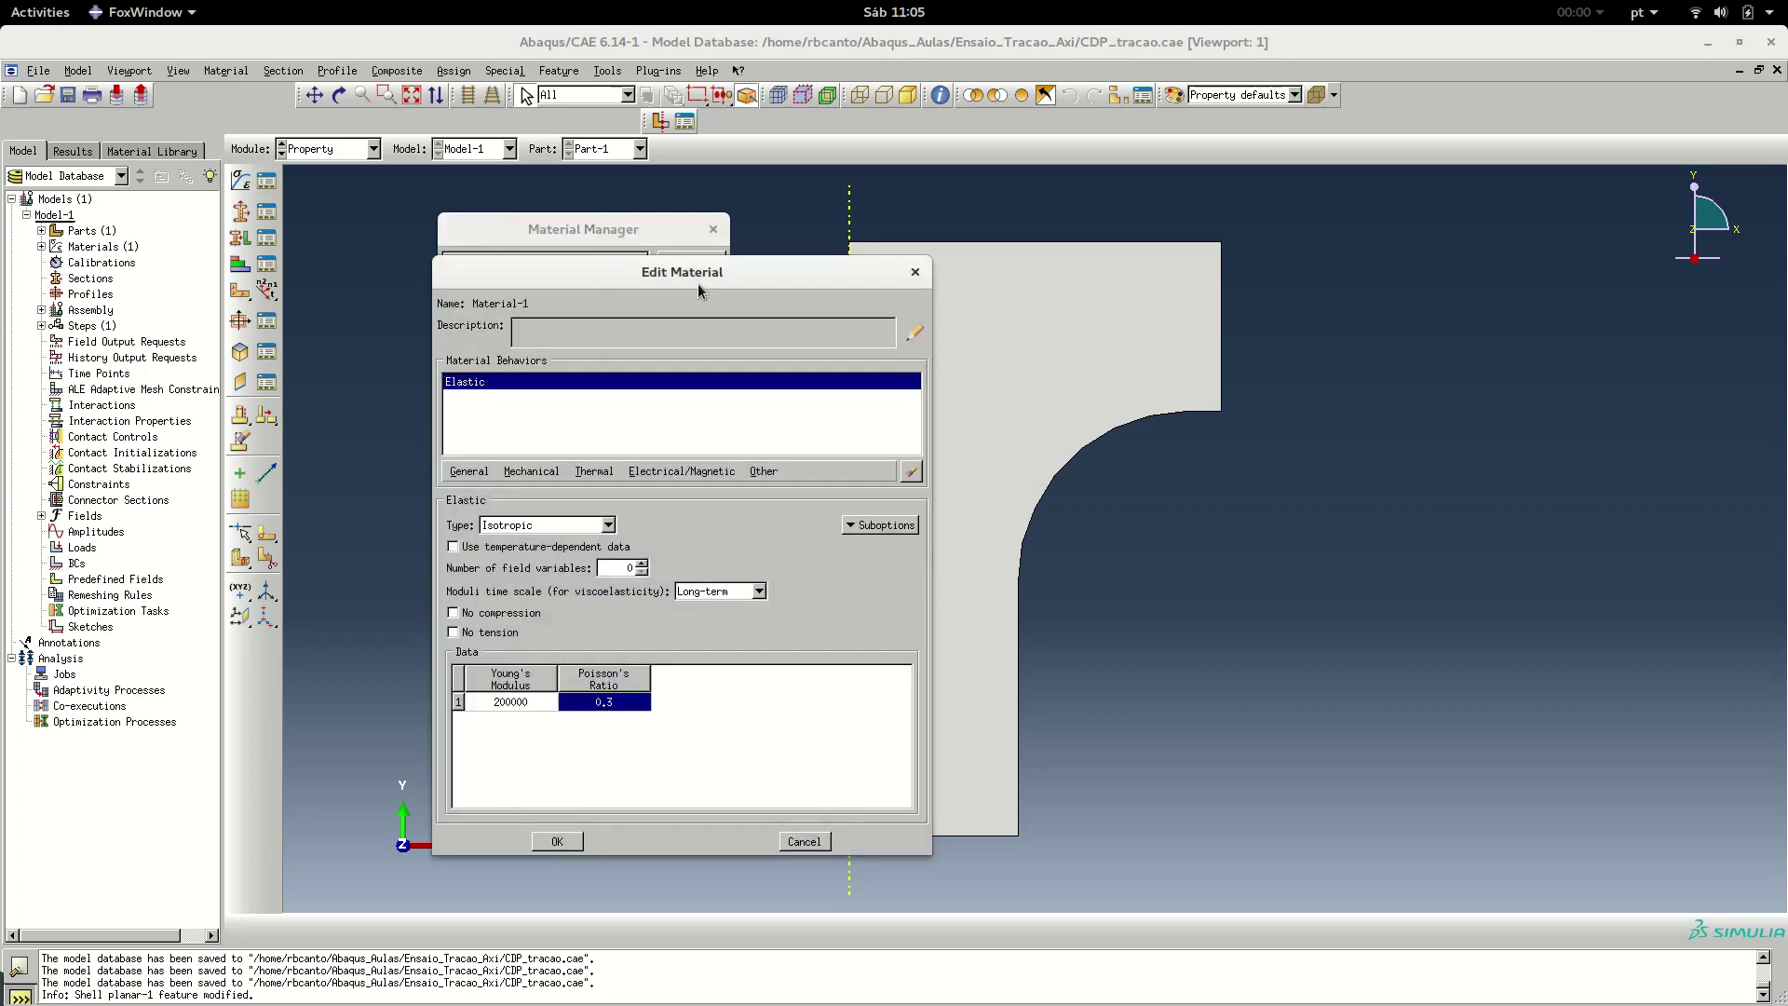
left_click(559, 842)
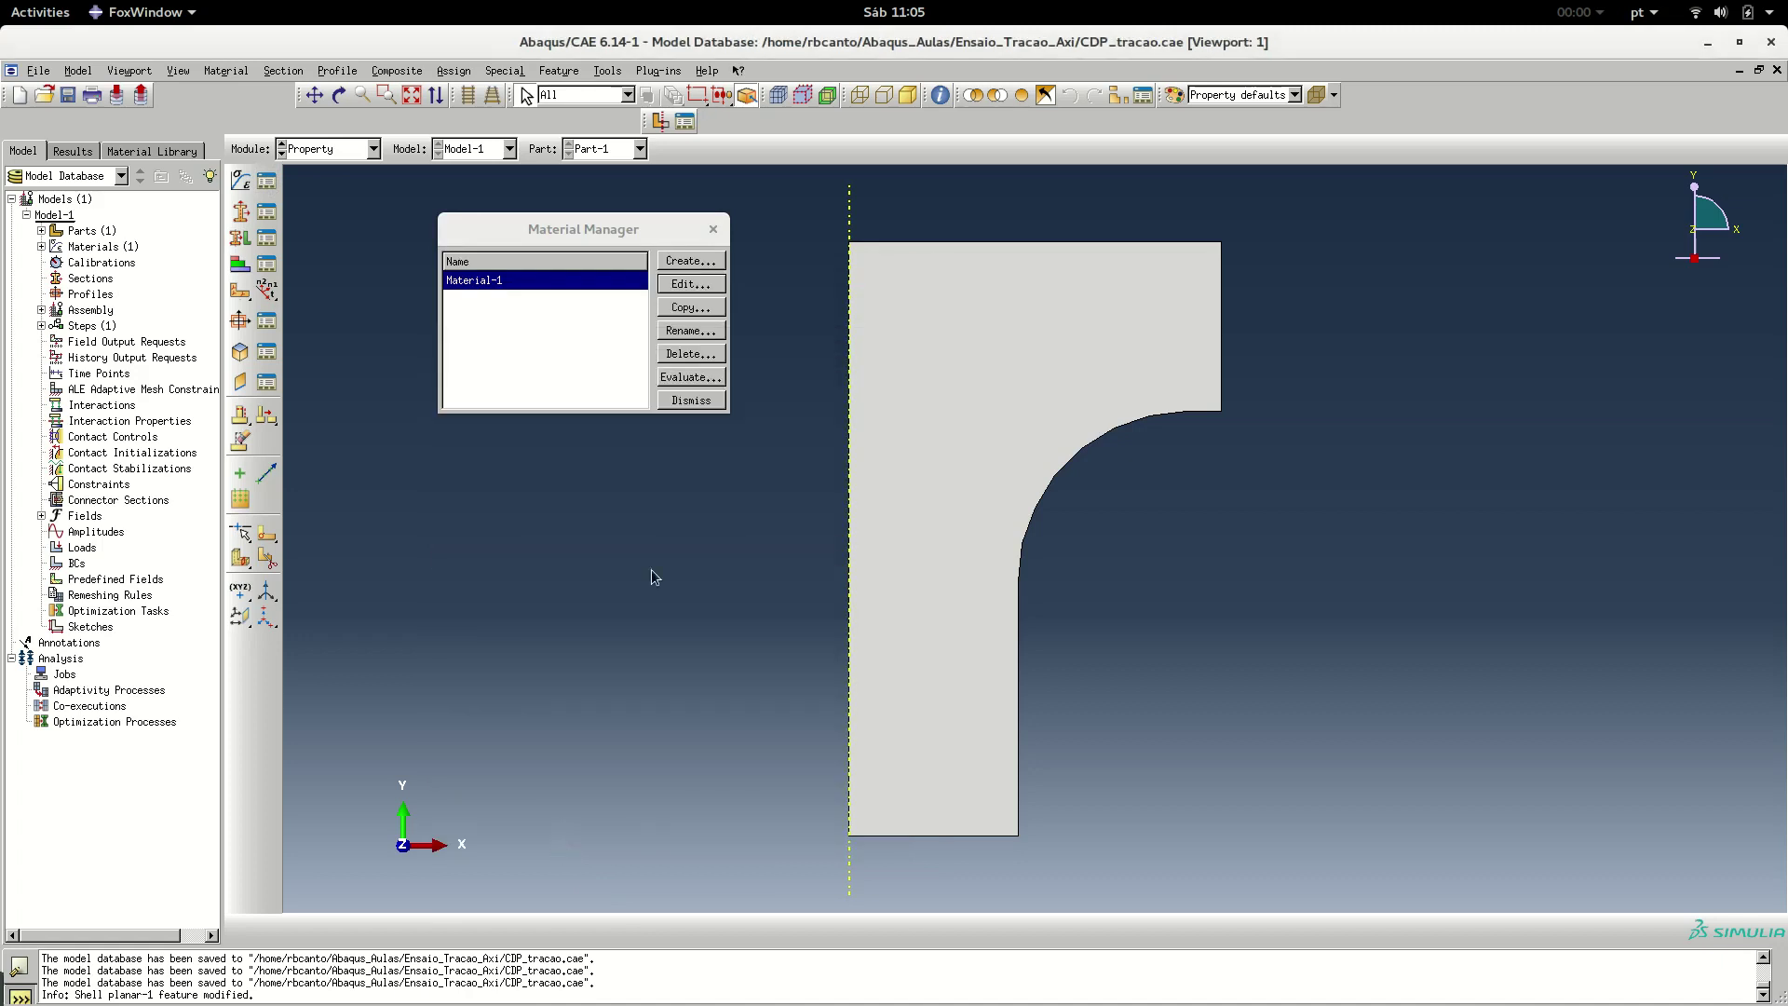
left_click(693, 401)
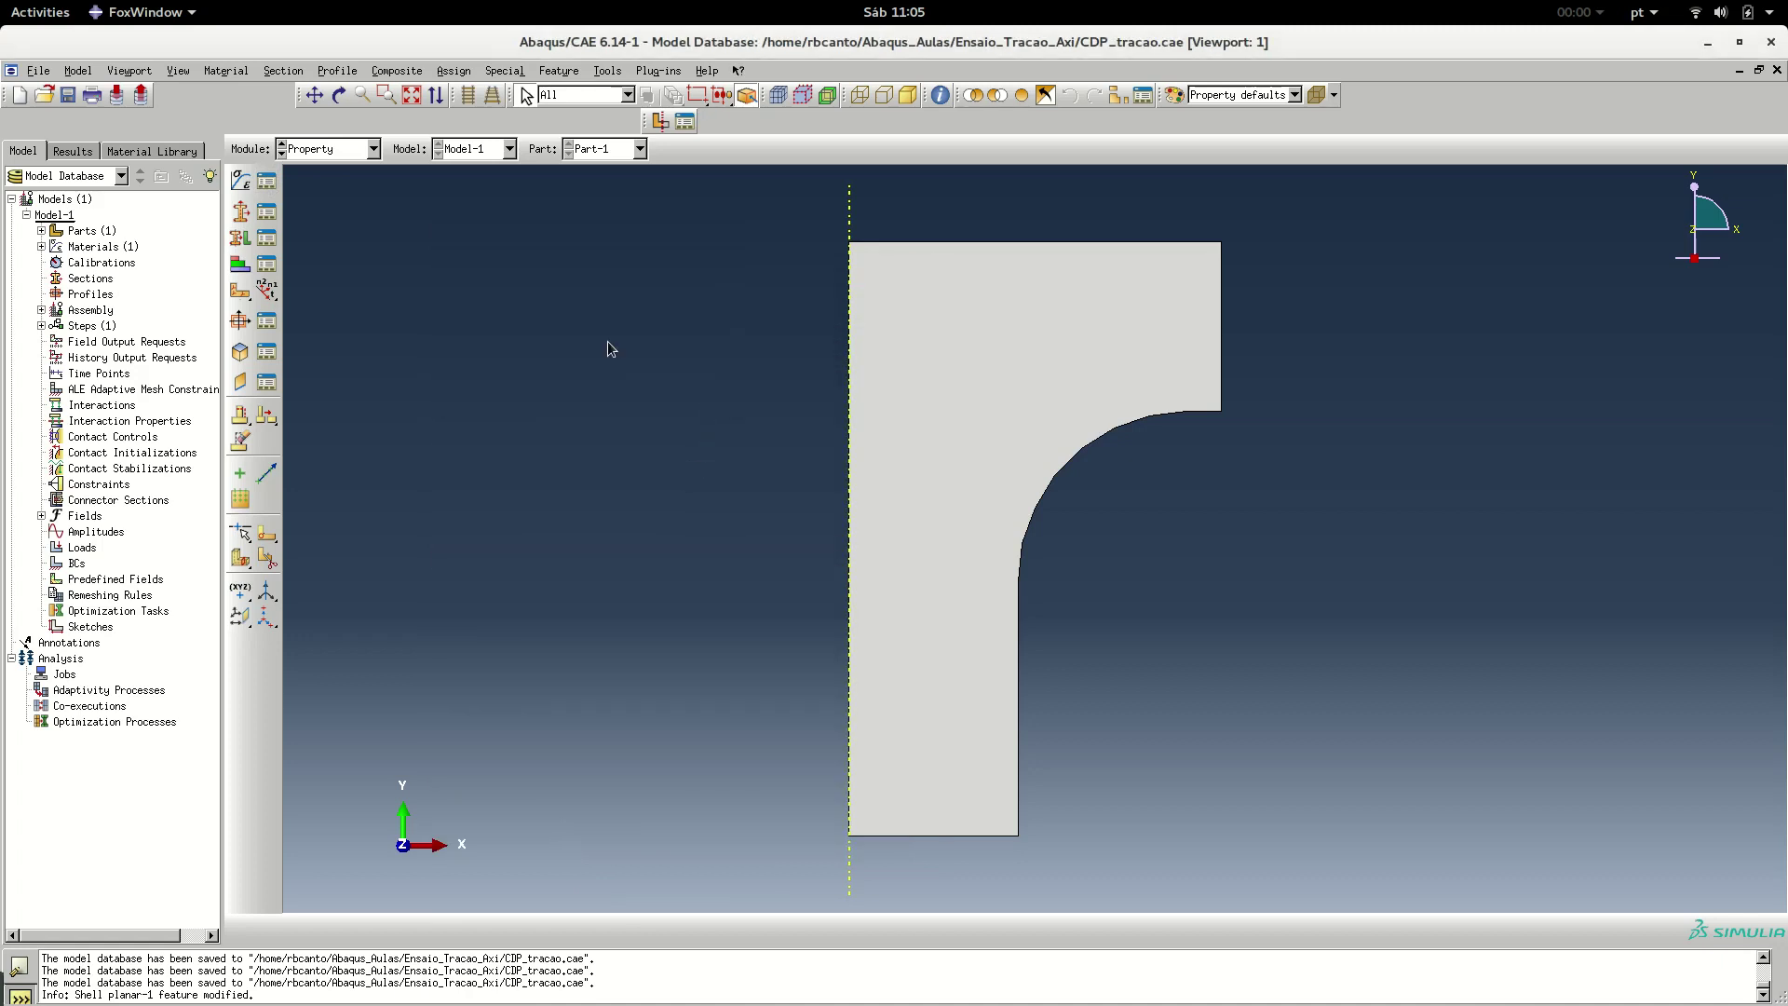
Create a solid, homogeneous section that uses Material-1, with the plane stress/strain thickness option left off
left_click(242, 216)
left_click_drag(244, 734, 689, 433)
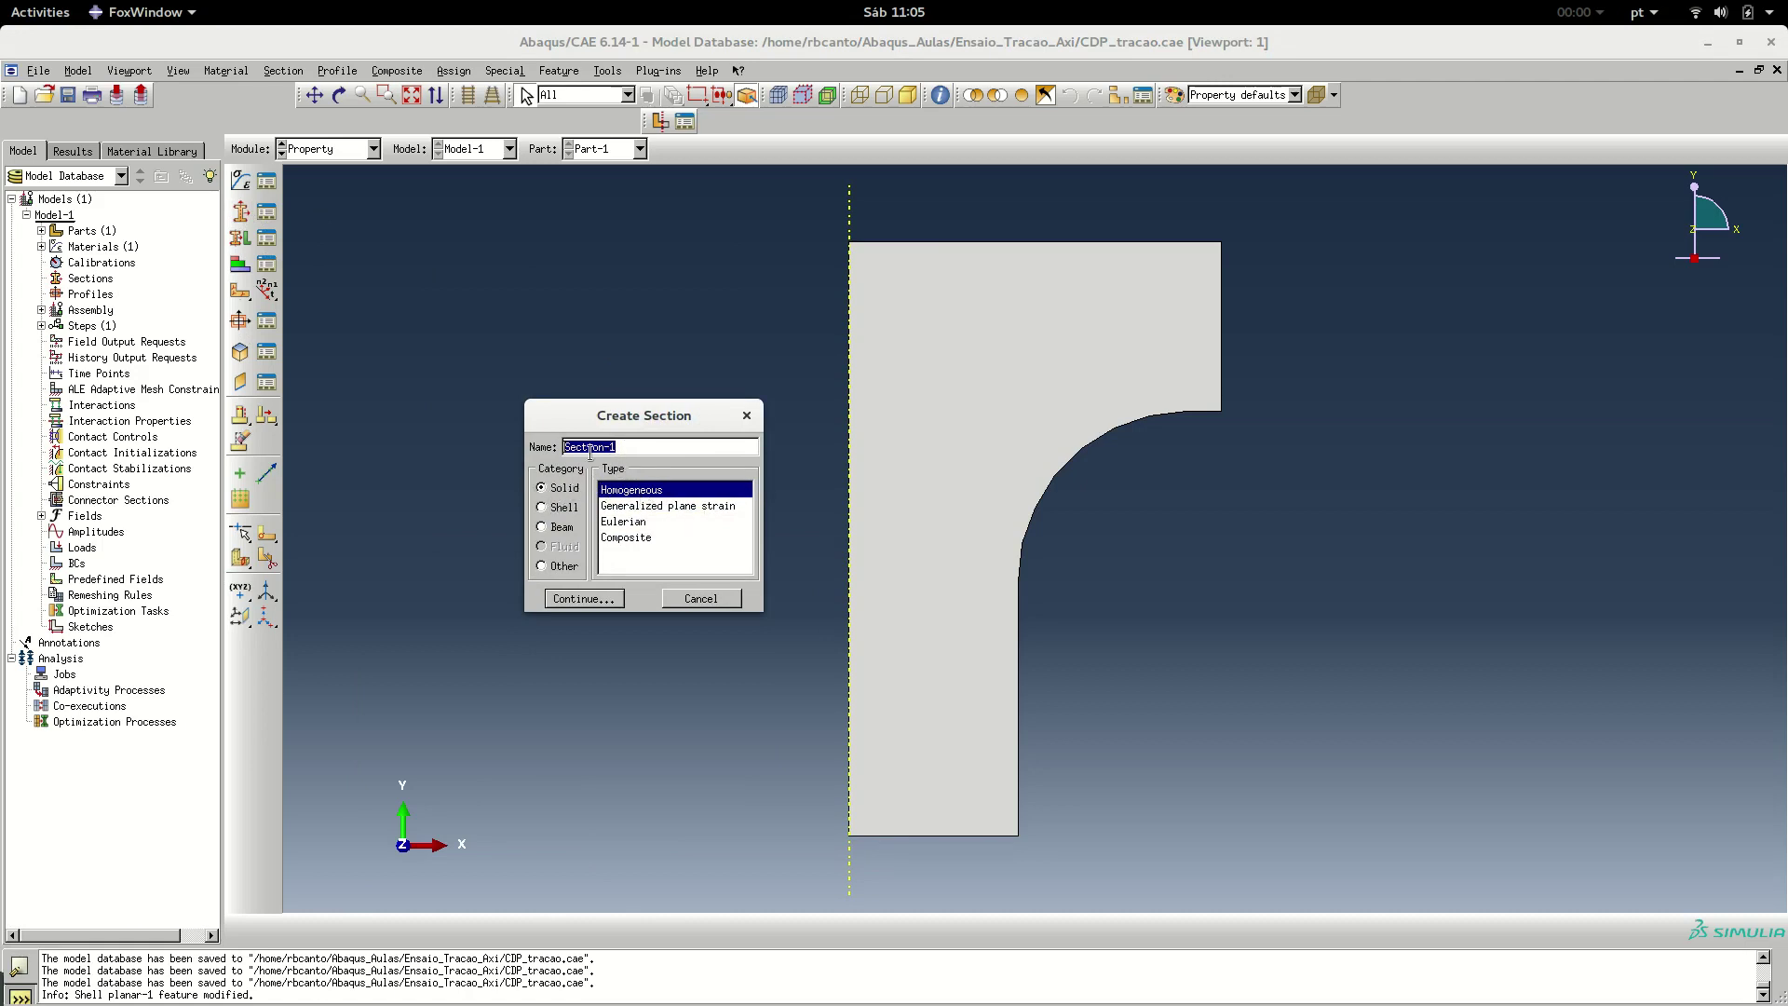
left_click(587, 598)
left_click_drag(298, 715, 675, 448)
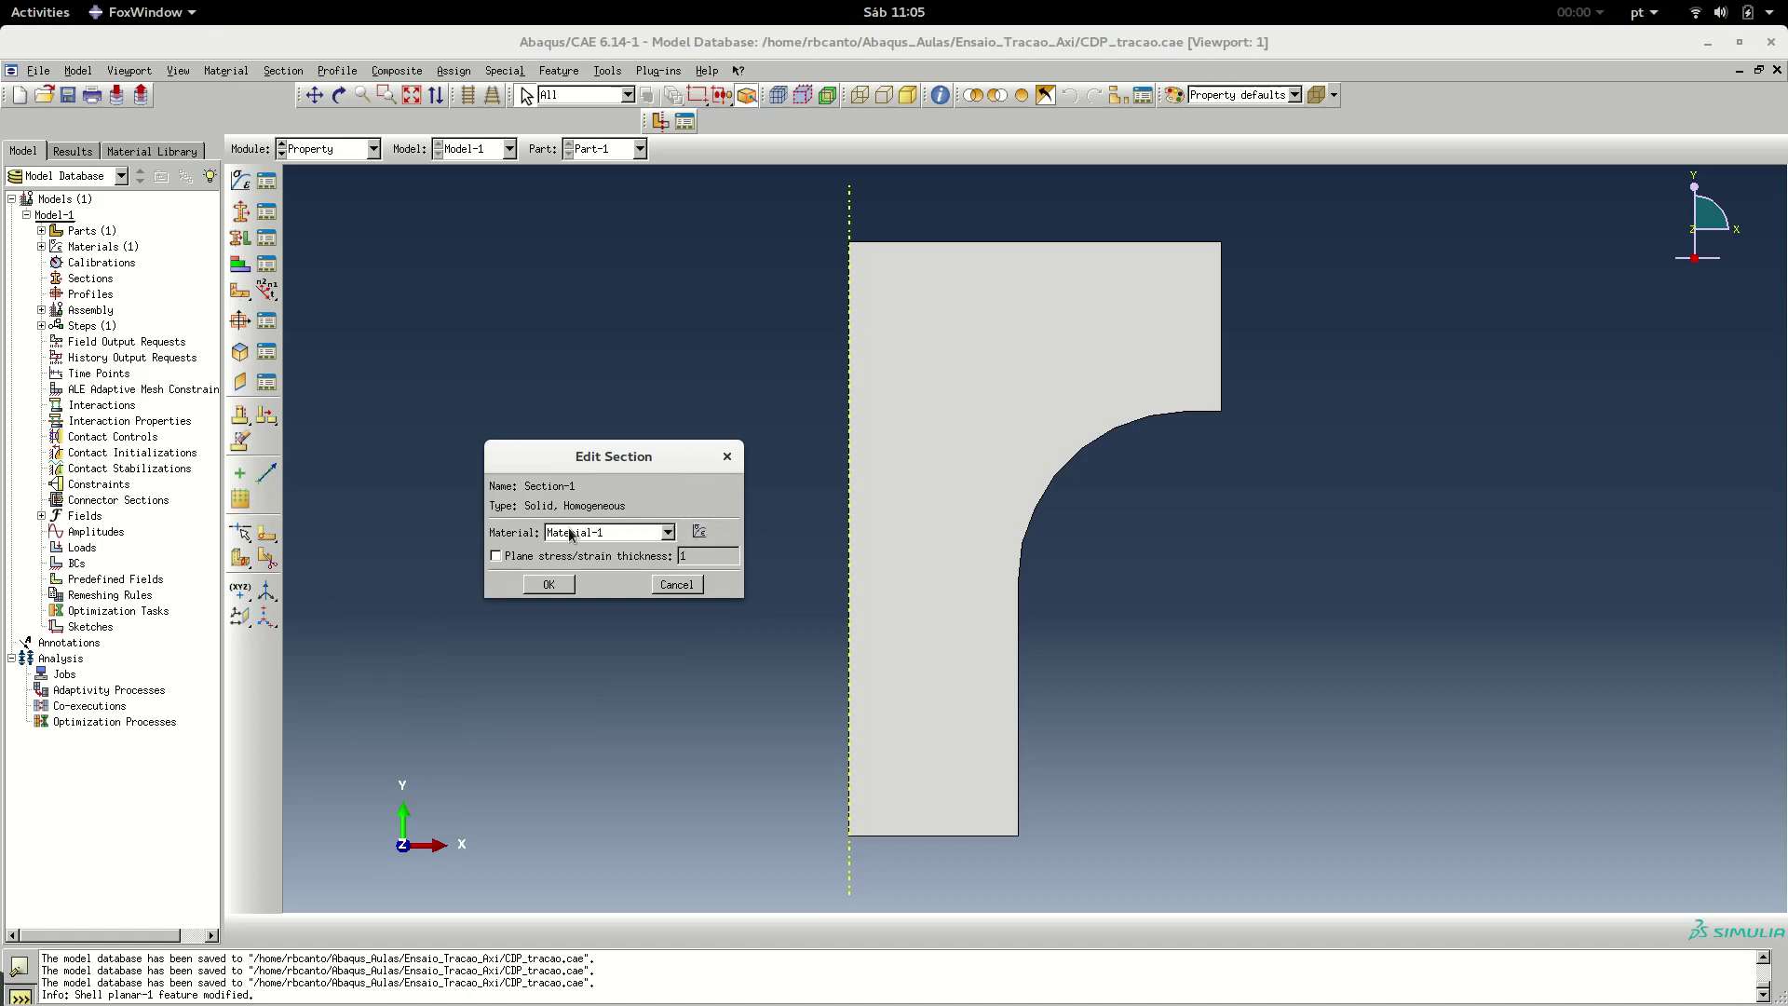
left_click(668, 533)
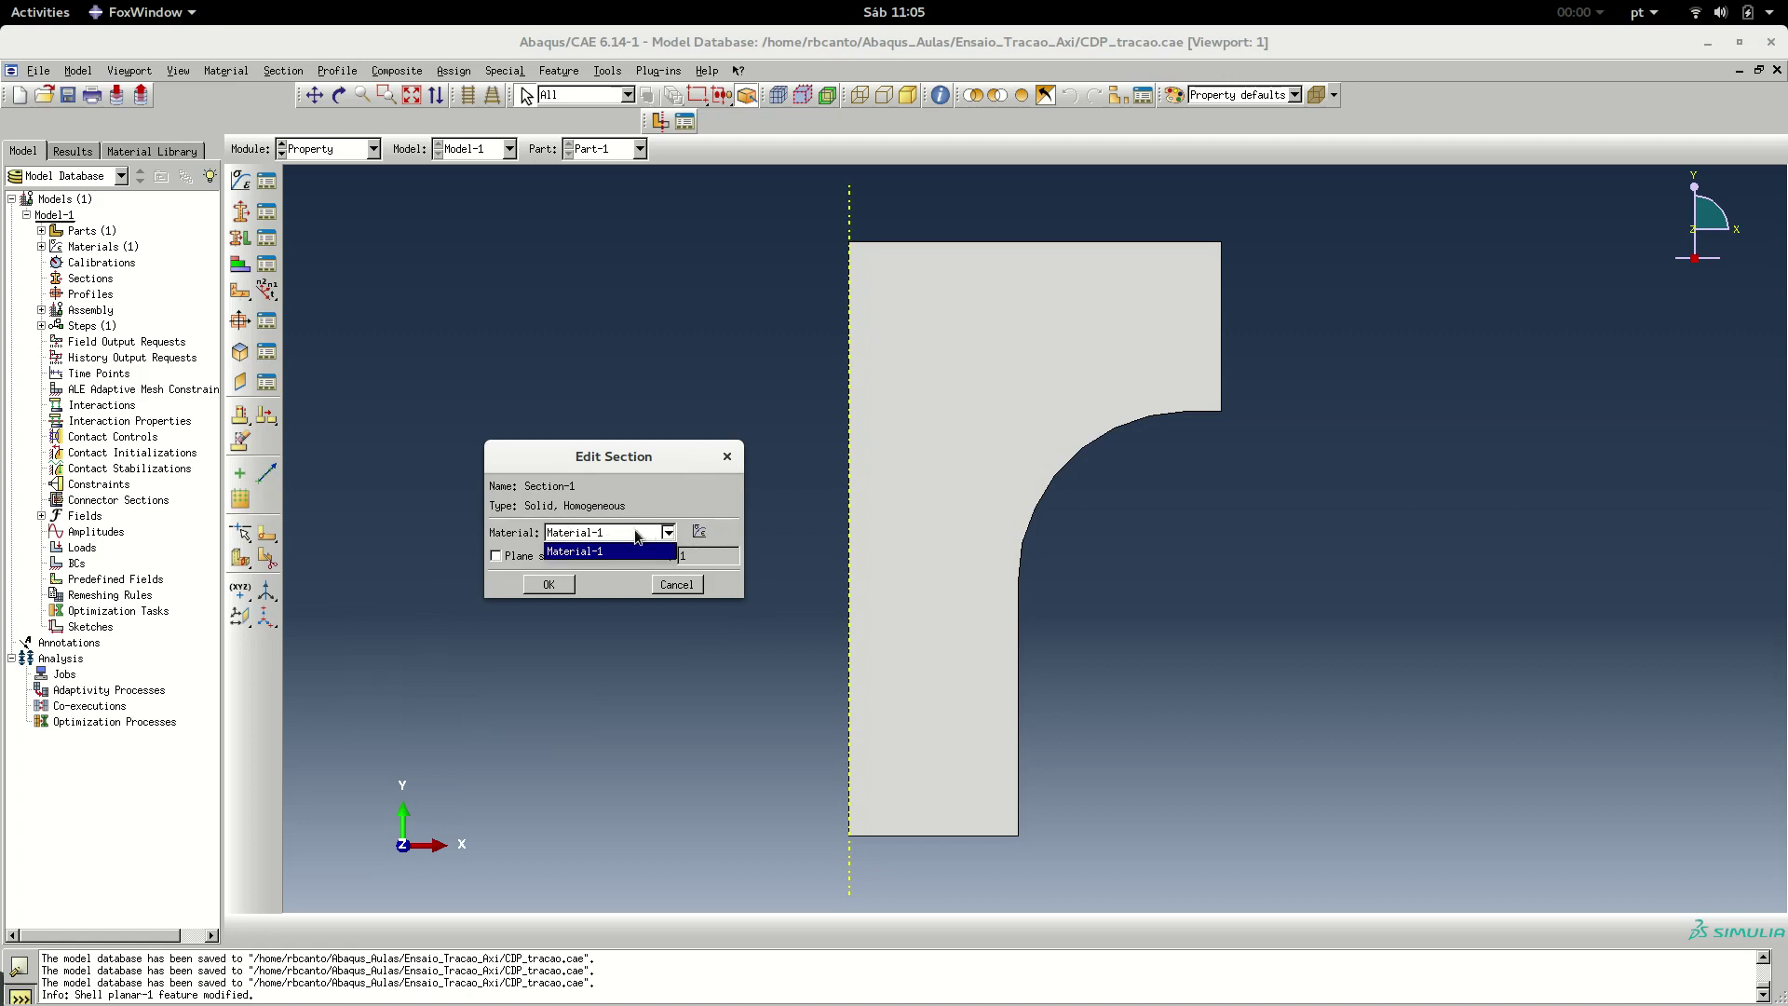
left_click(629, 538)
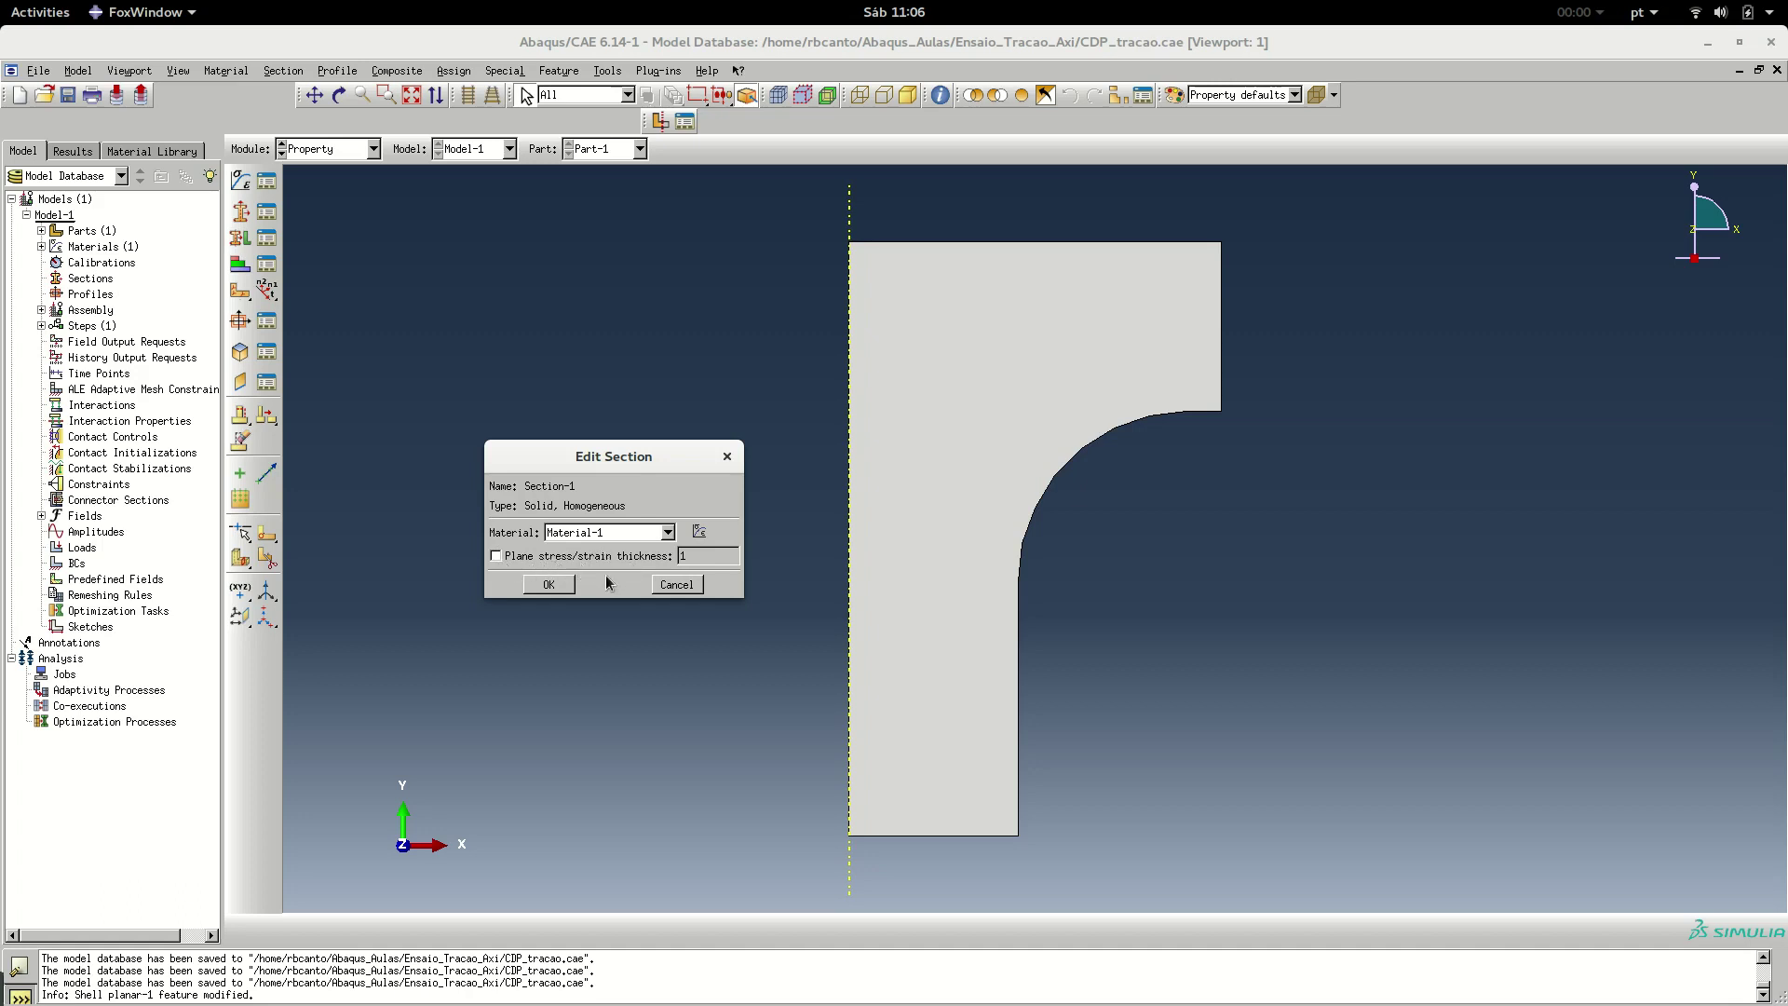
left_click(495, 556)
left_click(495, 558)
left_click(544, 585)
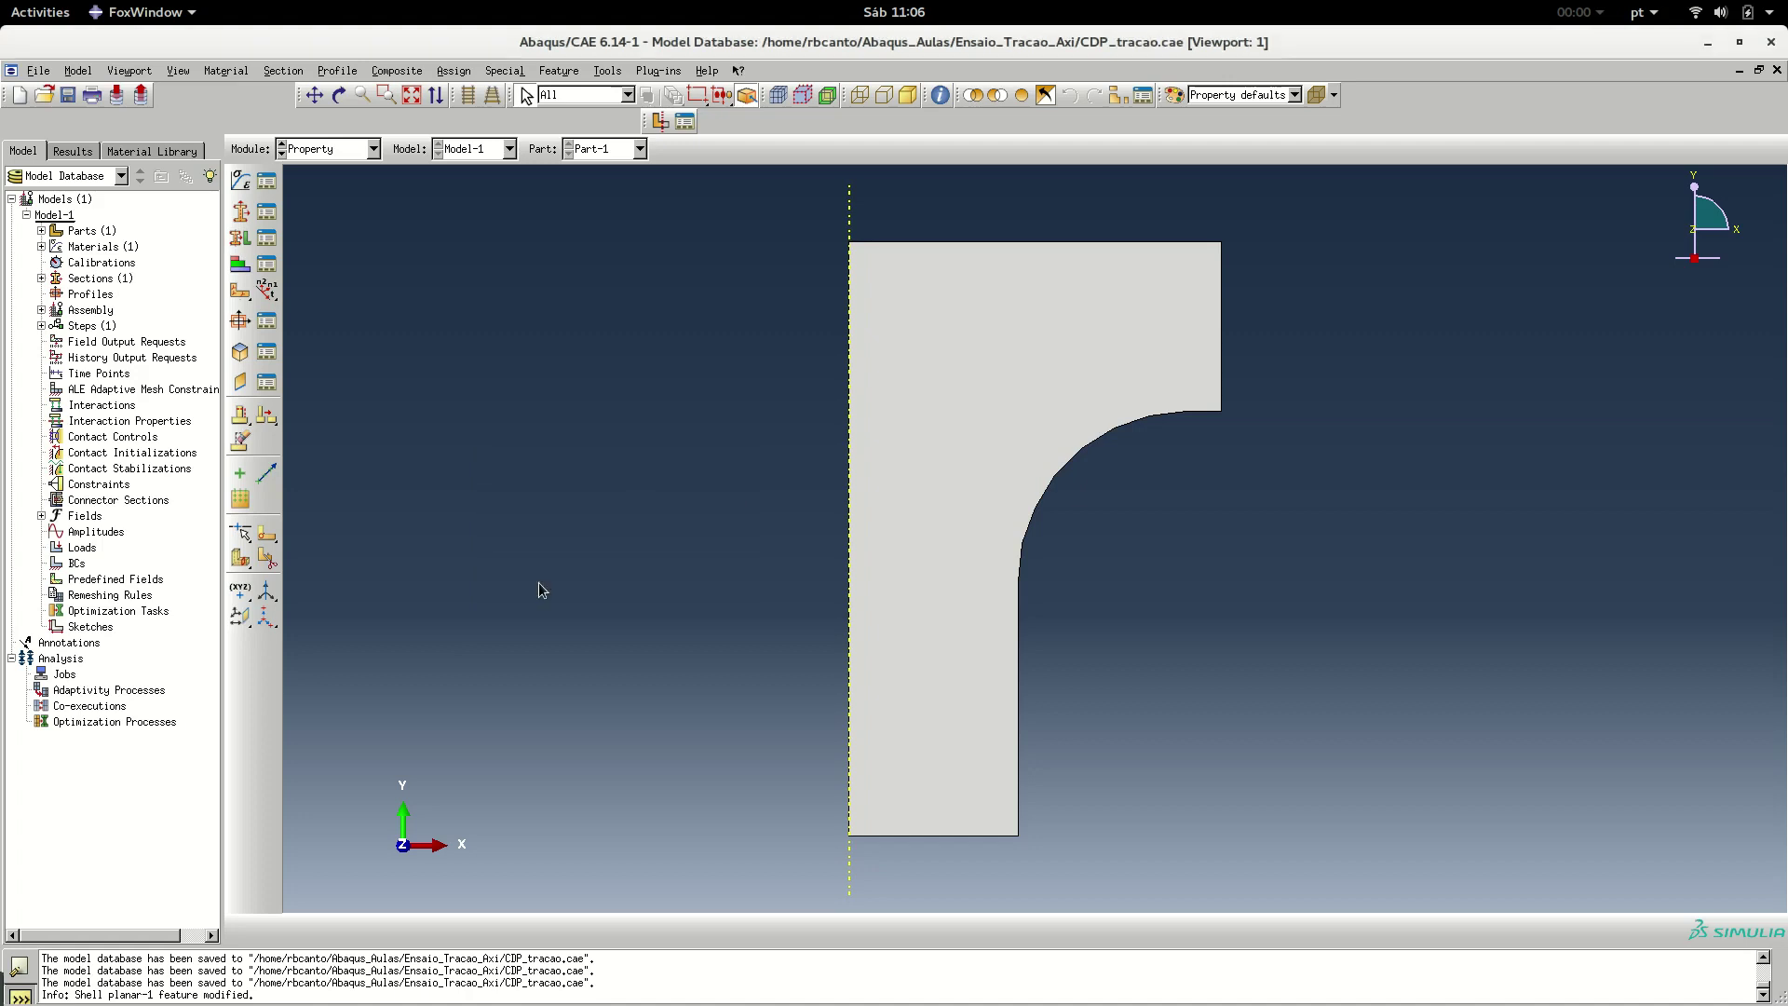
Assign Section-1 to the whole specimen face, creating the set Set-1 and taking the thickness from the section
left_click(246, 239)
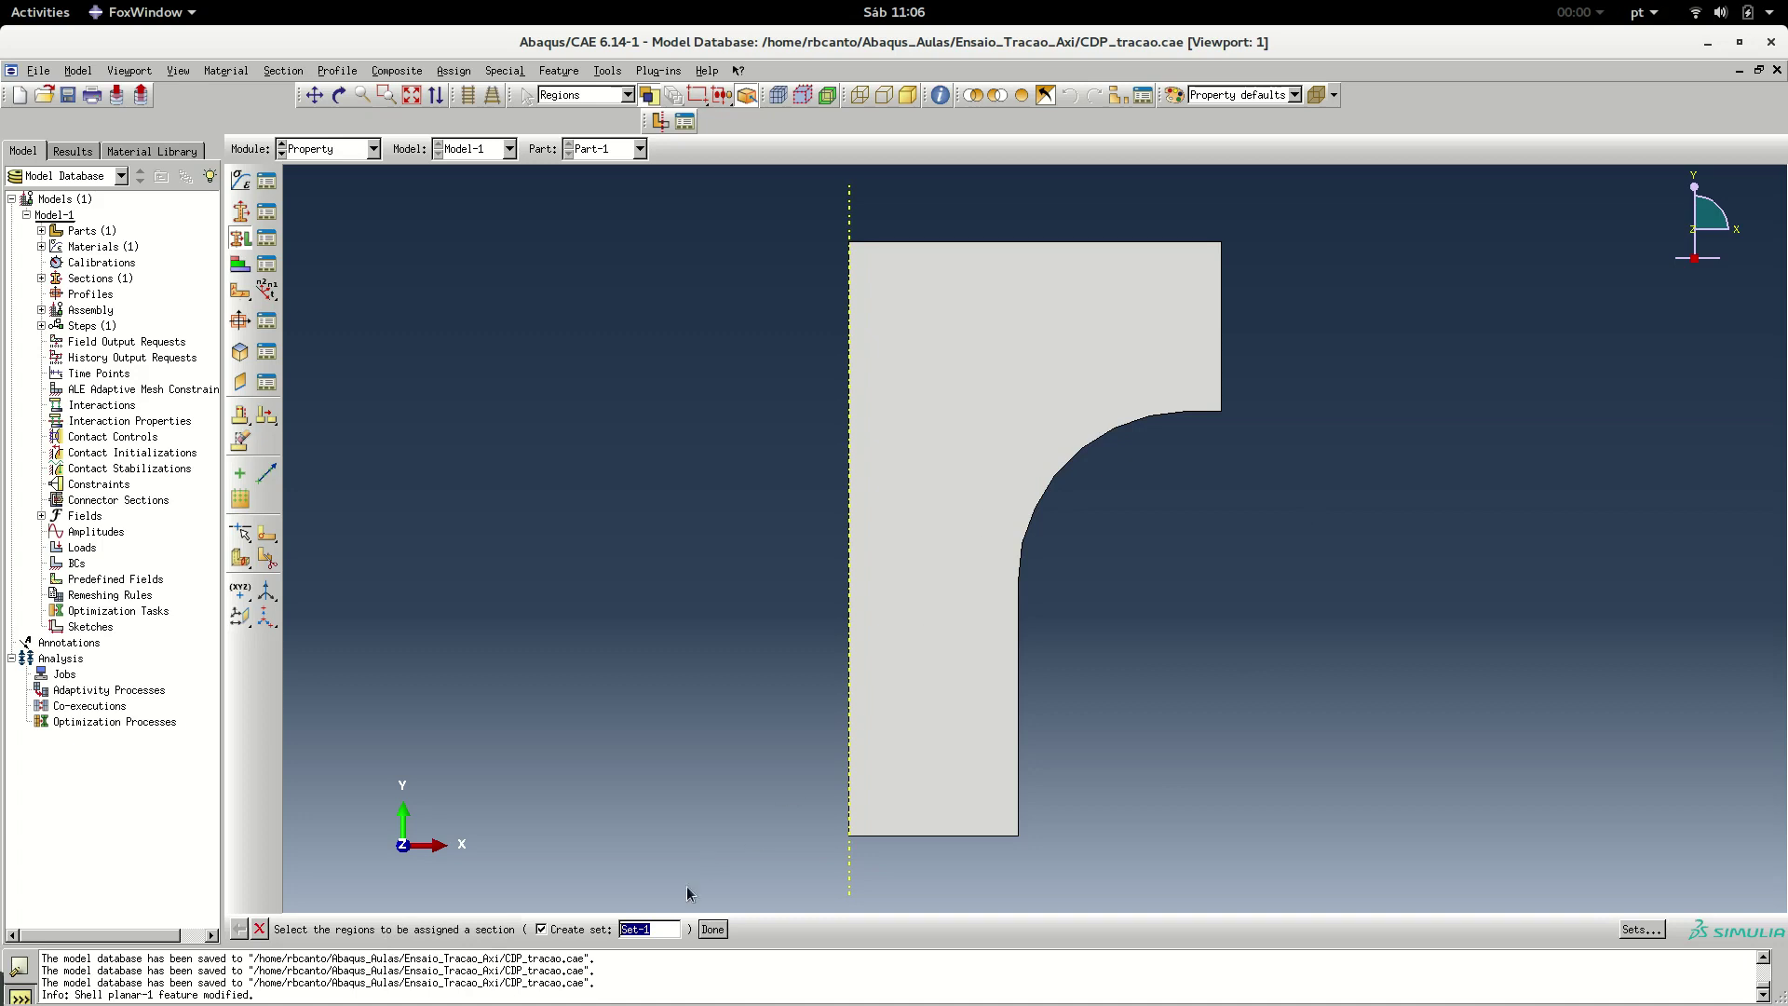
left_click(980, 495)
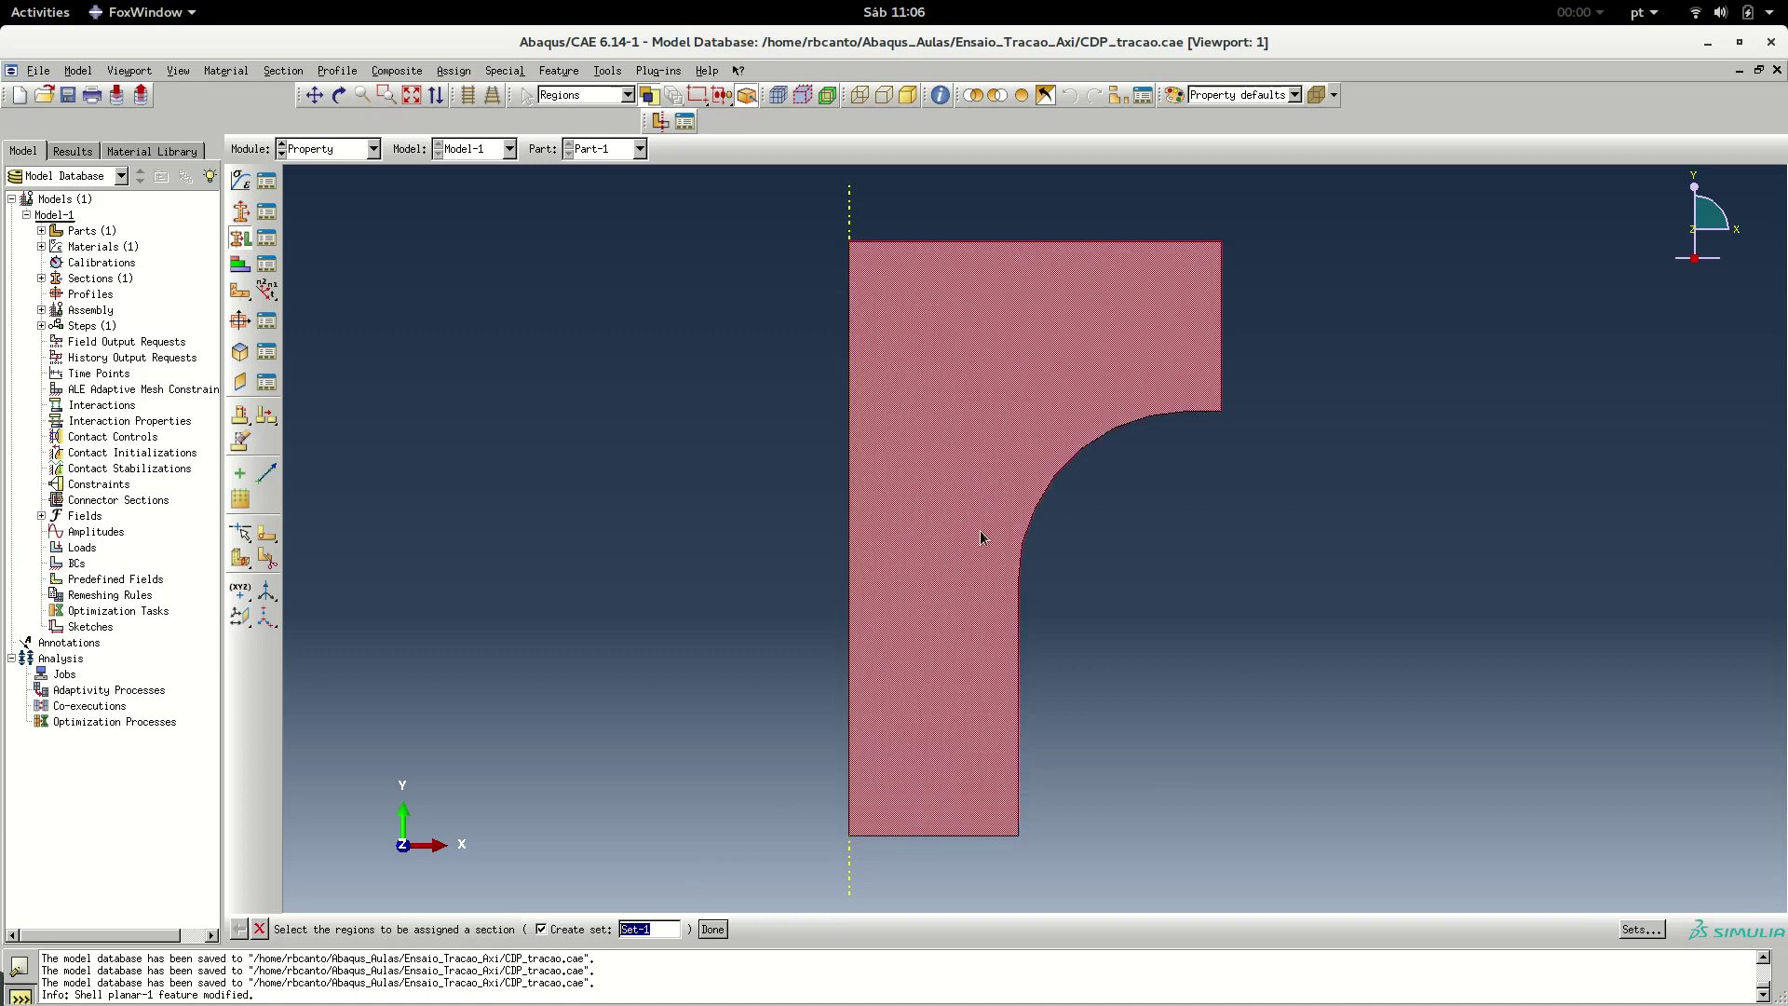
left_click(717, 931)
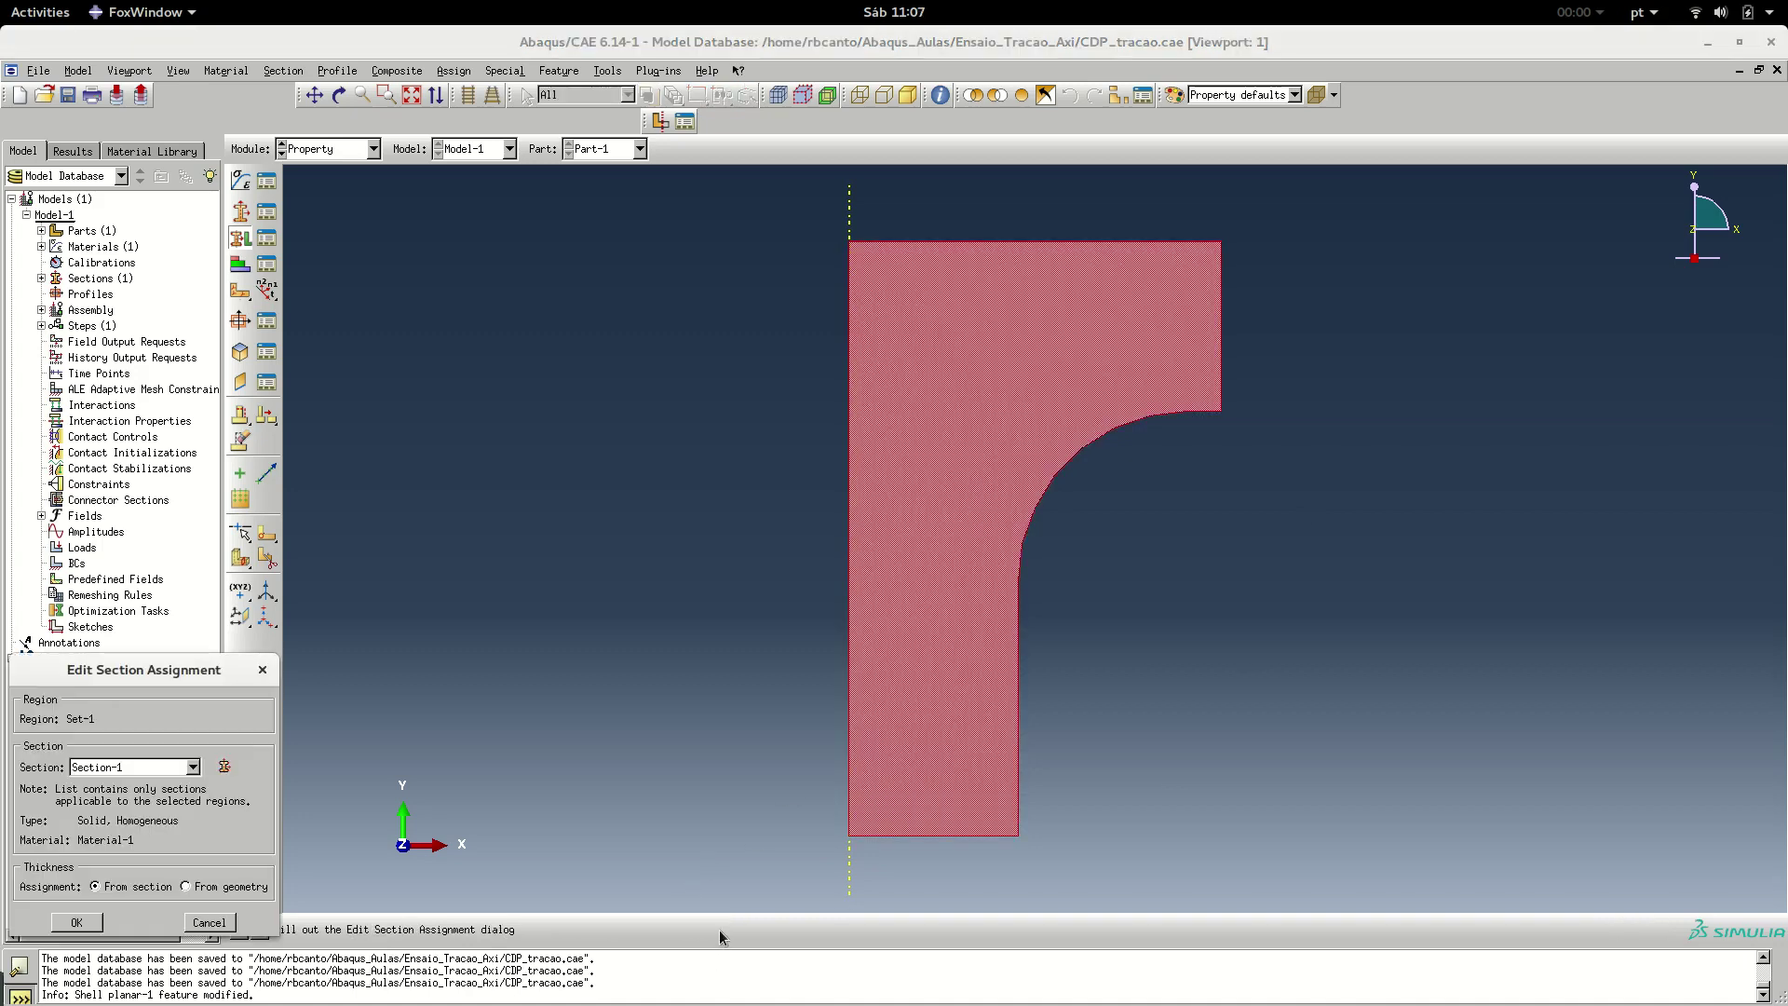
left_click(124, 769)
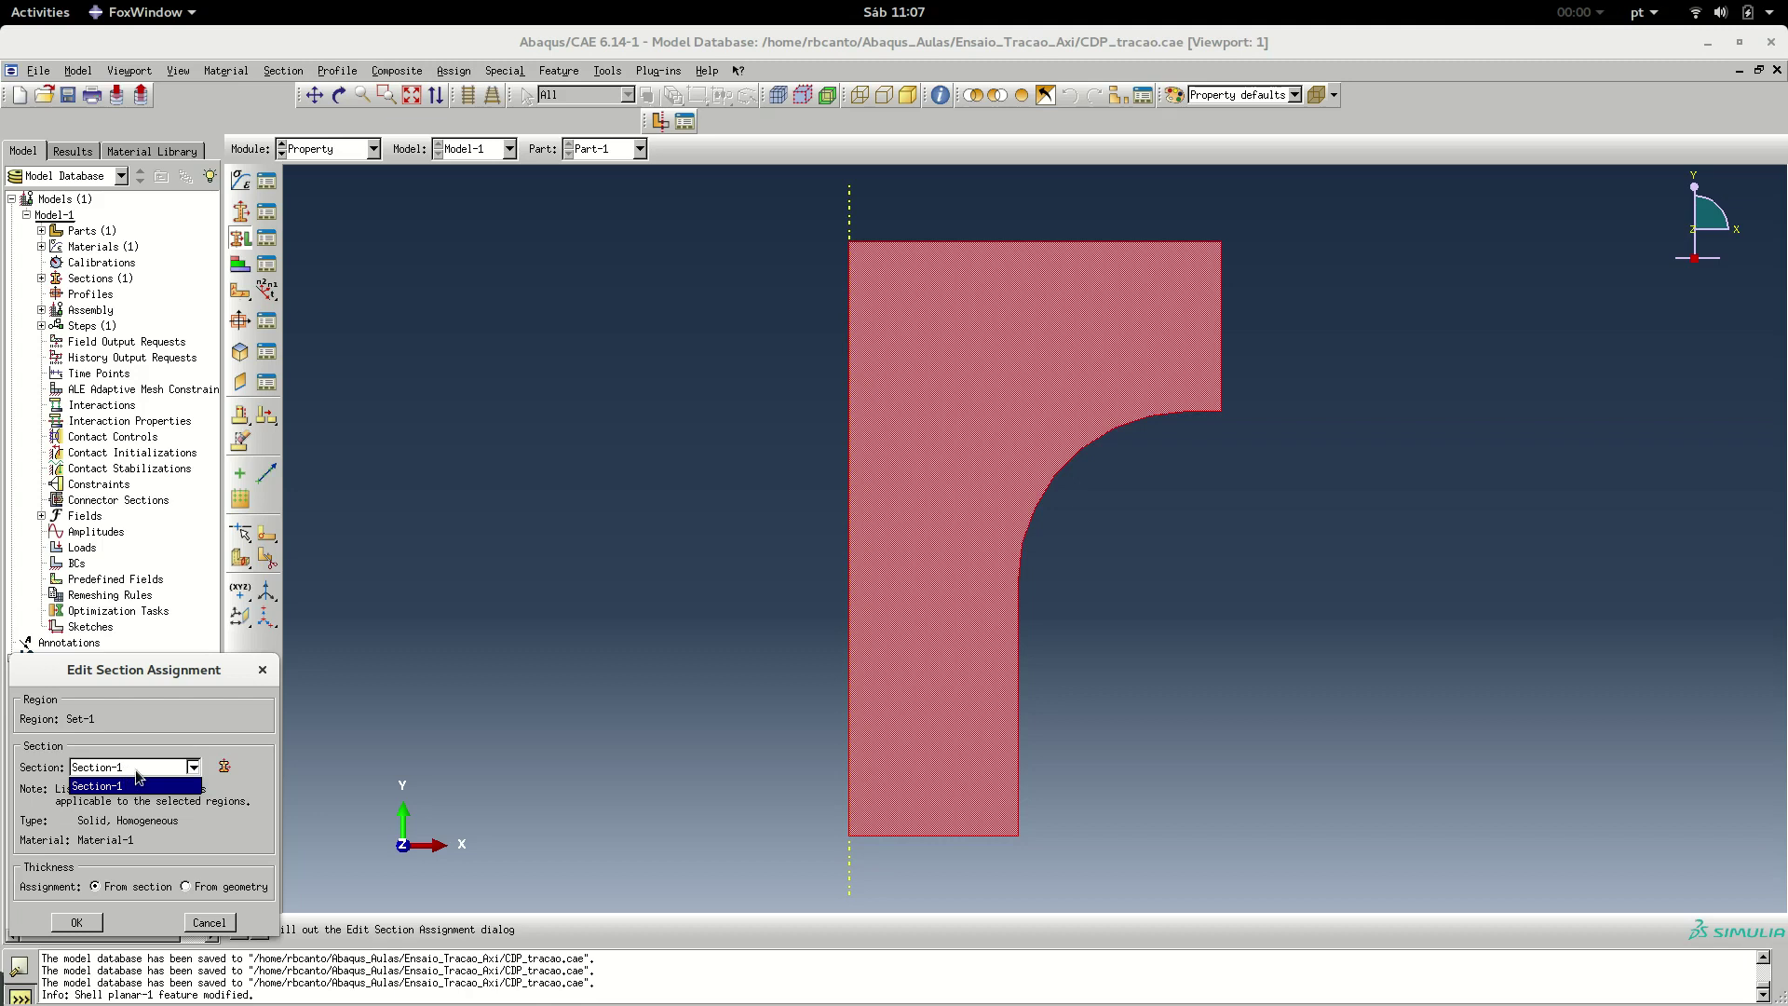
left_click(144, 769)
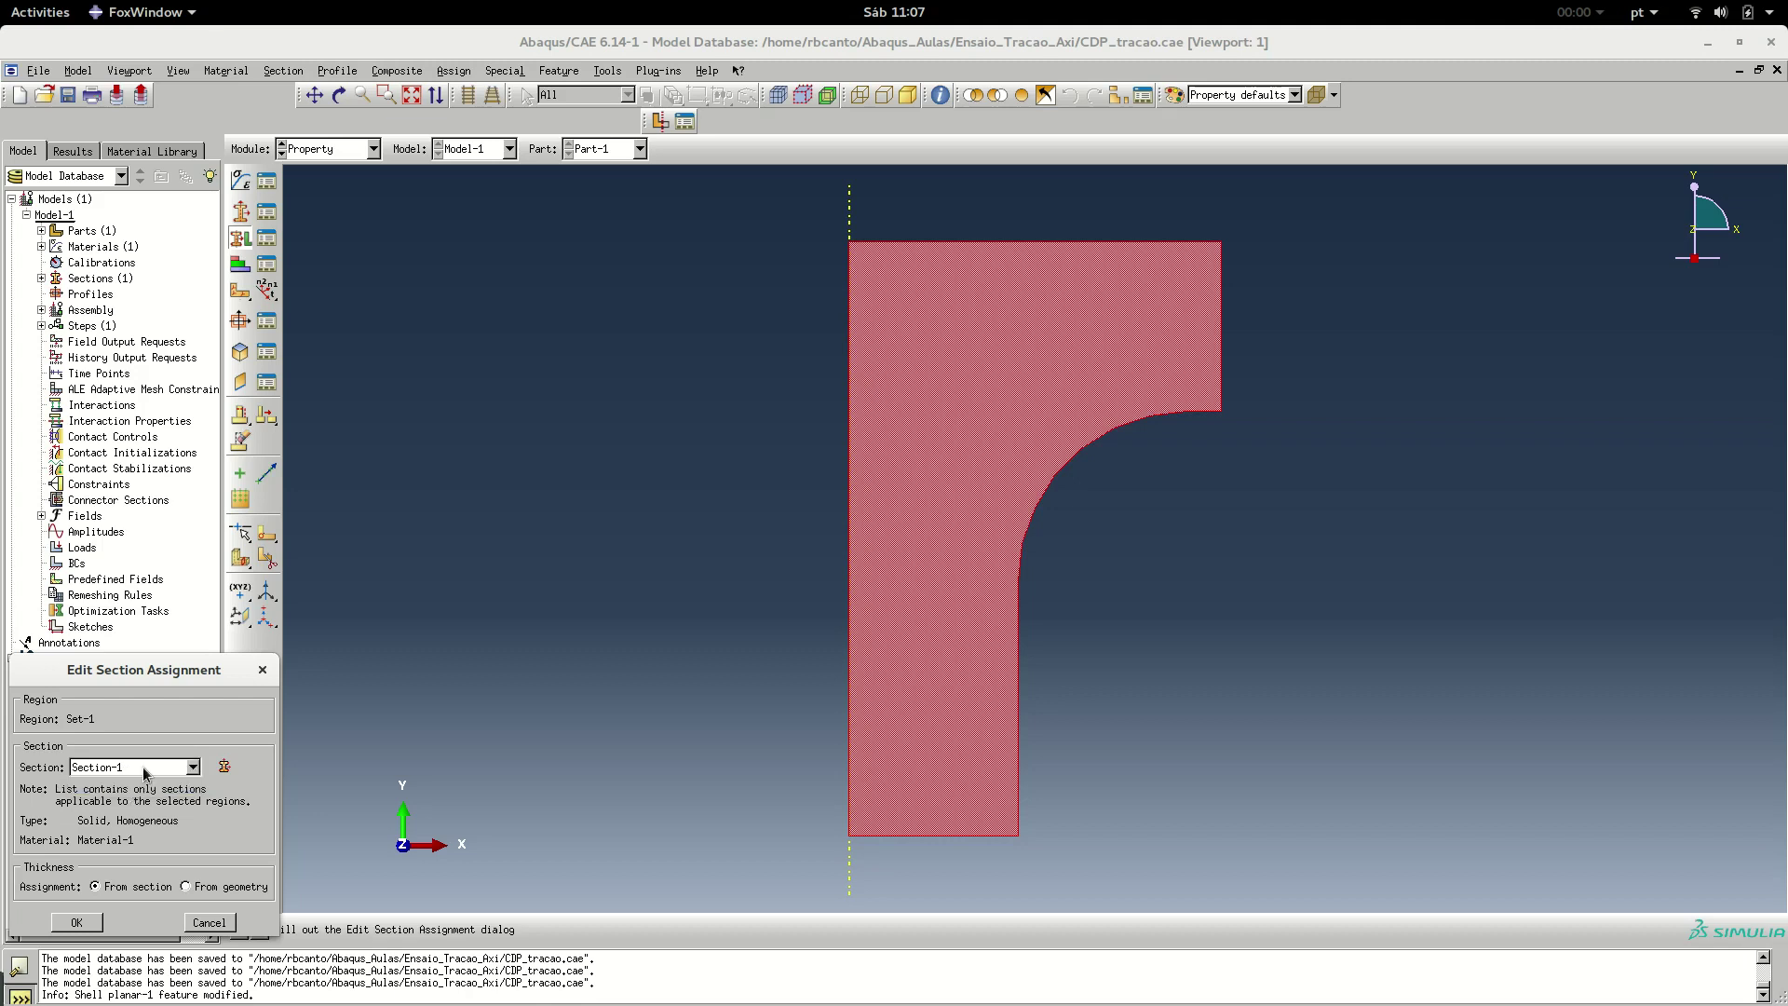
left_click(78, 922)
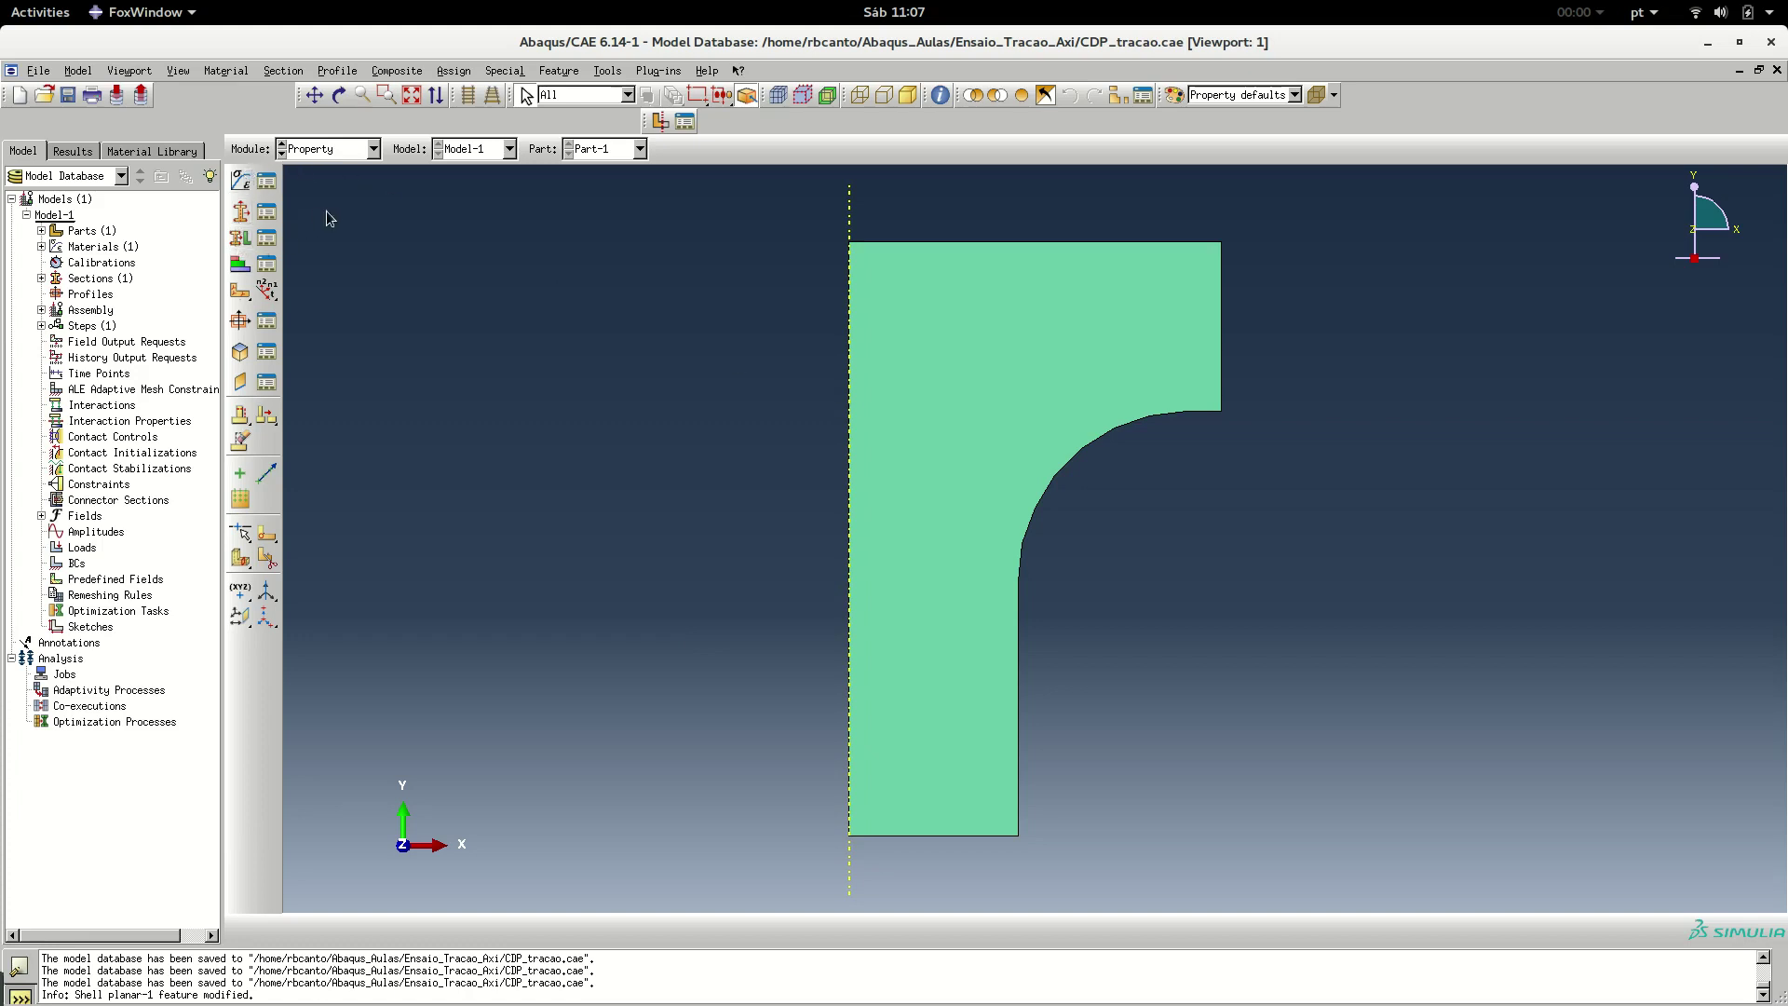
Switch to the Assembly module and create a dependent instance of Part-1
left_click(346, 152)
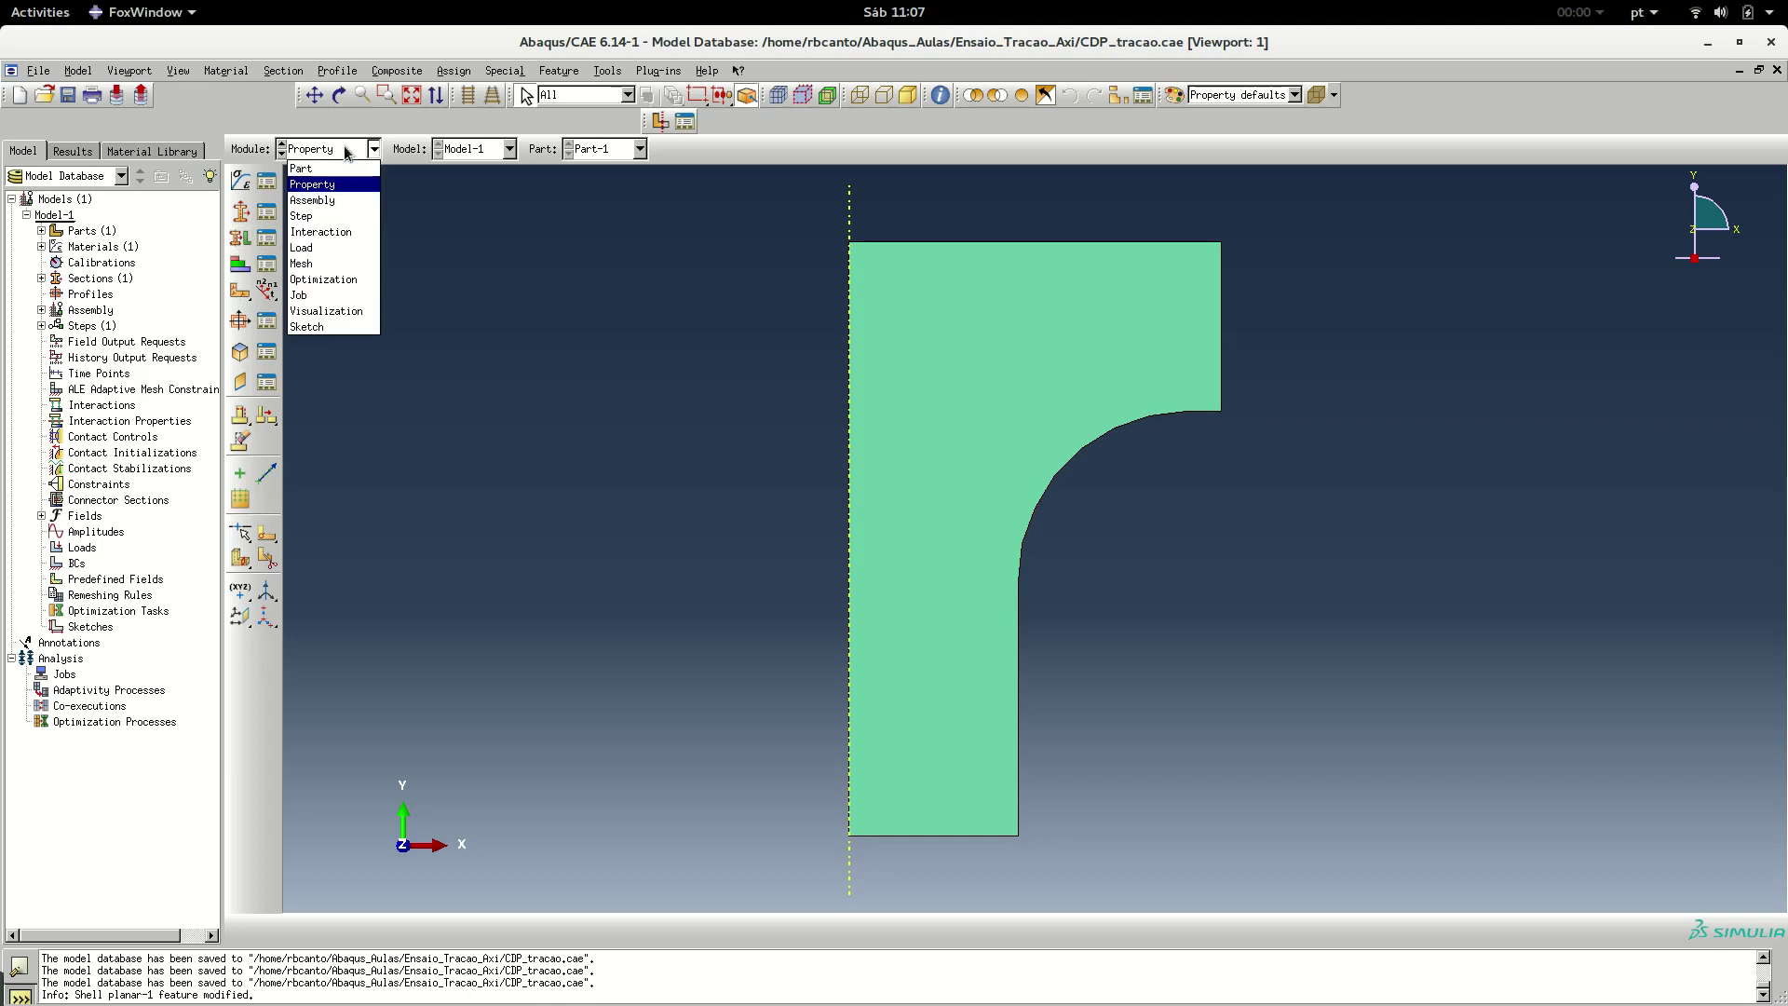
left_click(350, 201)
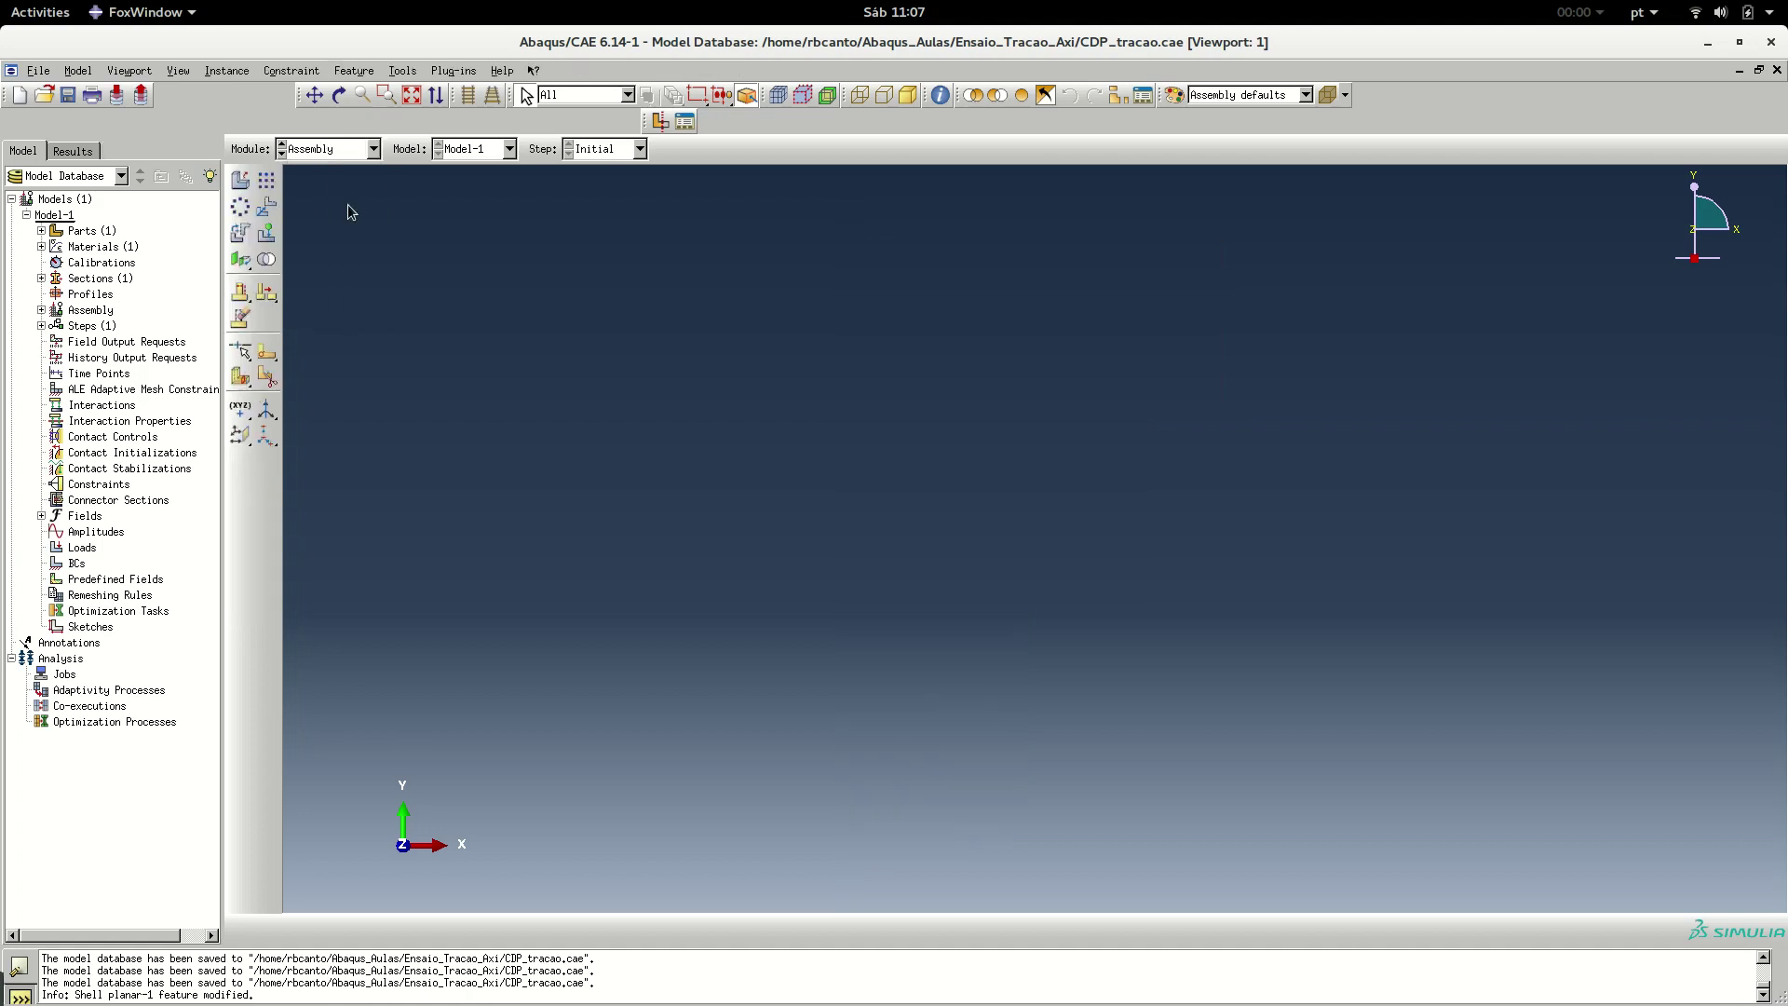
left_click(241, 183)
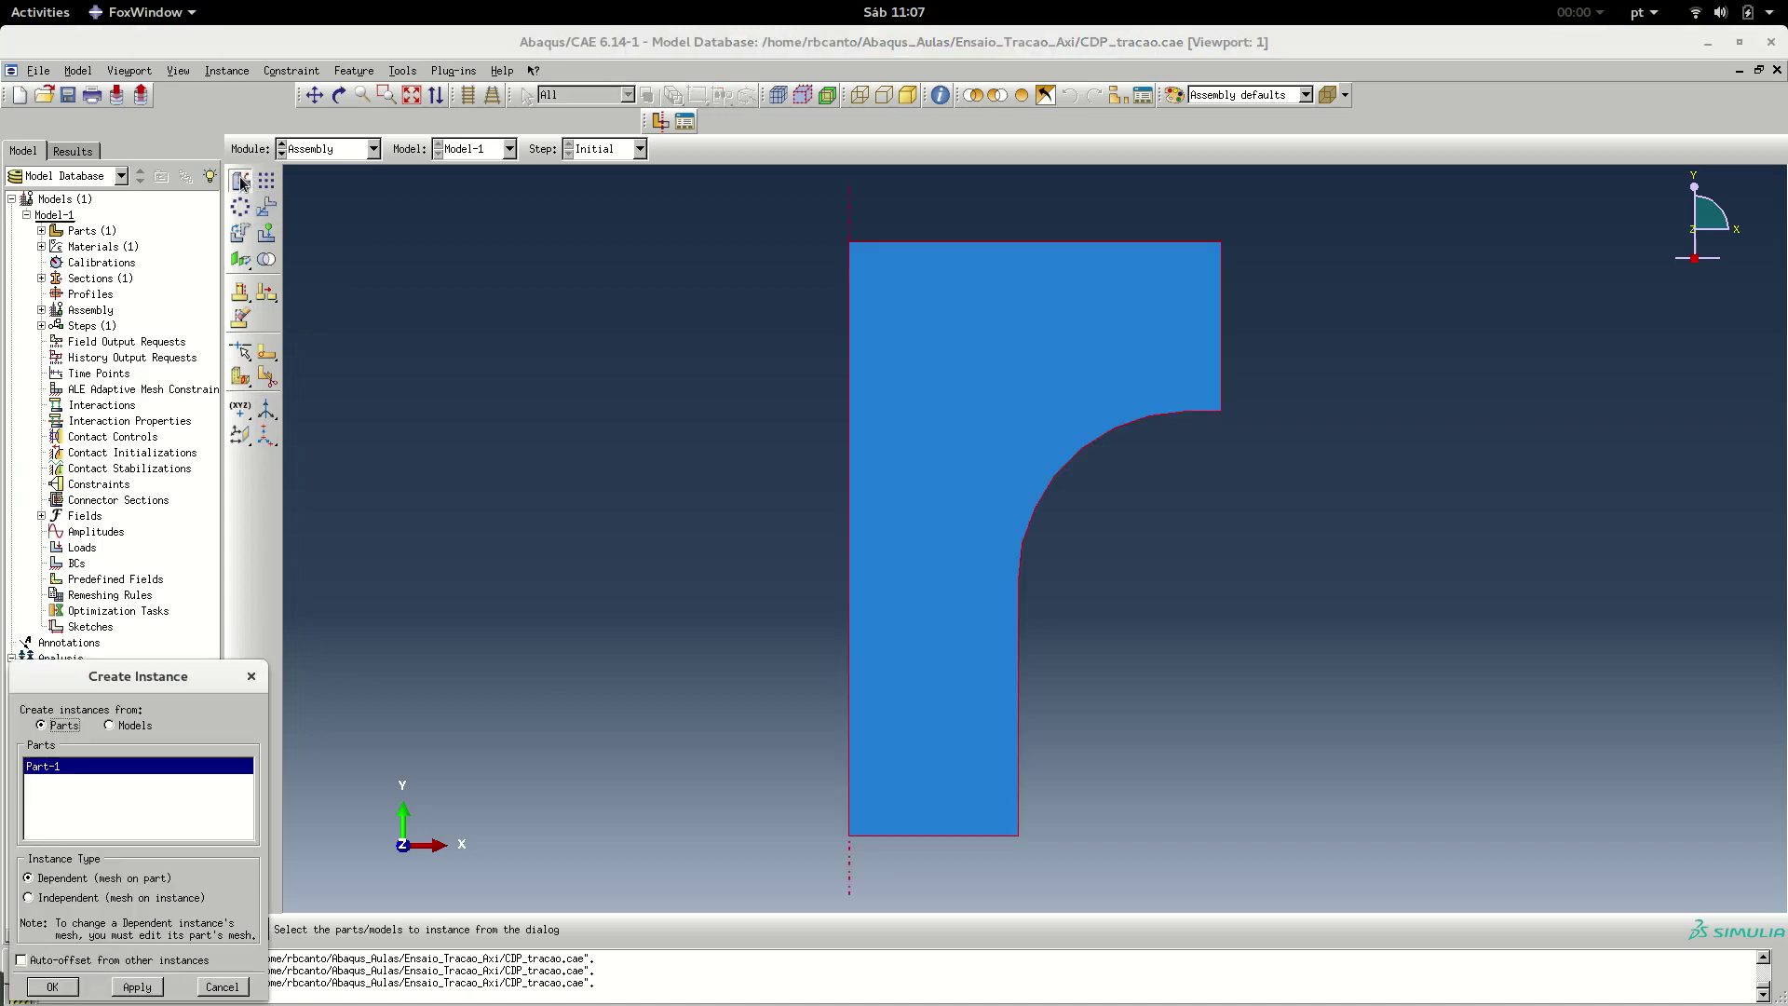
left_click_drag(172, 676, 593, 332)
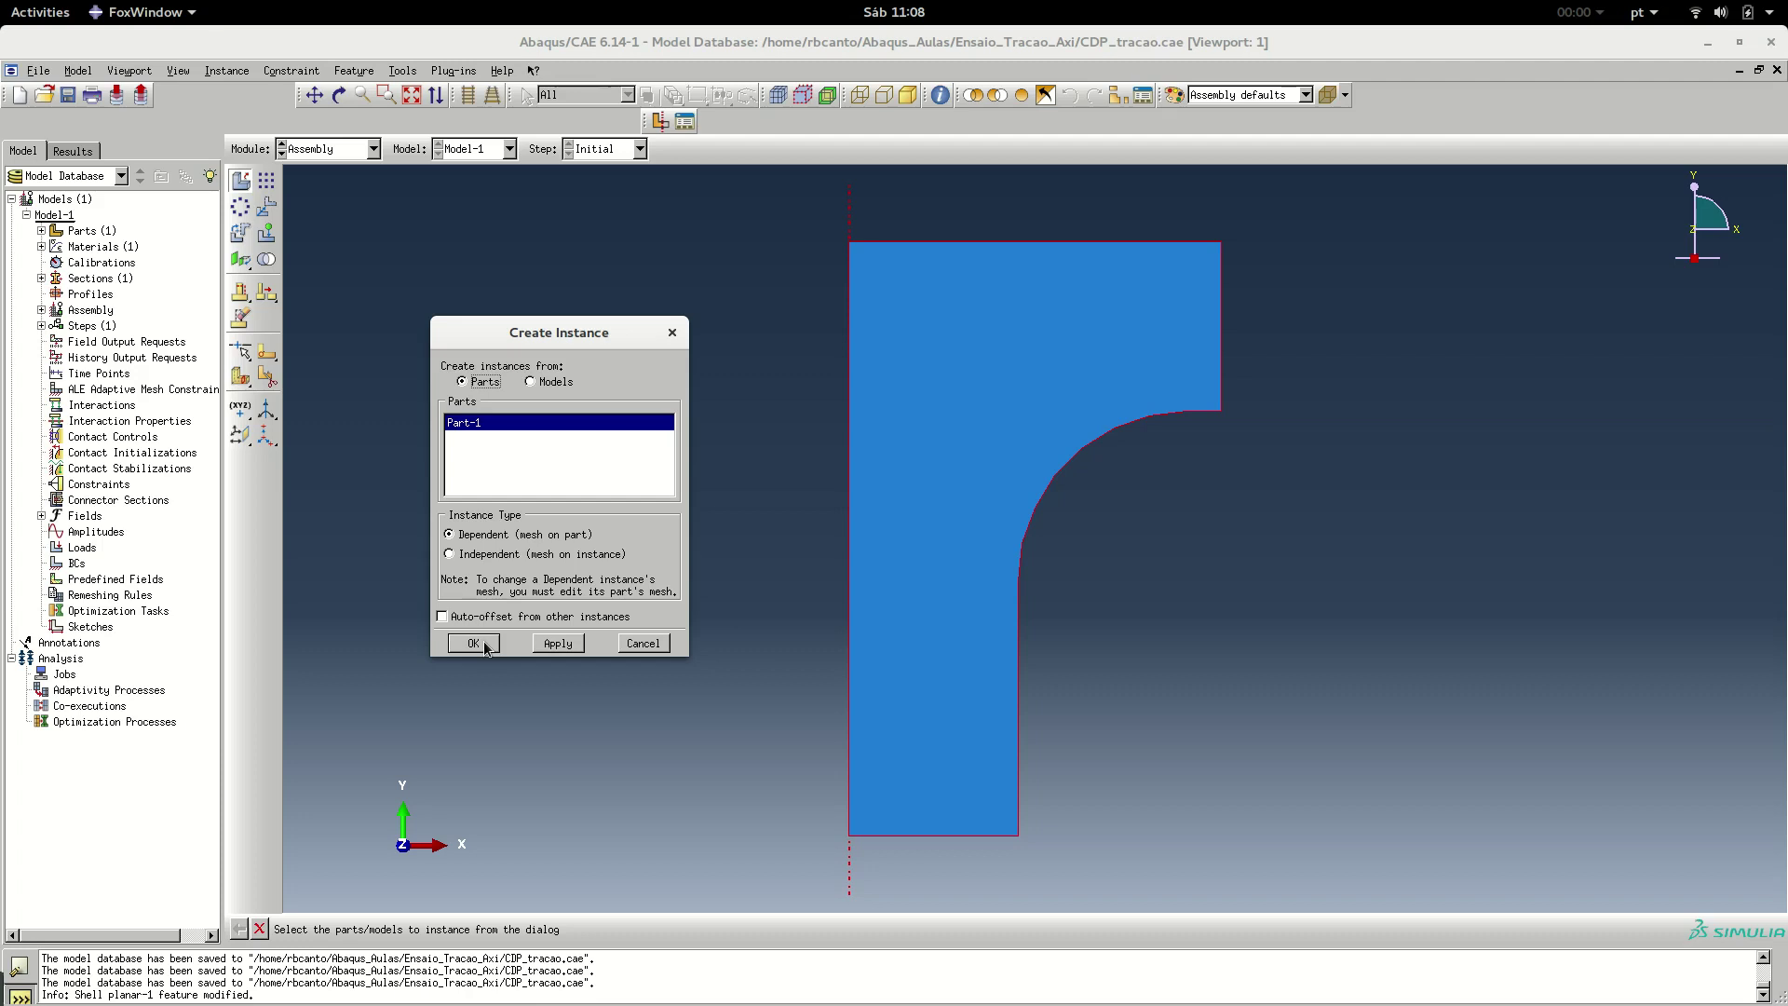
left_click(473, 642)
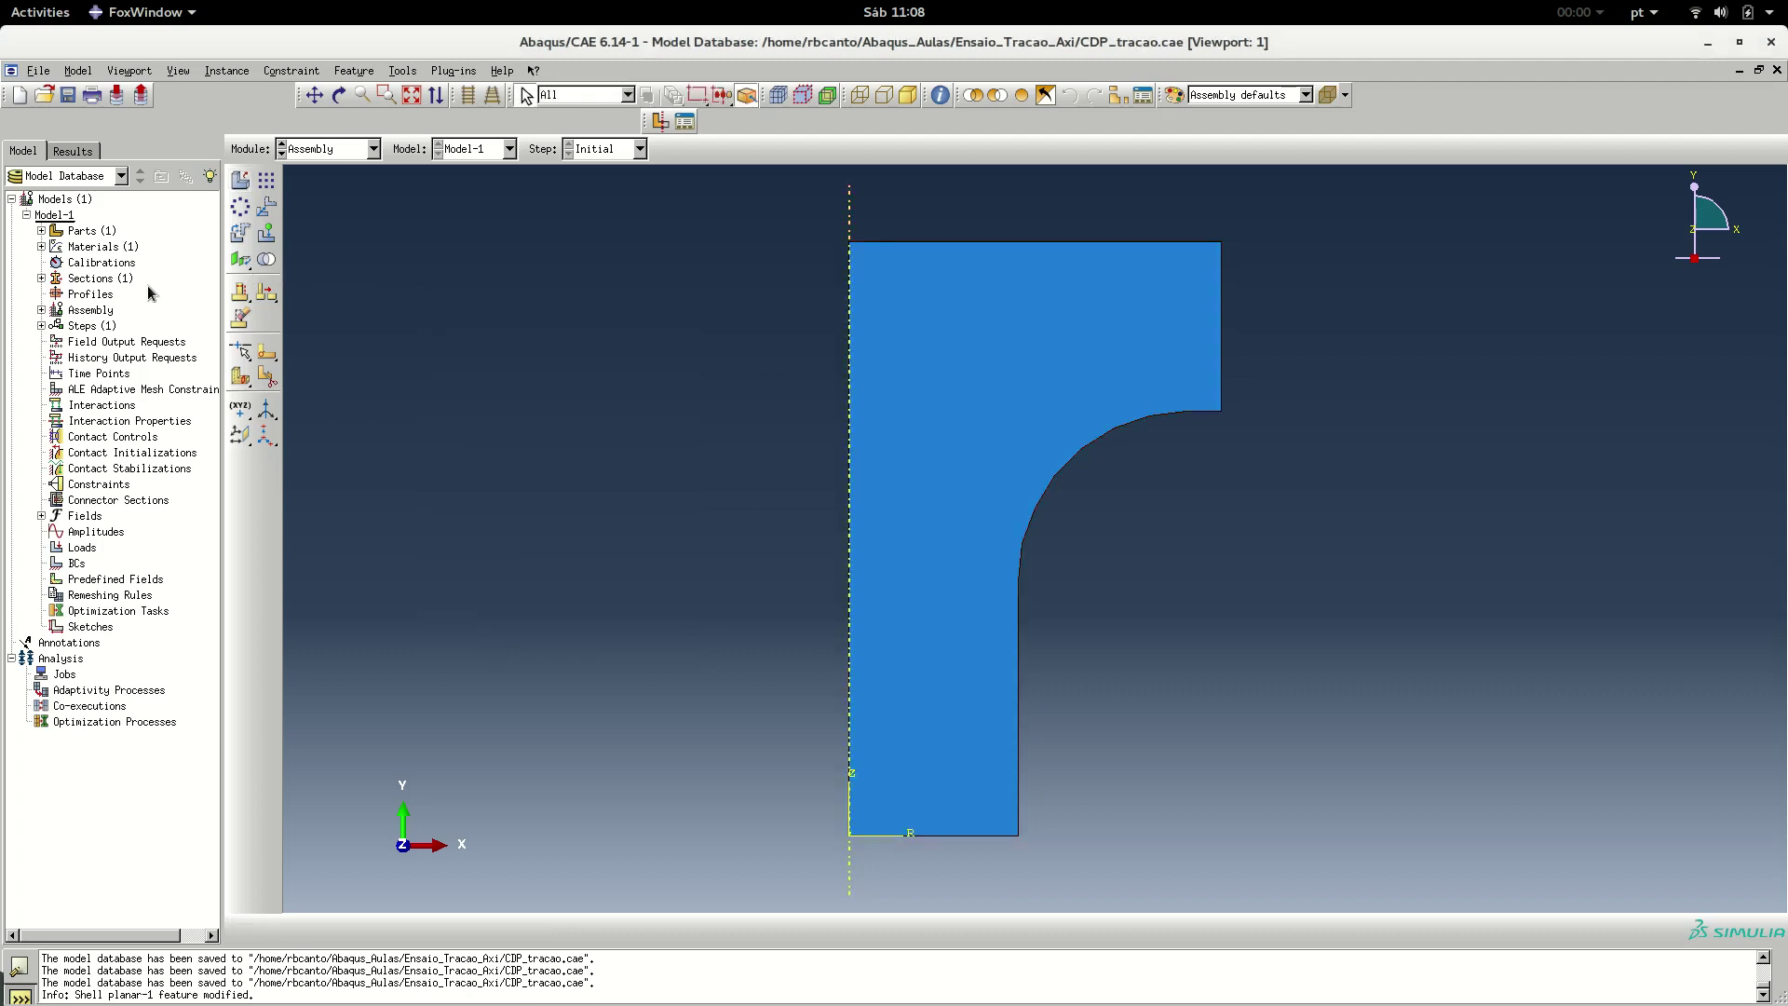
Examine the model tree's assembly instance, section, material and Part-1 entries, down to the section sketch and section assignment
left_click(41, 310)
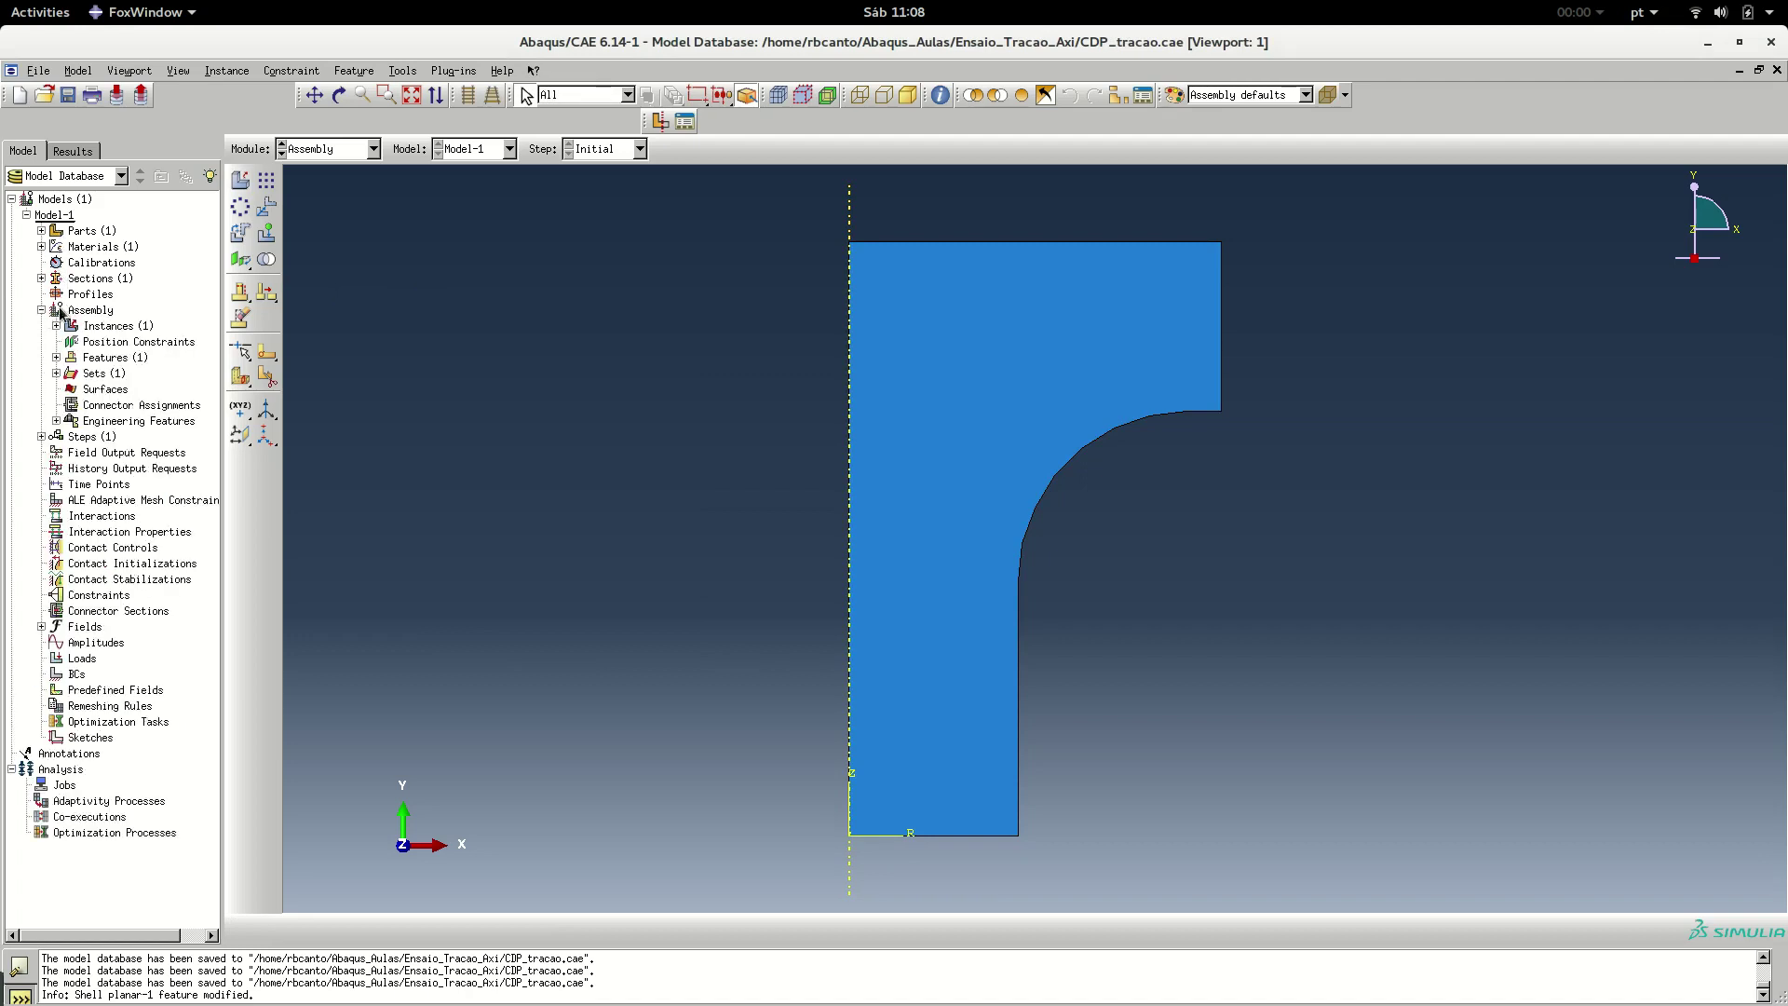
left_click(56, 326)
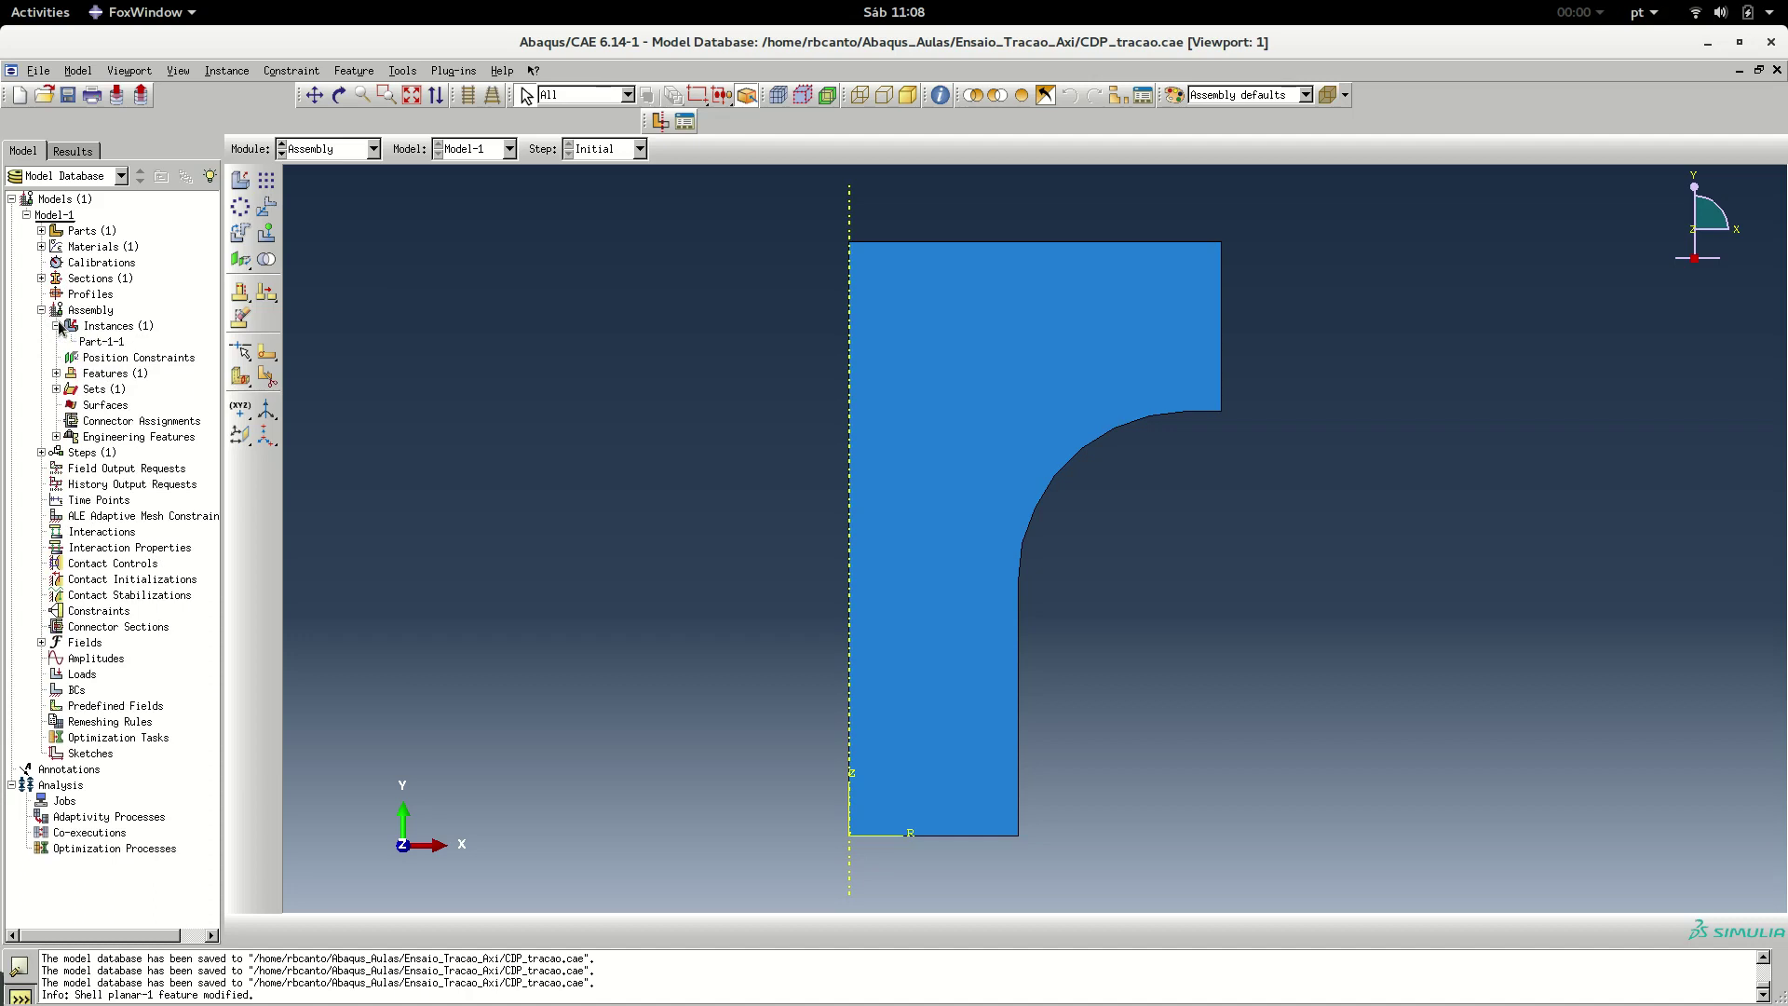
left_click(104, 342)
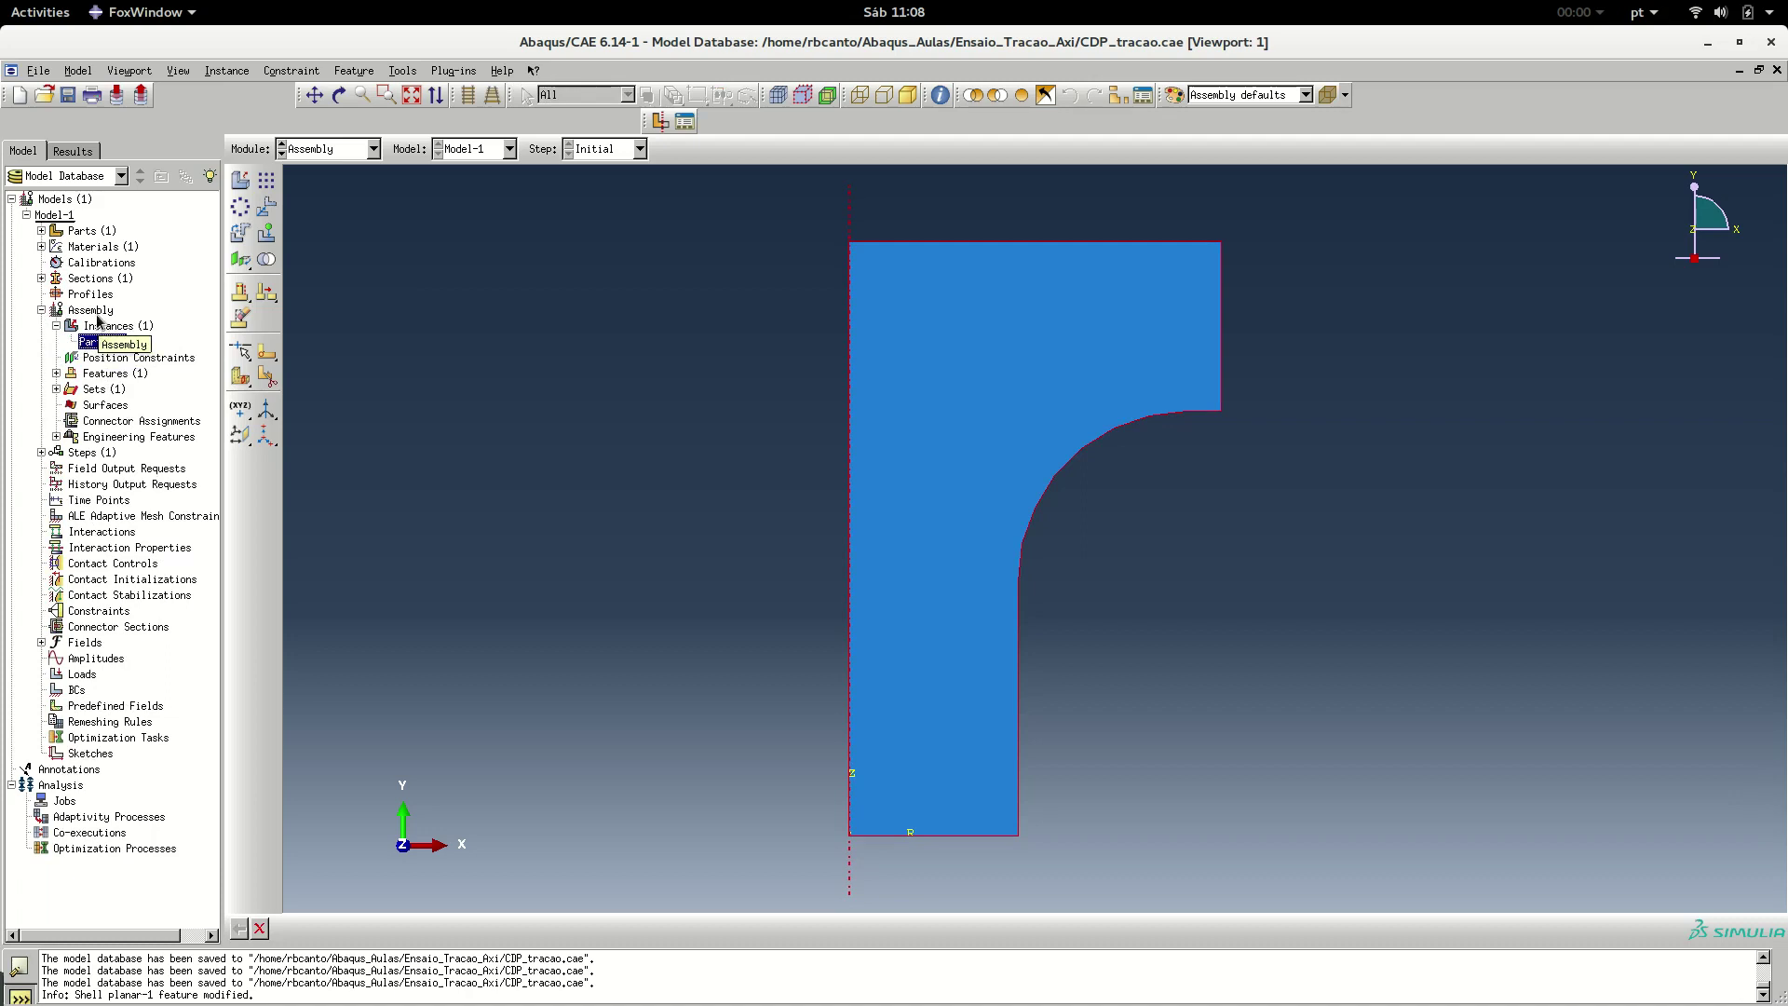
left_click(41, 279)
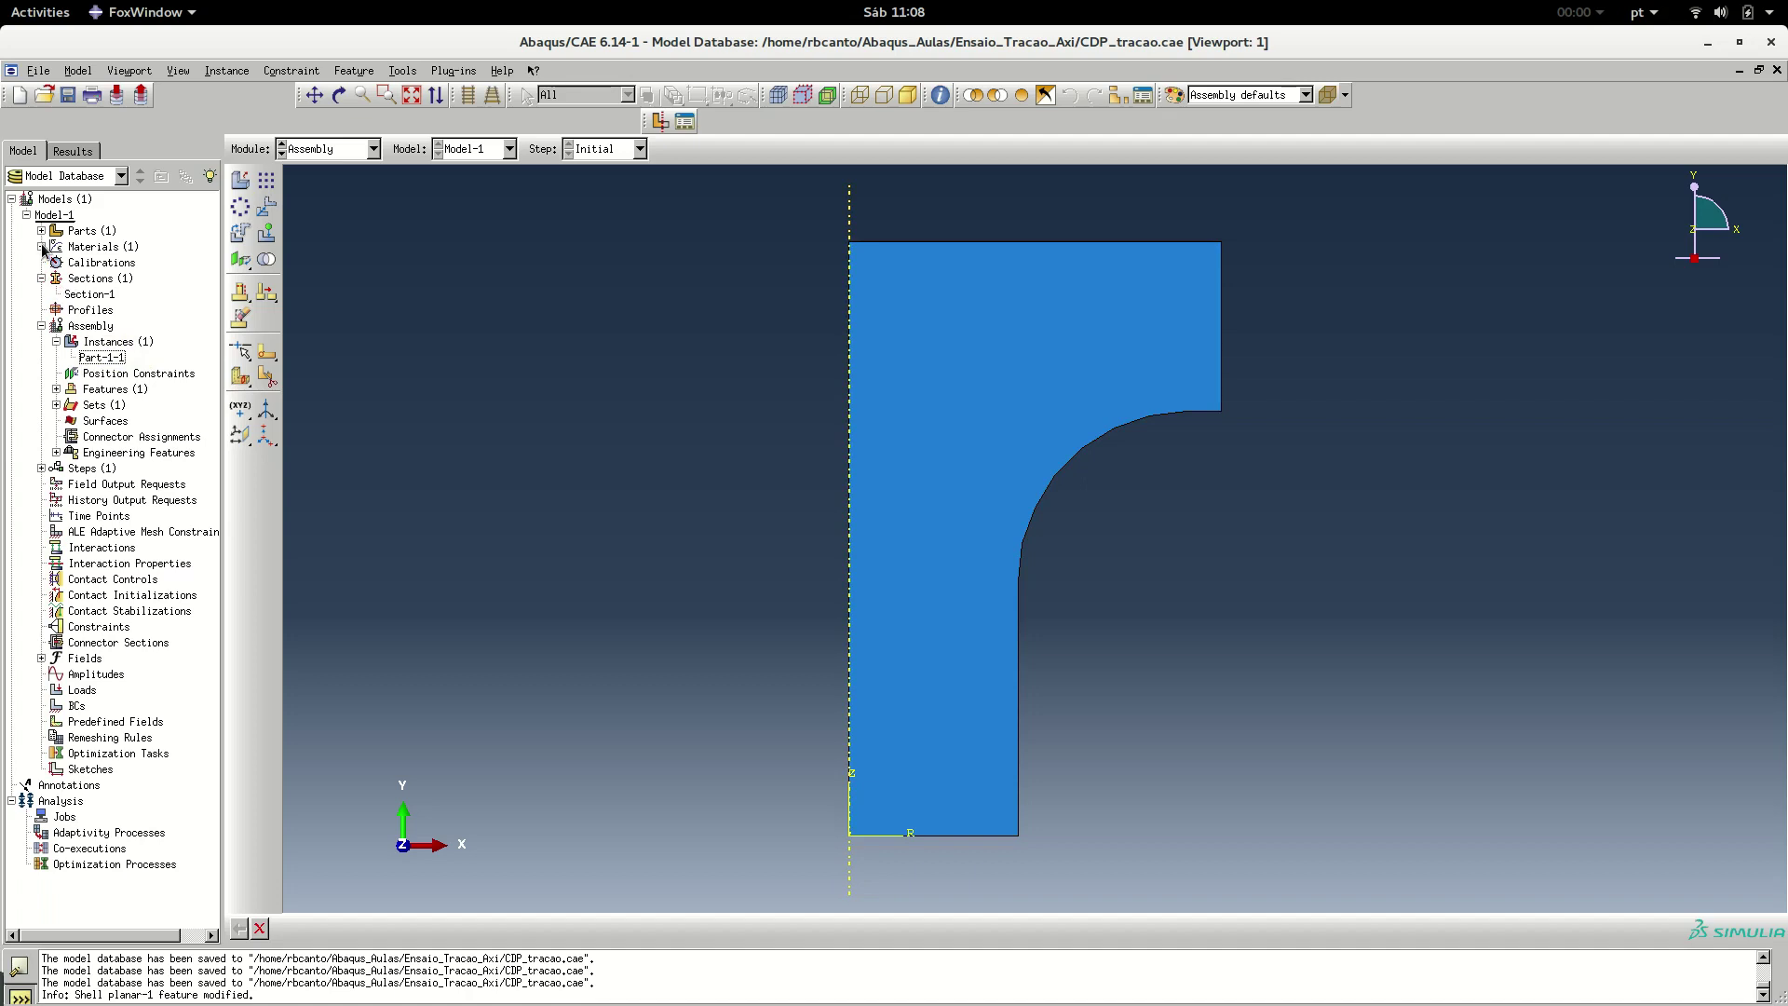
left_click(41, 246)
left_click(41, 230)
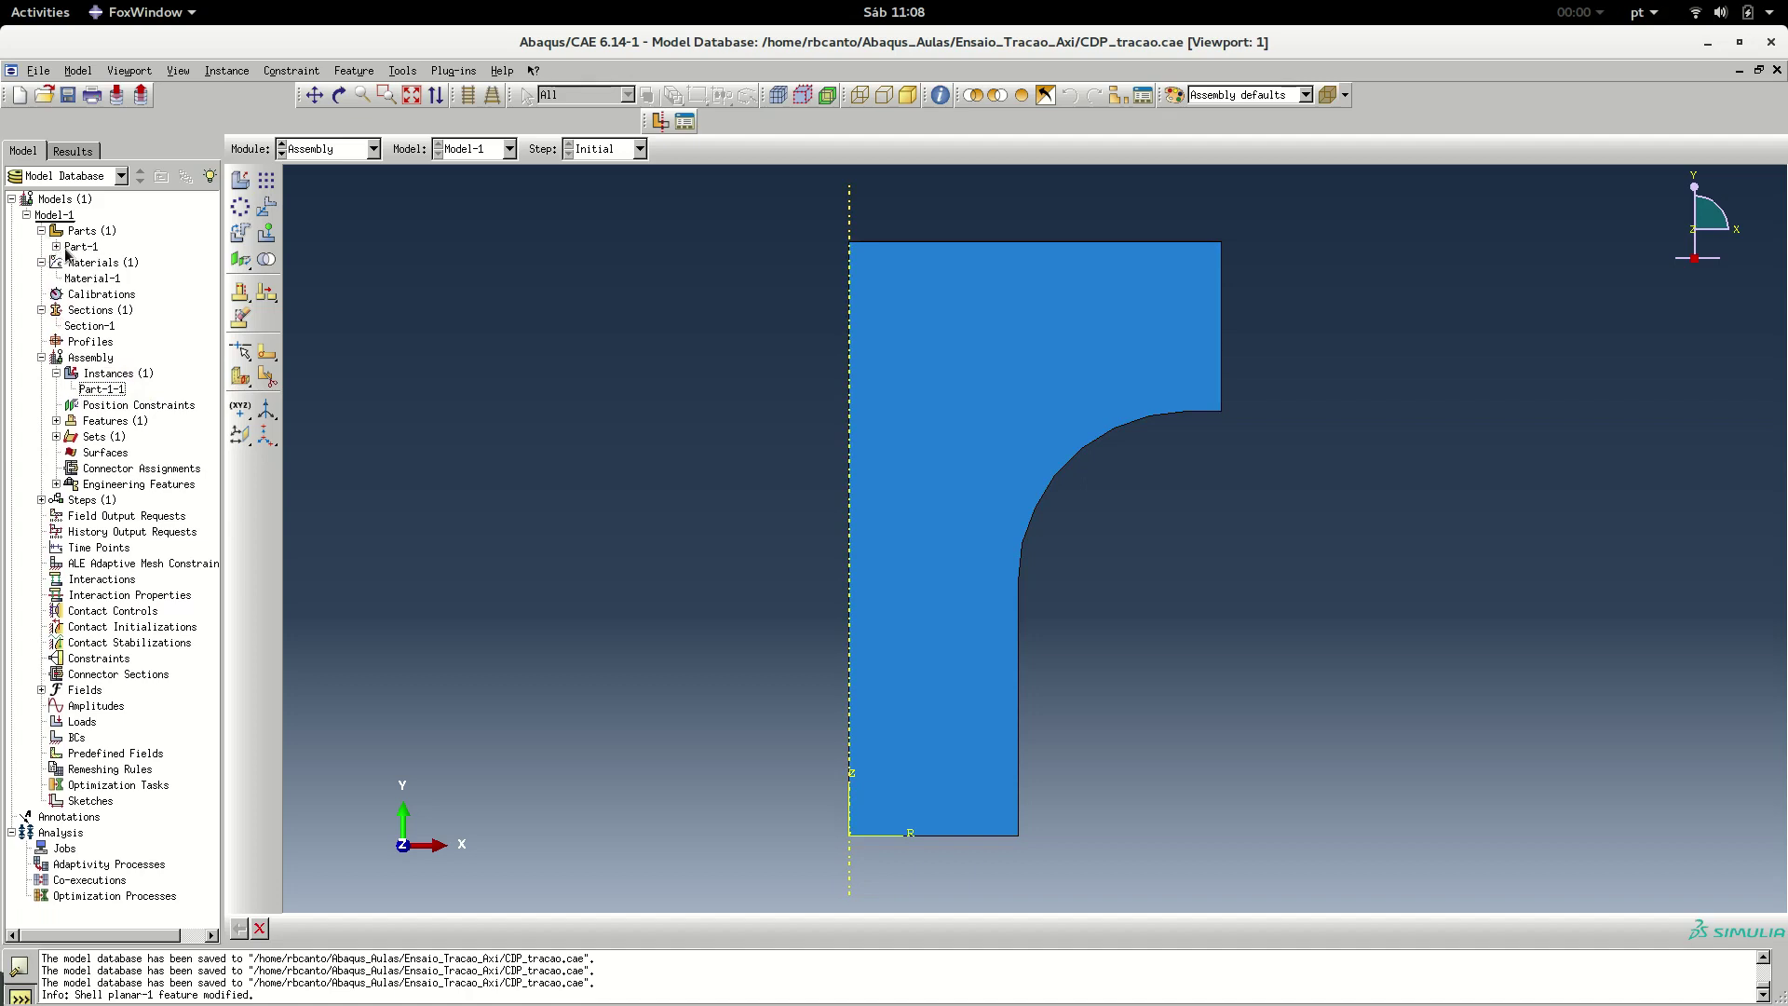
left_click(55, 247)
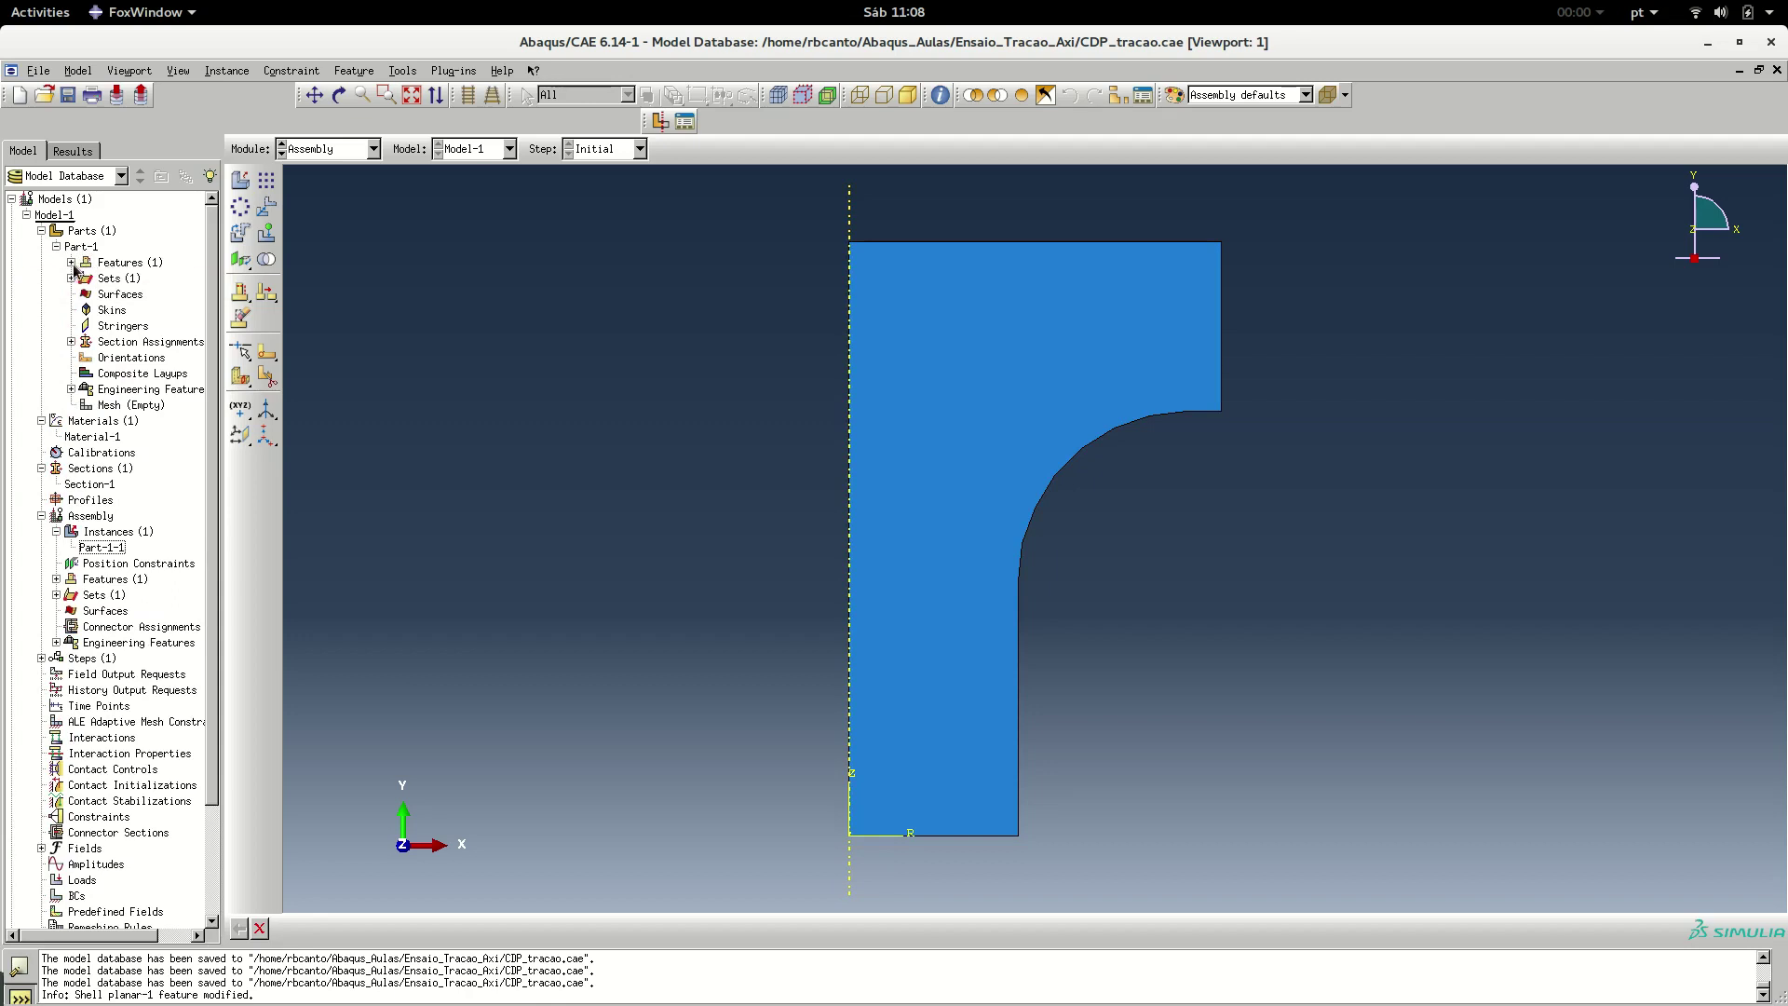
left_click(71, 262)
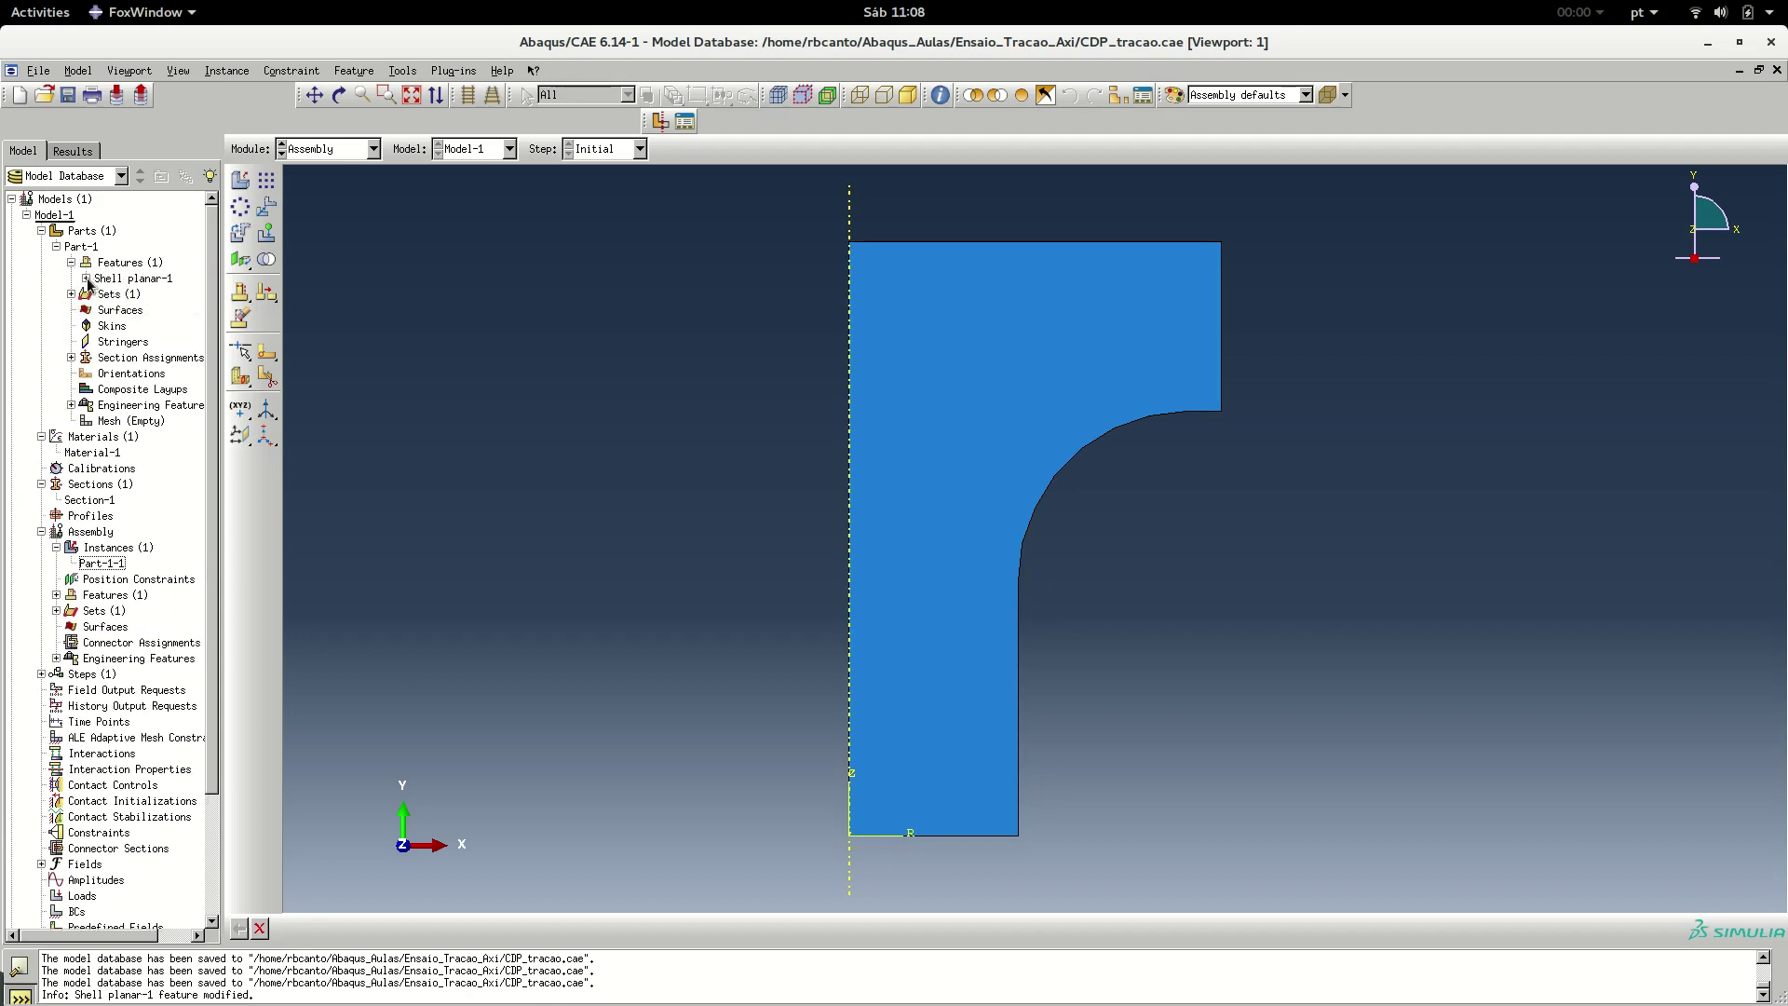
left_click(86, 279)
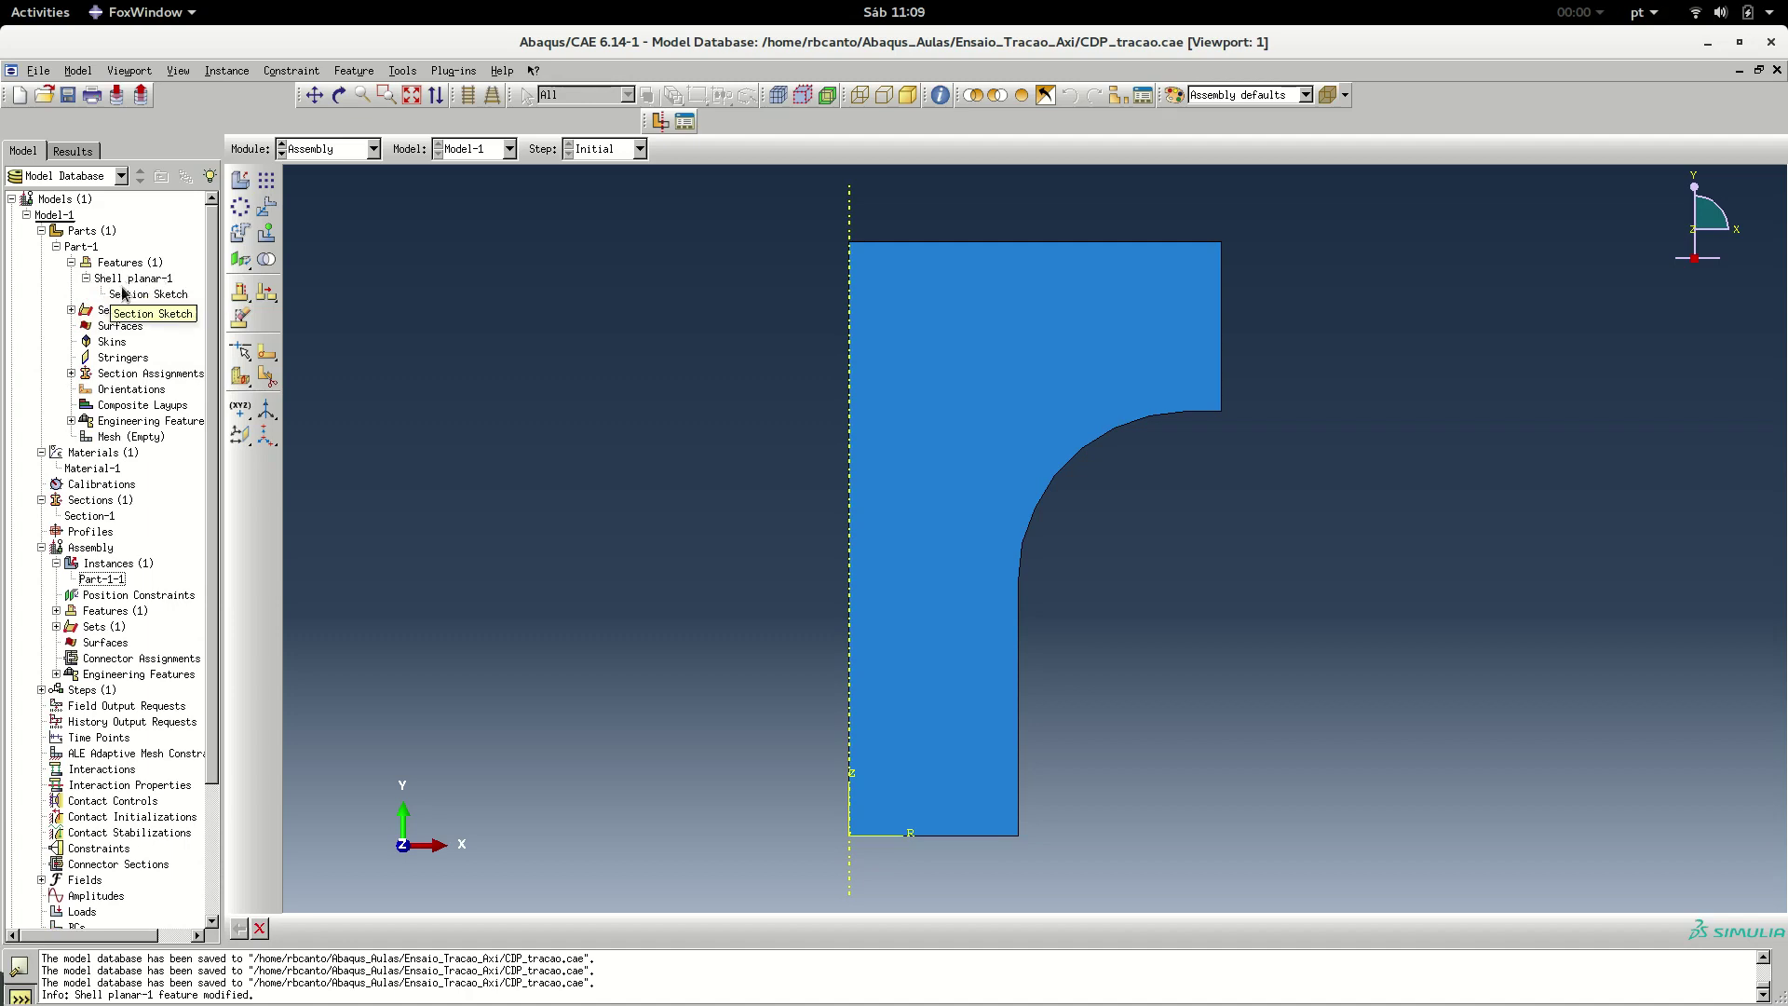
left_click(72, 374)
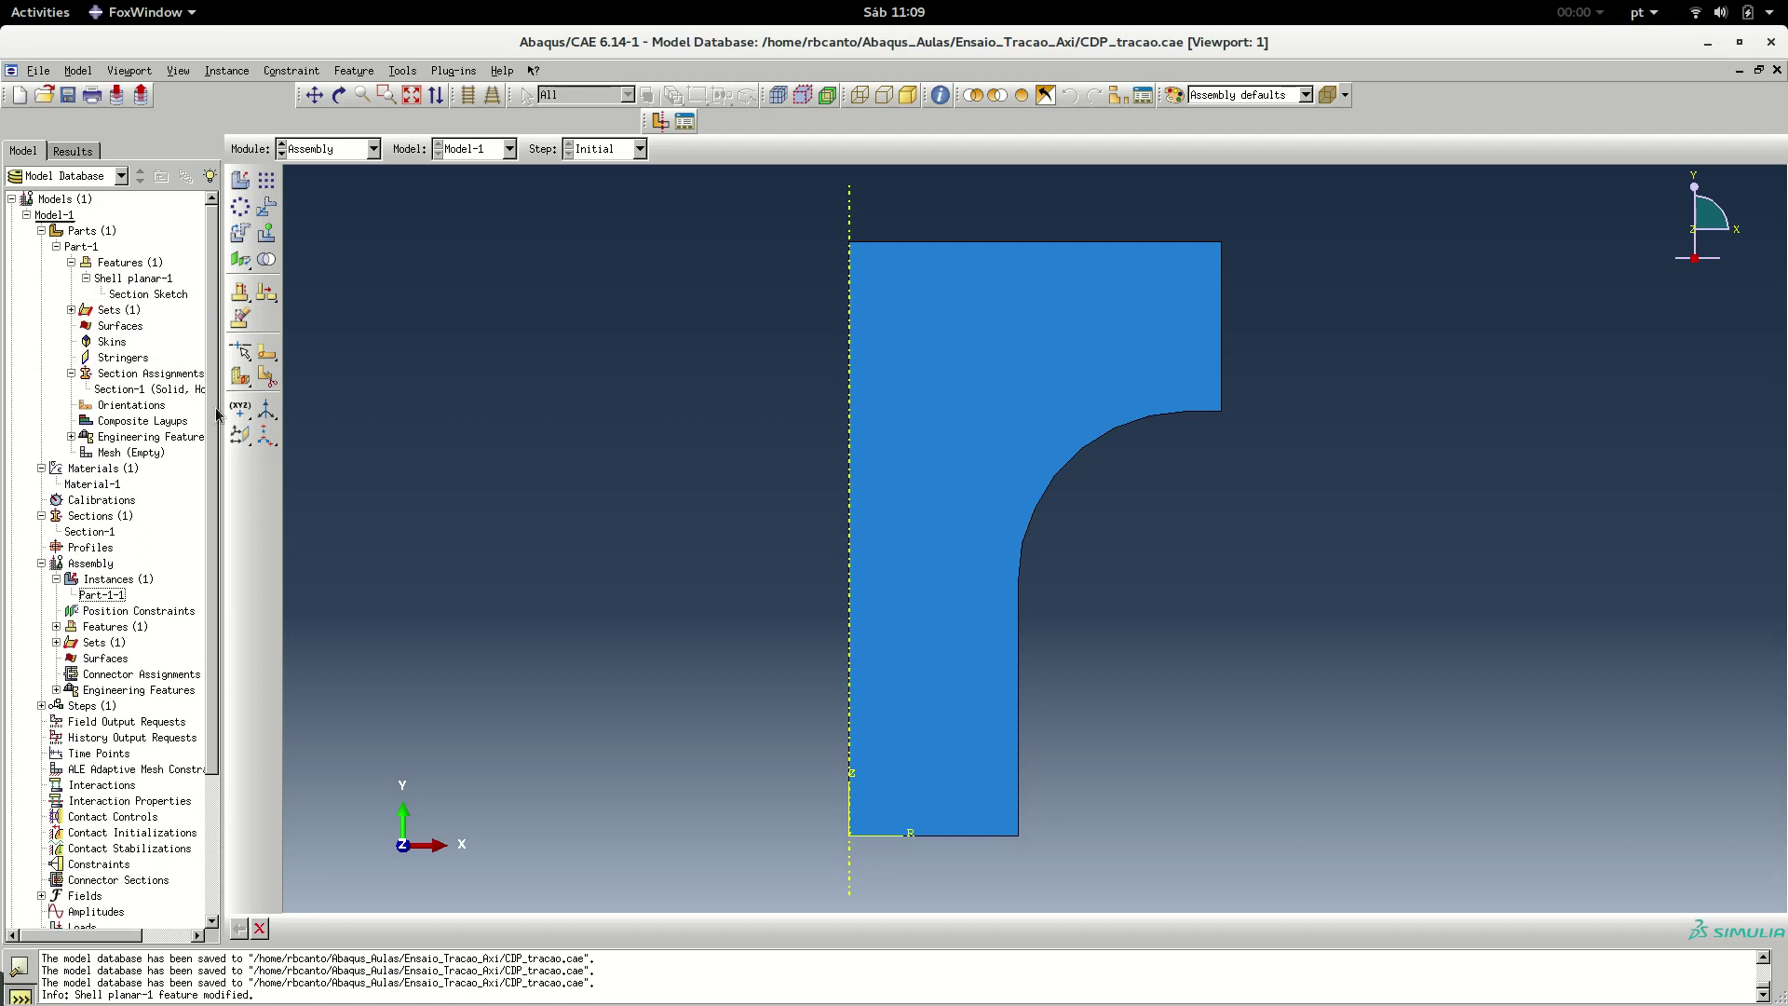
Open Material-1 from the model tree to review its elastic data, and dismiss it without changes
scroll(216, 390, "down", 3)
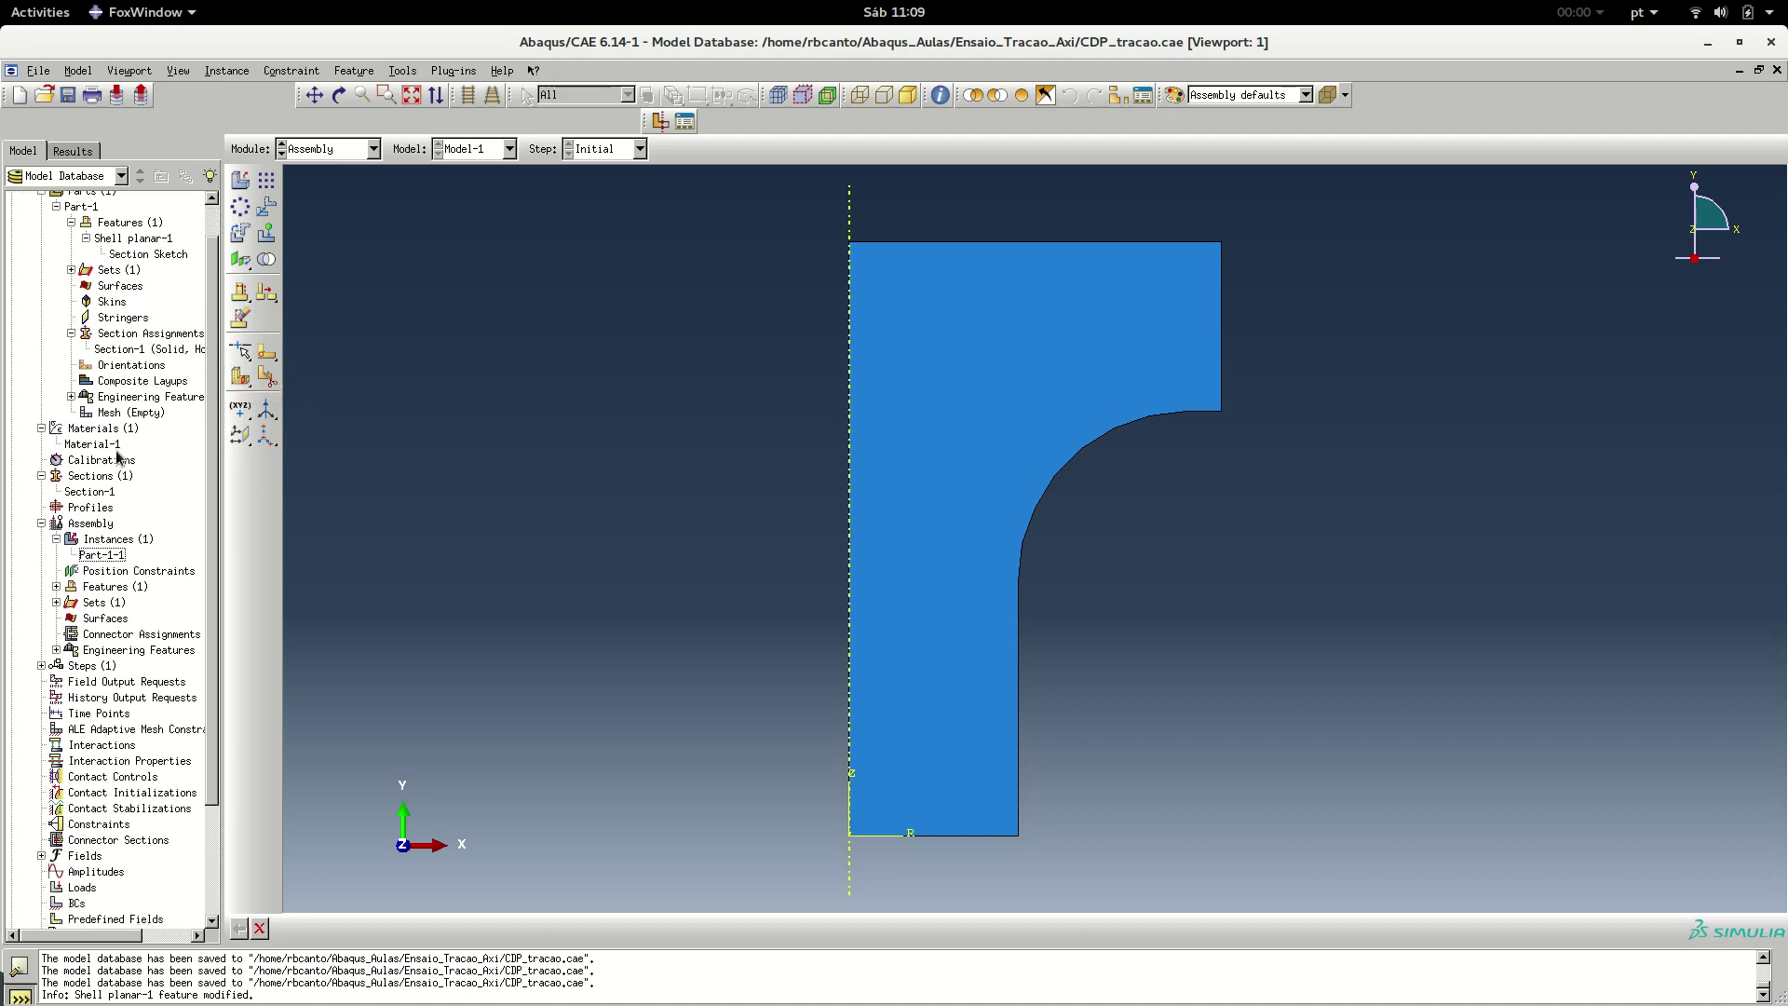
left_click(89, 445)
double_click(93, 446)
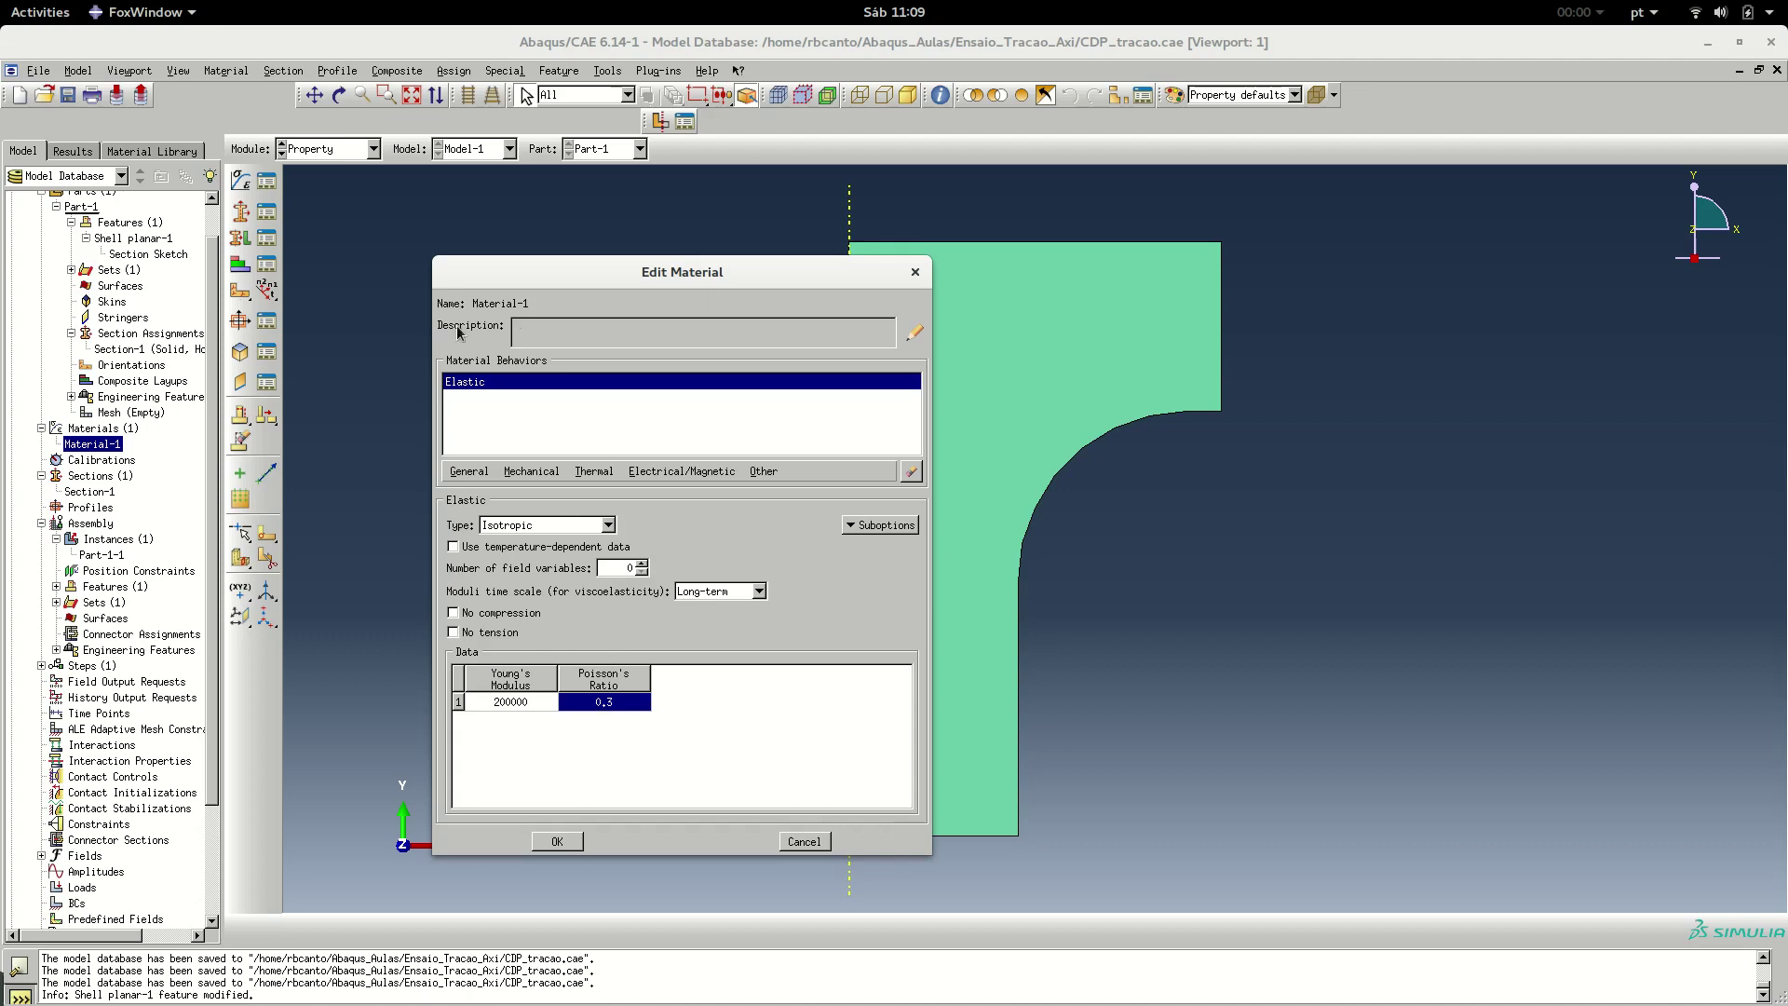
left_click(805, 842)
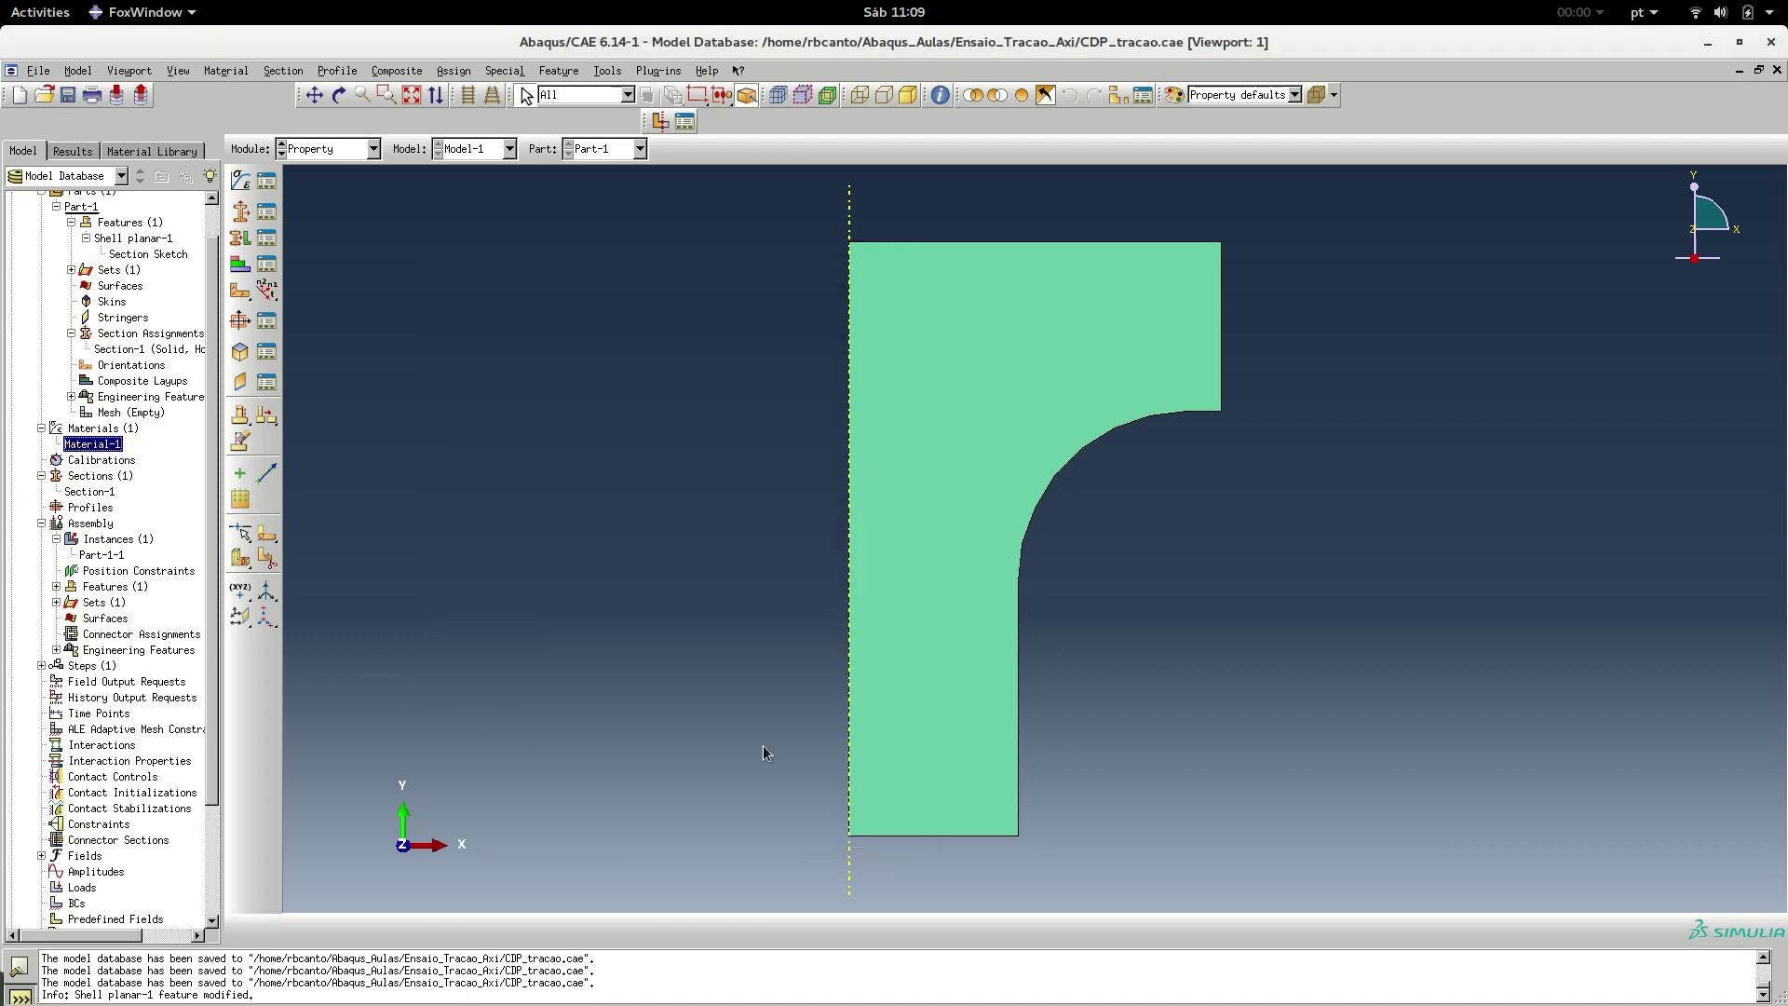
Open the section sketch of the planar shell feature to review its dimensions, and leave it discarding any changes
left_click(333, 149)
left_click(331, 151)
double_click(148, 253)
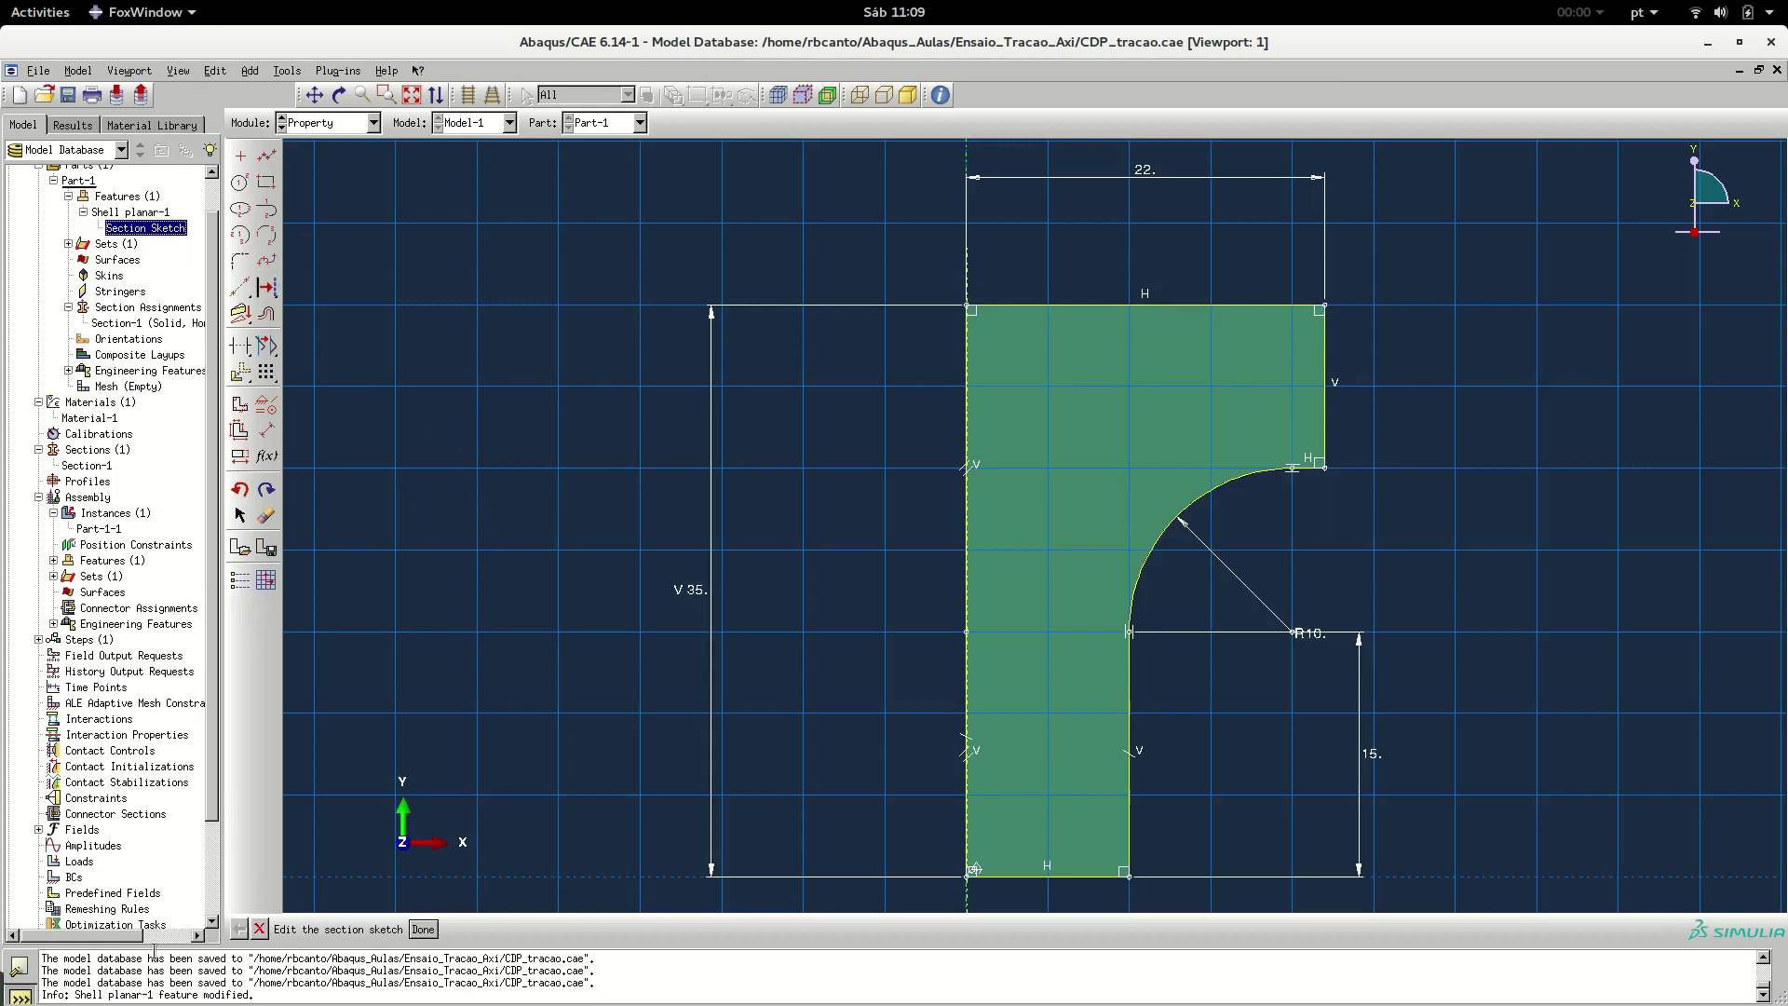
left_click(259, 929)
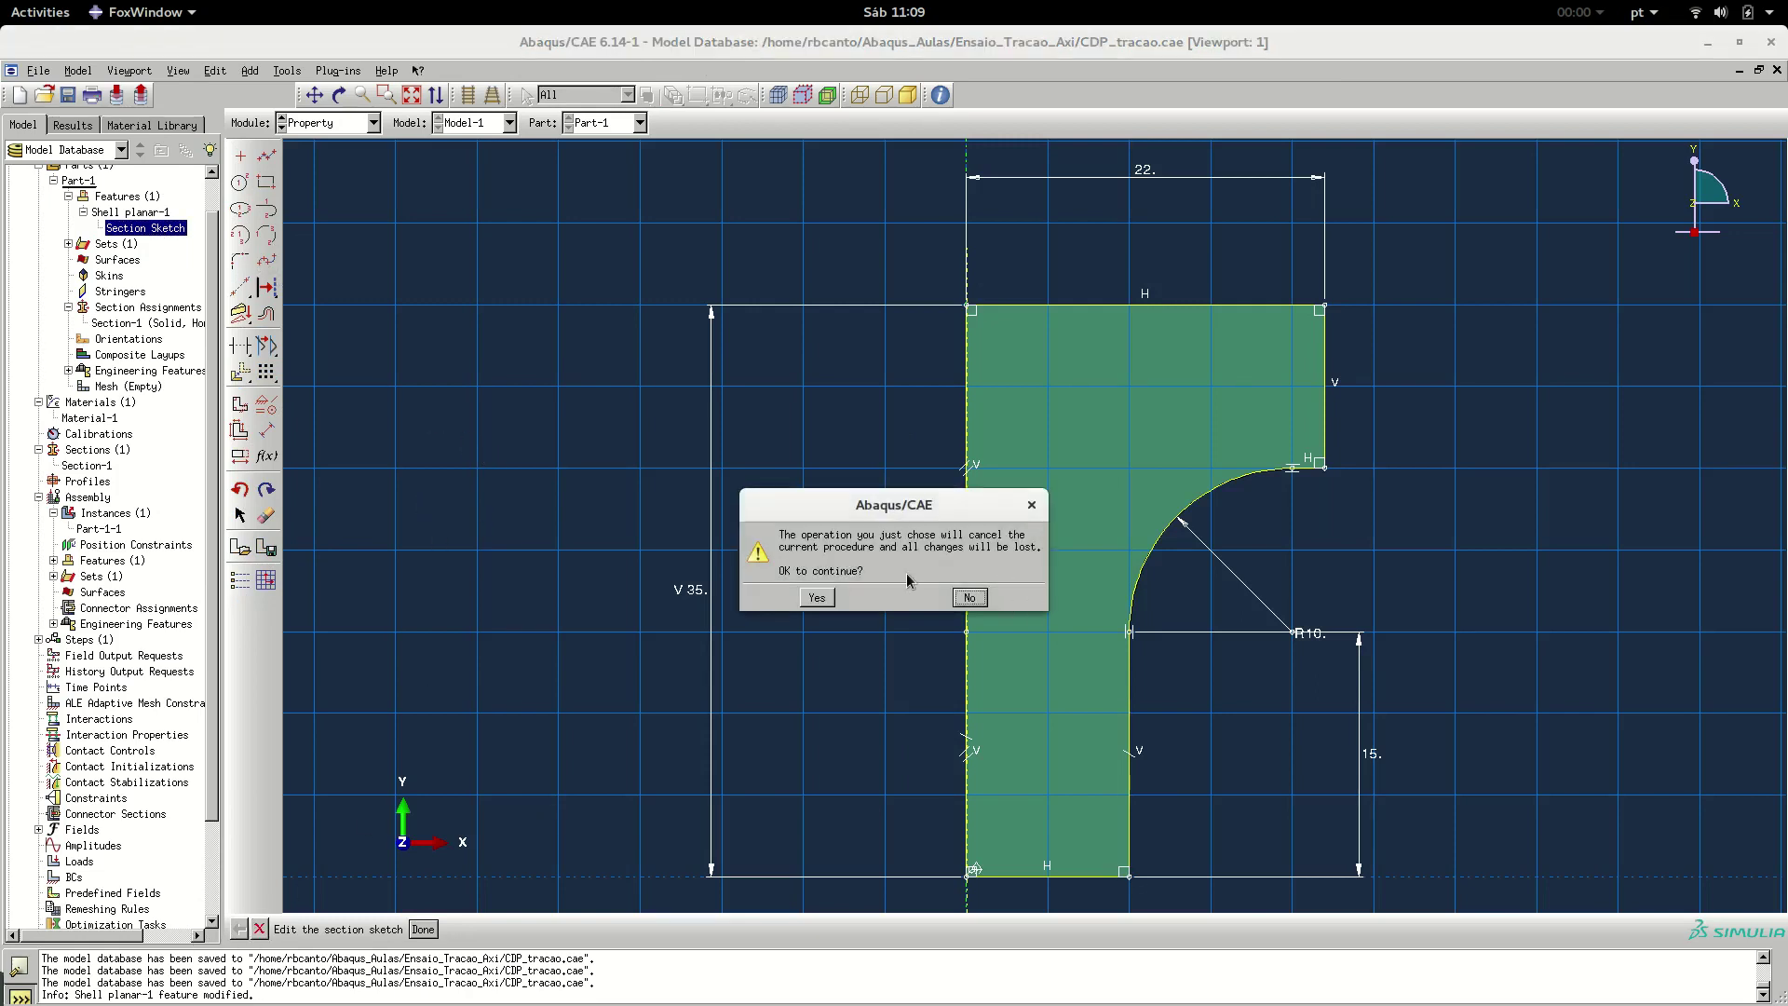
left_click(817, 597)
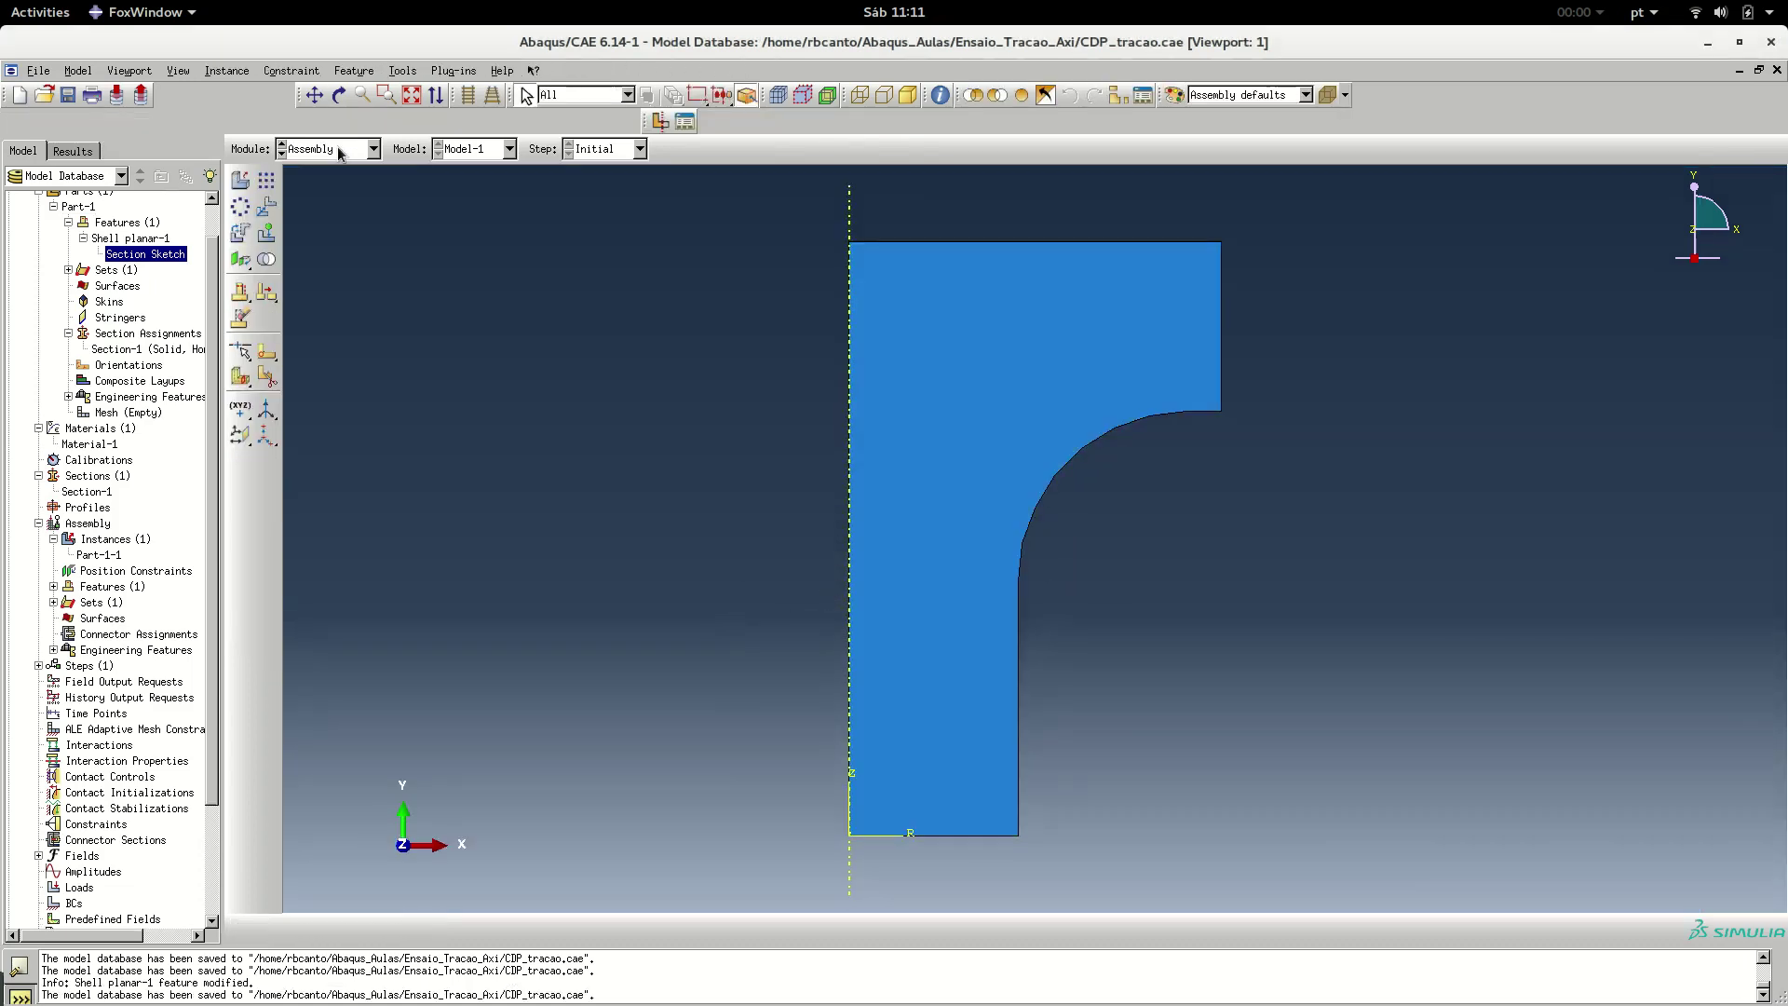
Switch to the Step module and create a Static, General step after Initial, with time period 1 and Nlgeom off
left_click(340, 151)
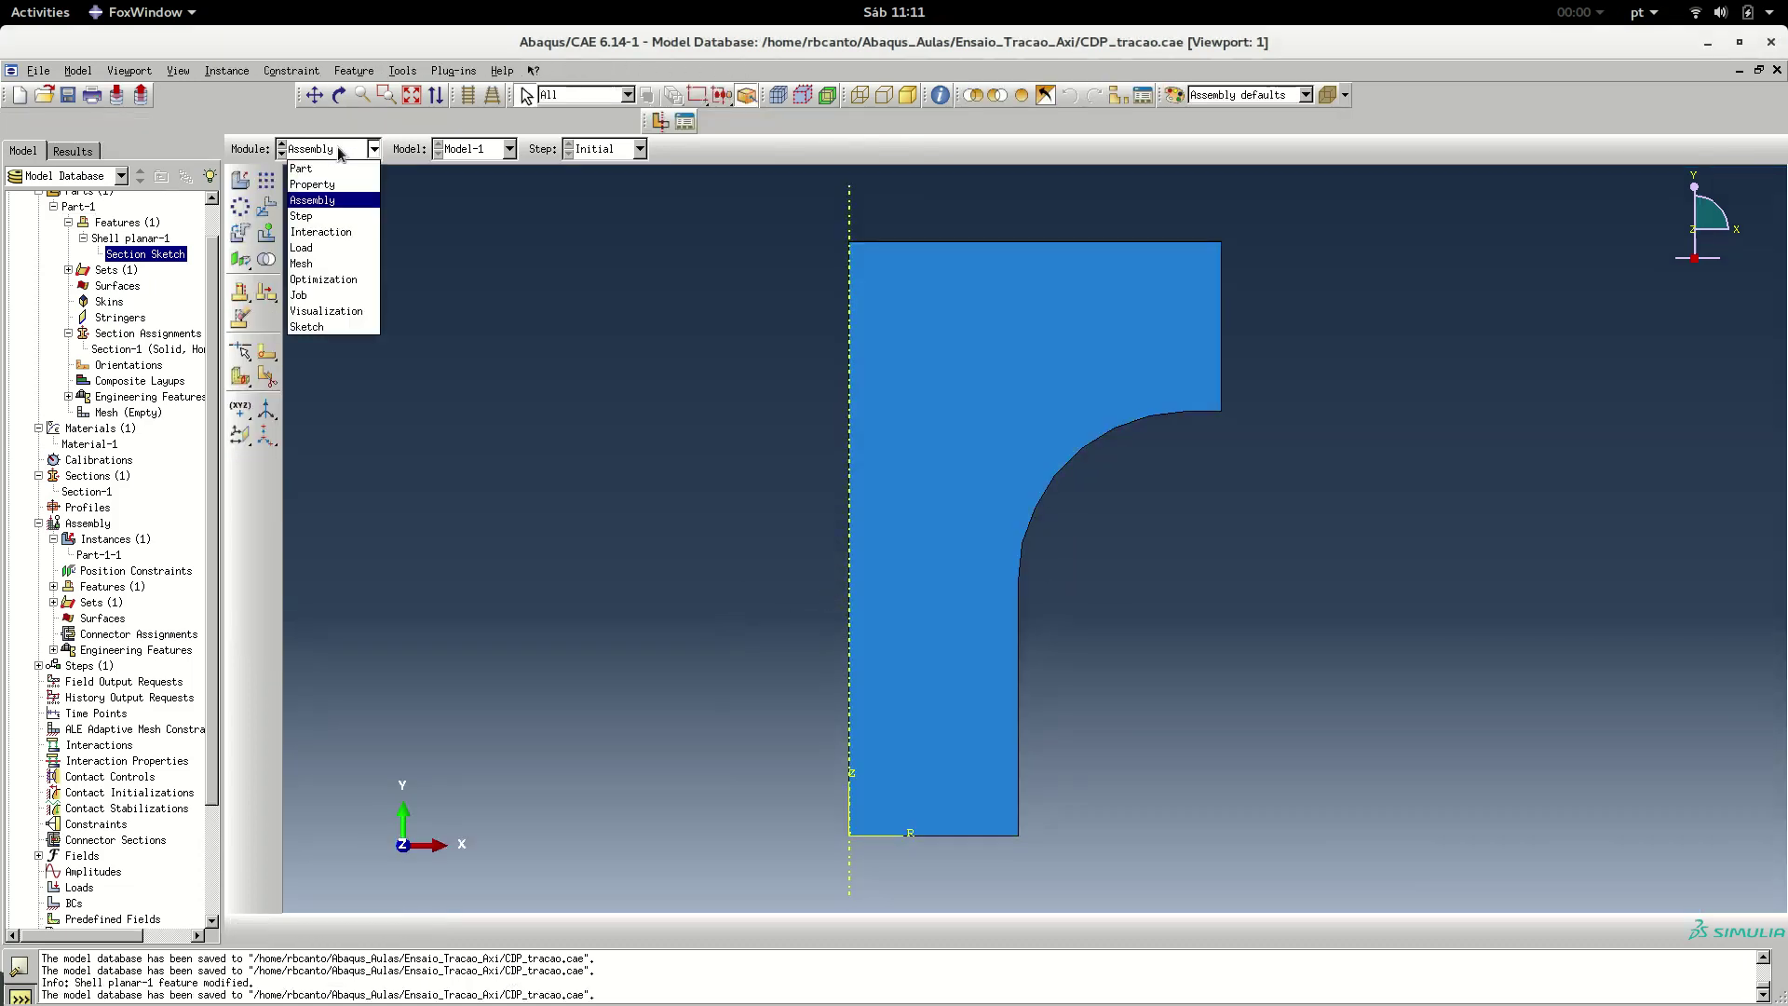
left_click(310, 221)
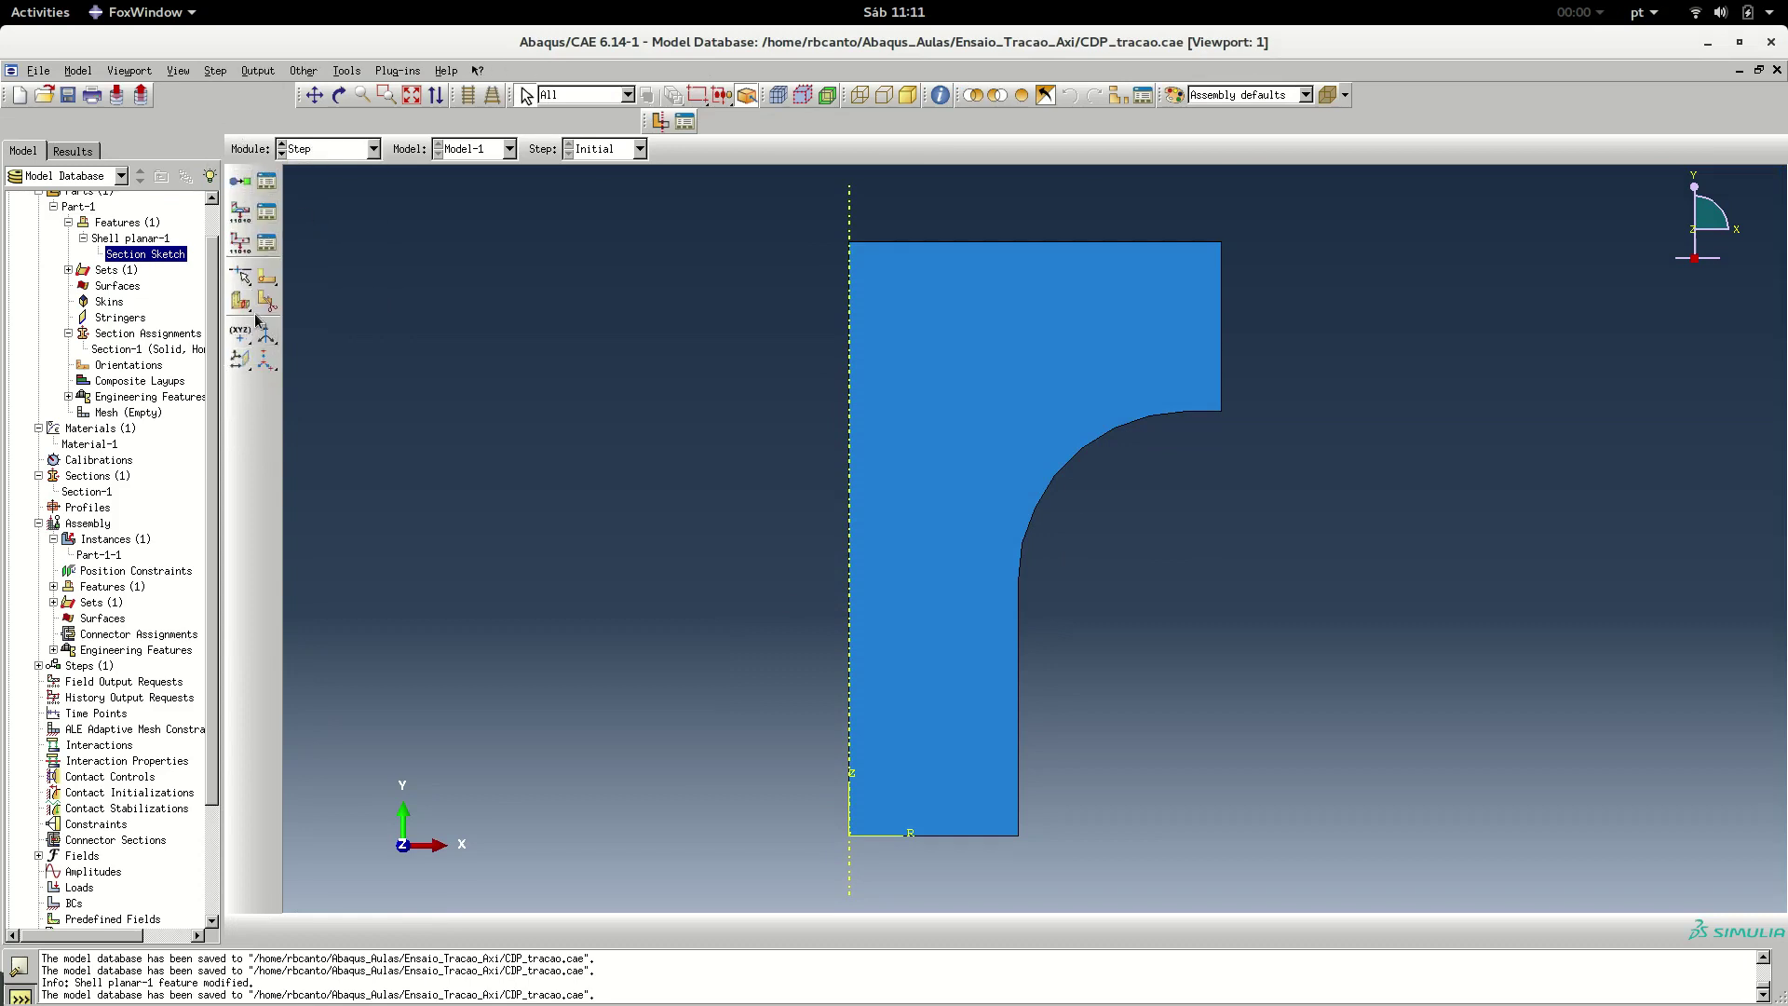
left_click(243, 184)
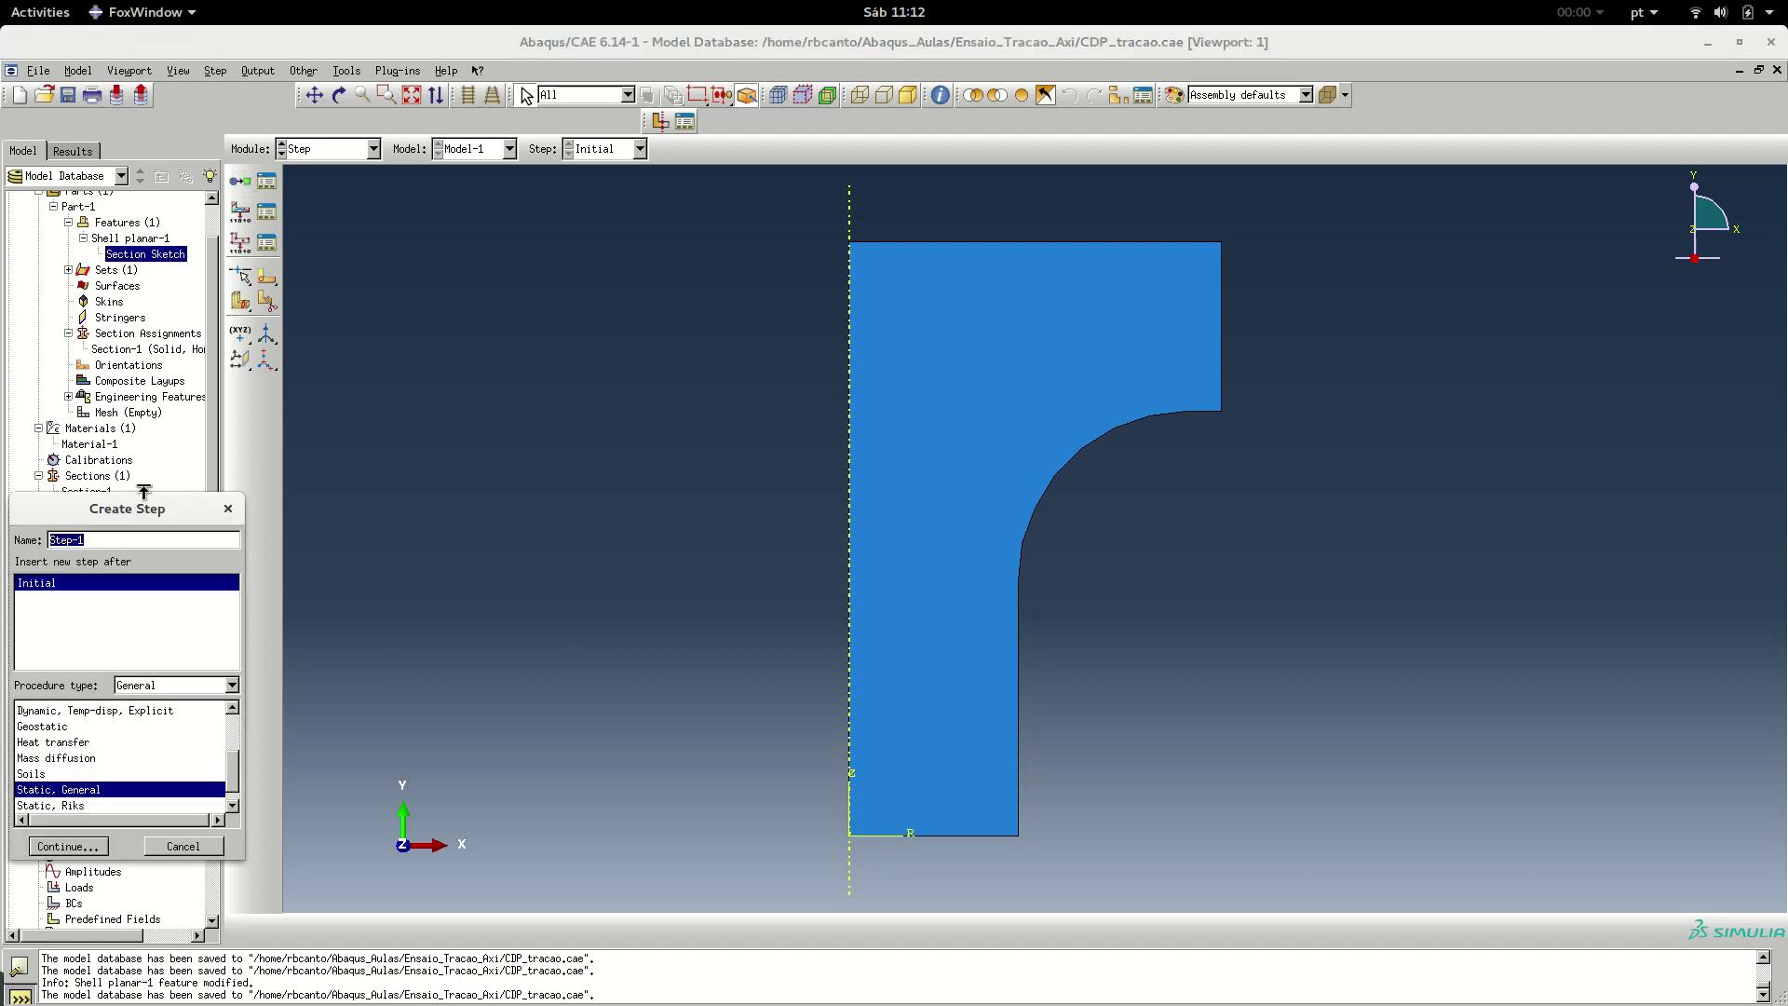
left_click_drag(138, 503, 577, 308)
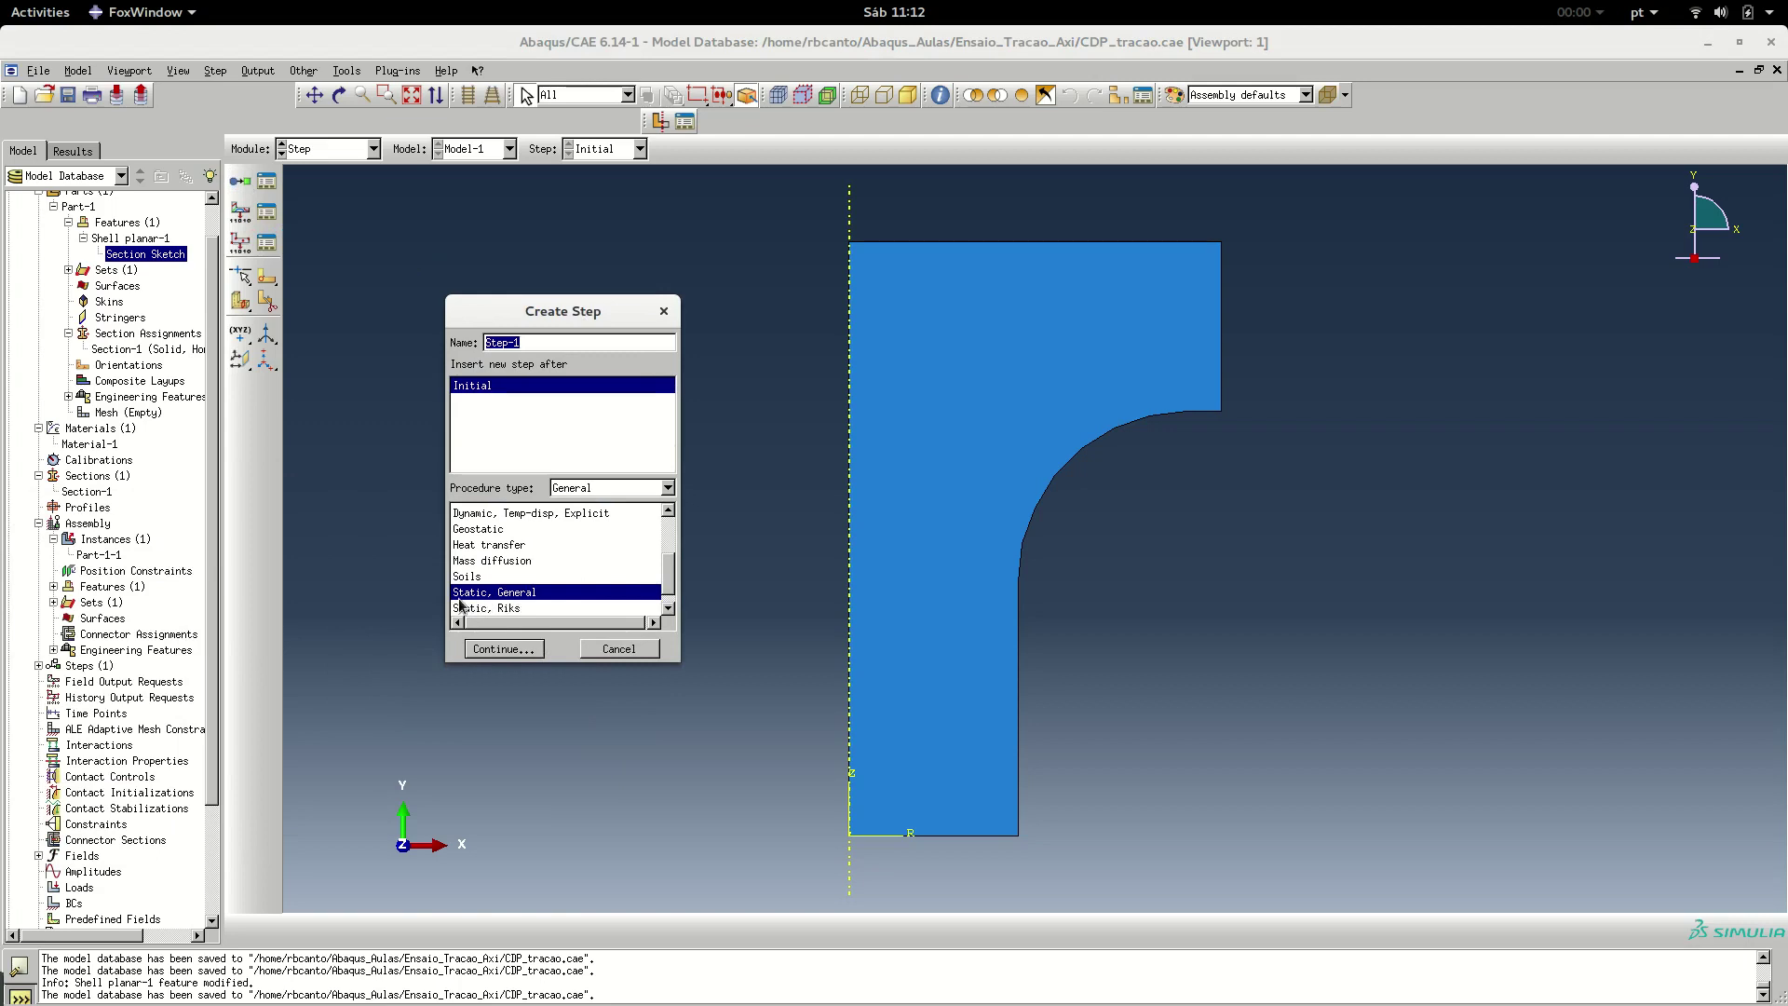
left_click(518, 647)
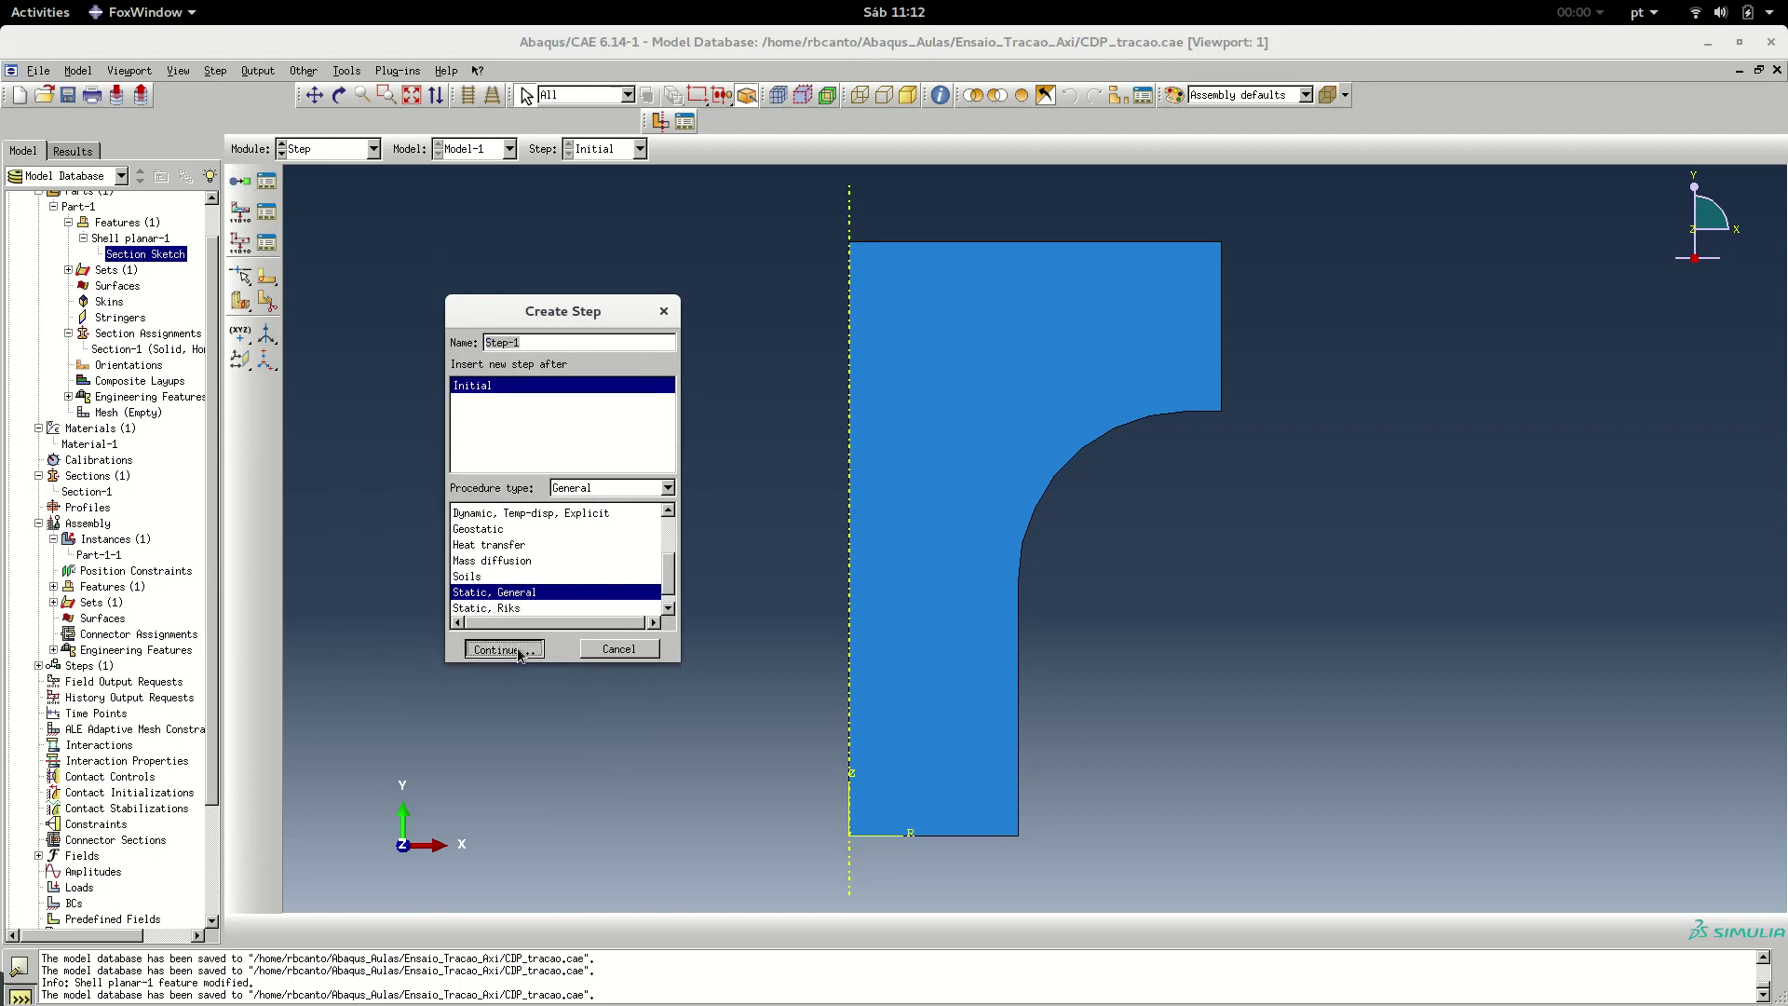
left_click_drag(762, 538, 671, 227)
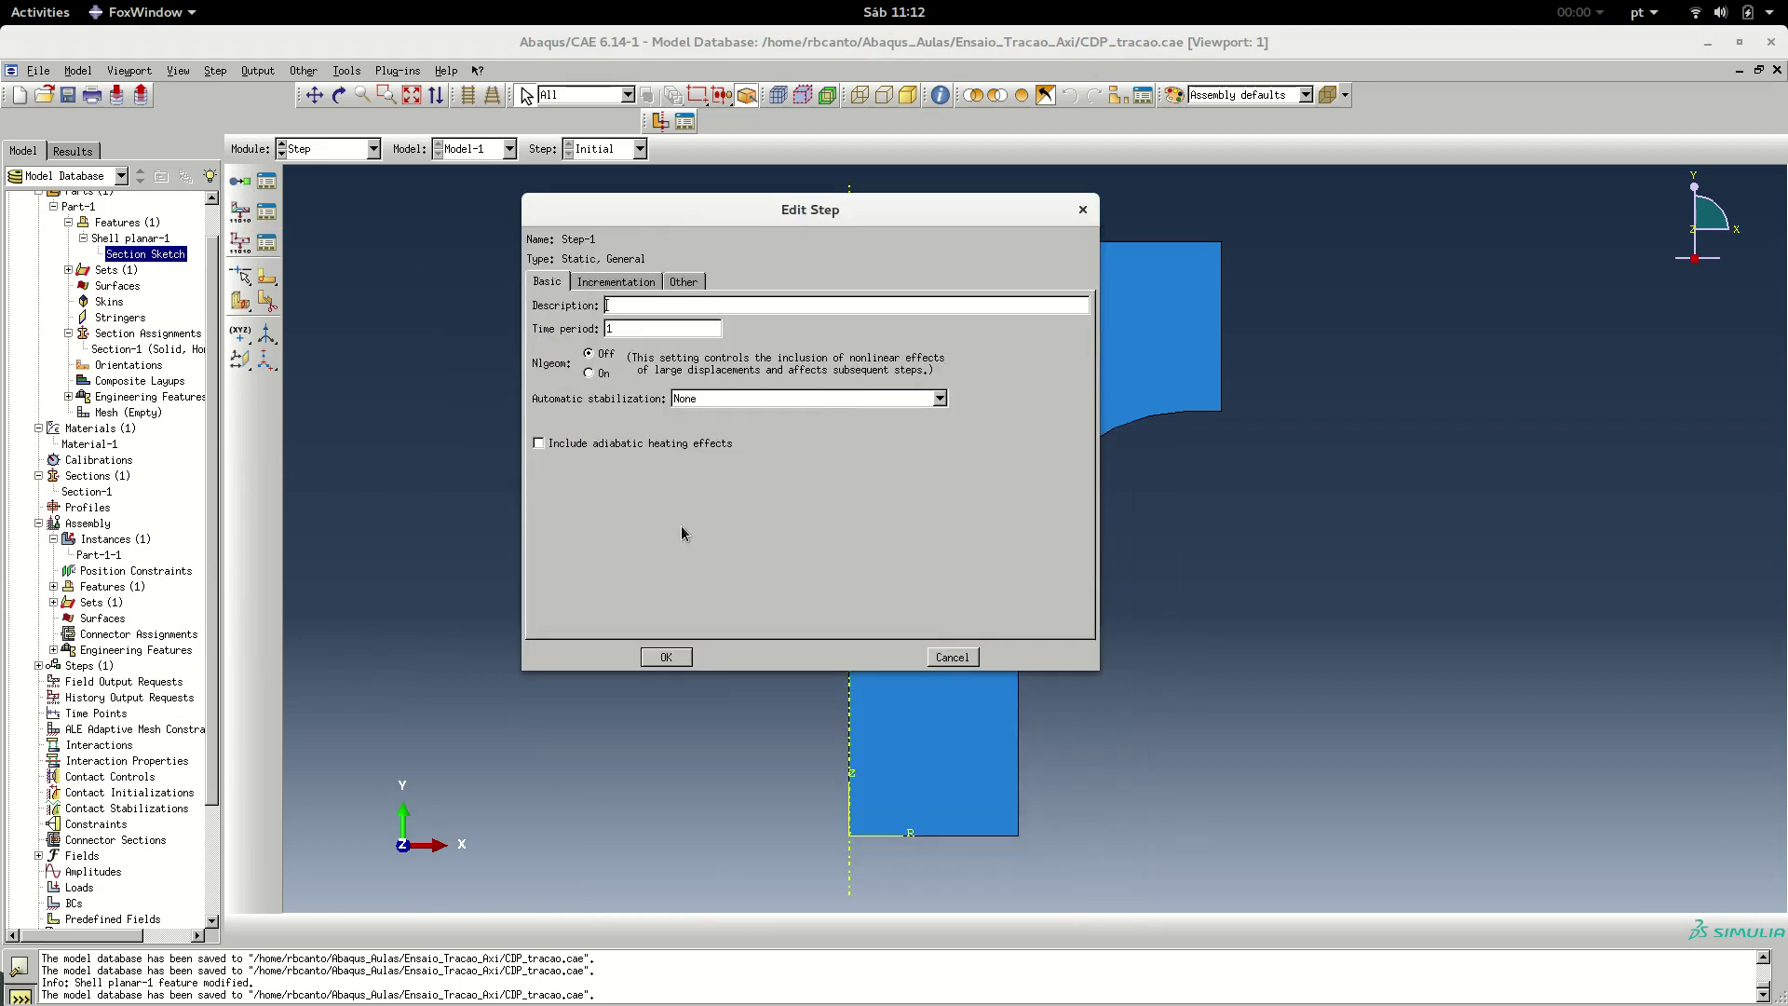
left_click(666, 656)
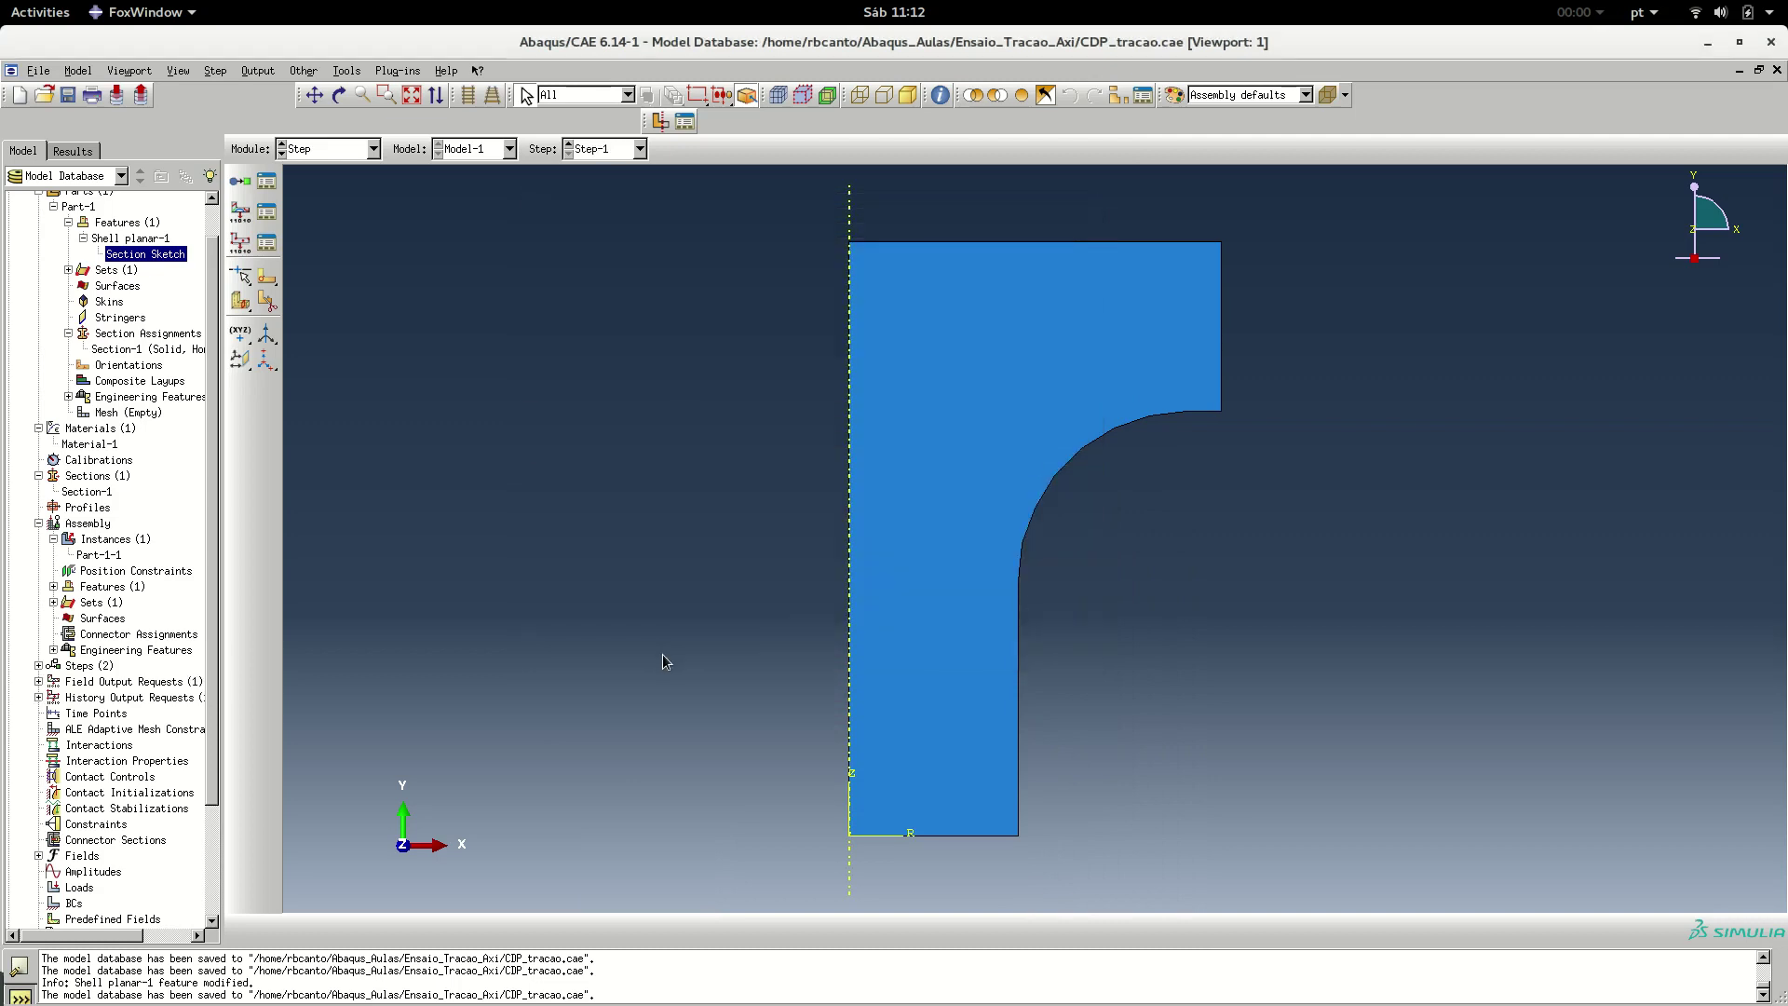
Switch to the Load module and begin a mechanical Displacement/Rotation boundary condition in Step-1
left_click(327, 153)
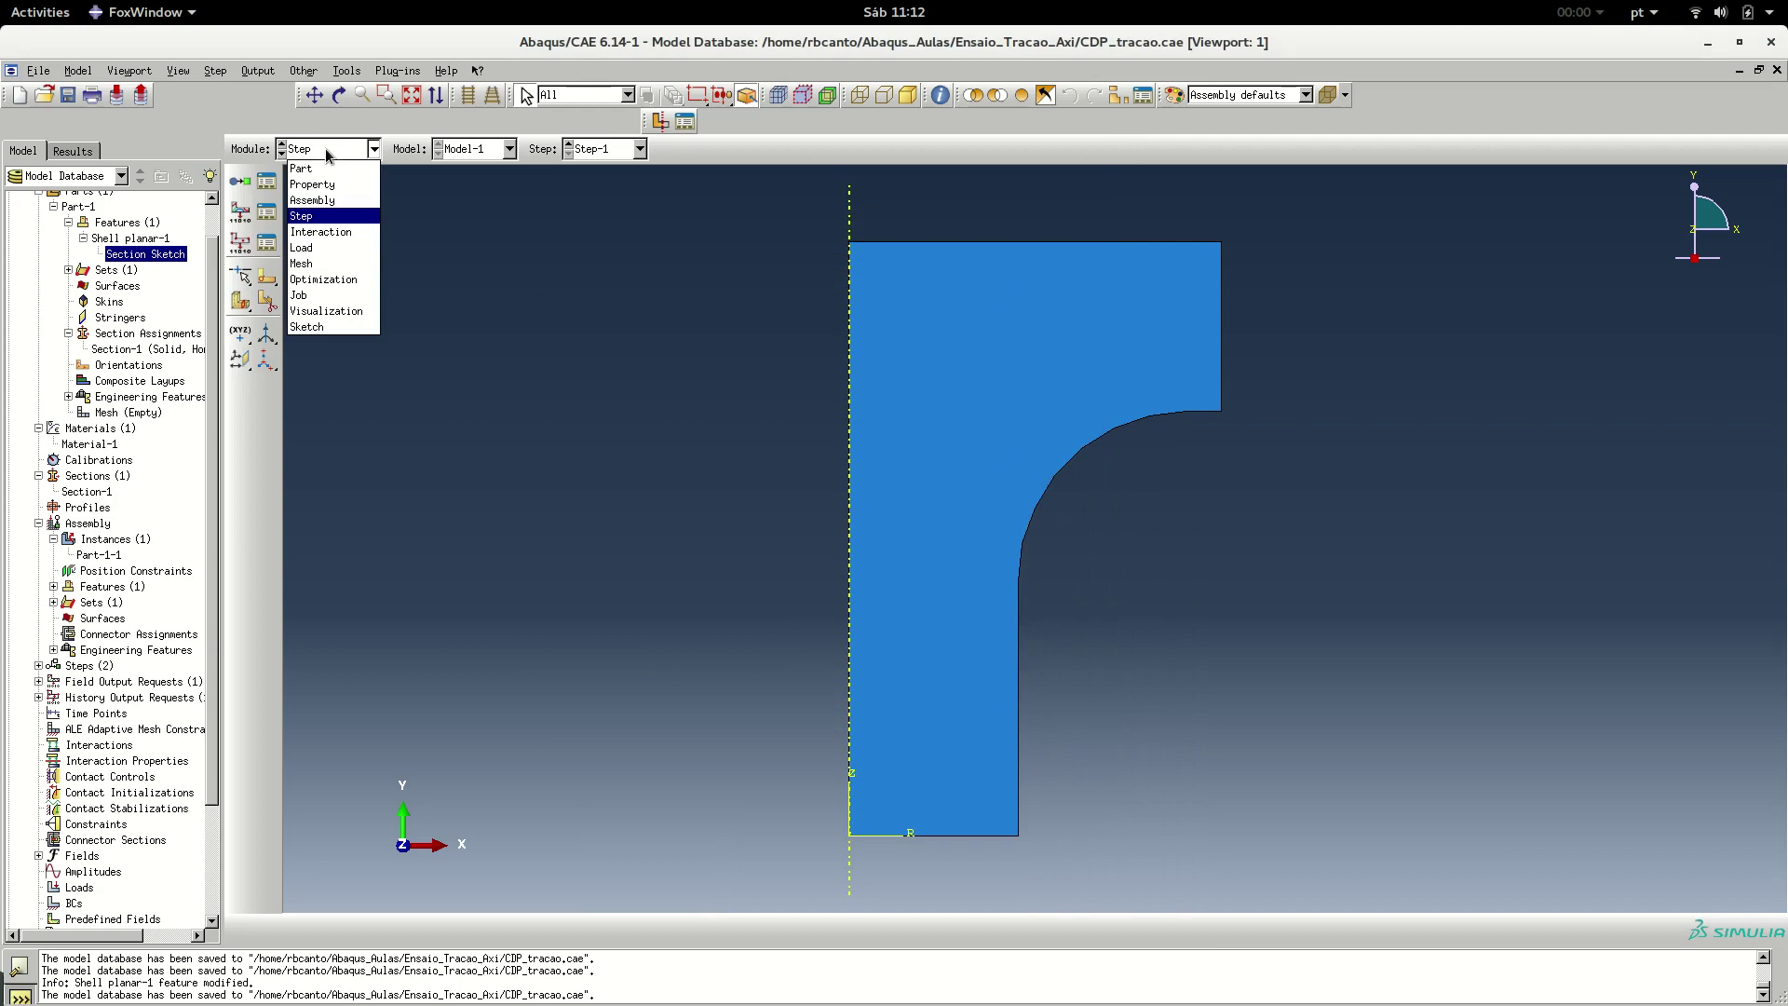
left_click(330, 248)
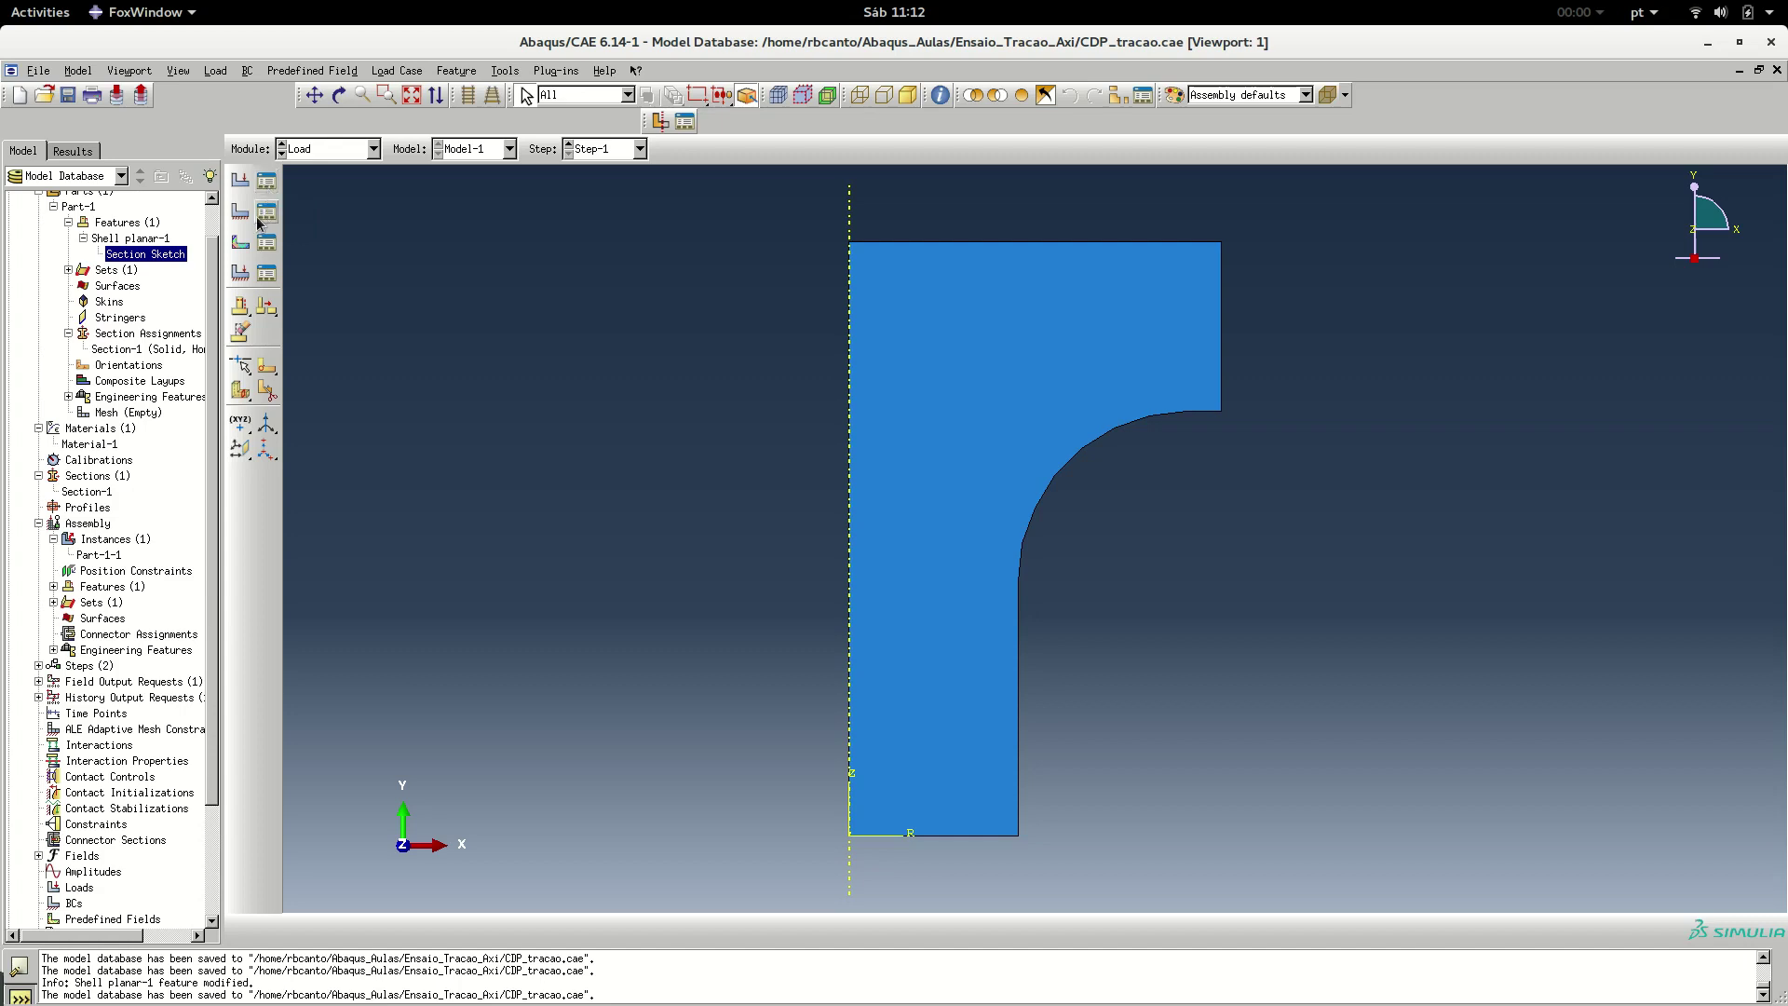
left_click(241, 215)
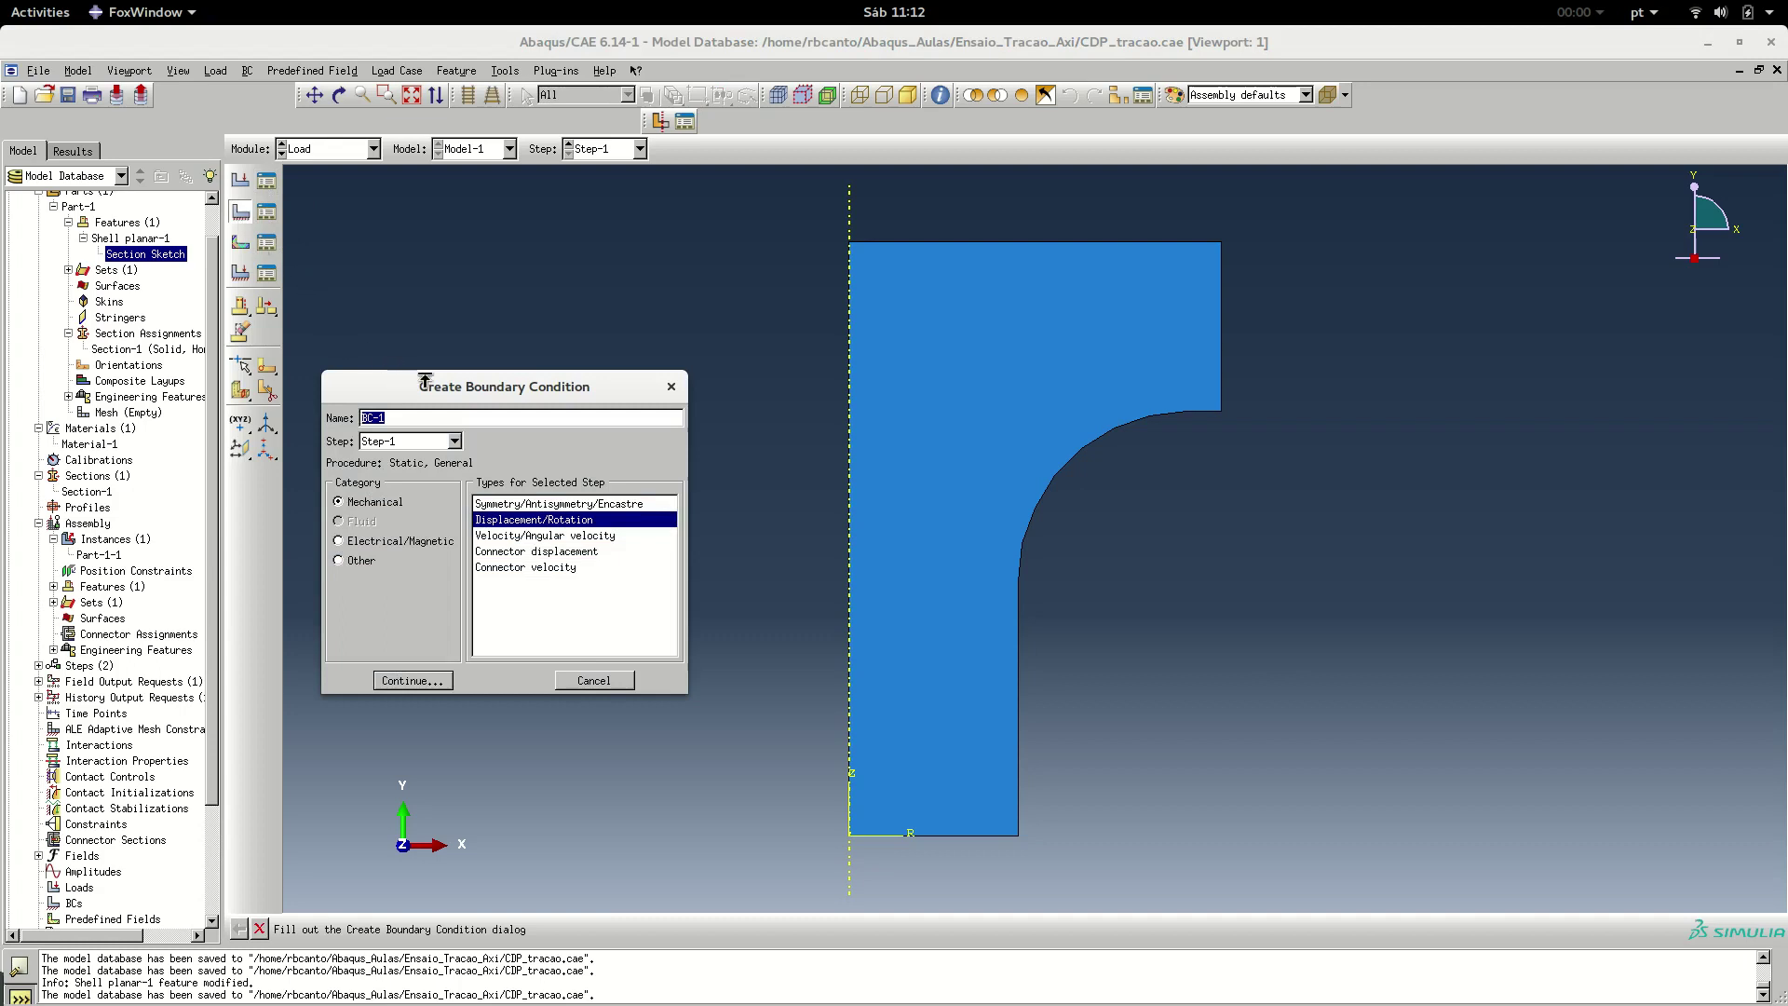
left_click_drag(526, 390, 527, 390)
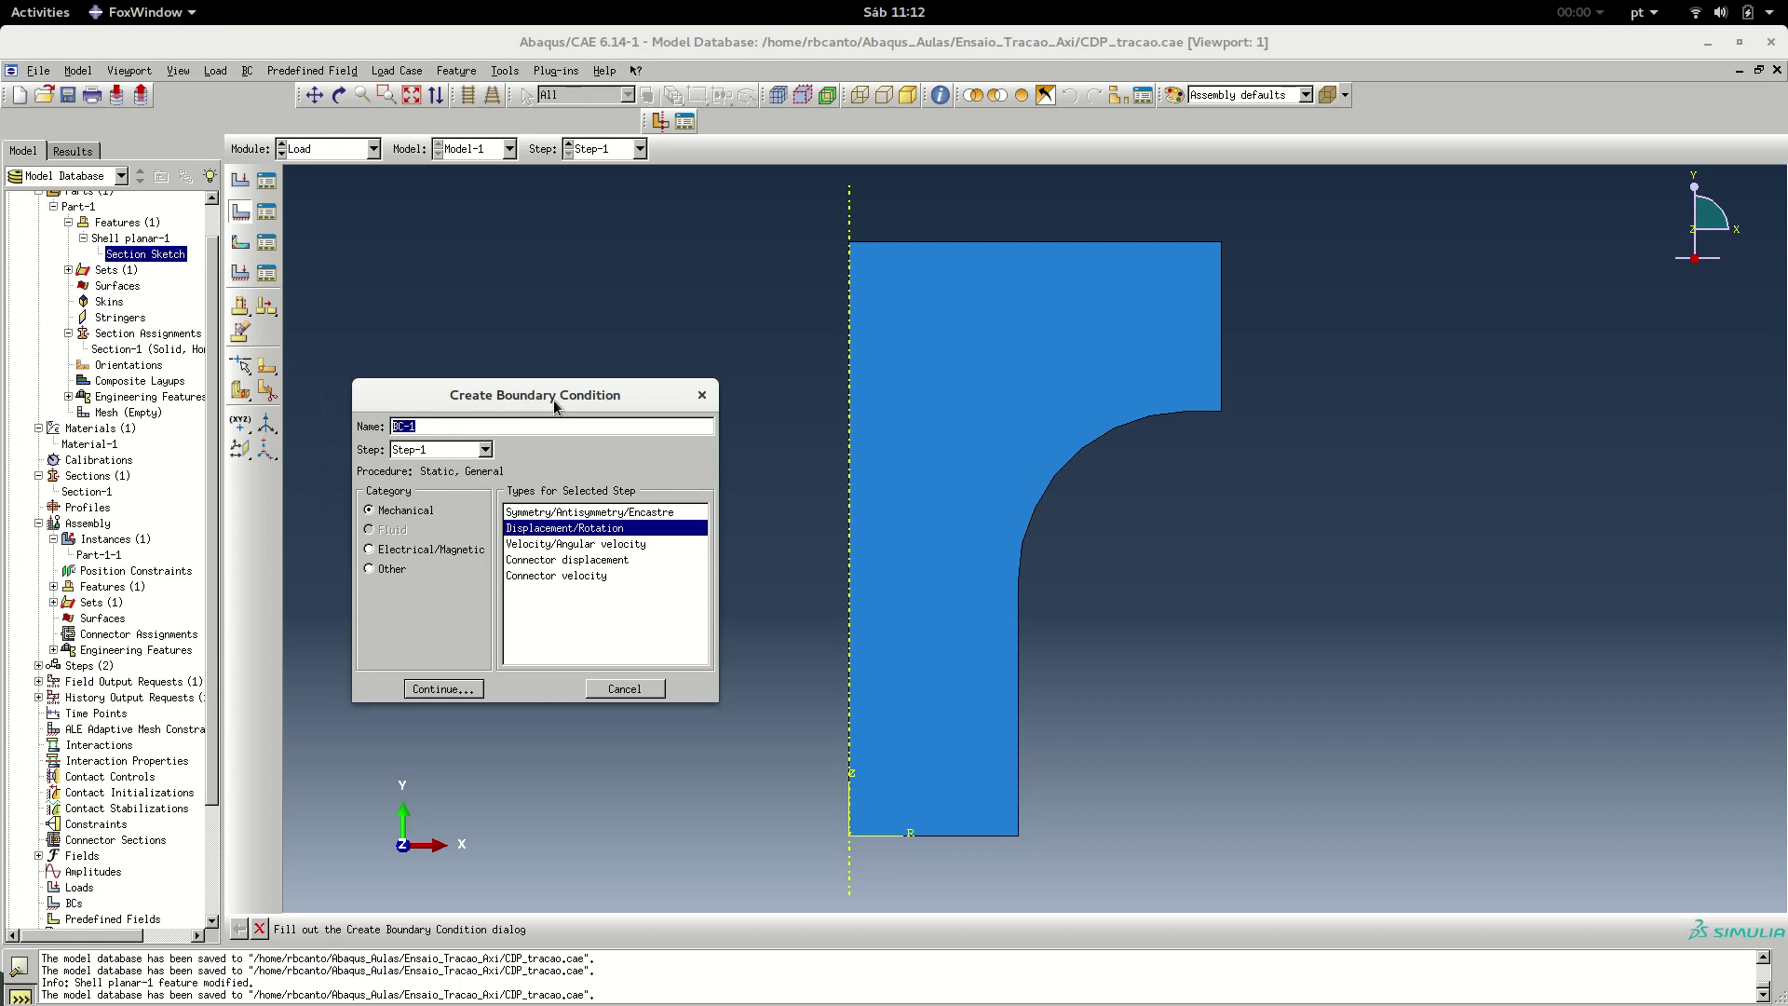
left_click(579, 517)
left_click(579, 531)
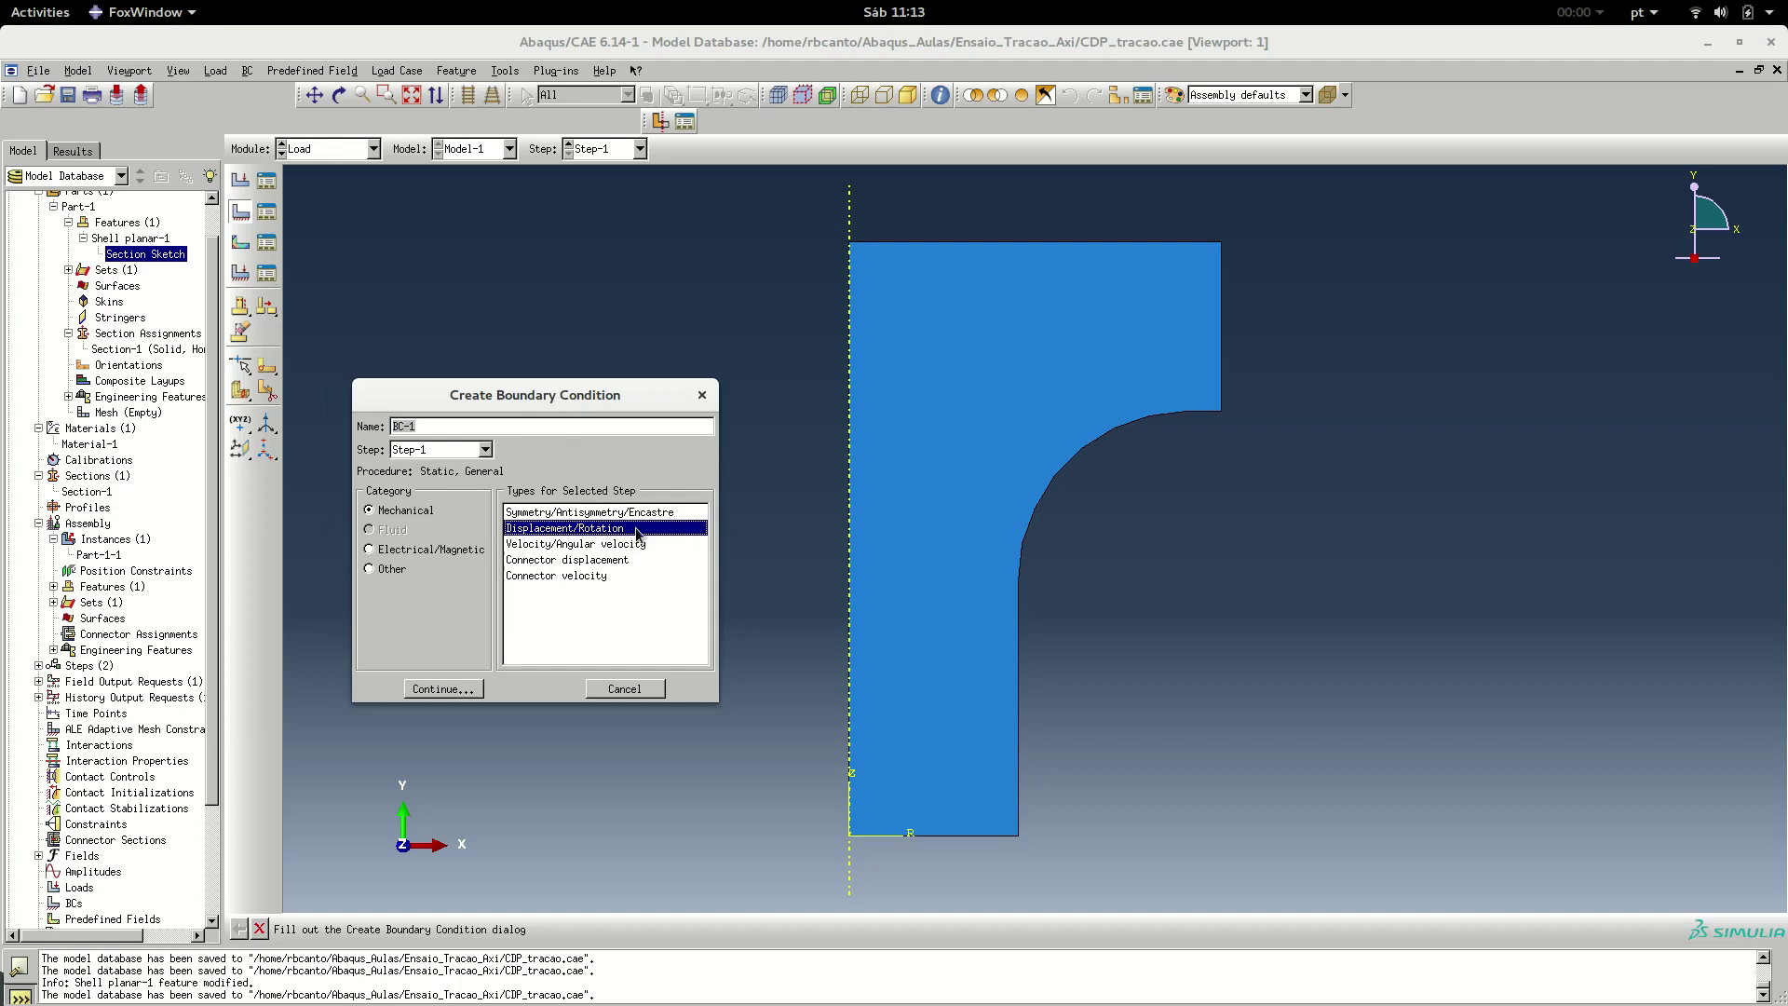
left_click(430, 426)
triple_click(430, 427)
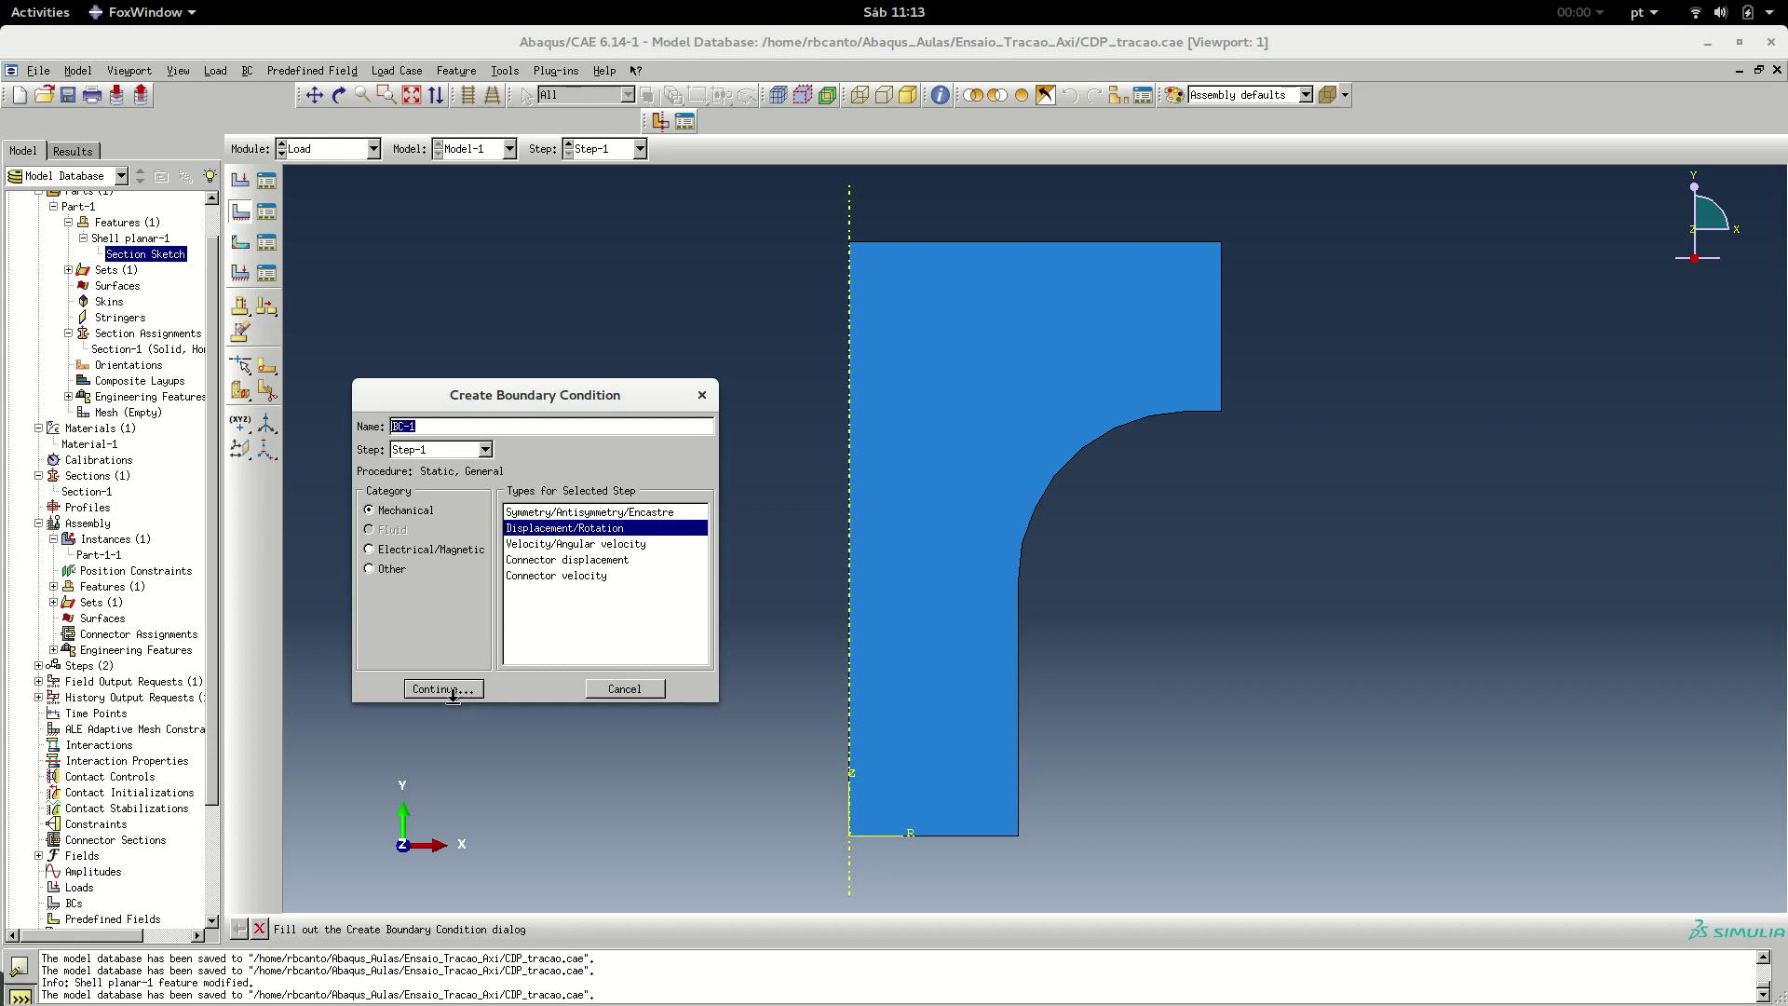
left_click(486, 451)
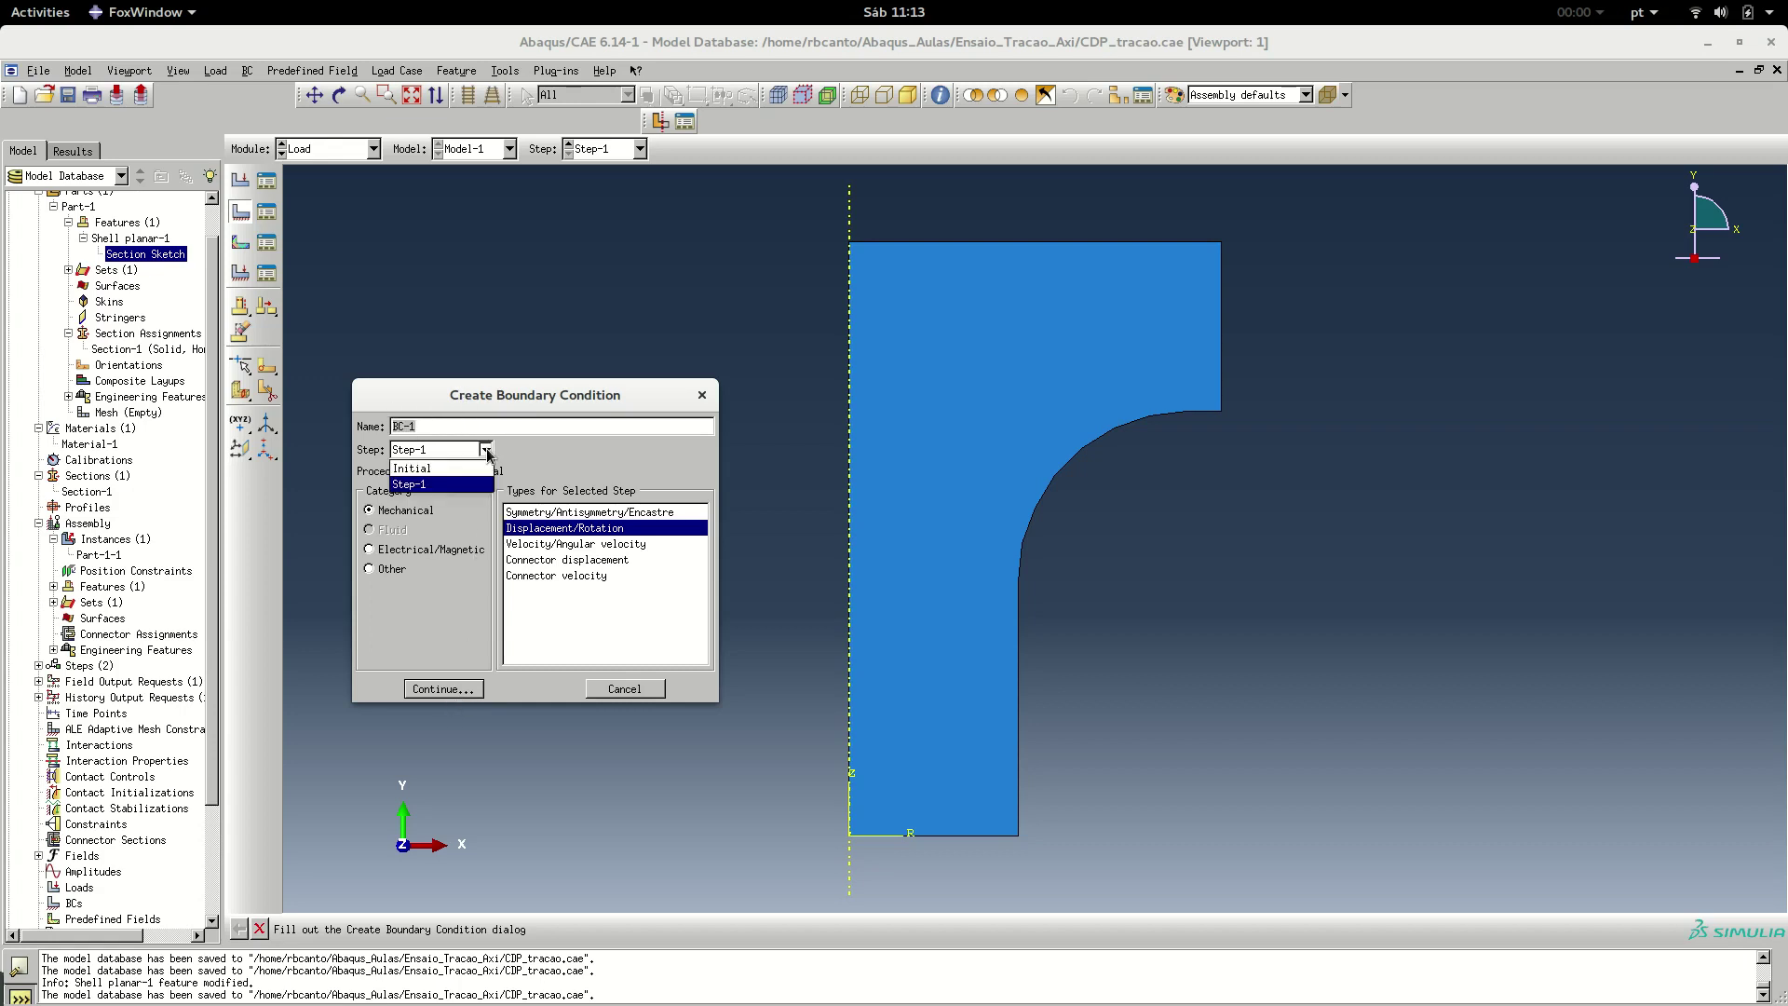
left_click(479, 482)
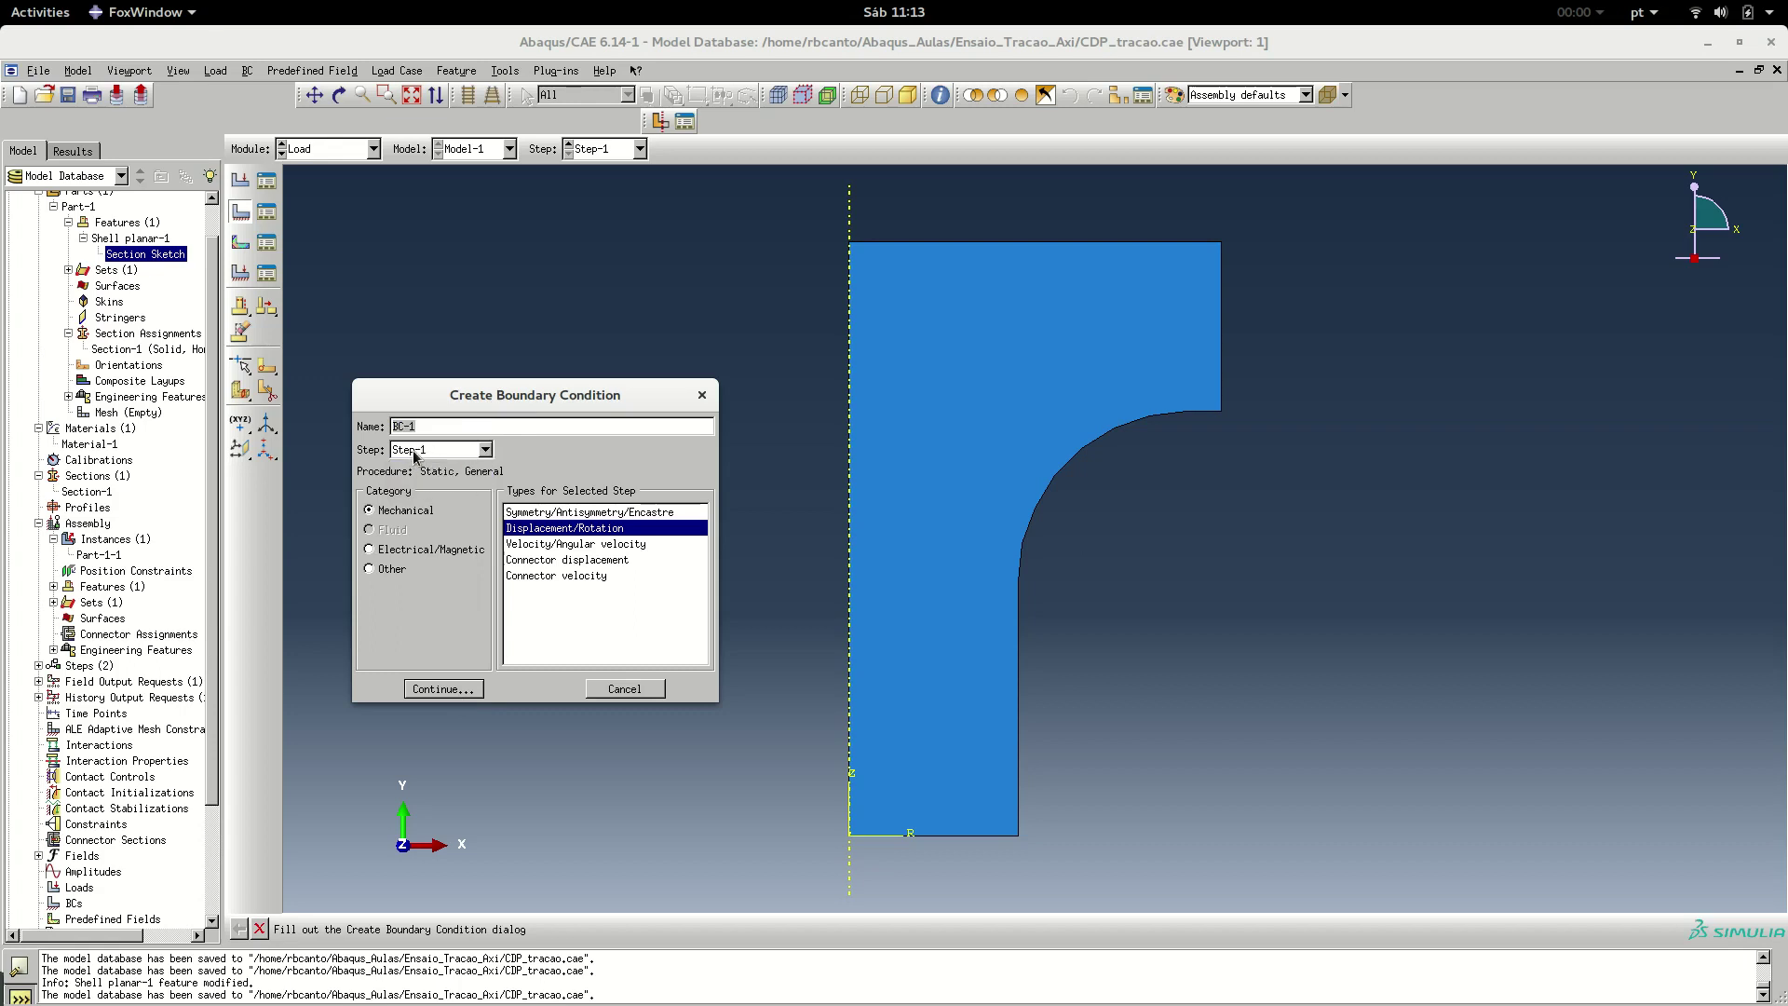
left_click(443, 689)
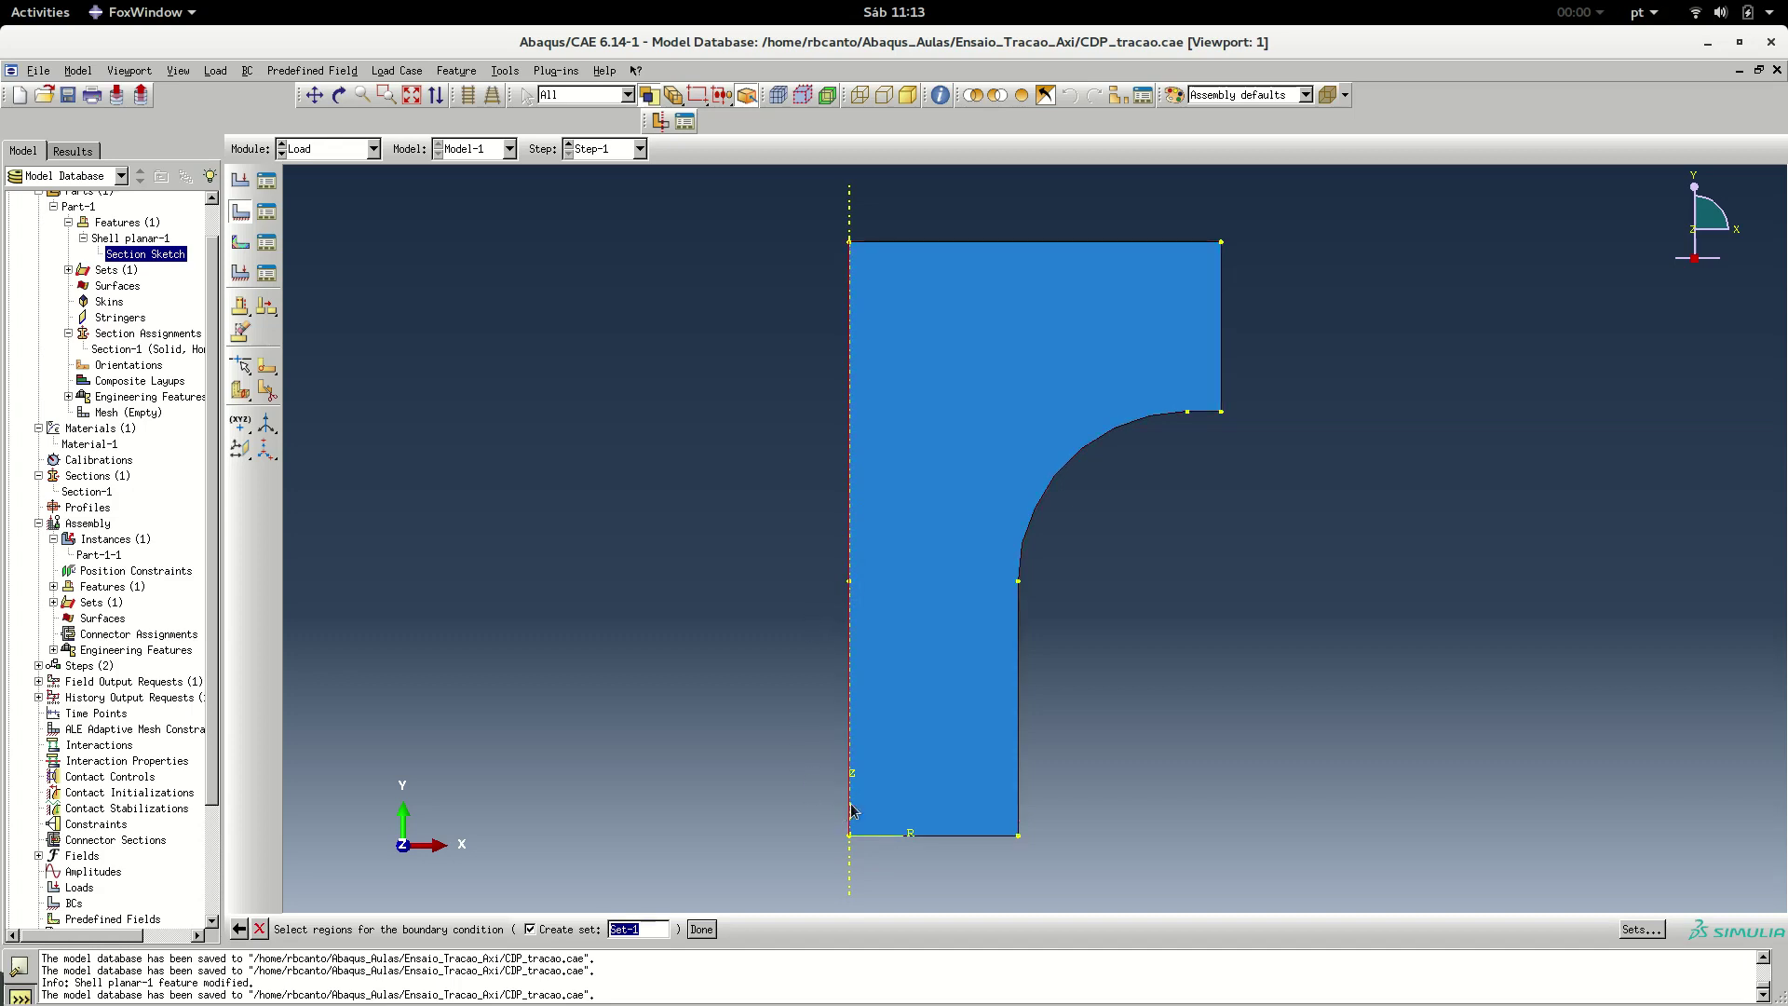
Apply the boundary condition to the specimen's full symmetry axis, fixing U1 at 0
left_click(853, 248)
left_click(700, 929)
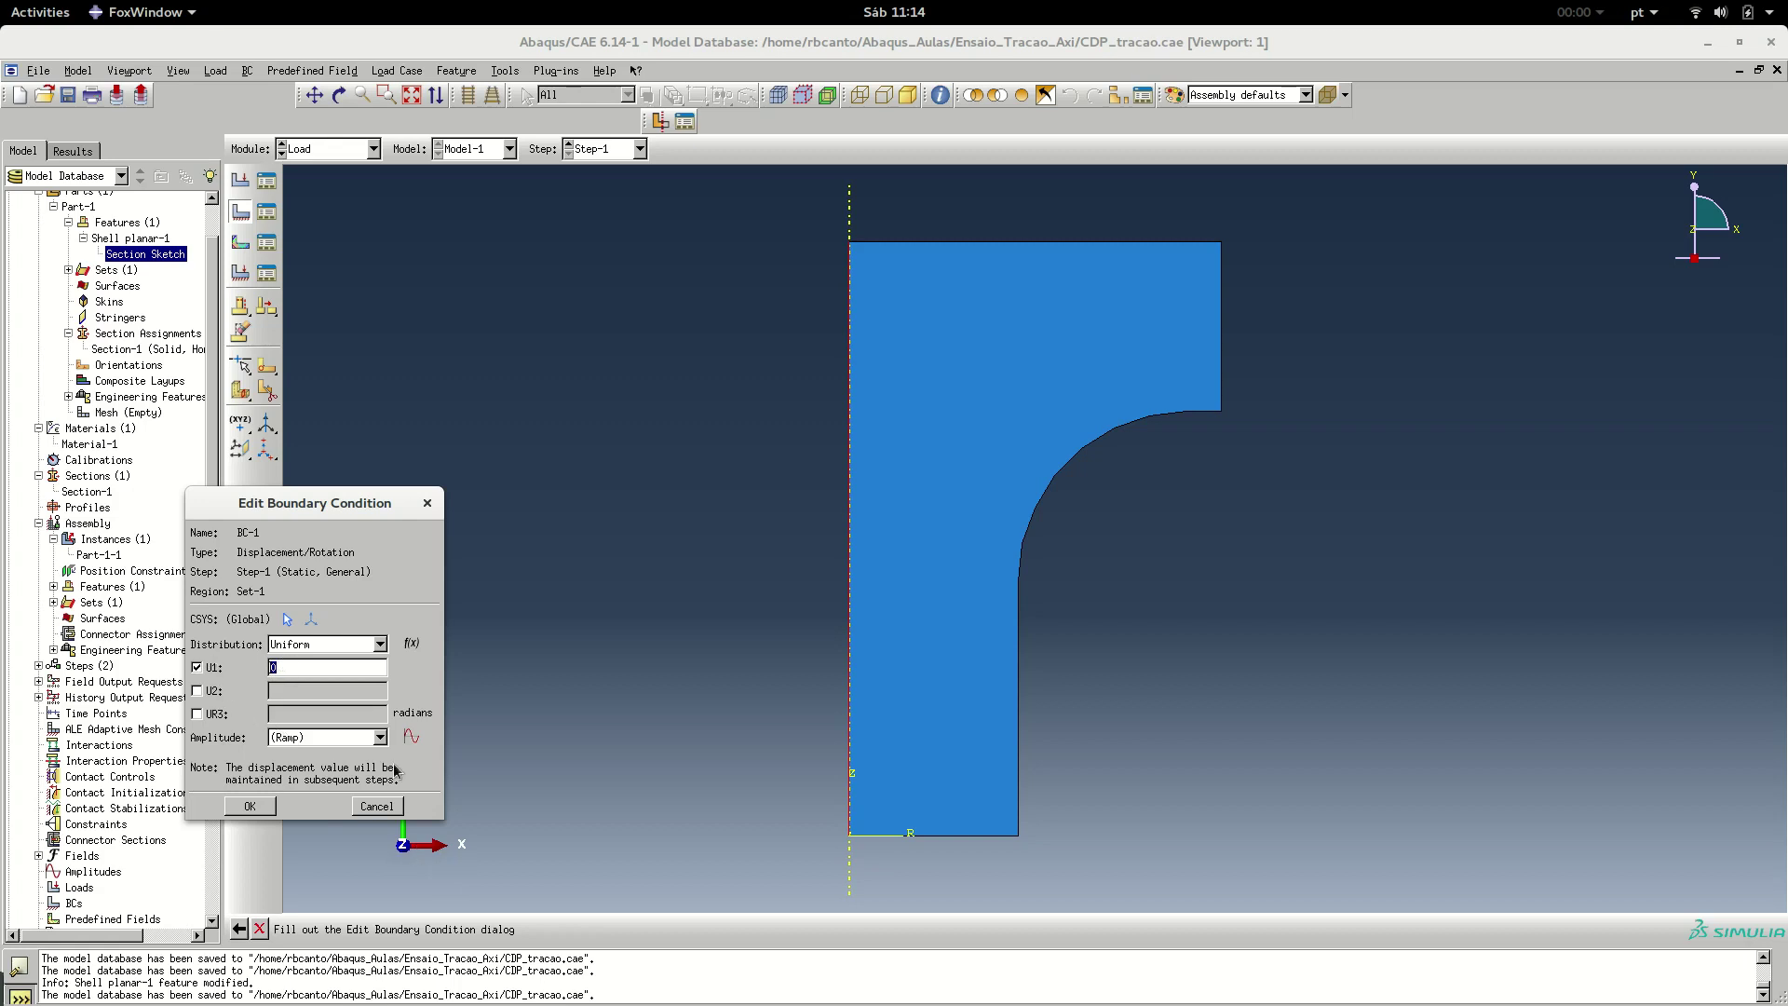
left_click(252, 806)
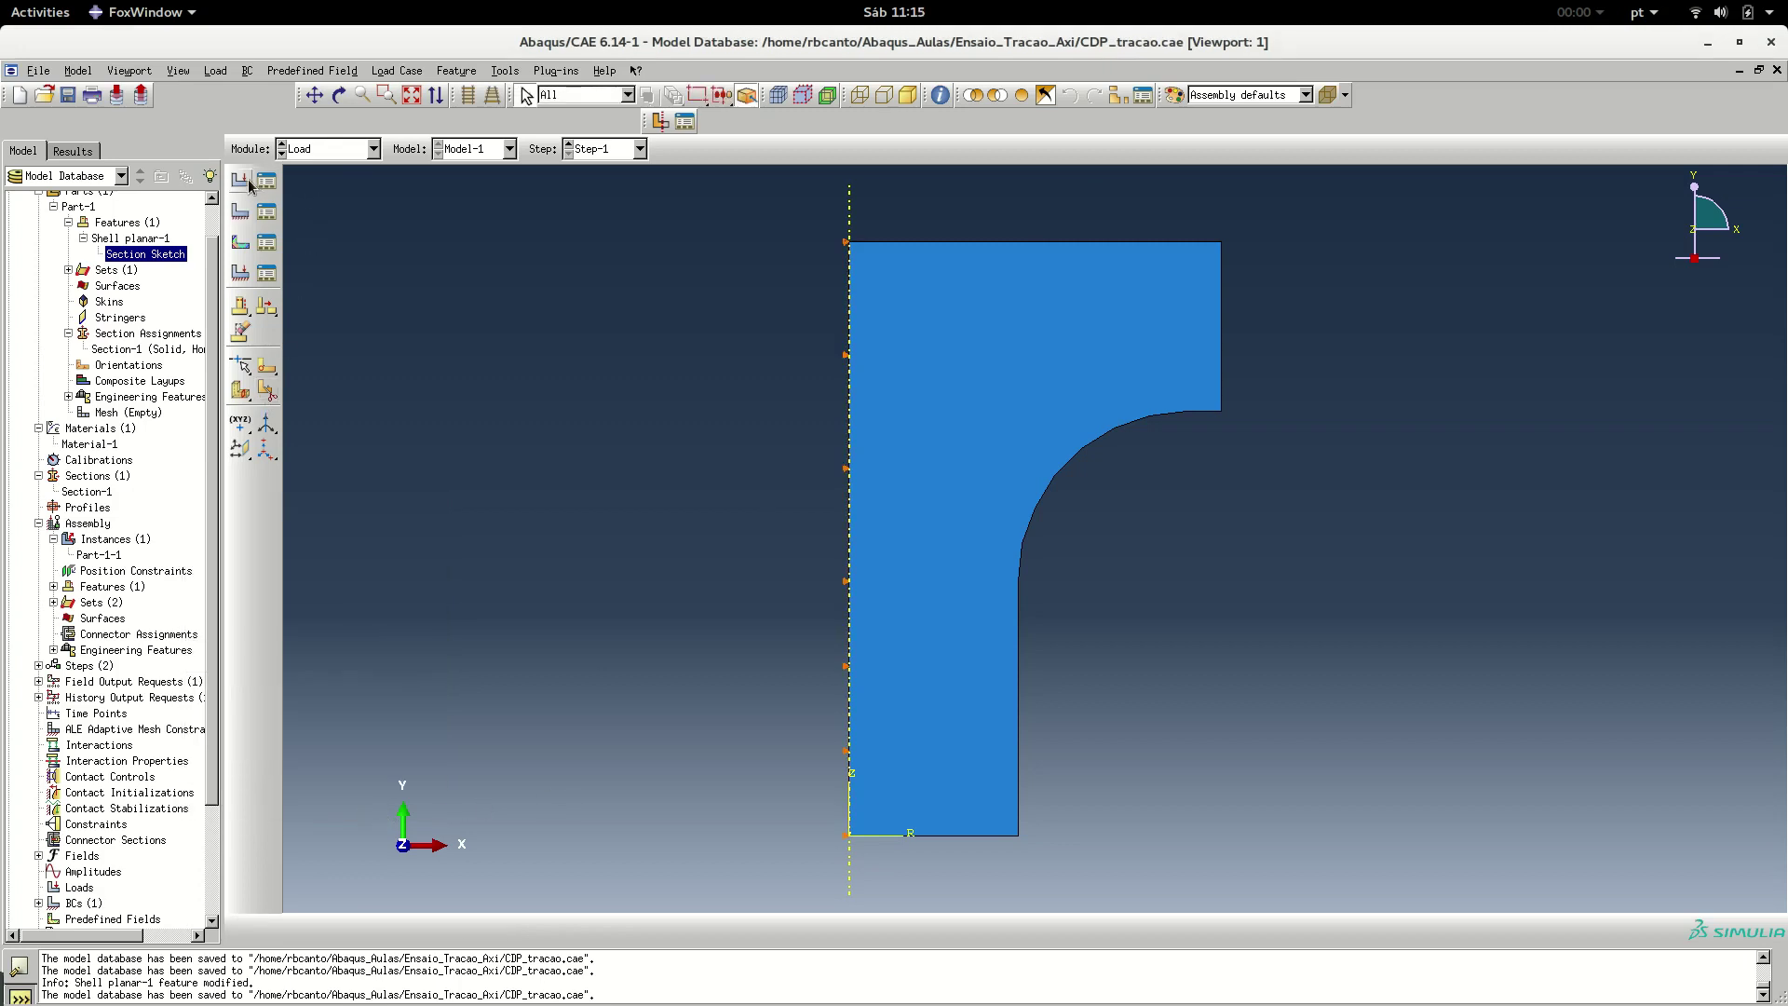
Create a Displacement/Rotation boundary condition in Step-1 on the specimen's bottom edge with only U2 fixed at 0
left_click(241, 213)
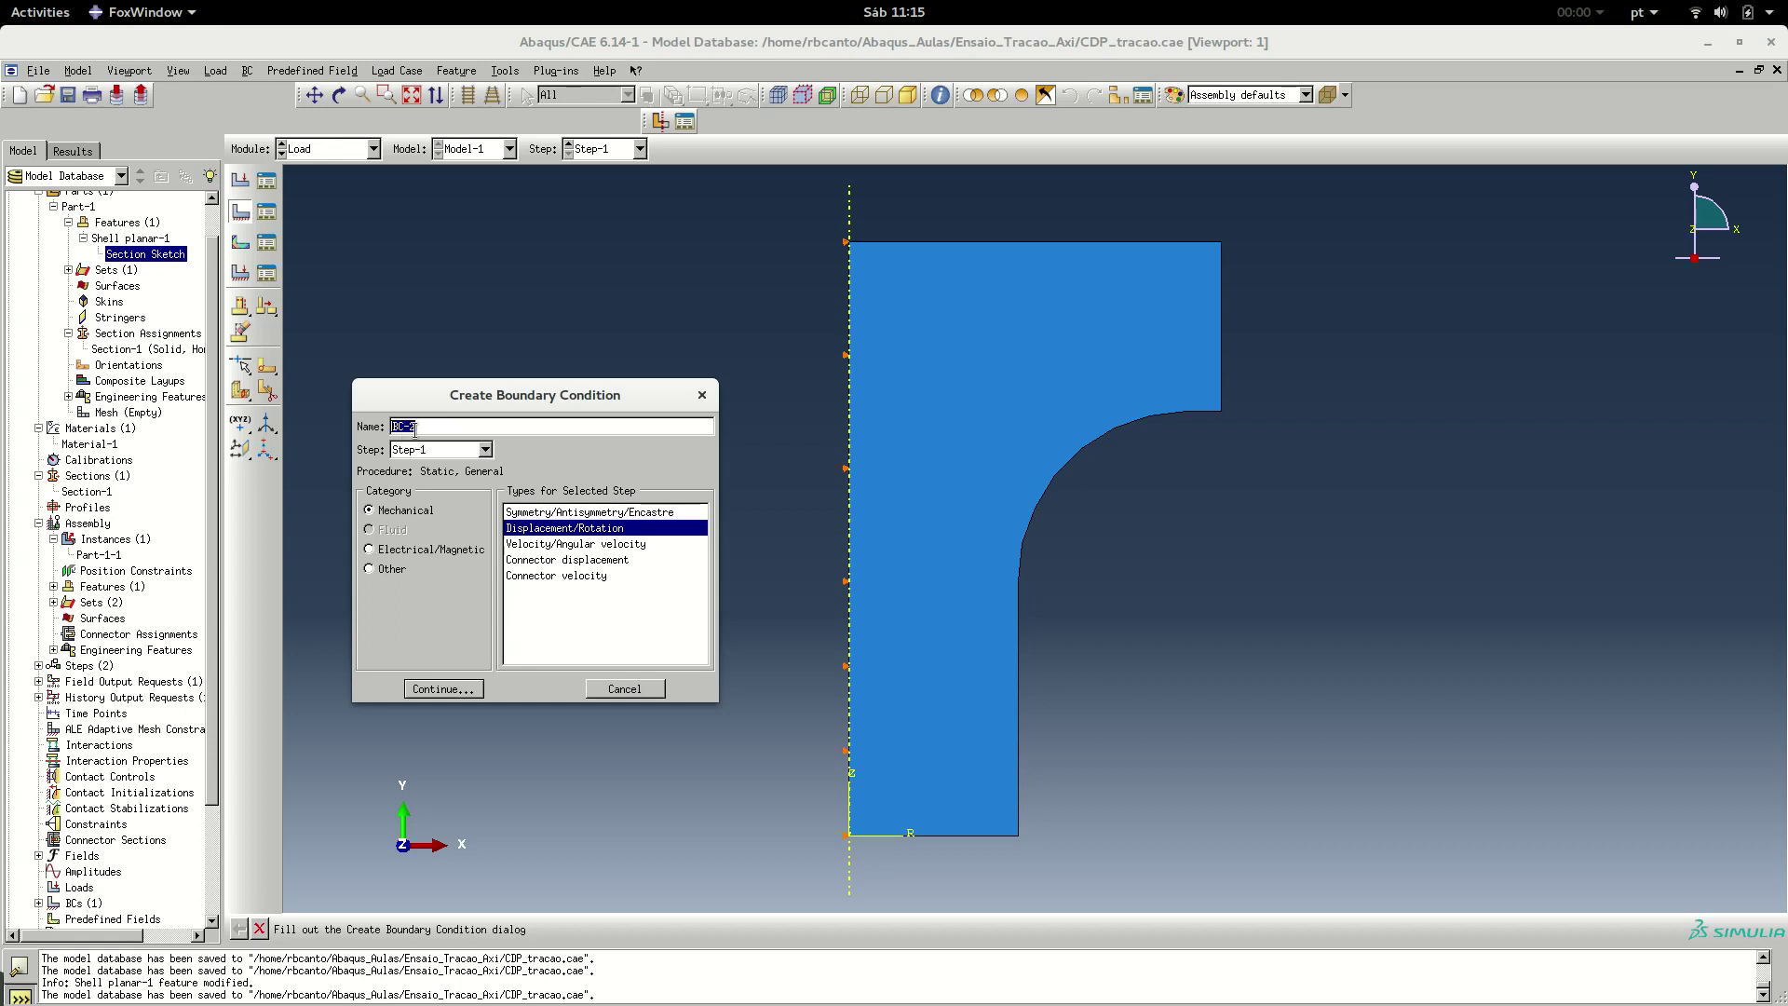
left_click(450, 693)
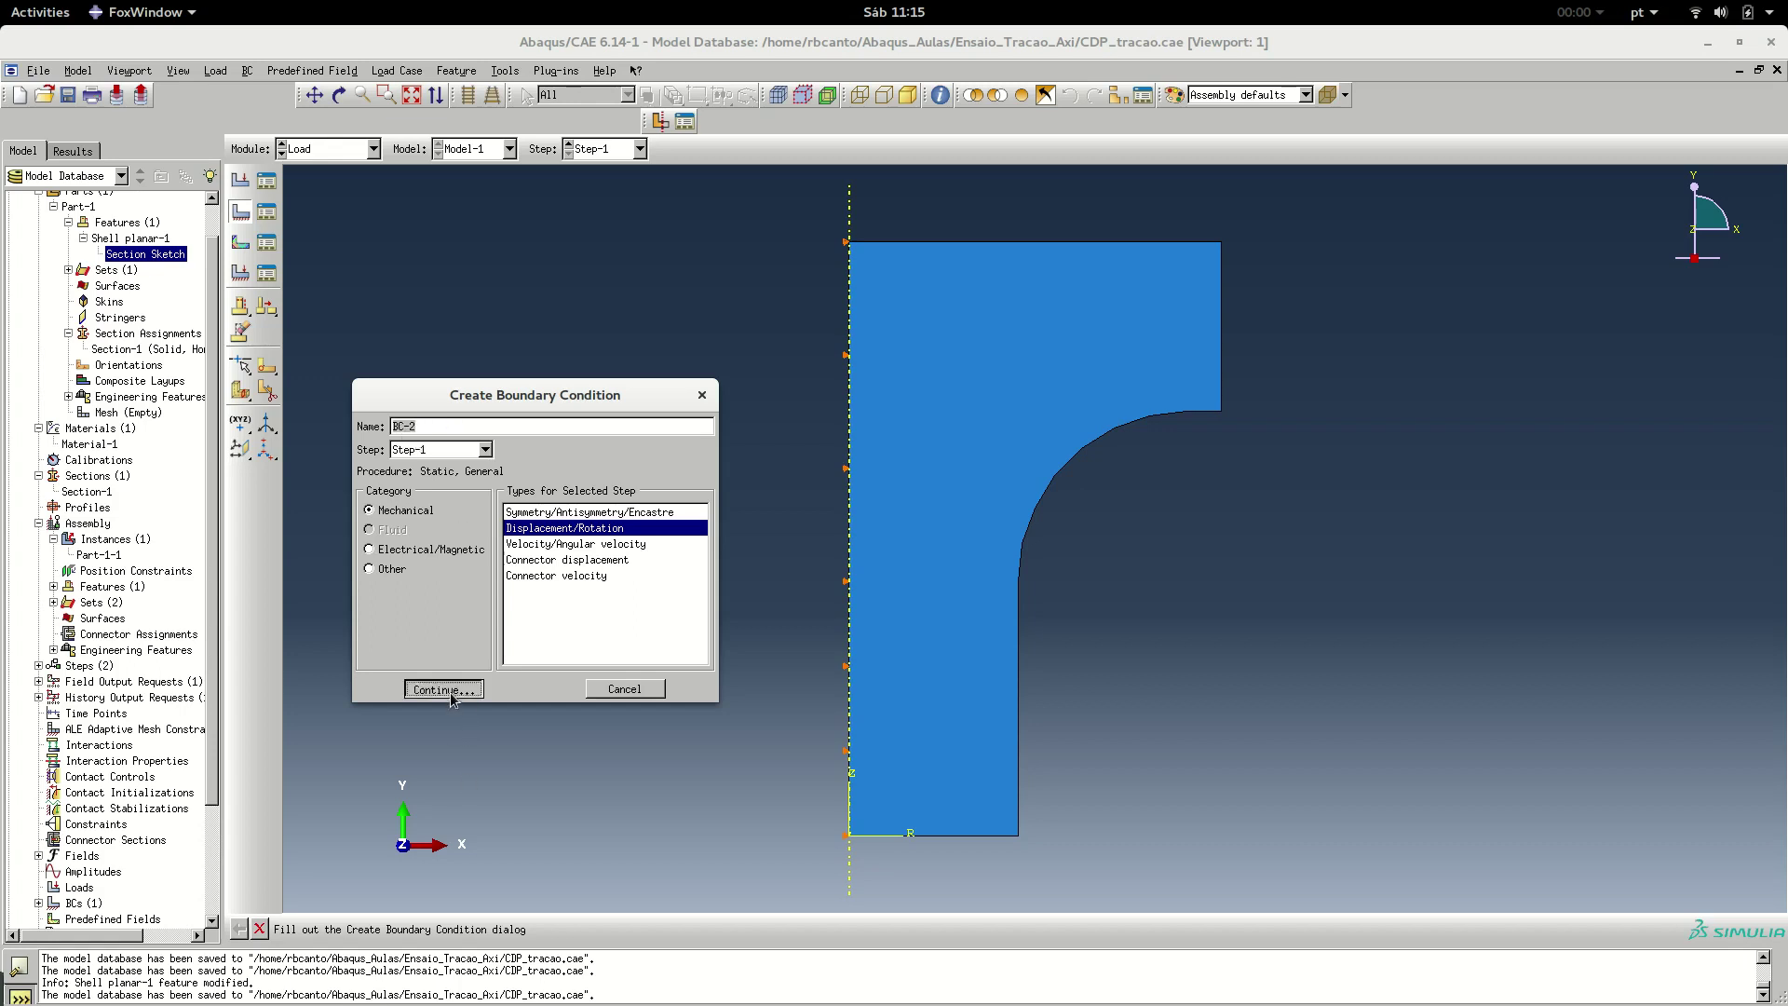
left_click(971, 836)
left_click(701, 928)
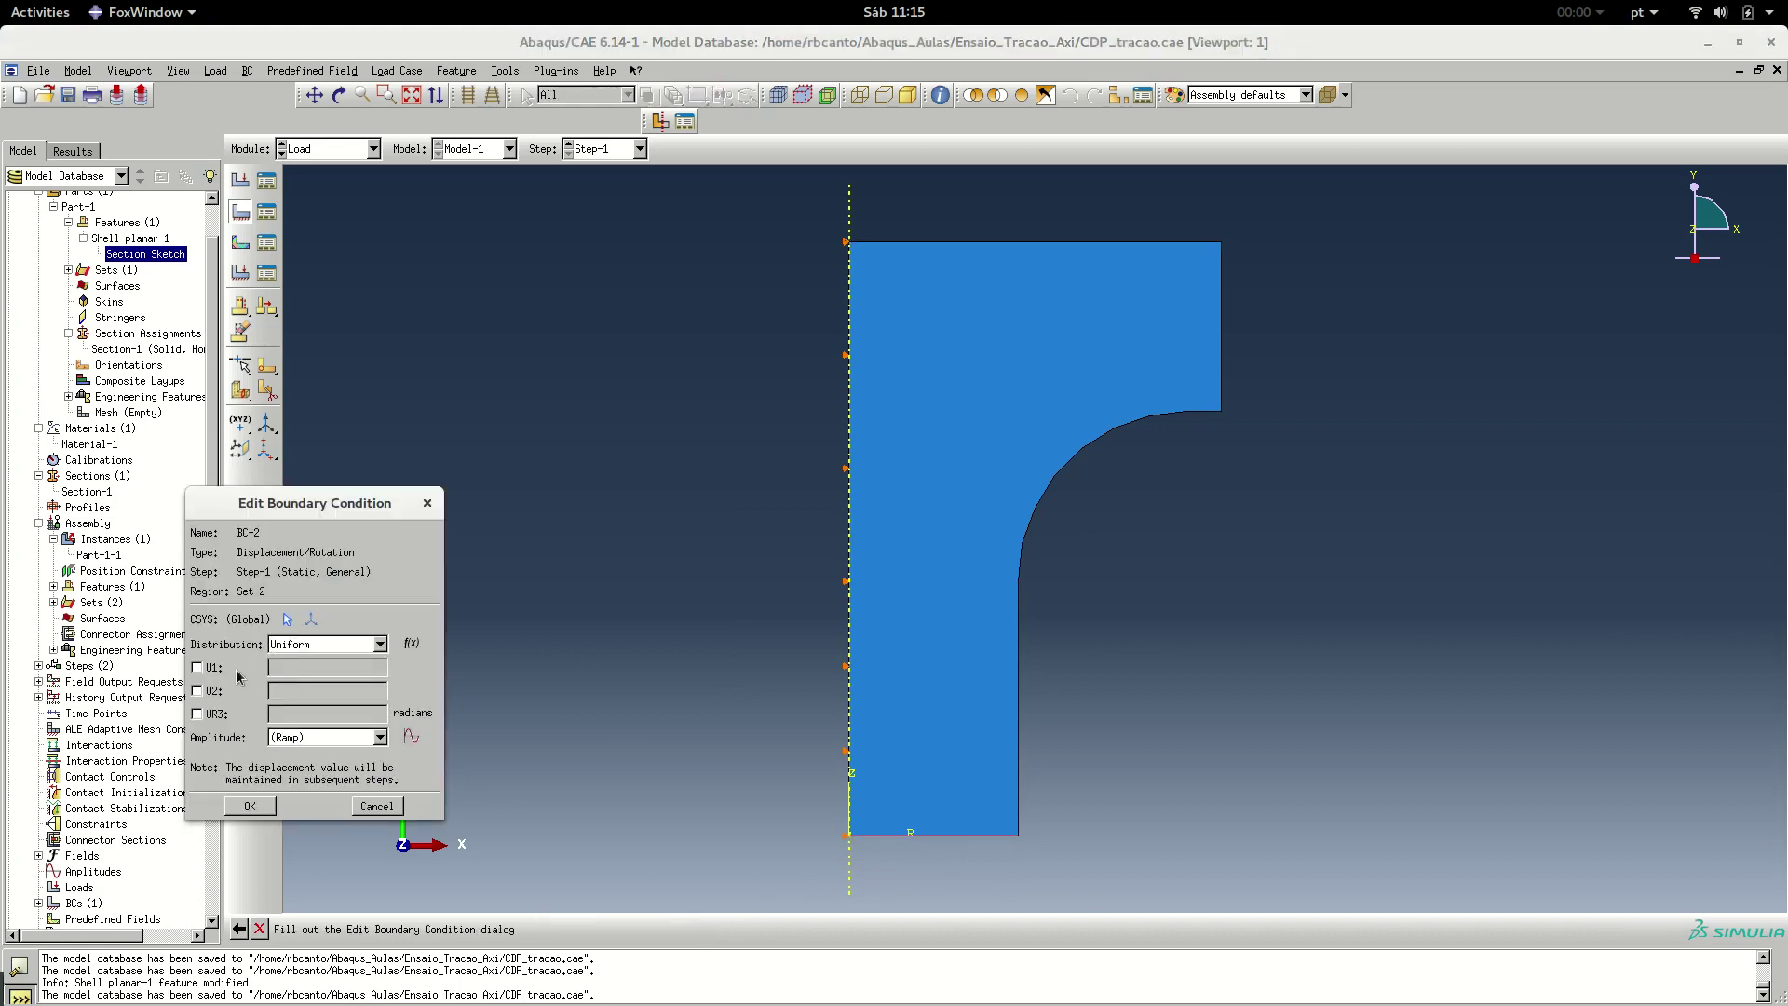
left_click(214, 691)
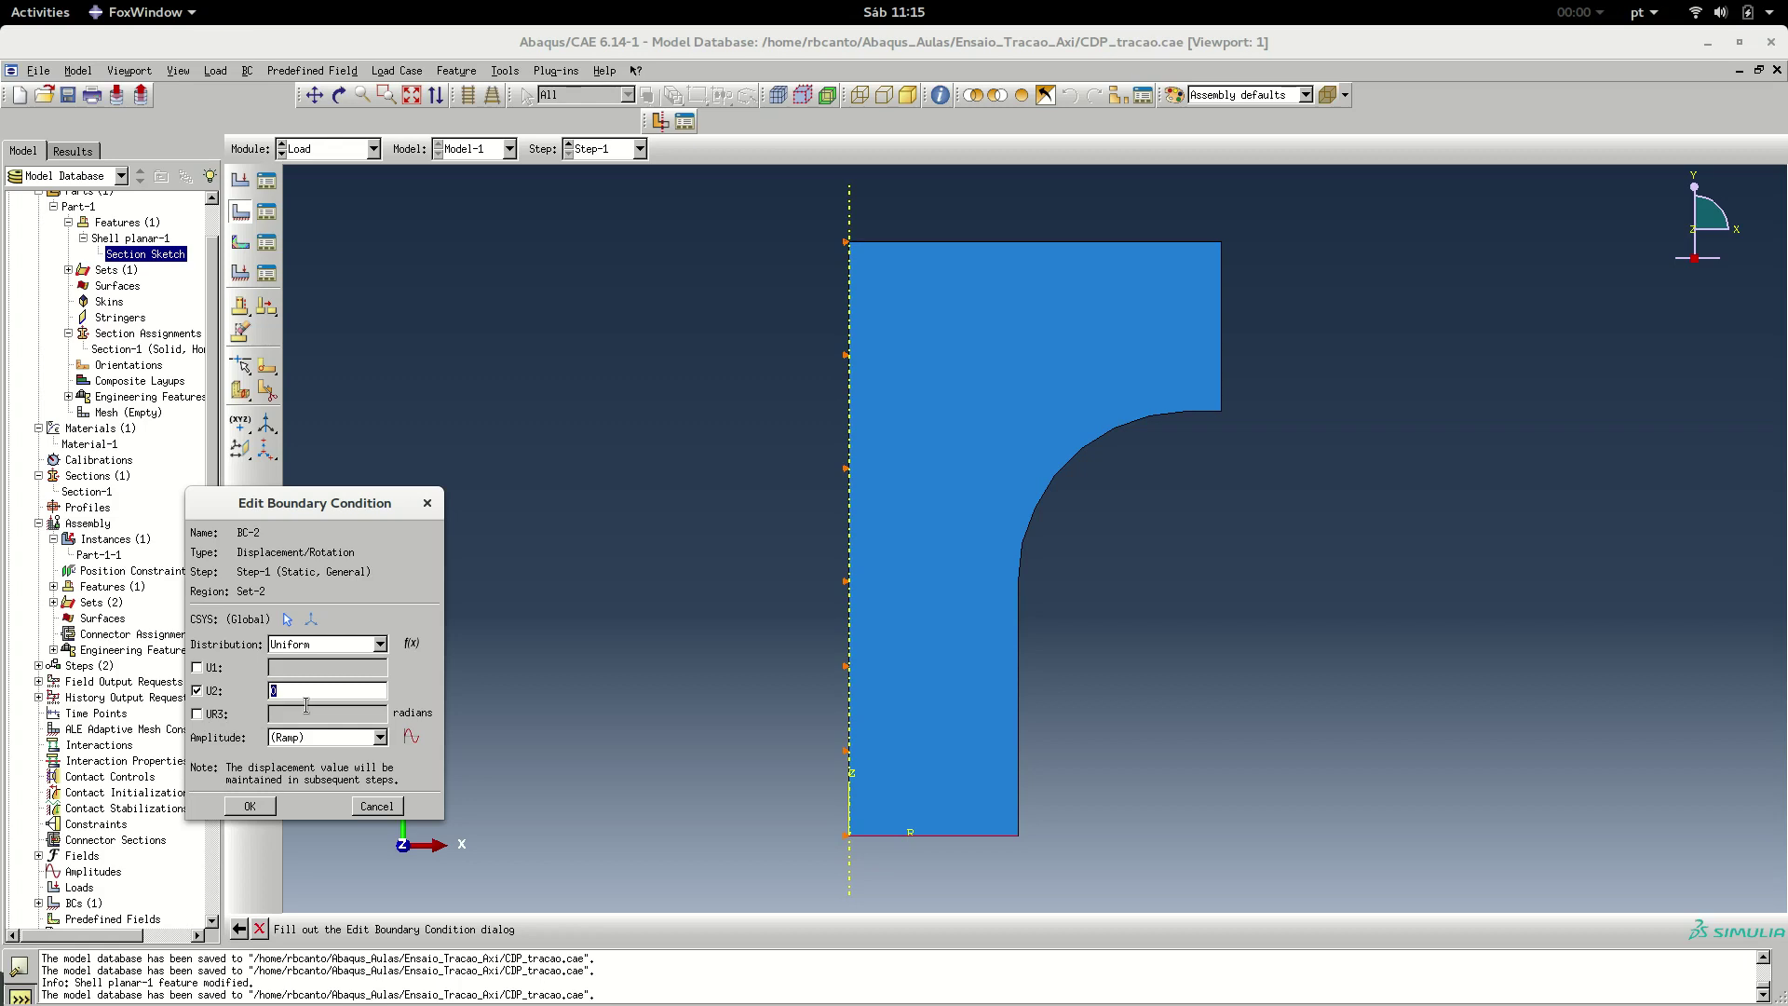
left_click(198, 714)
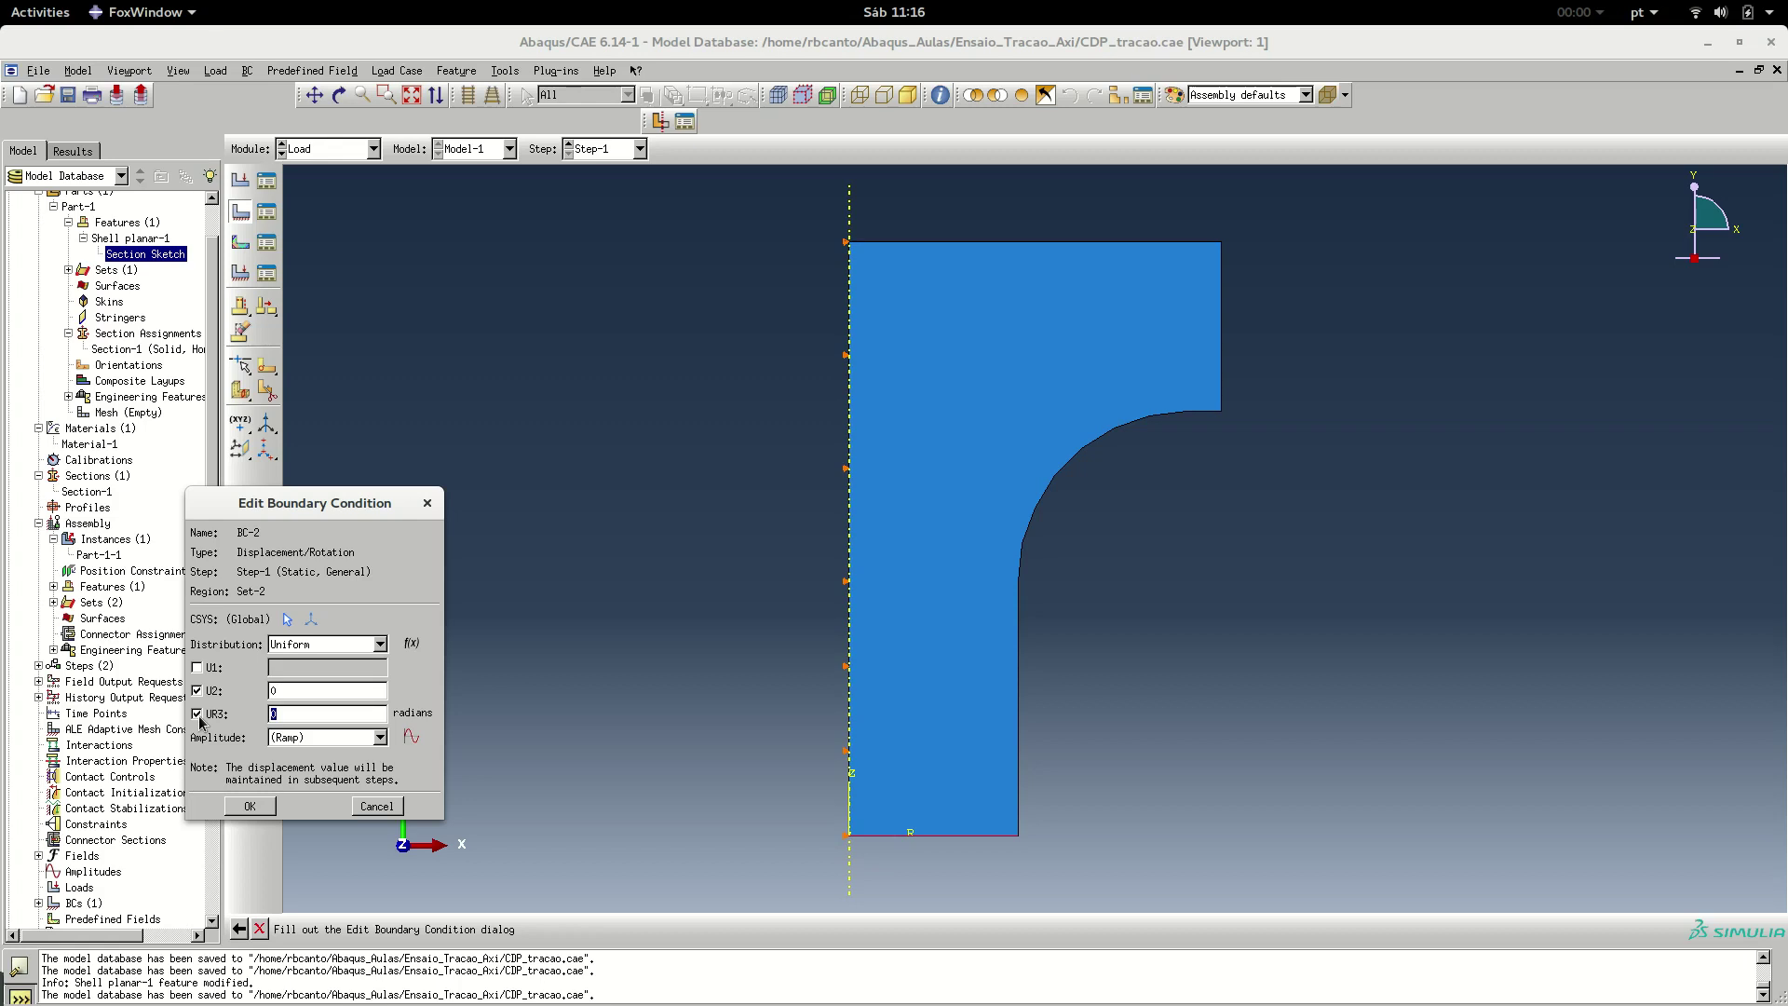
left_click(199, 714)
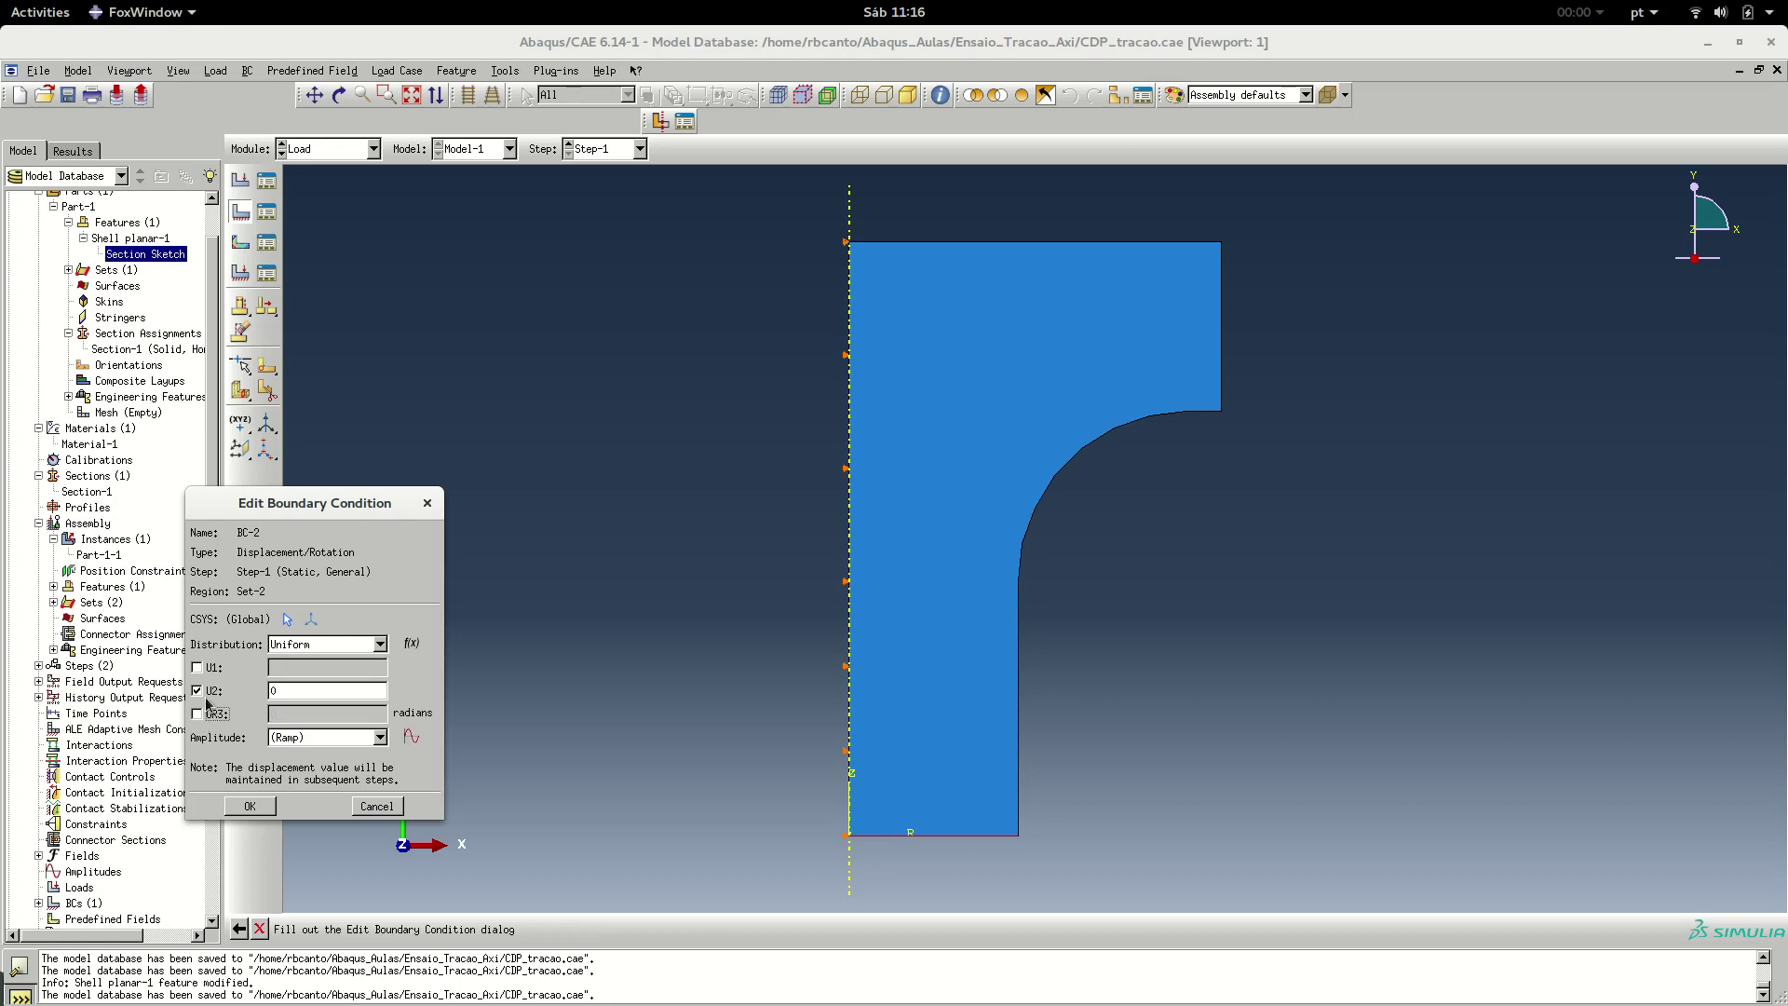
left_click(250, 806)
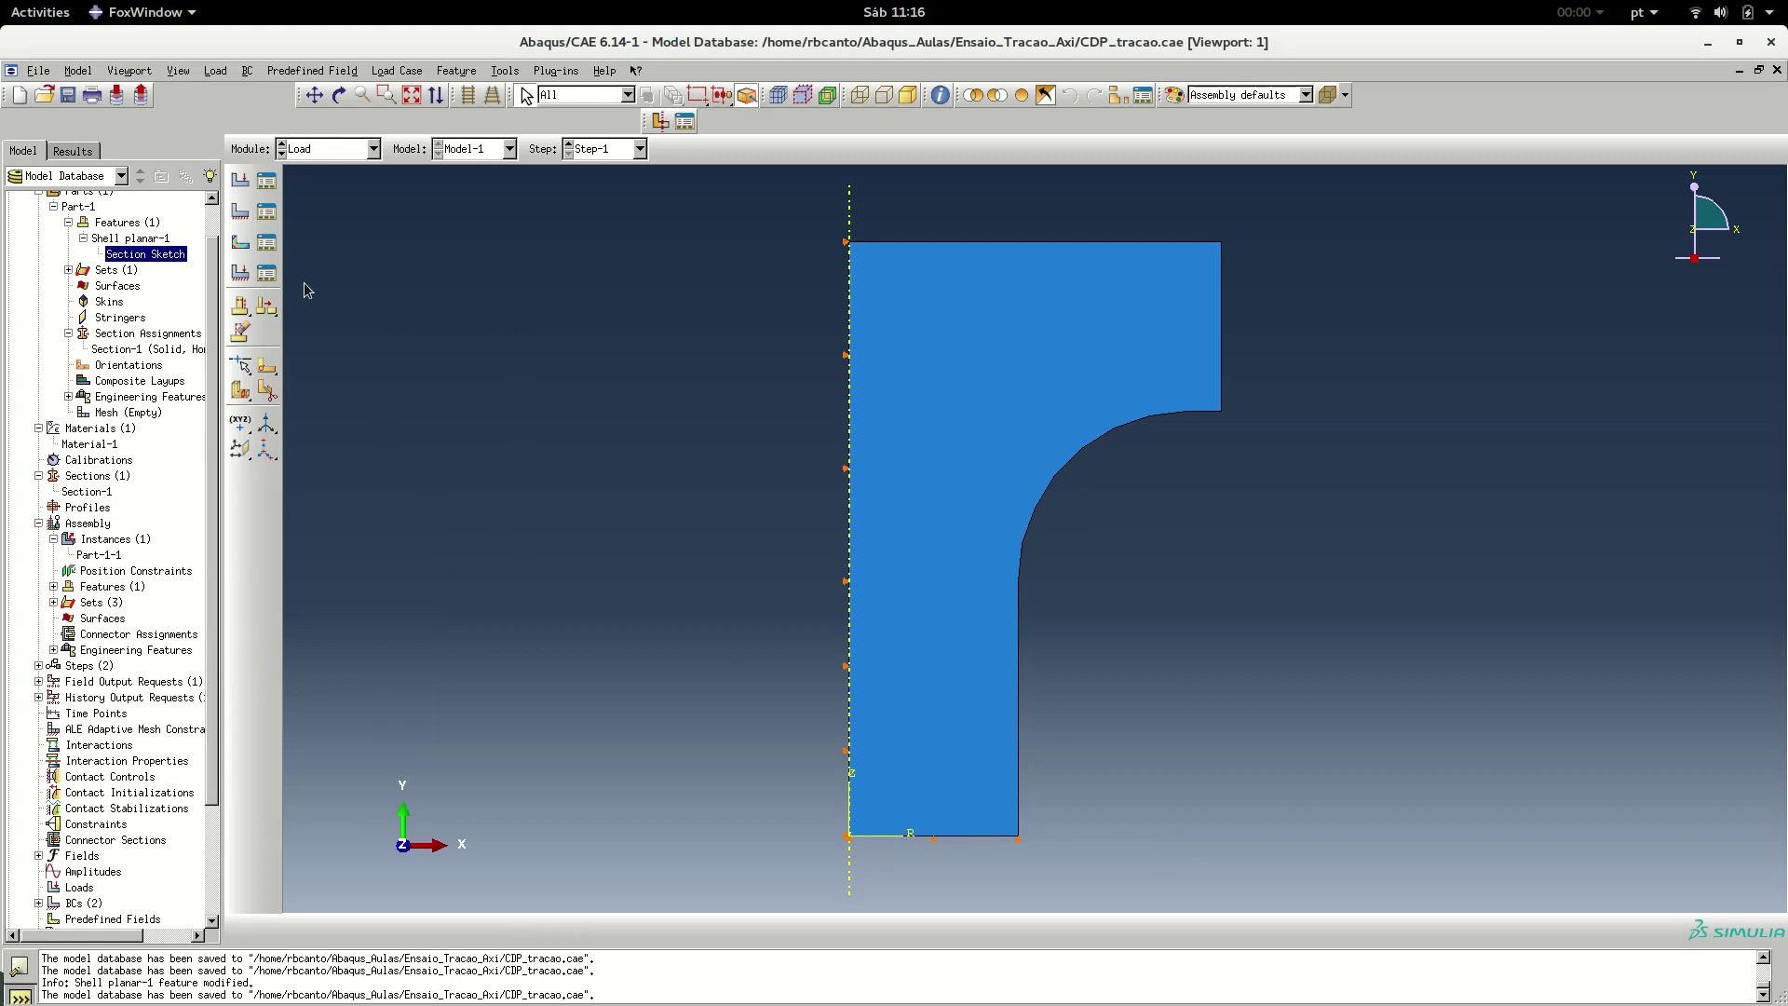
Create a Displacement/Rotation boundary condition in Step-1 on the specimen's top edge, prescribing a U2 displacement of 1
left_click(242, 213)
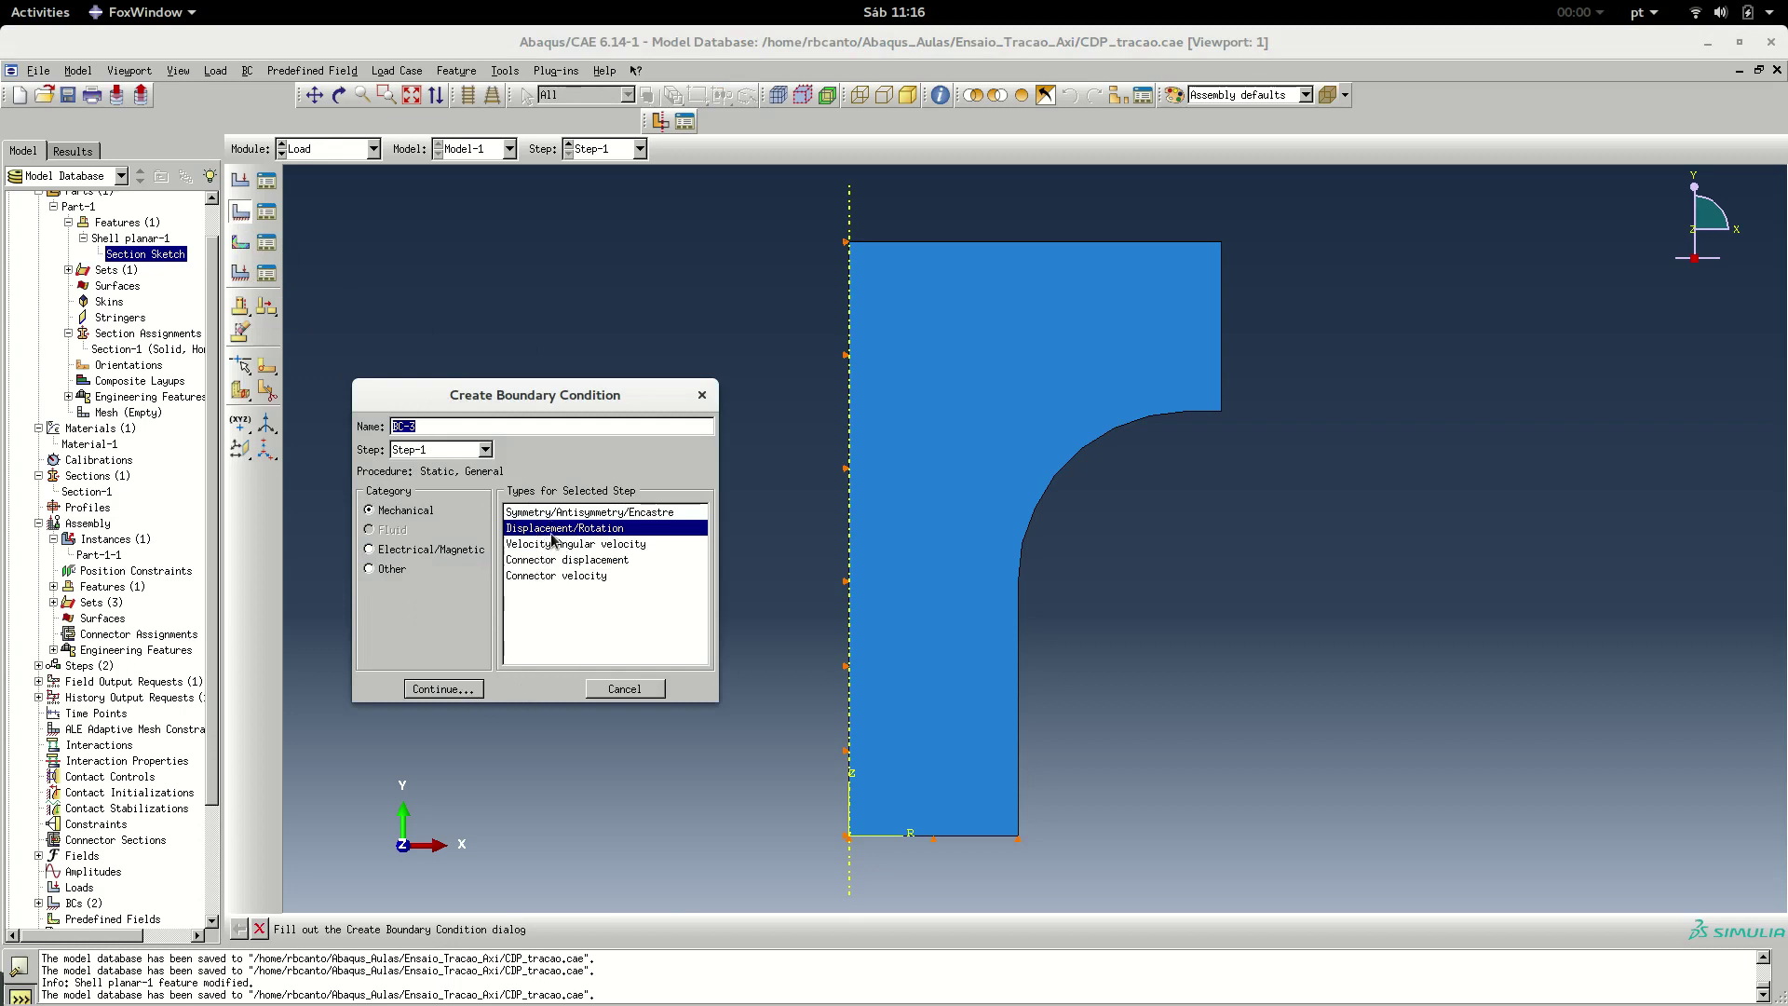
left_click(456, 690)
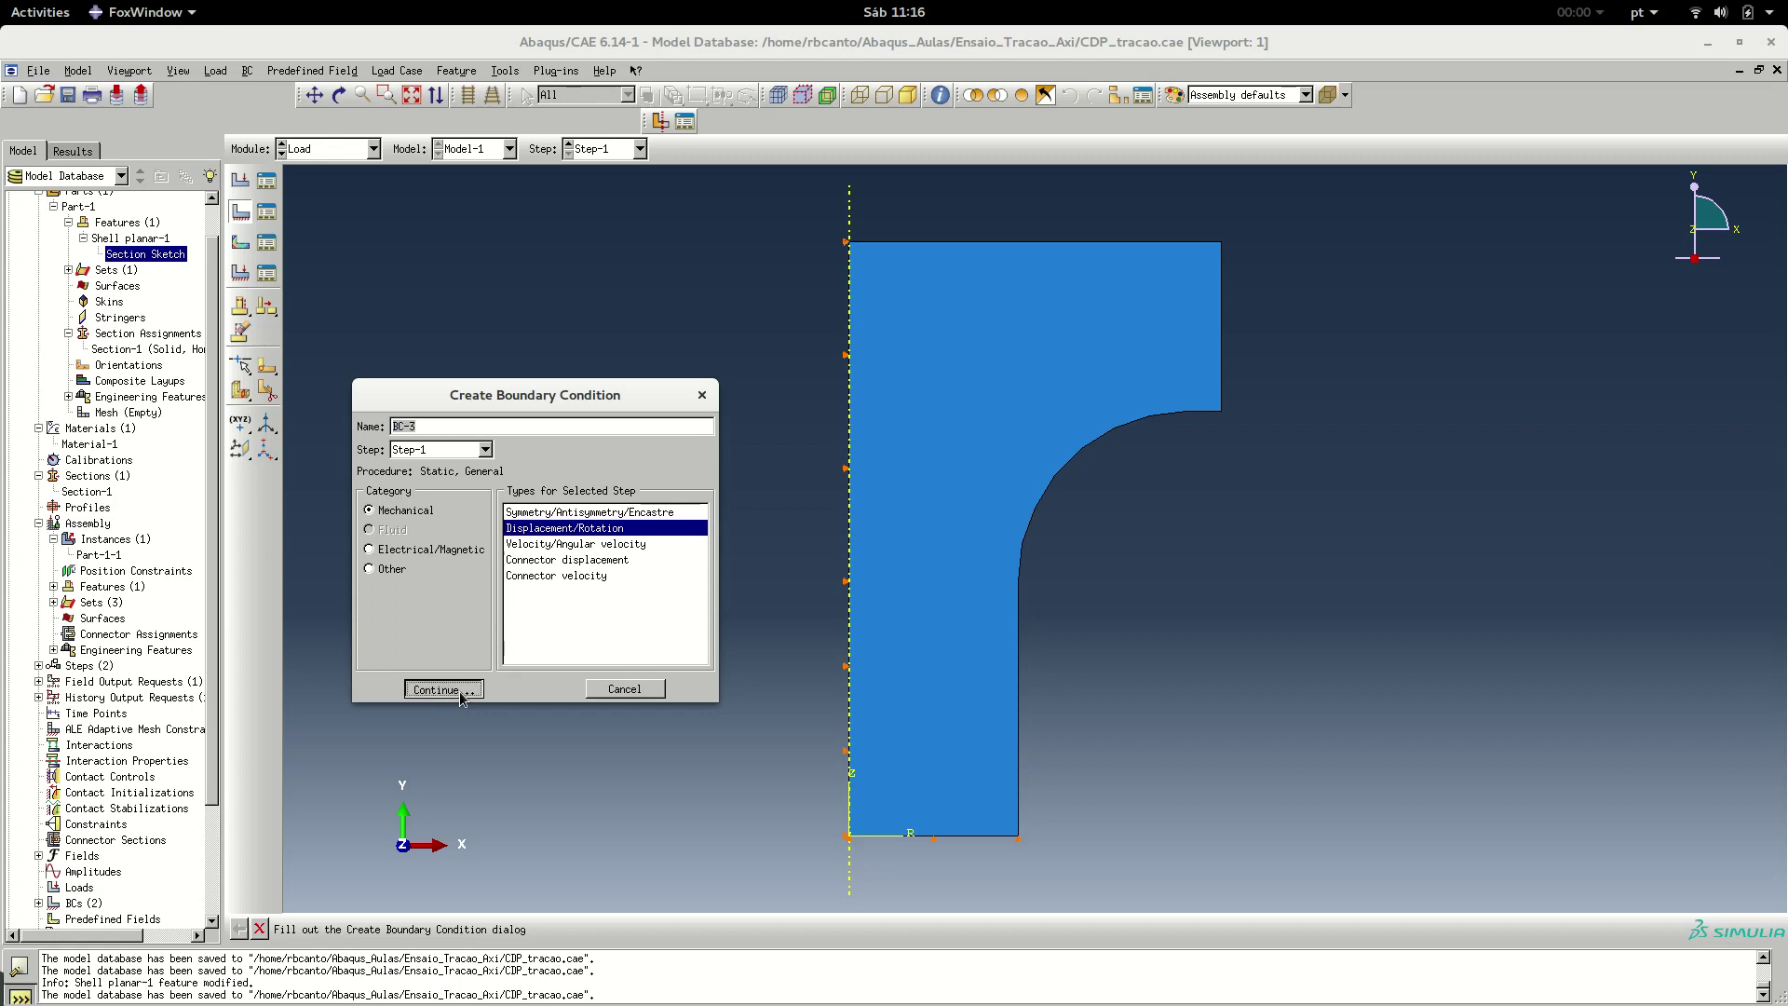
left_click(891, 246)
left_click(701, 928)
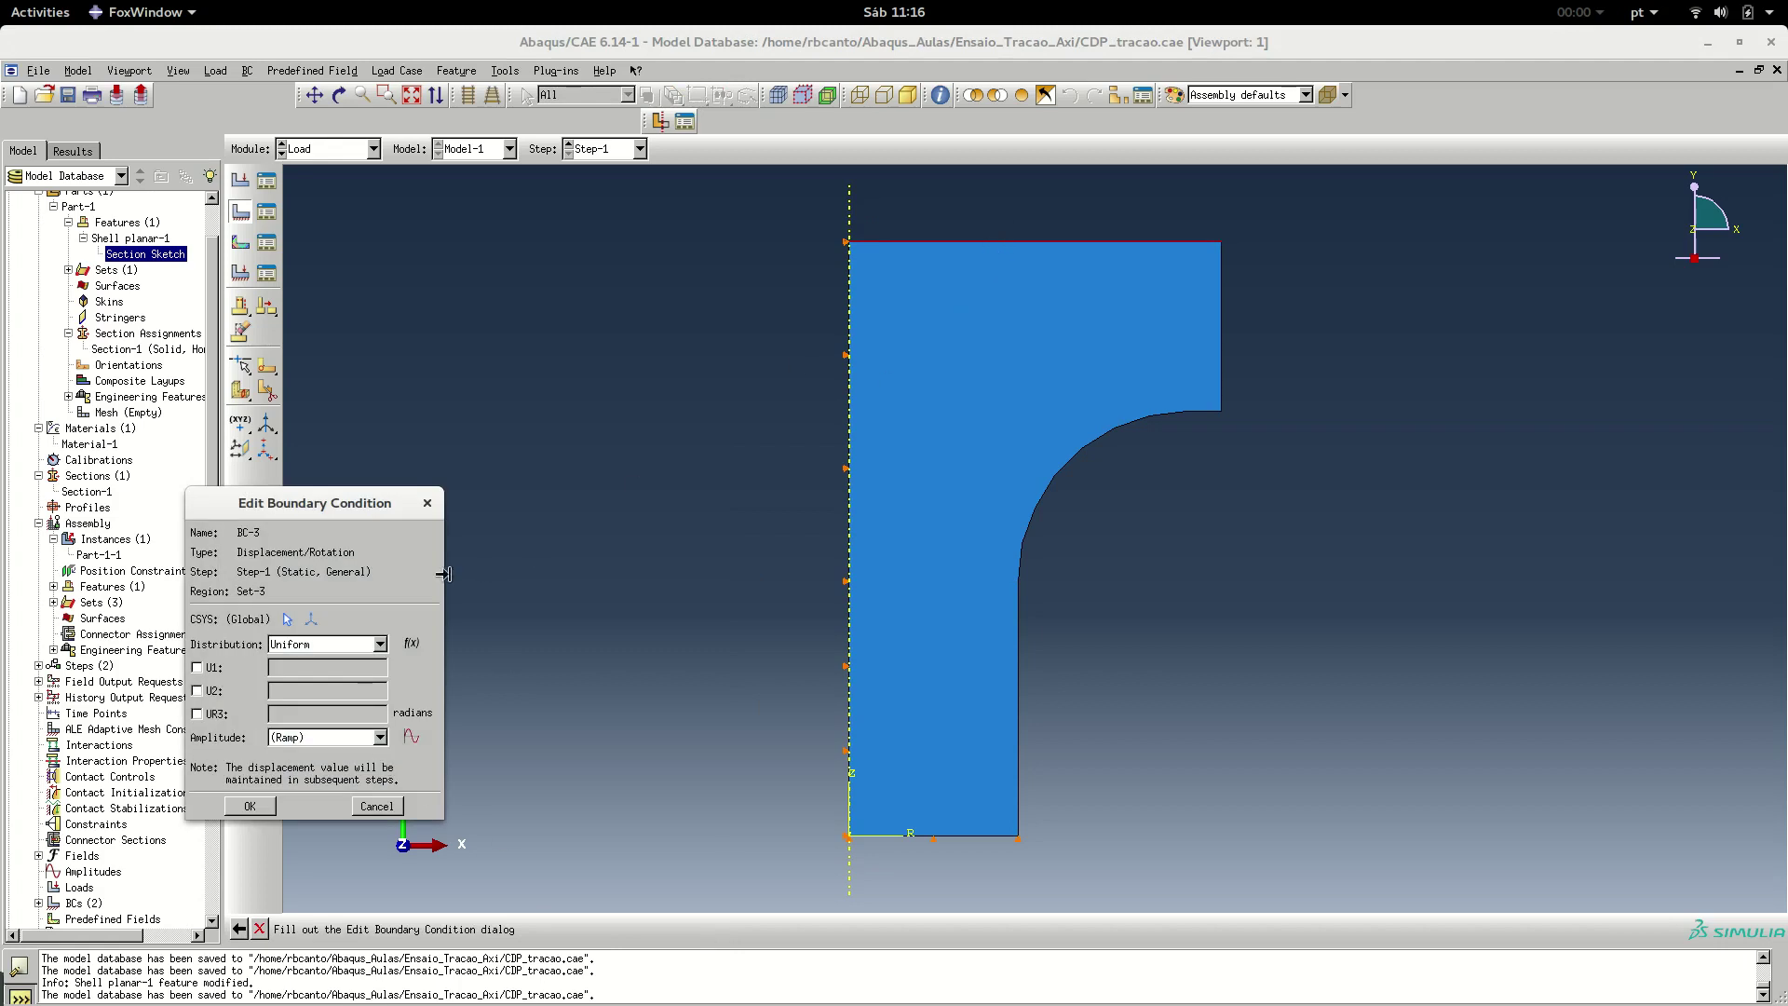
left_click(210, 691)
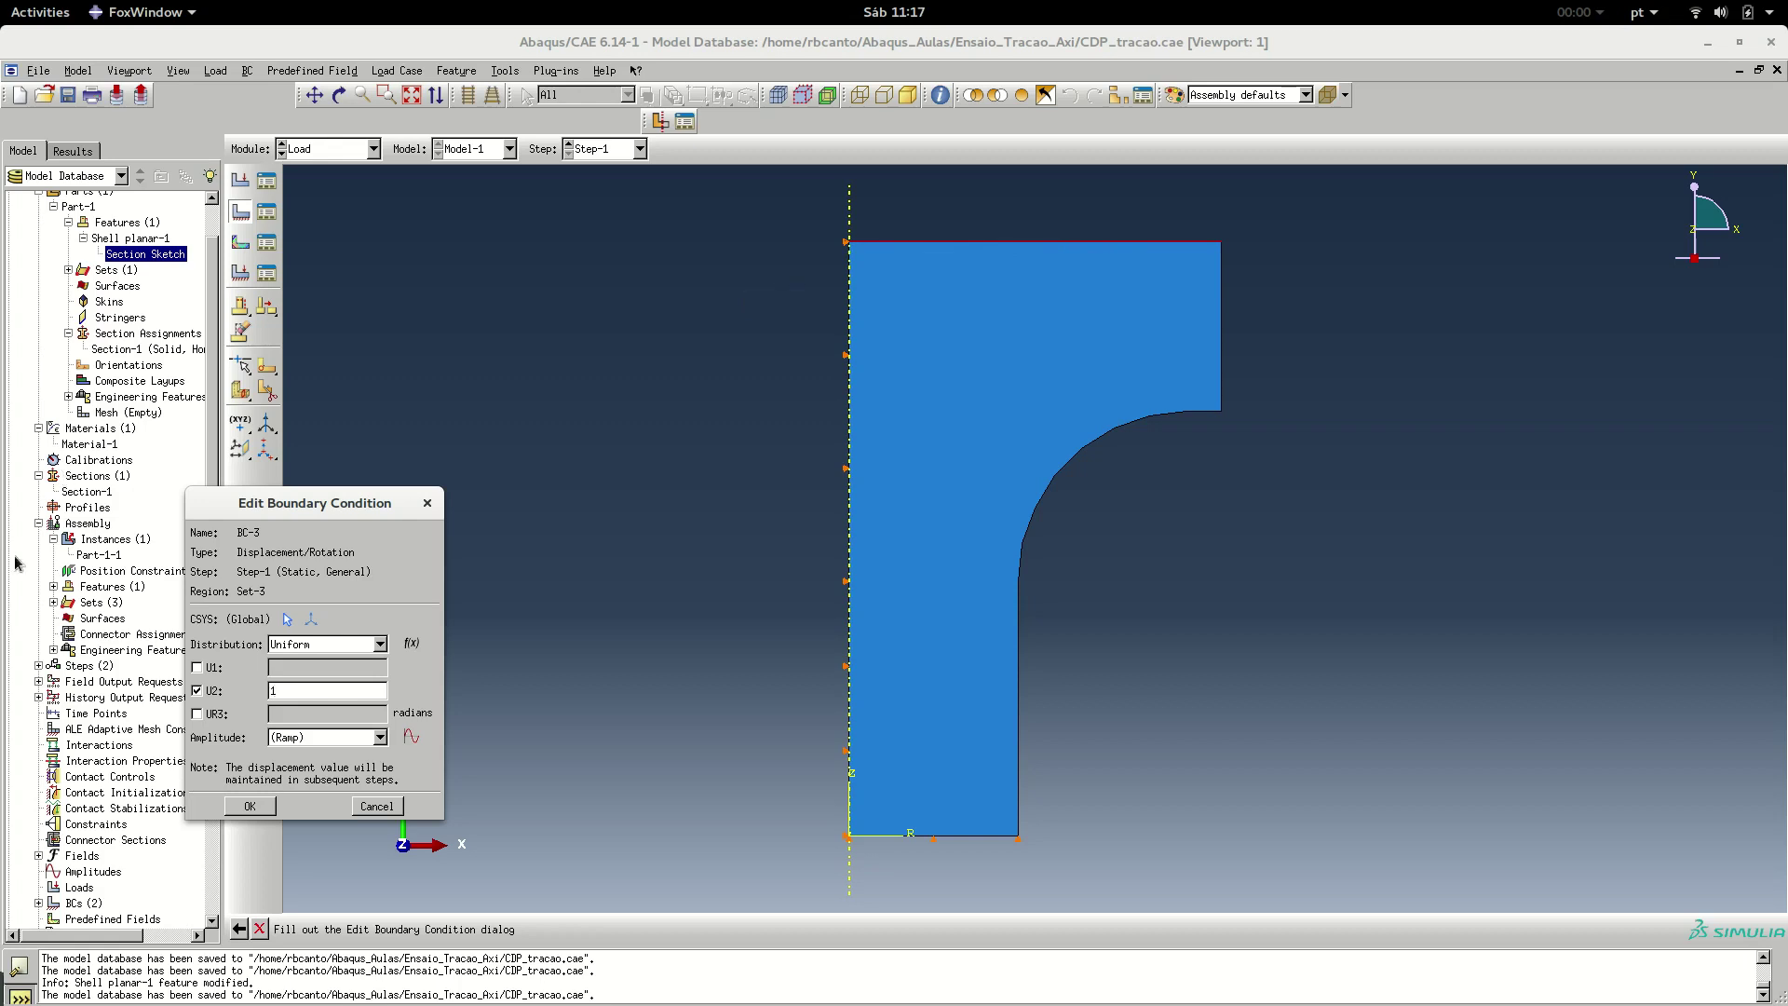
left_click_drag(275, 502, 523, 293)
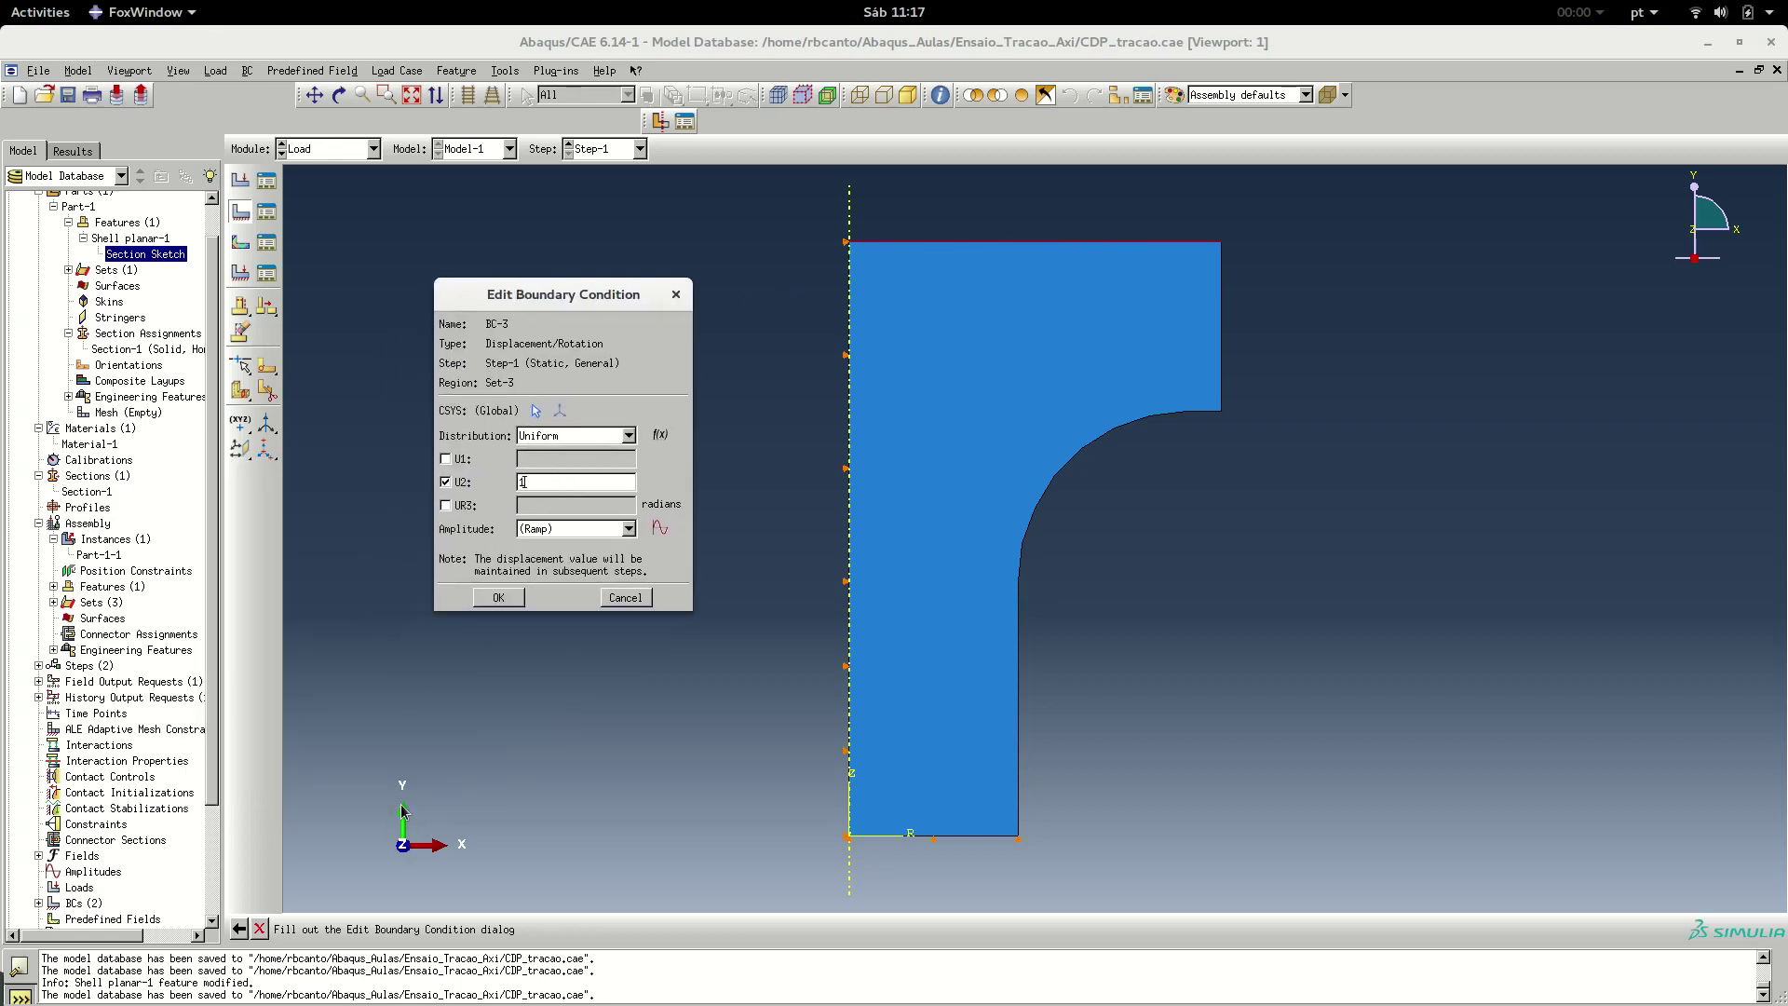
left_click(496, 596)
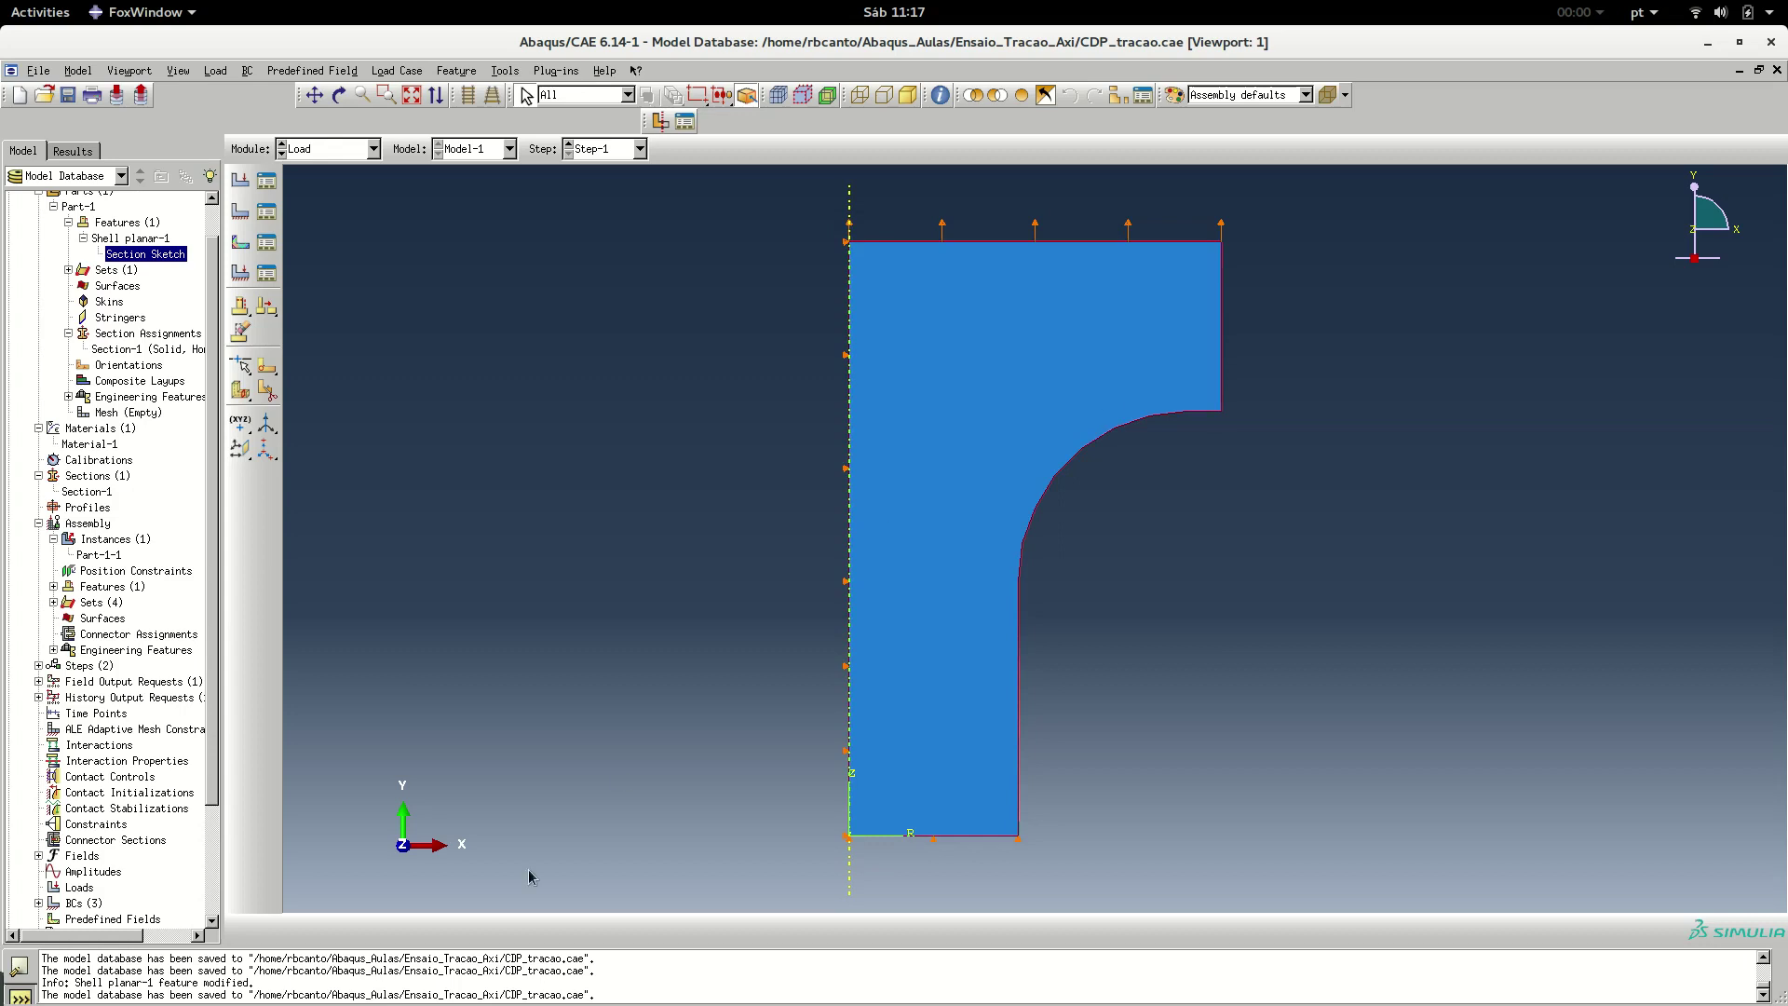
Switch to the Mesh module and view Part-1 as the meshing object before returning to the assembly
left_click(320, 151)
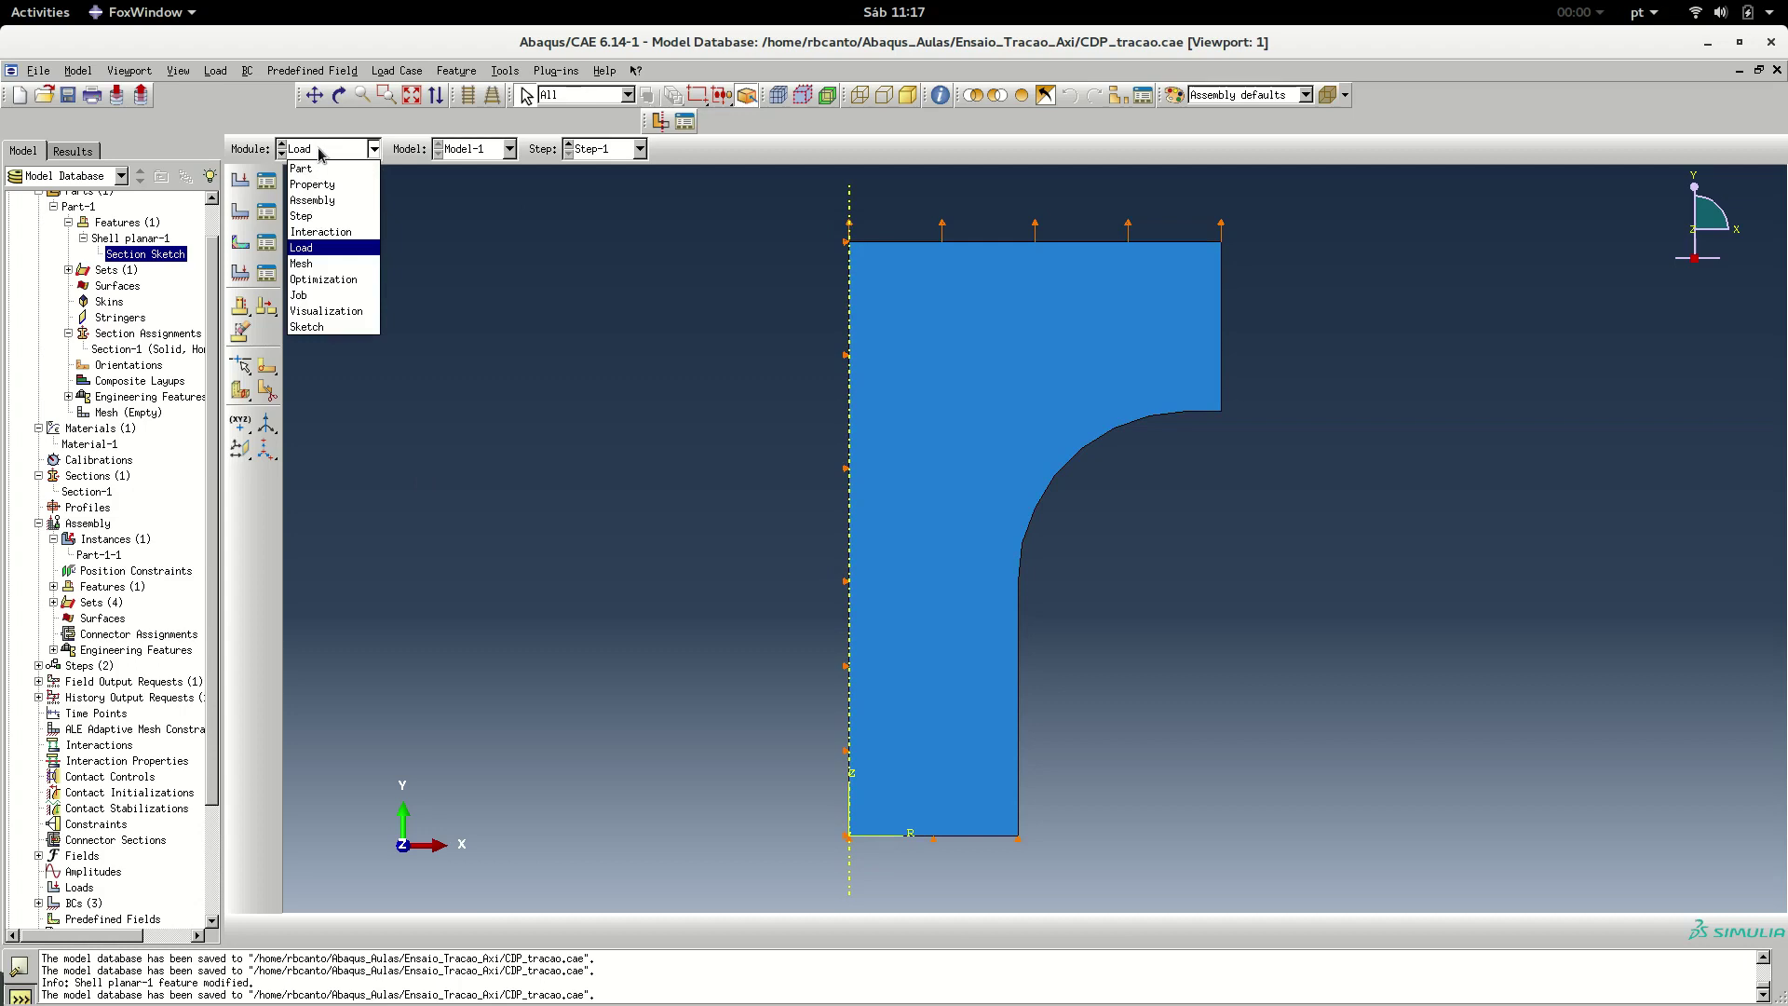
left_click(316, 264)
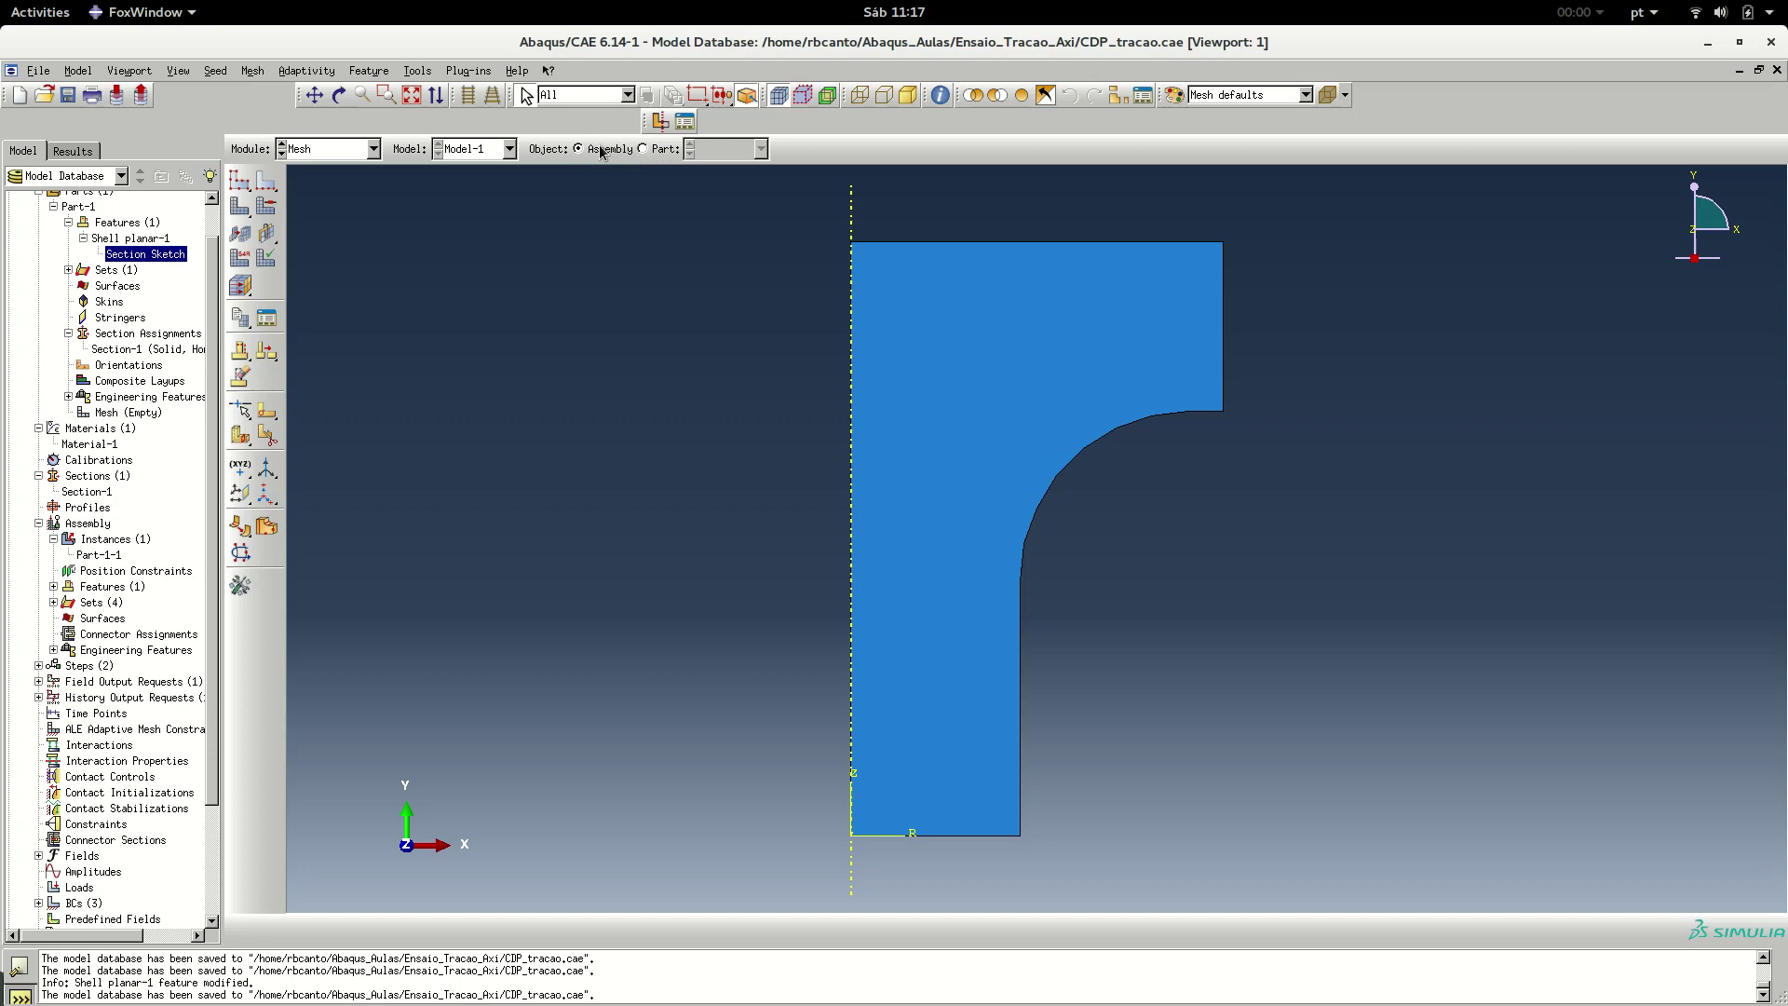
left_click(644, 150)
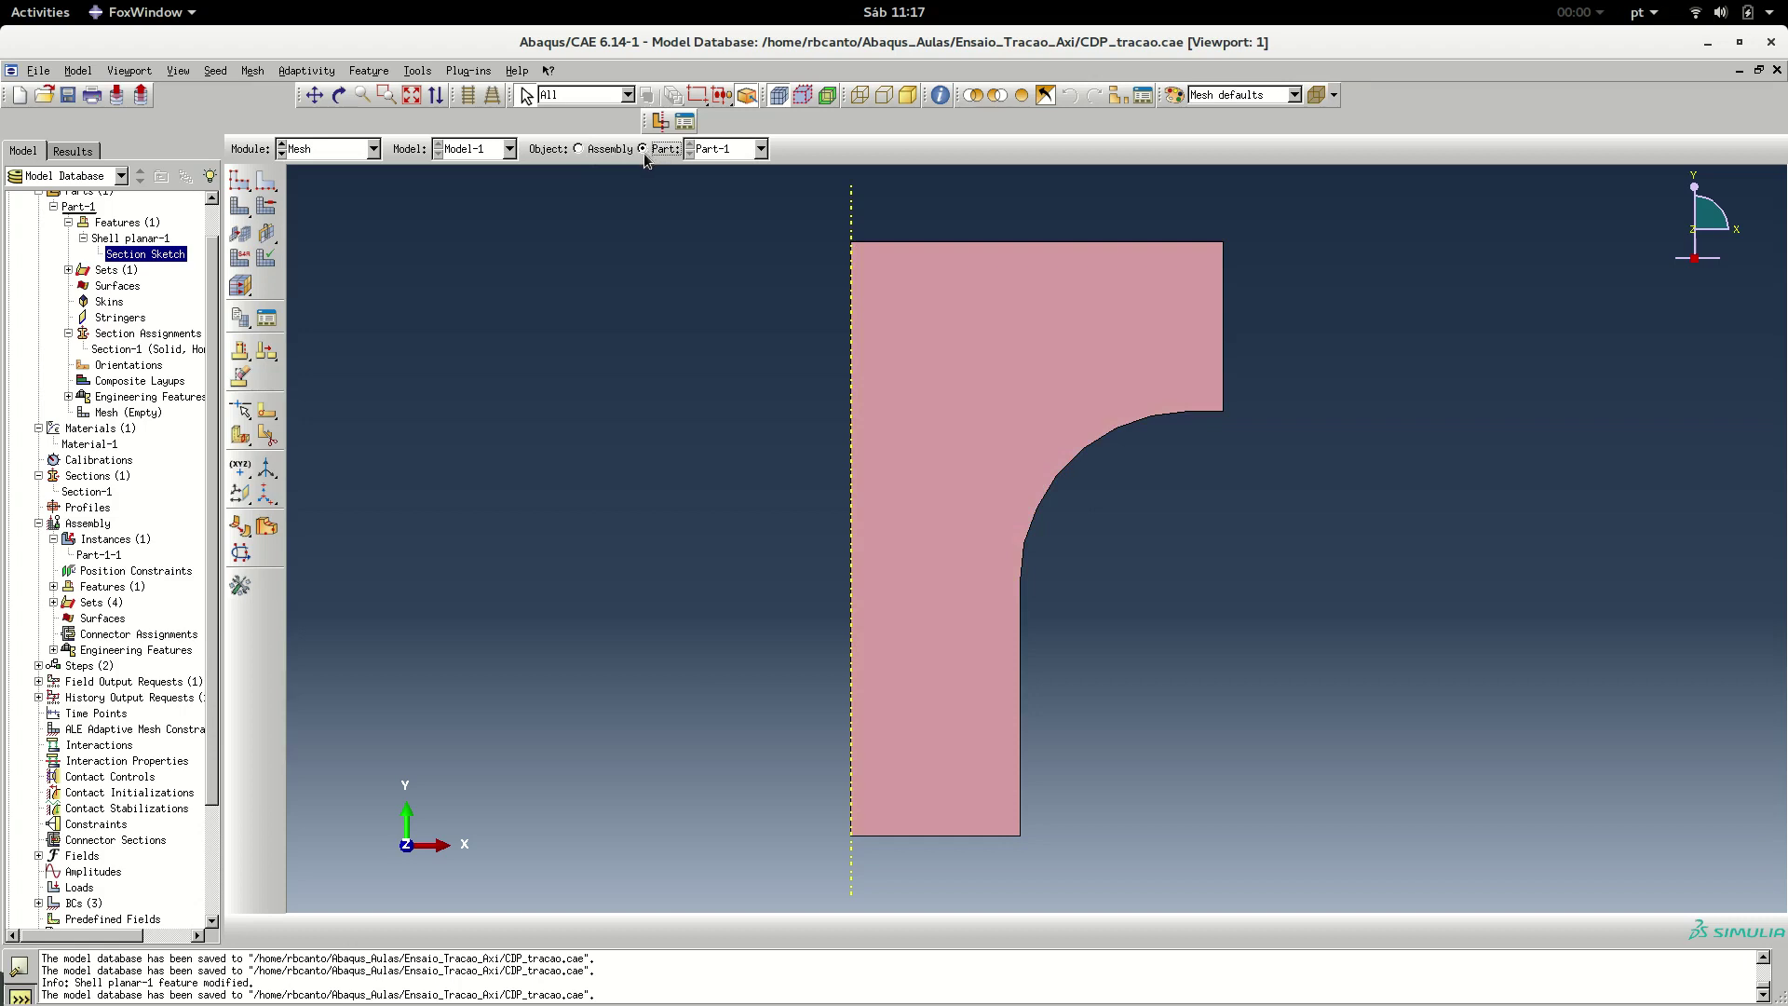
left_click(581, 150)
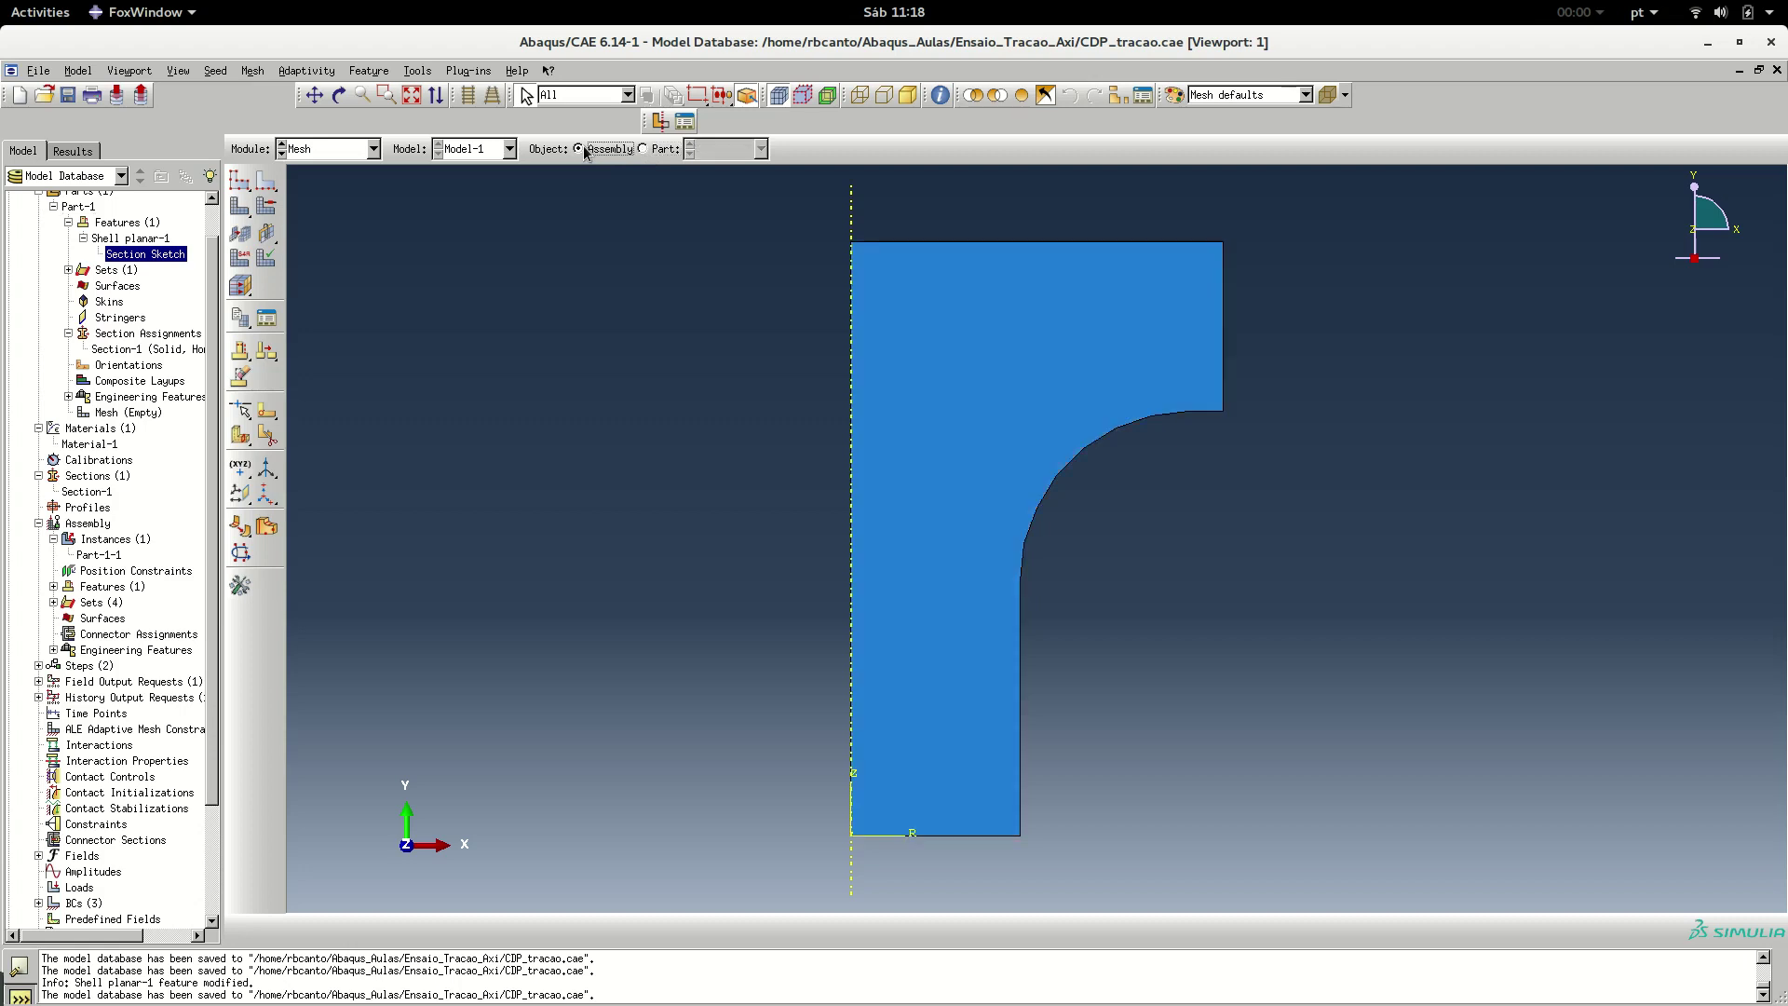
Try to seed the dependent assembly instance, and make Part-1 the meshing object
left_click(238, 186)
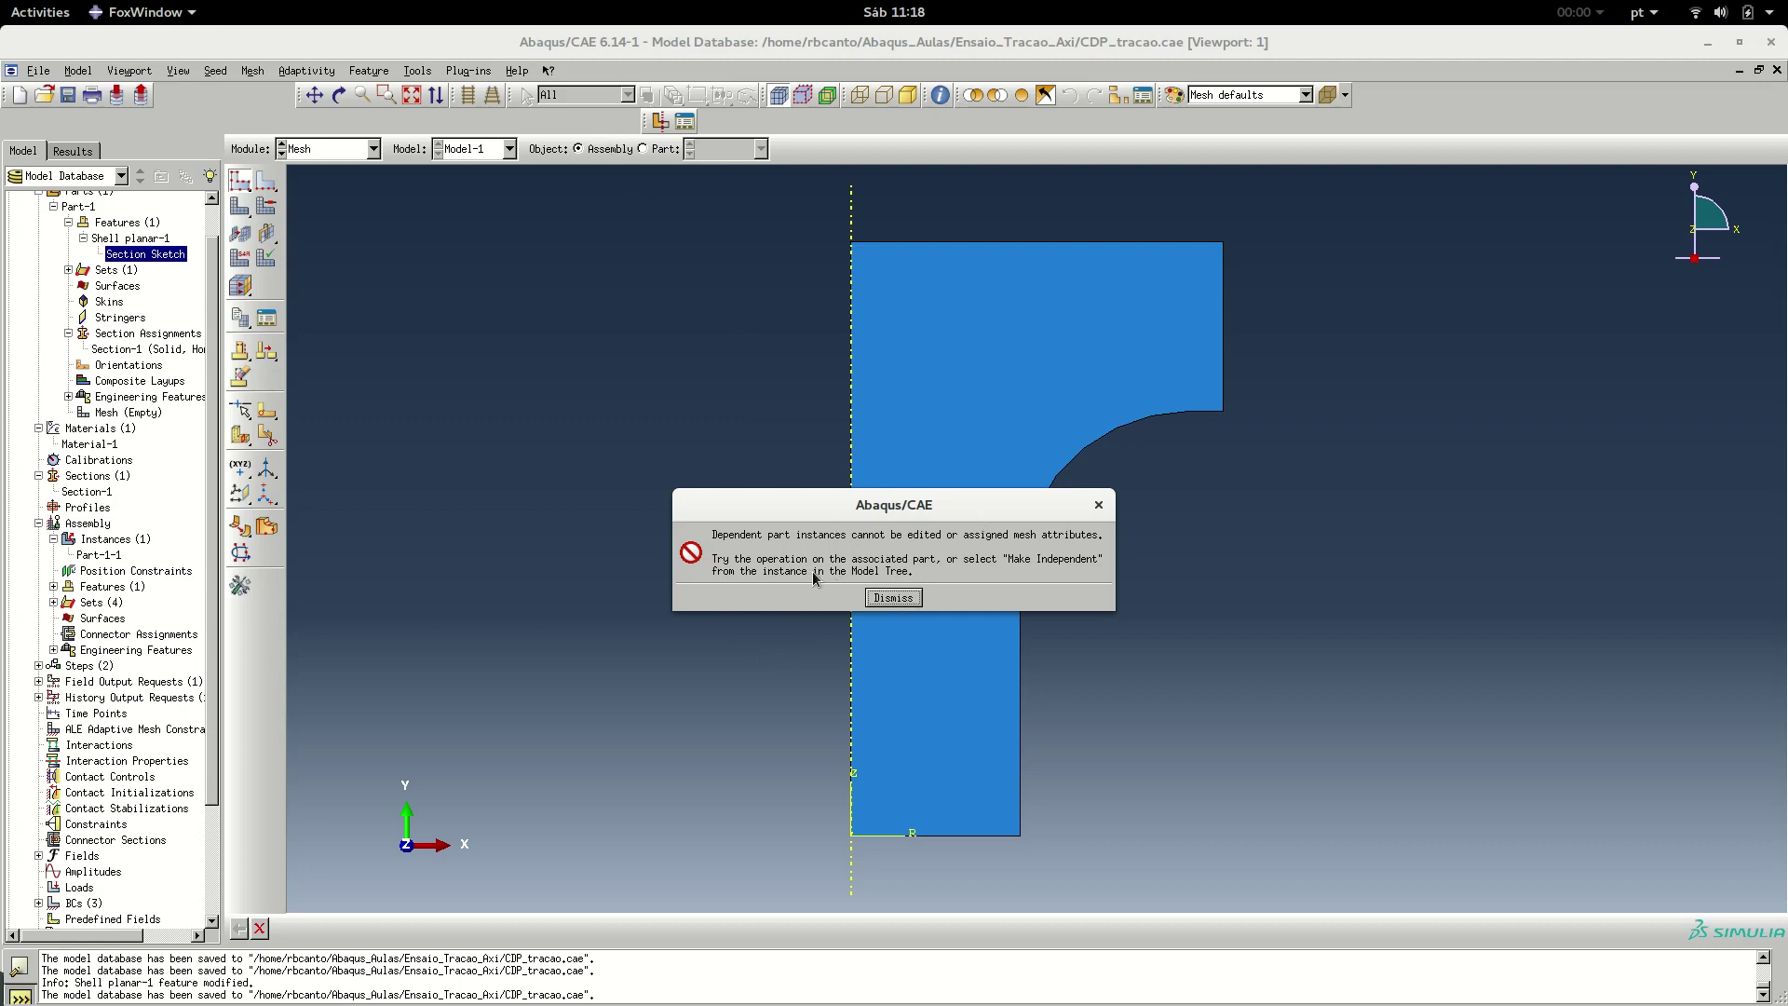
left_click(893, 600)
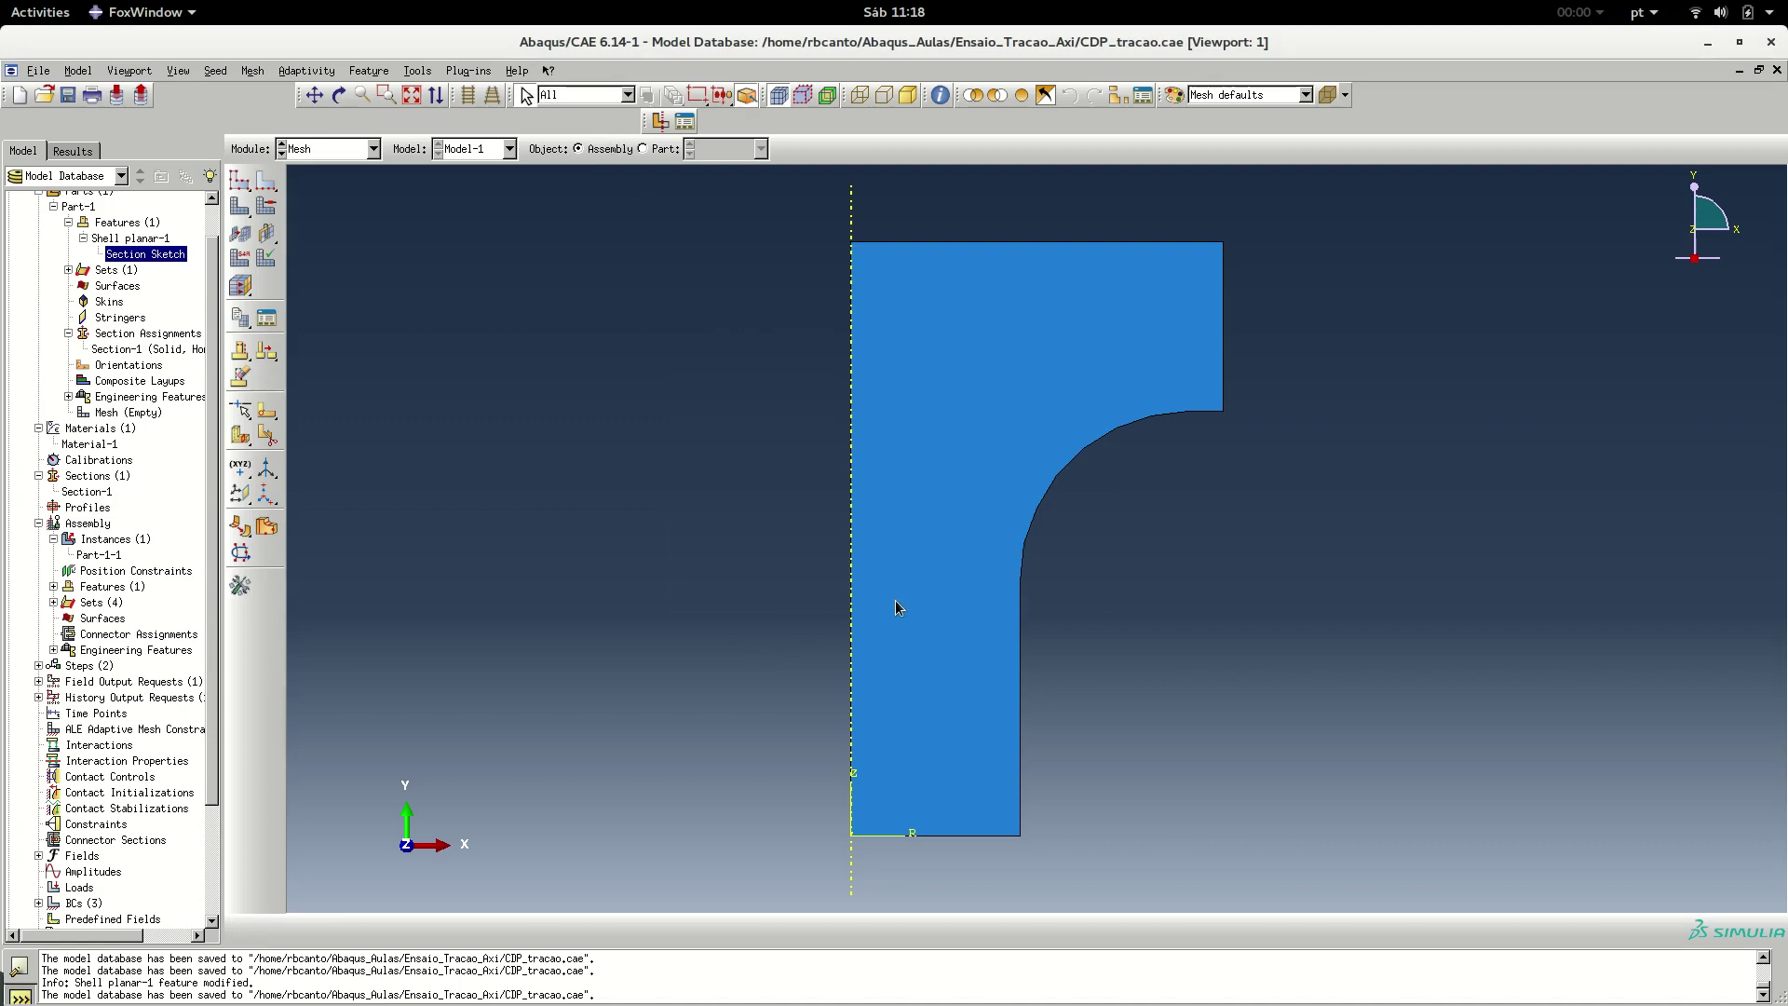
left_click(644, 149)
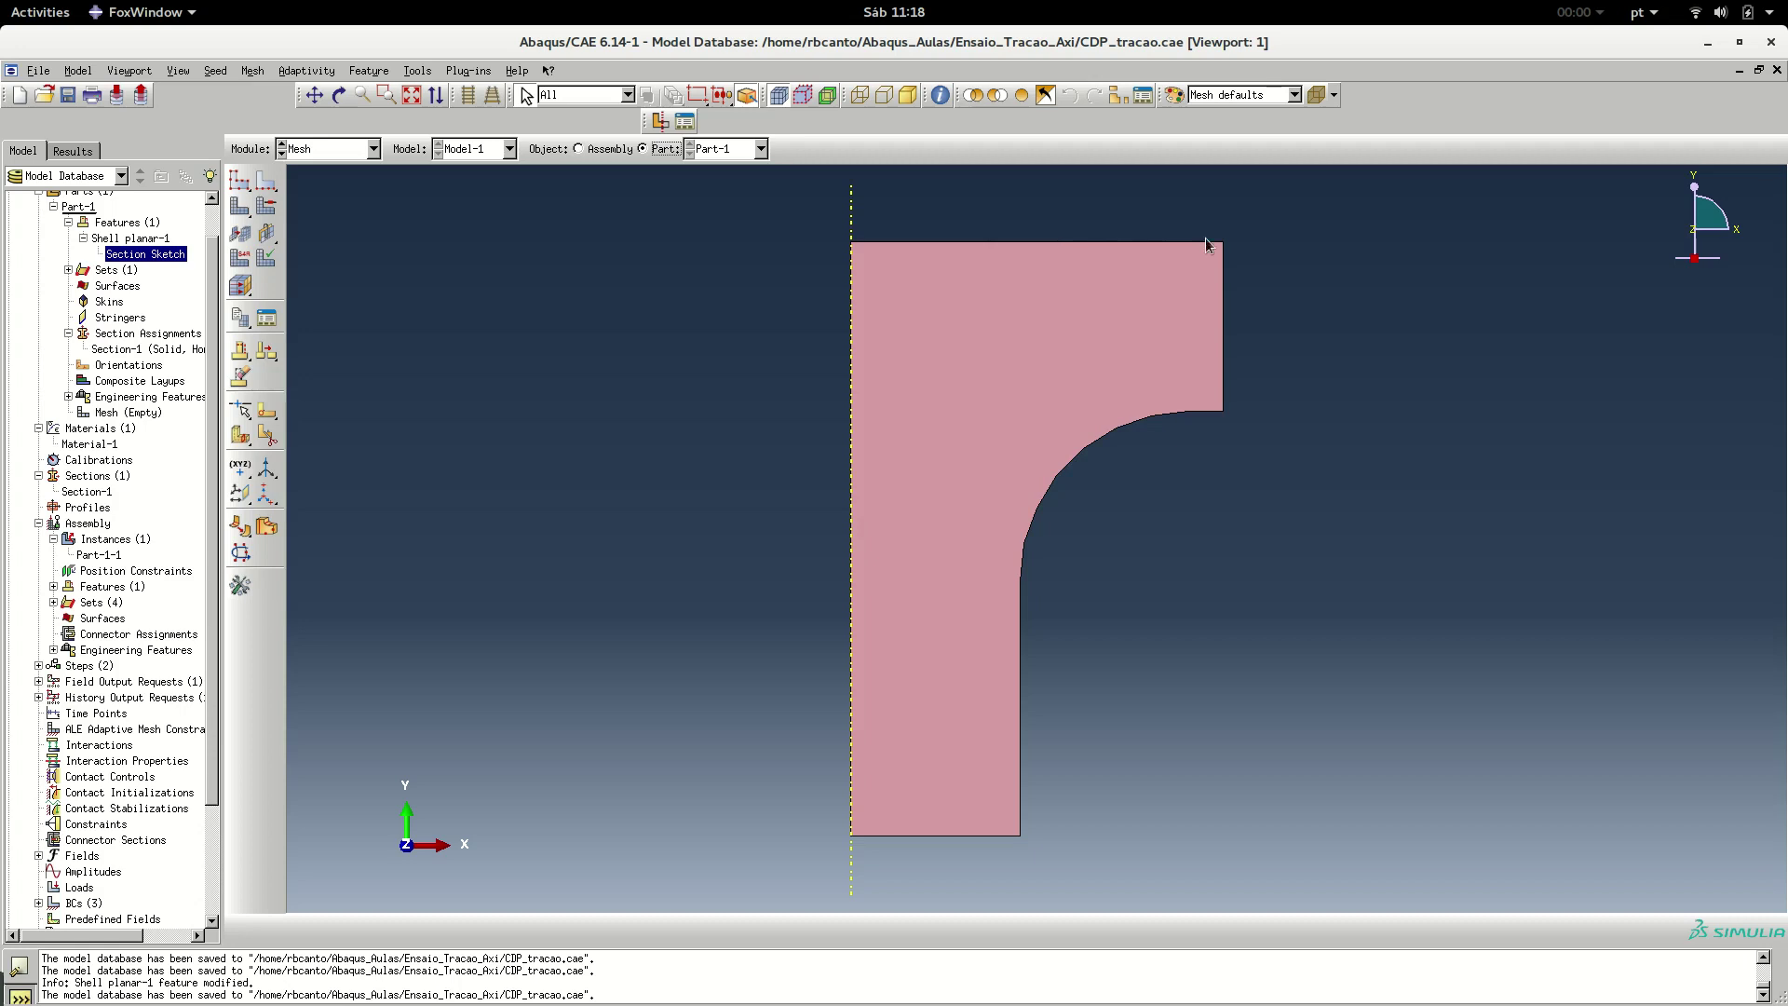
Seed Part-1 with an approximate global size of 2 and mesh the part
left_click(237, 181)
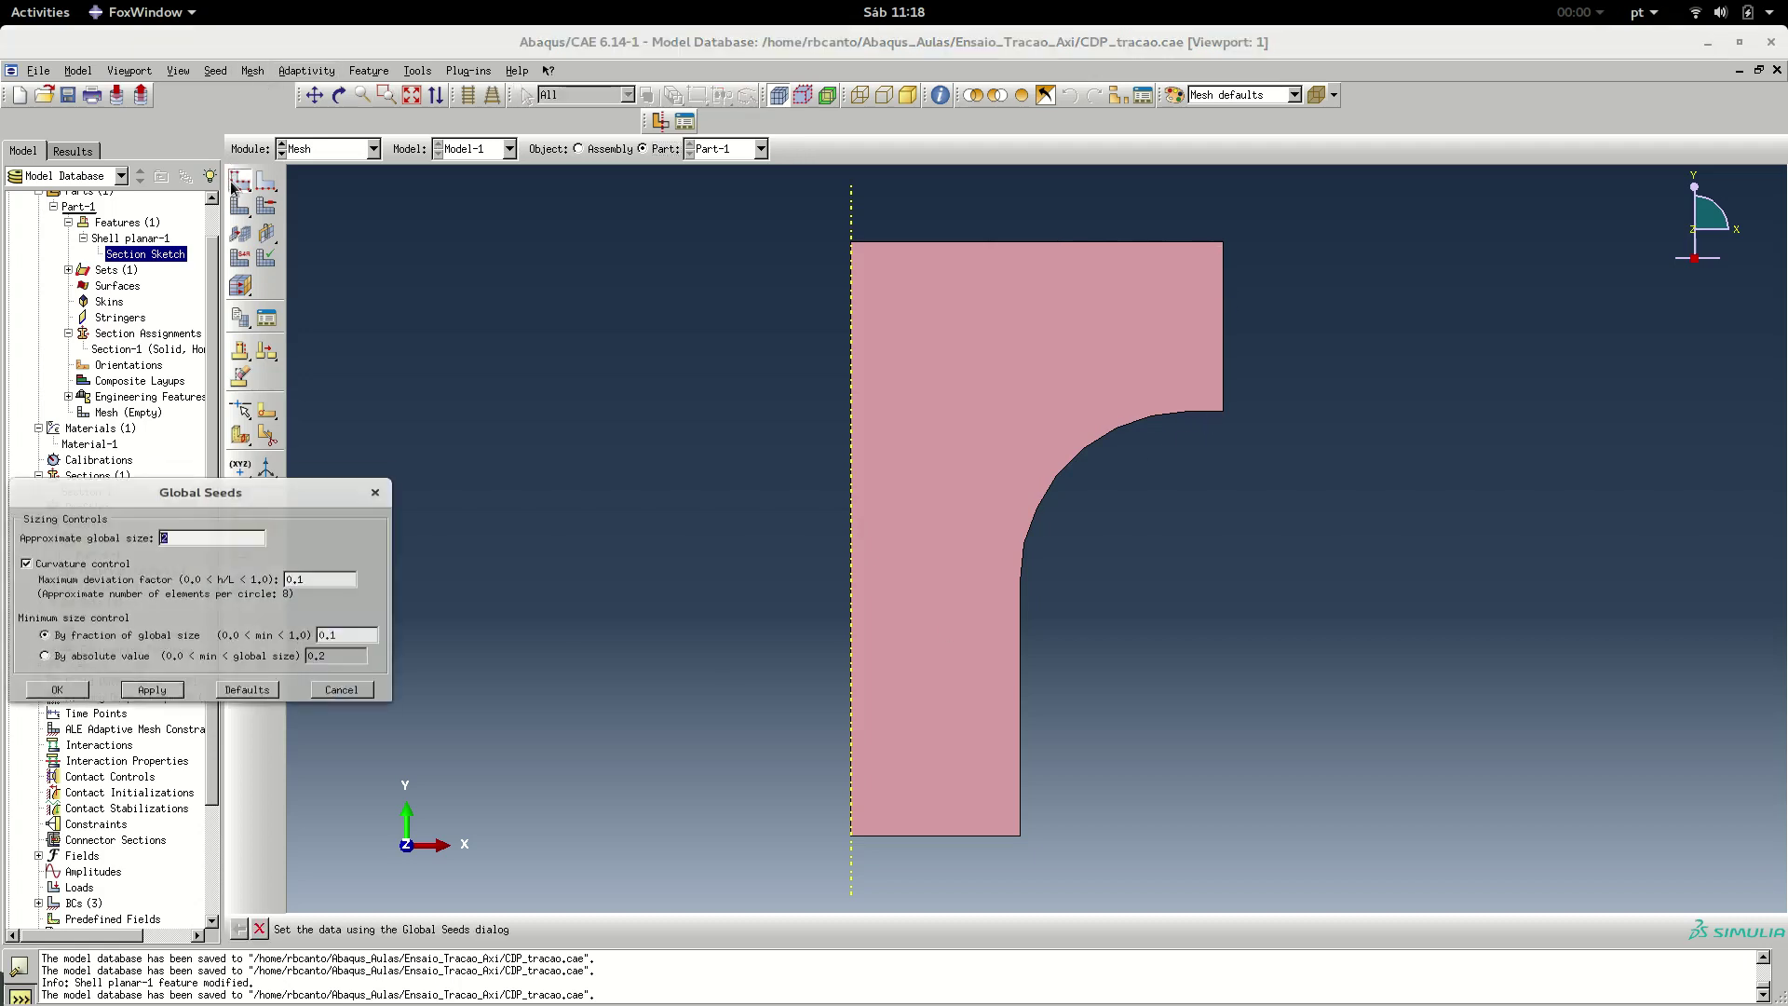
left_click_drag(231, 494, 647, 334)
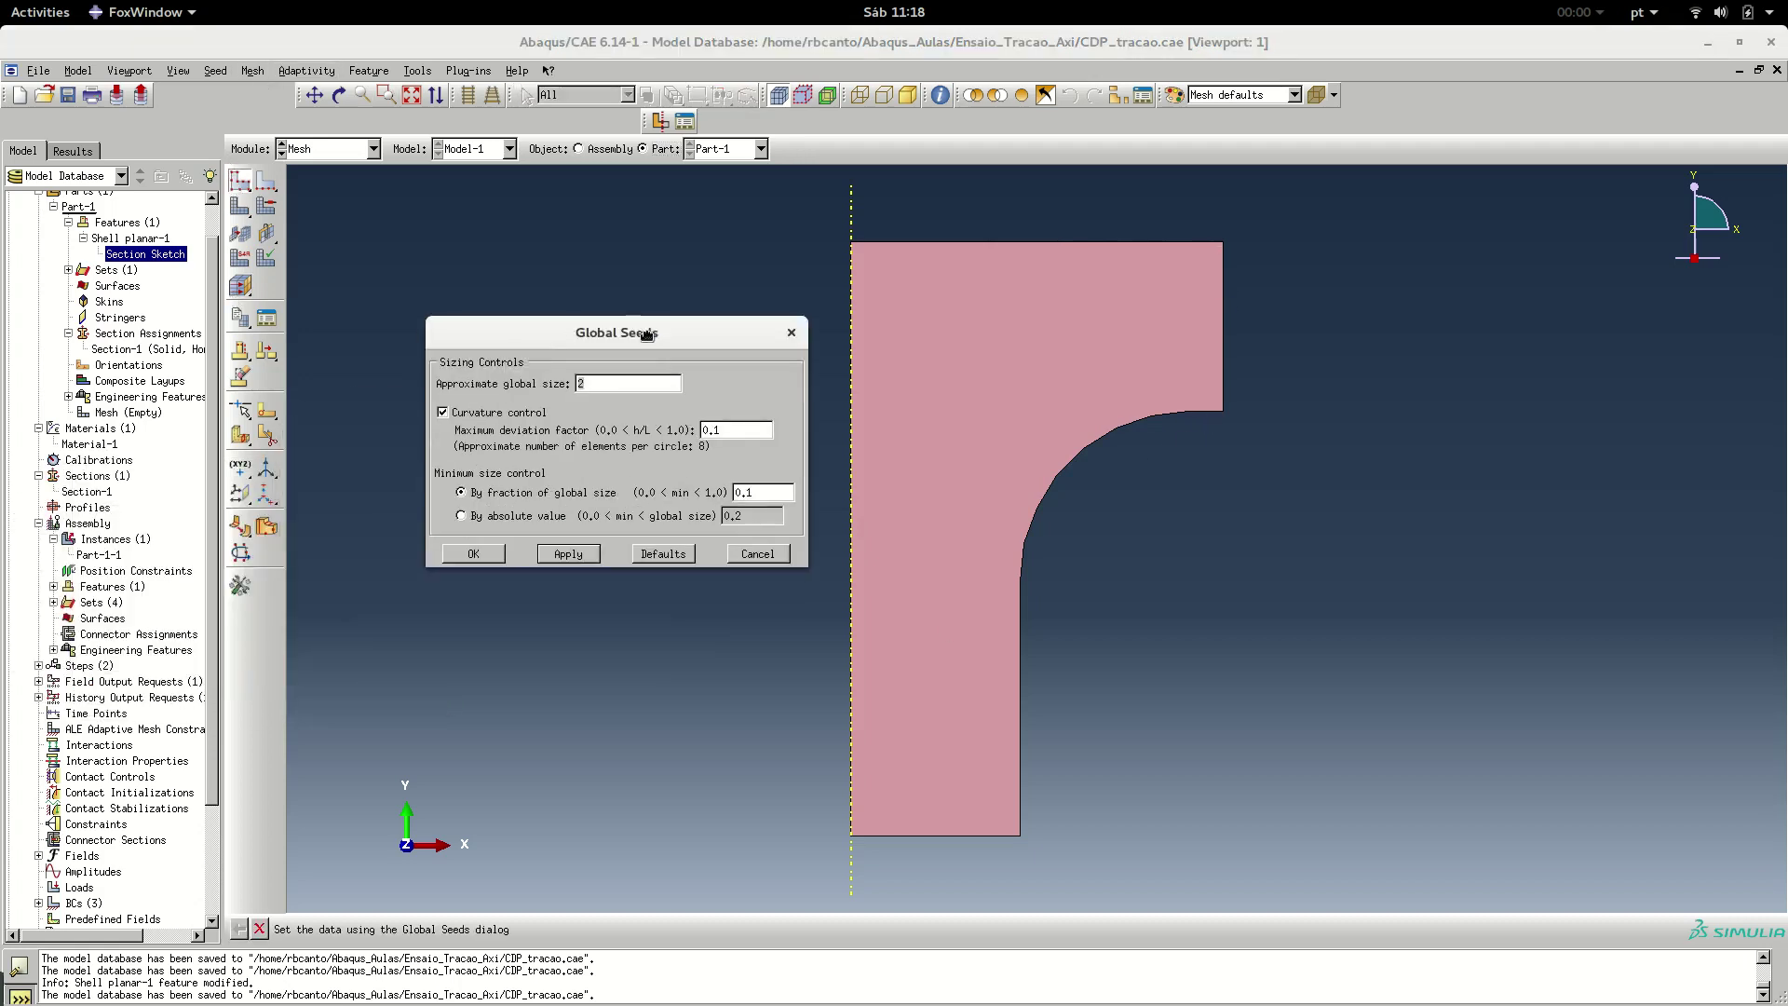
double_click(606, 385)
left_click(457, 557)
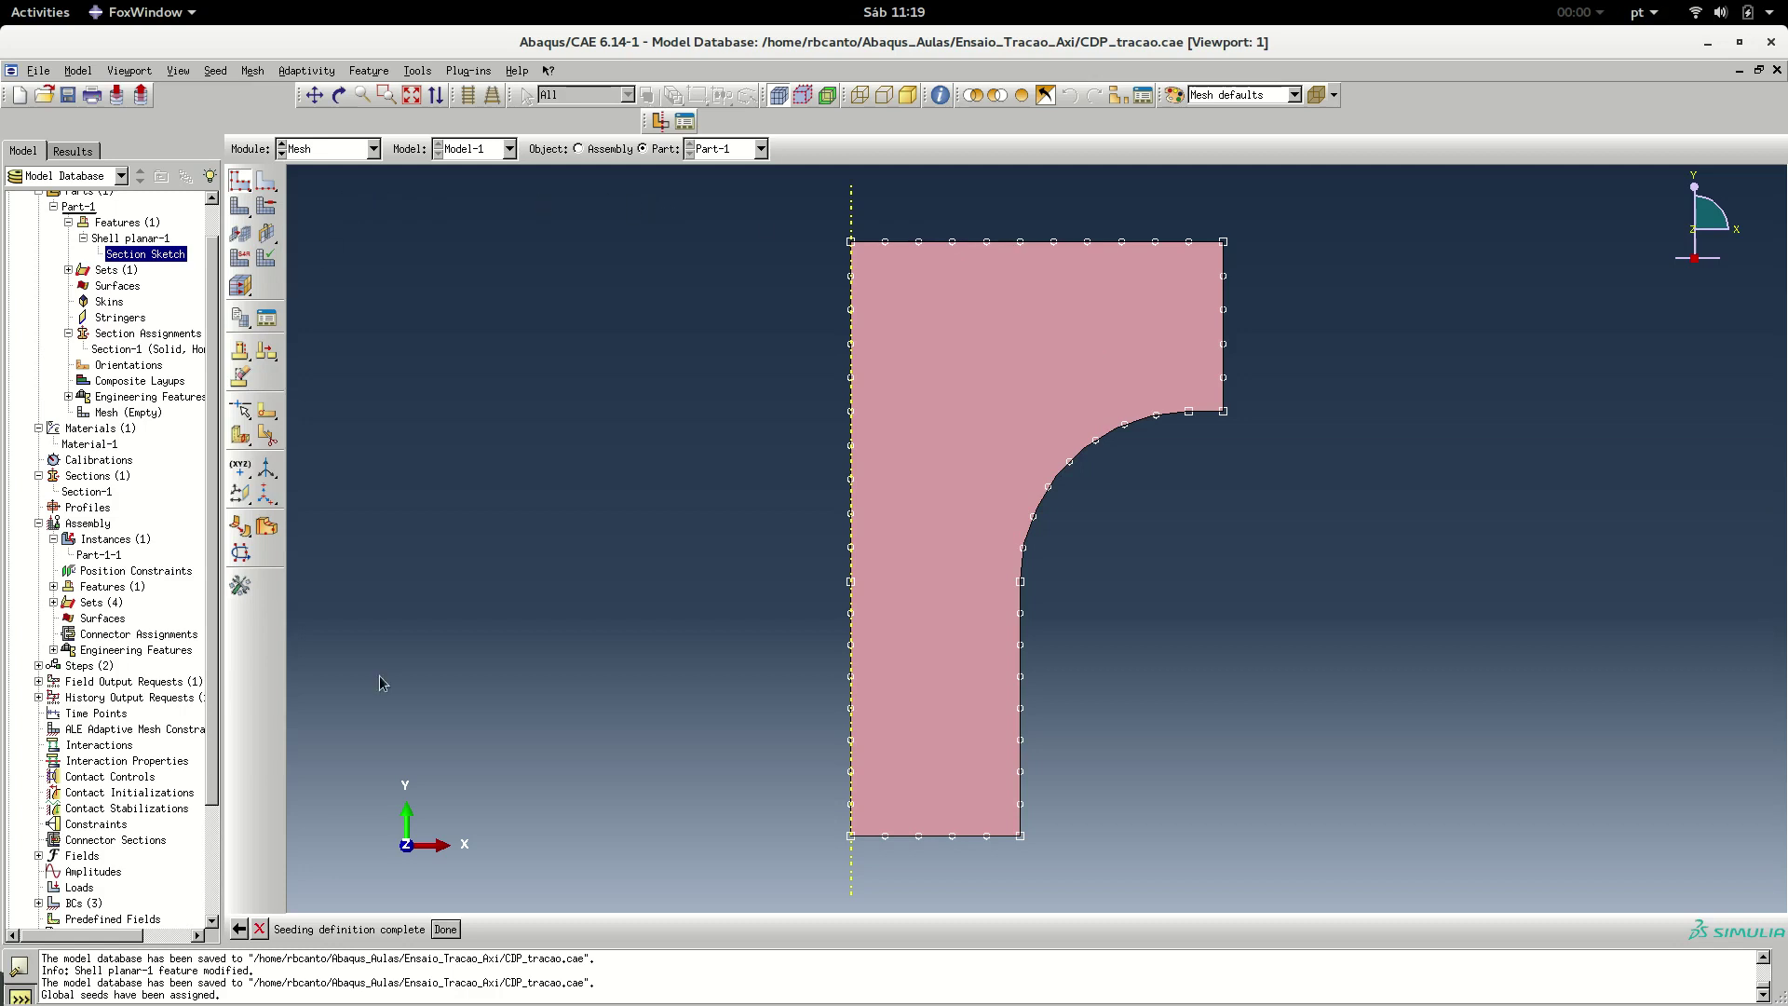
left_click(445, 930)
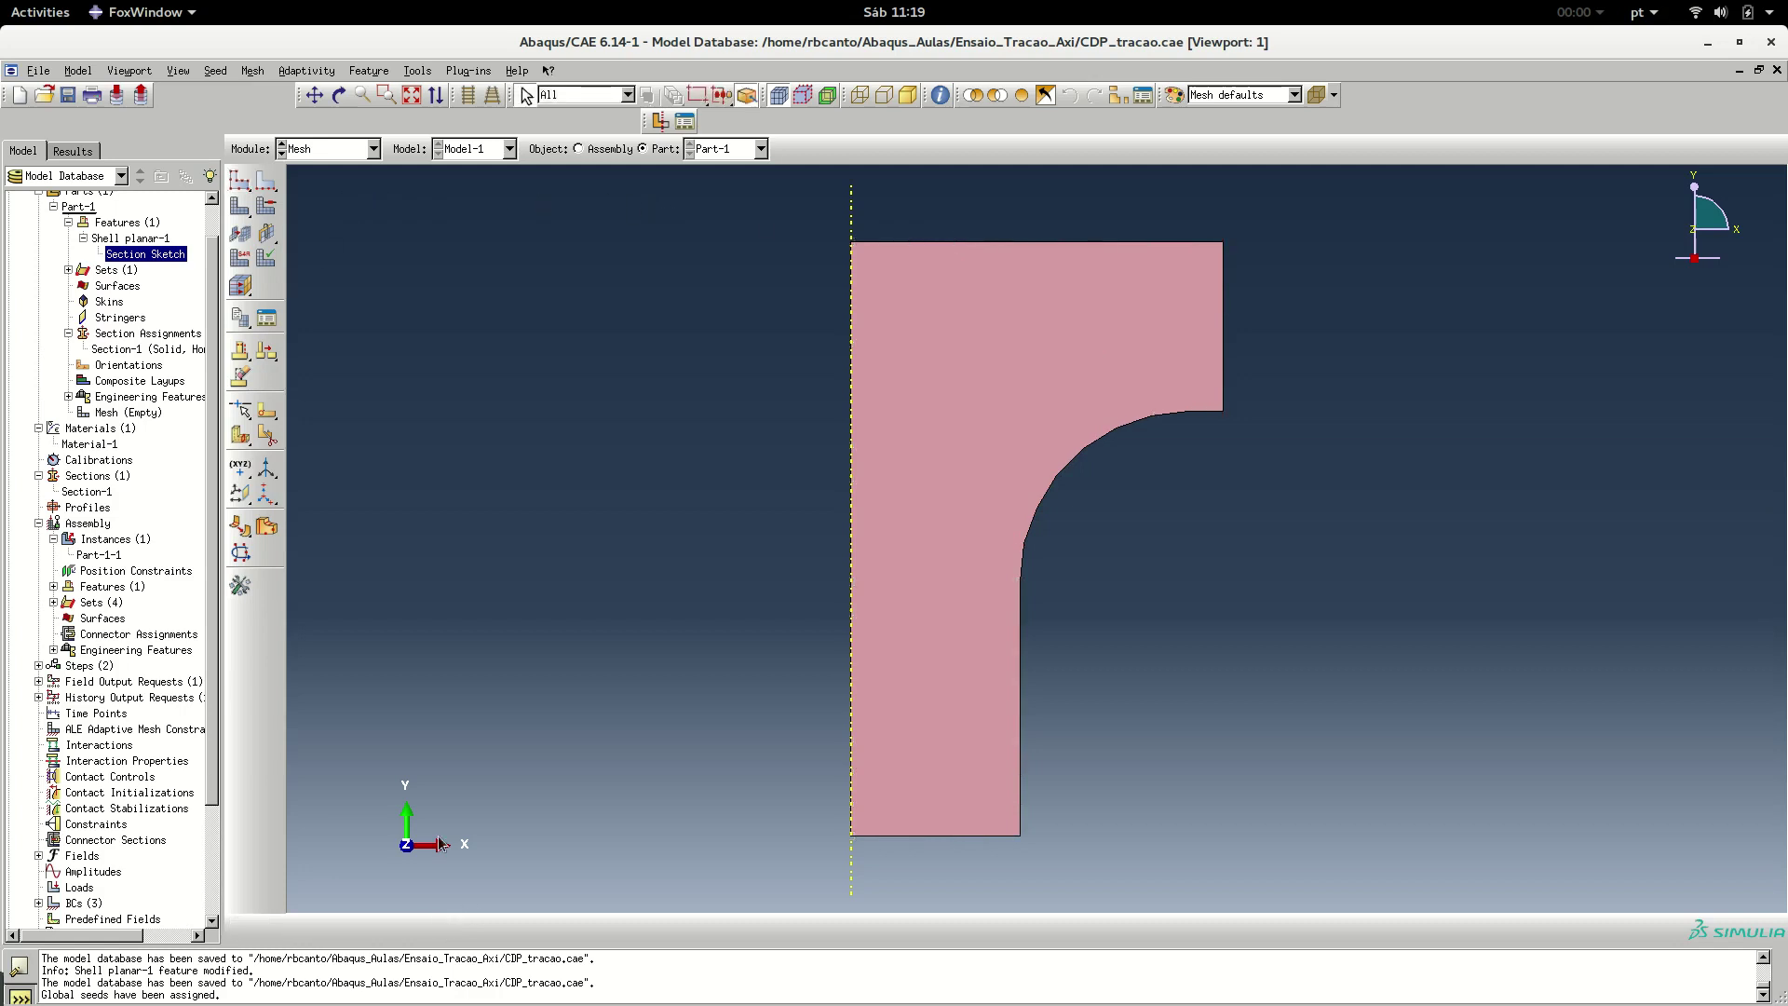
left_click(241, 206)
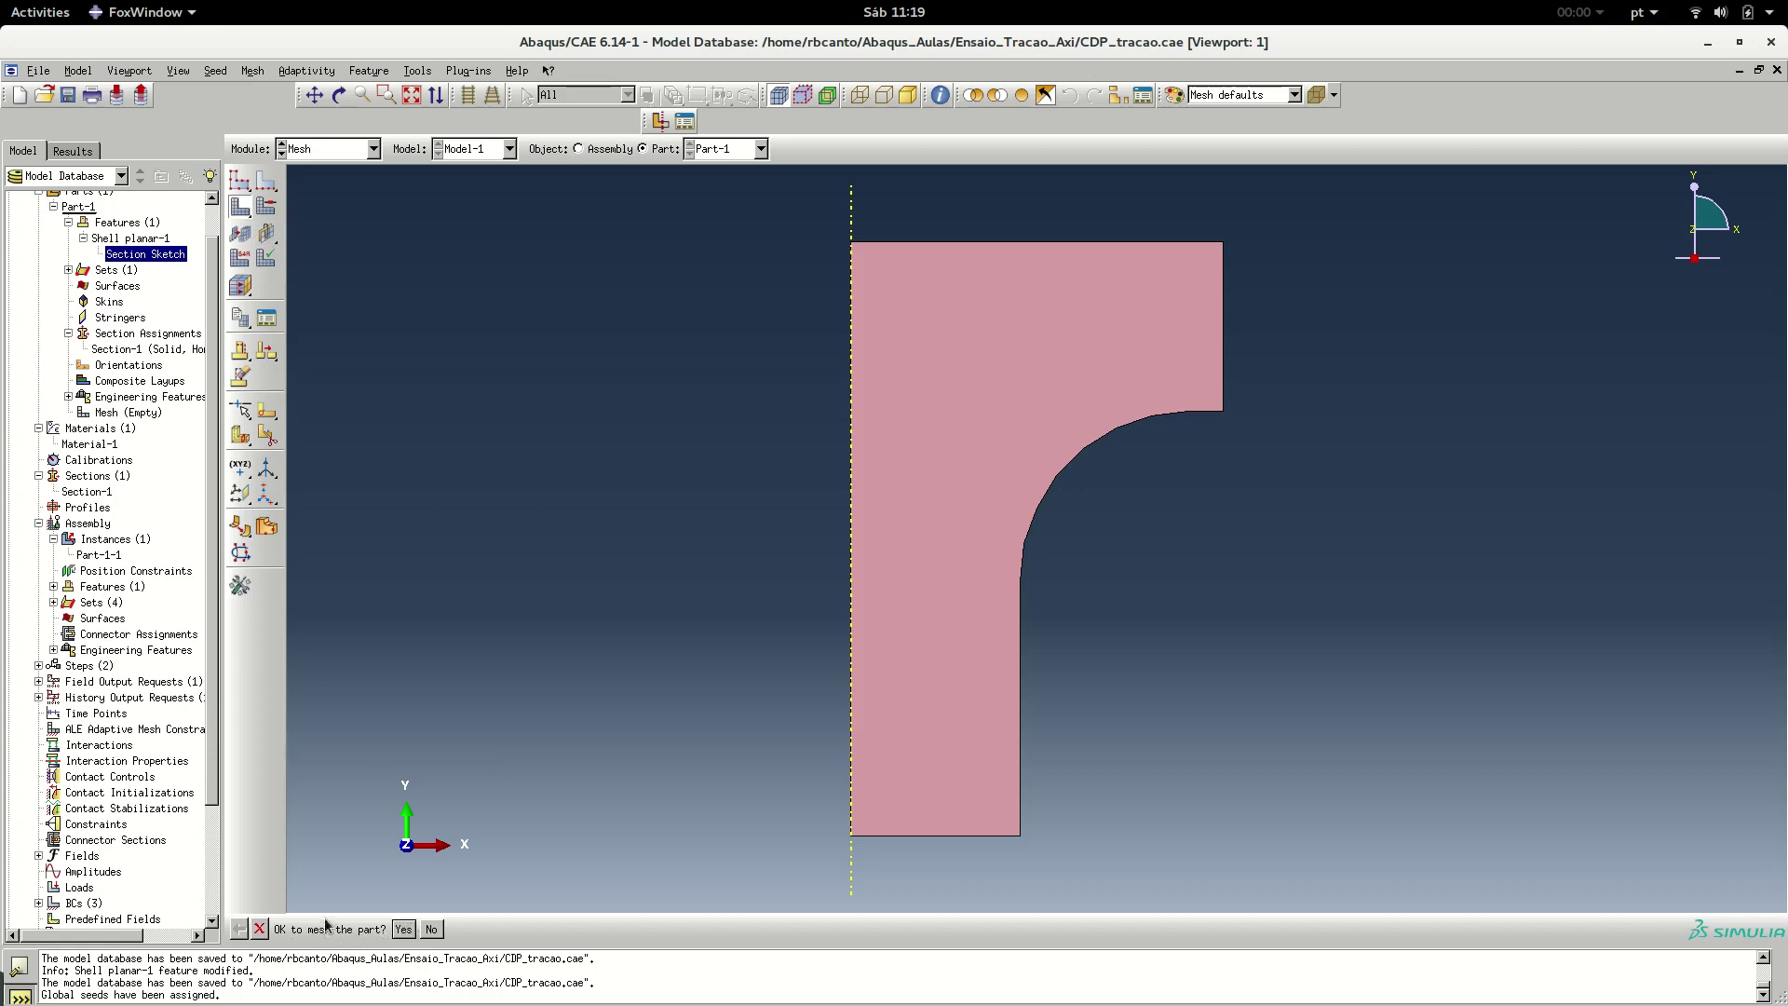
left_click(403, 929)
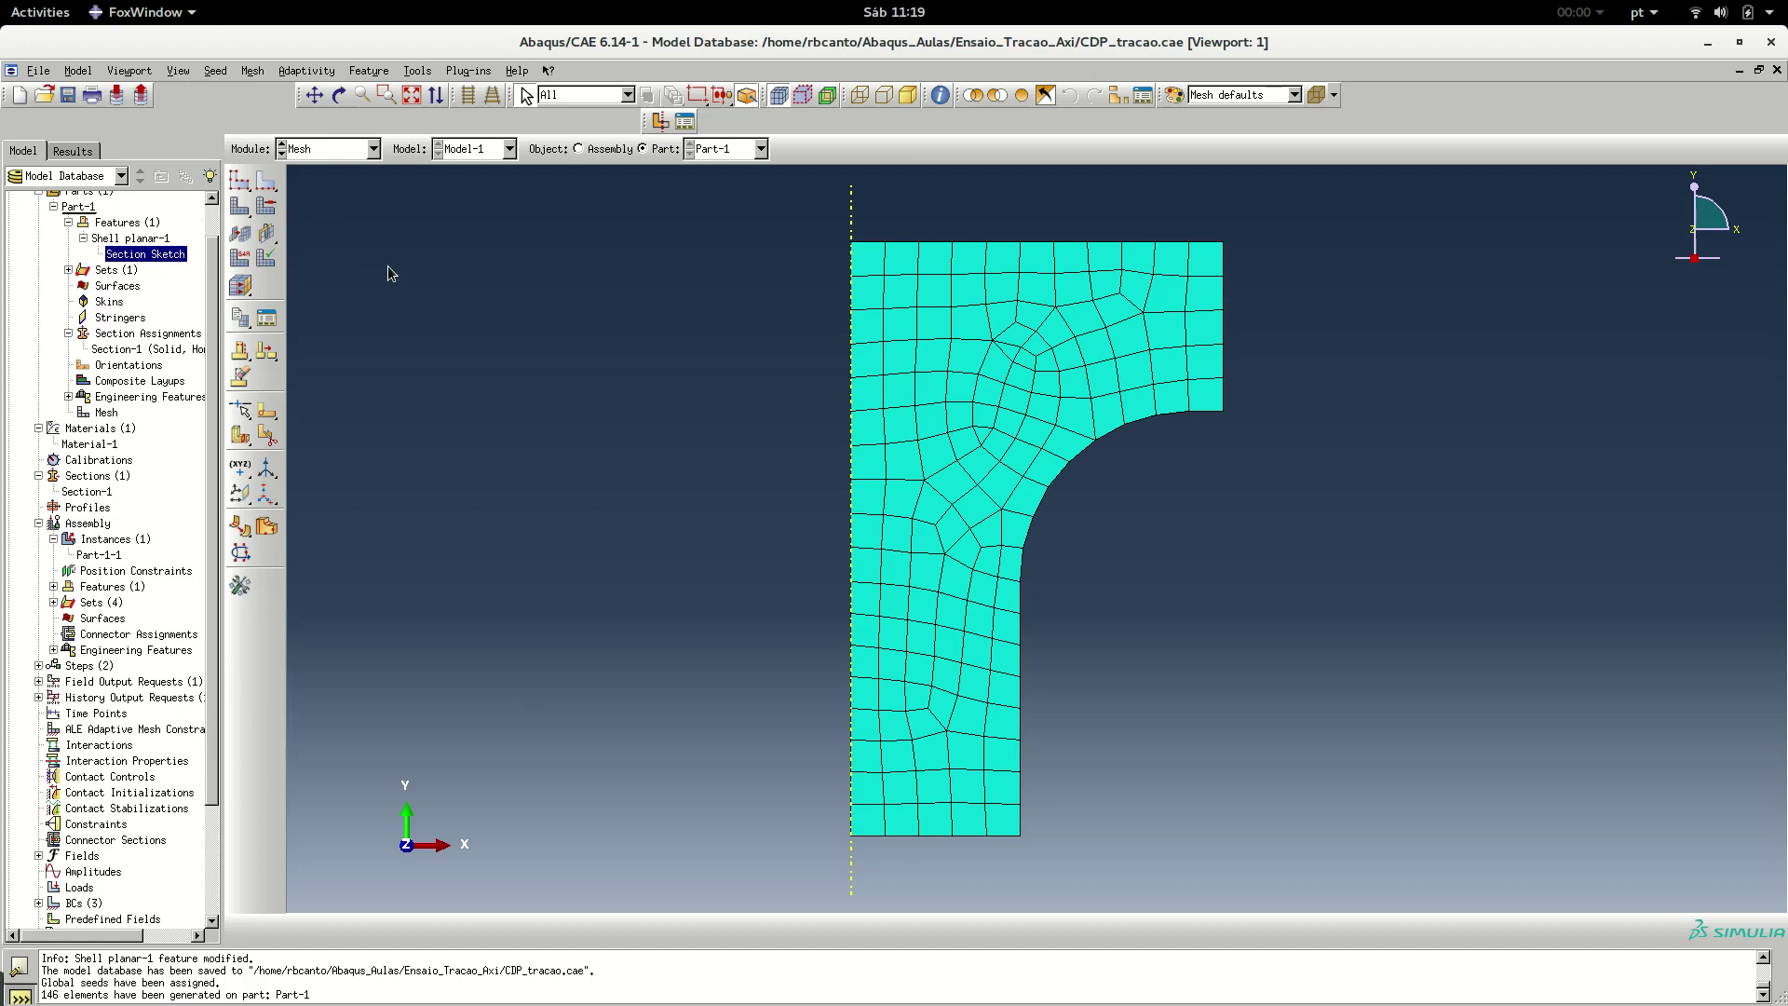
Reseed Part-1 with an approximate global size of 1, deleting the existing mesh, and mesh the part again
left_click(239, 183)
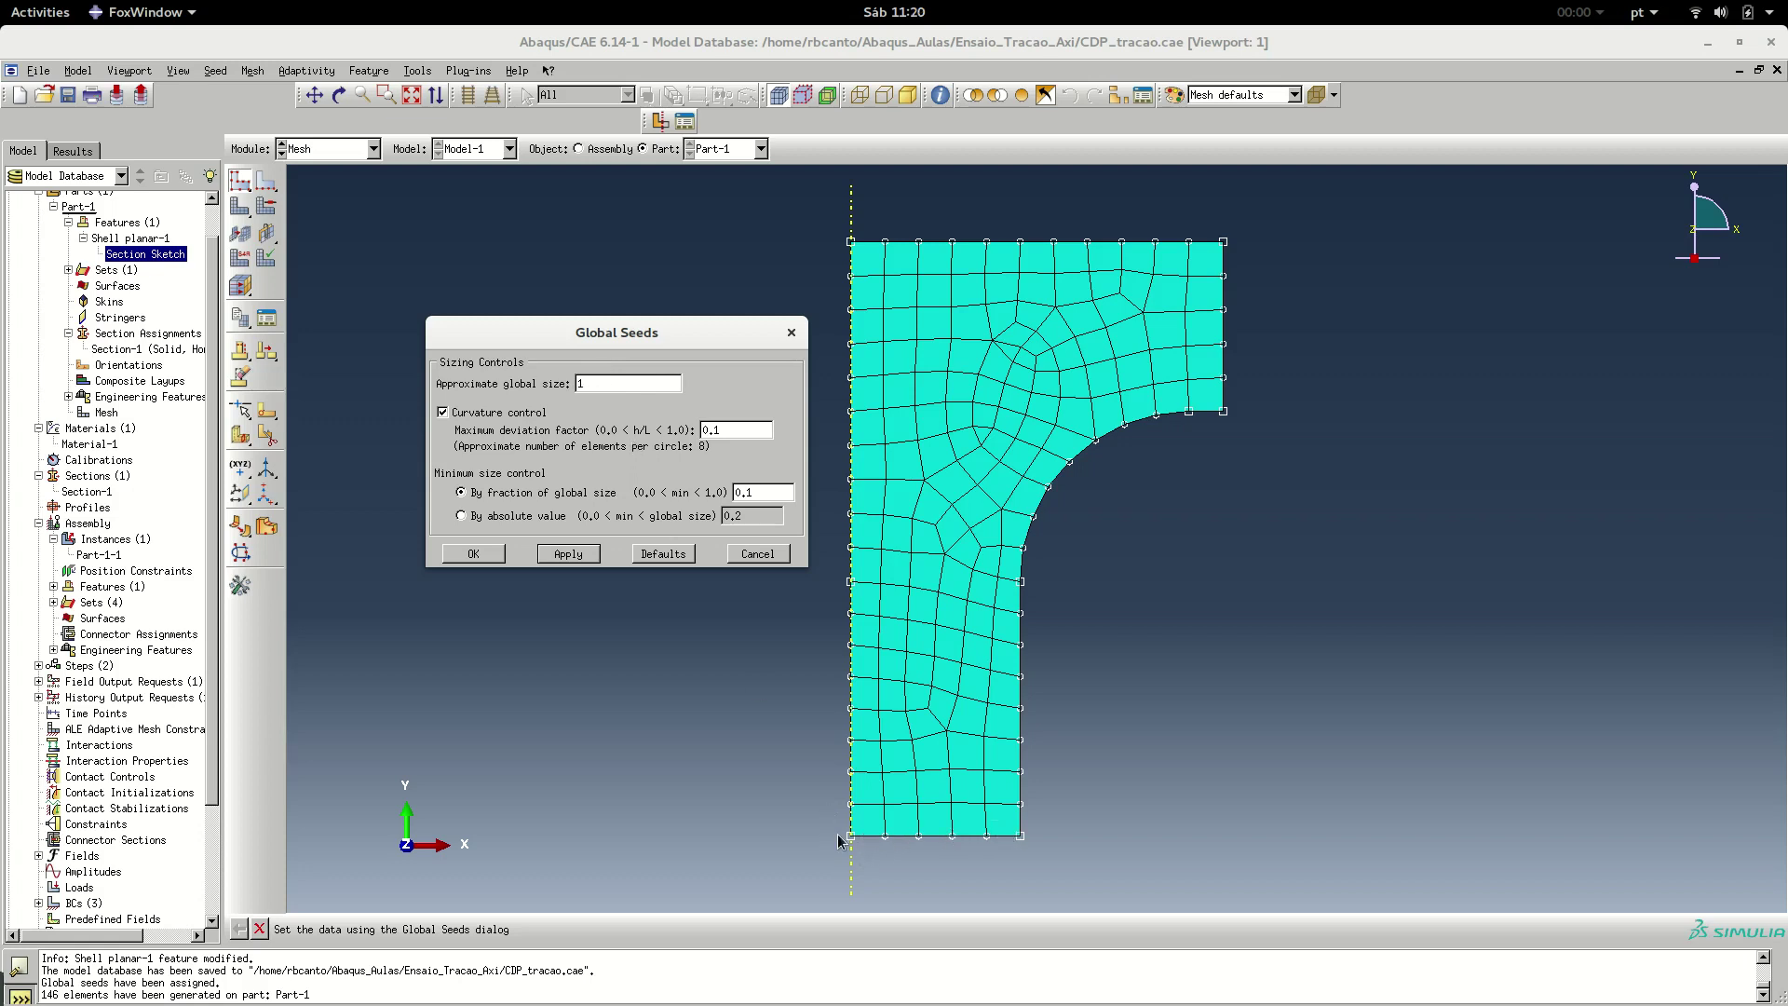
left_click_drag(606, 335, 618, 279)
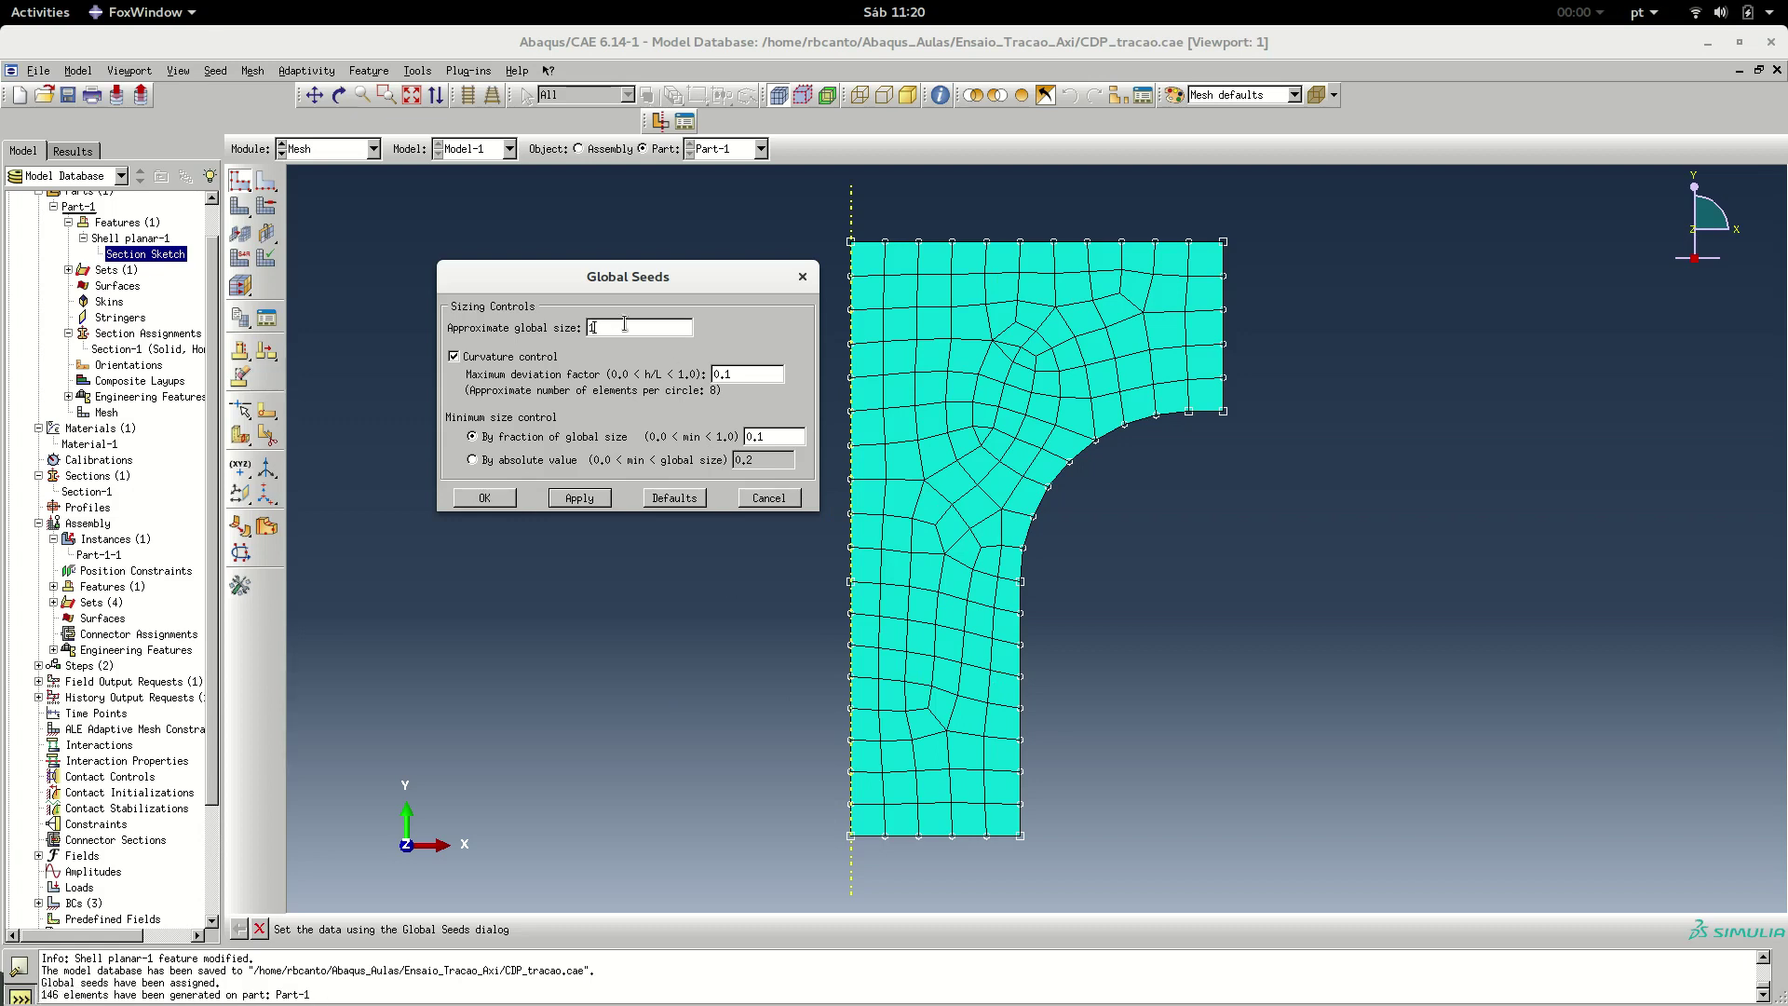
left_click(486, 500)
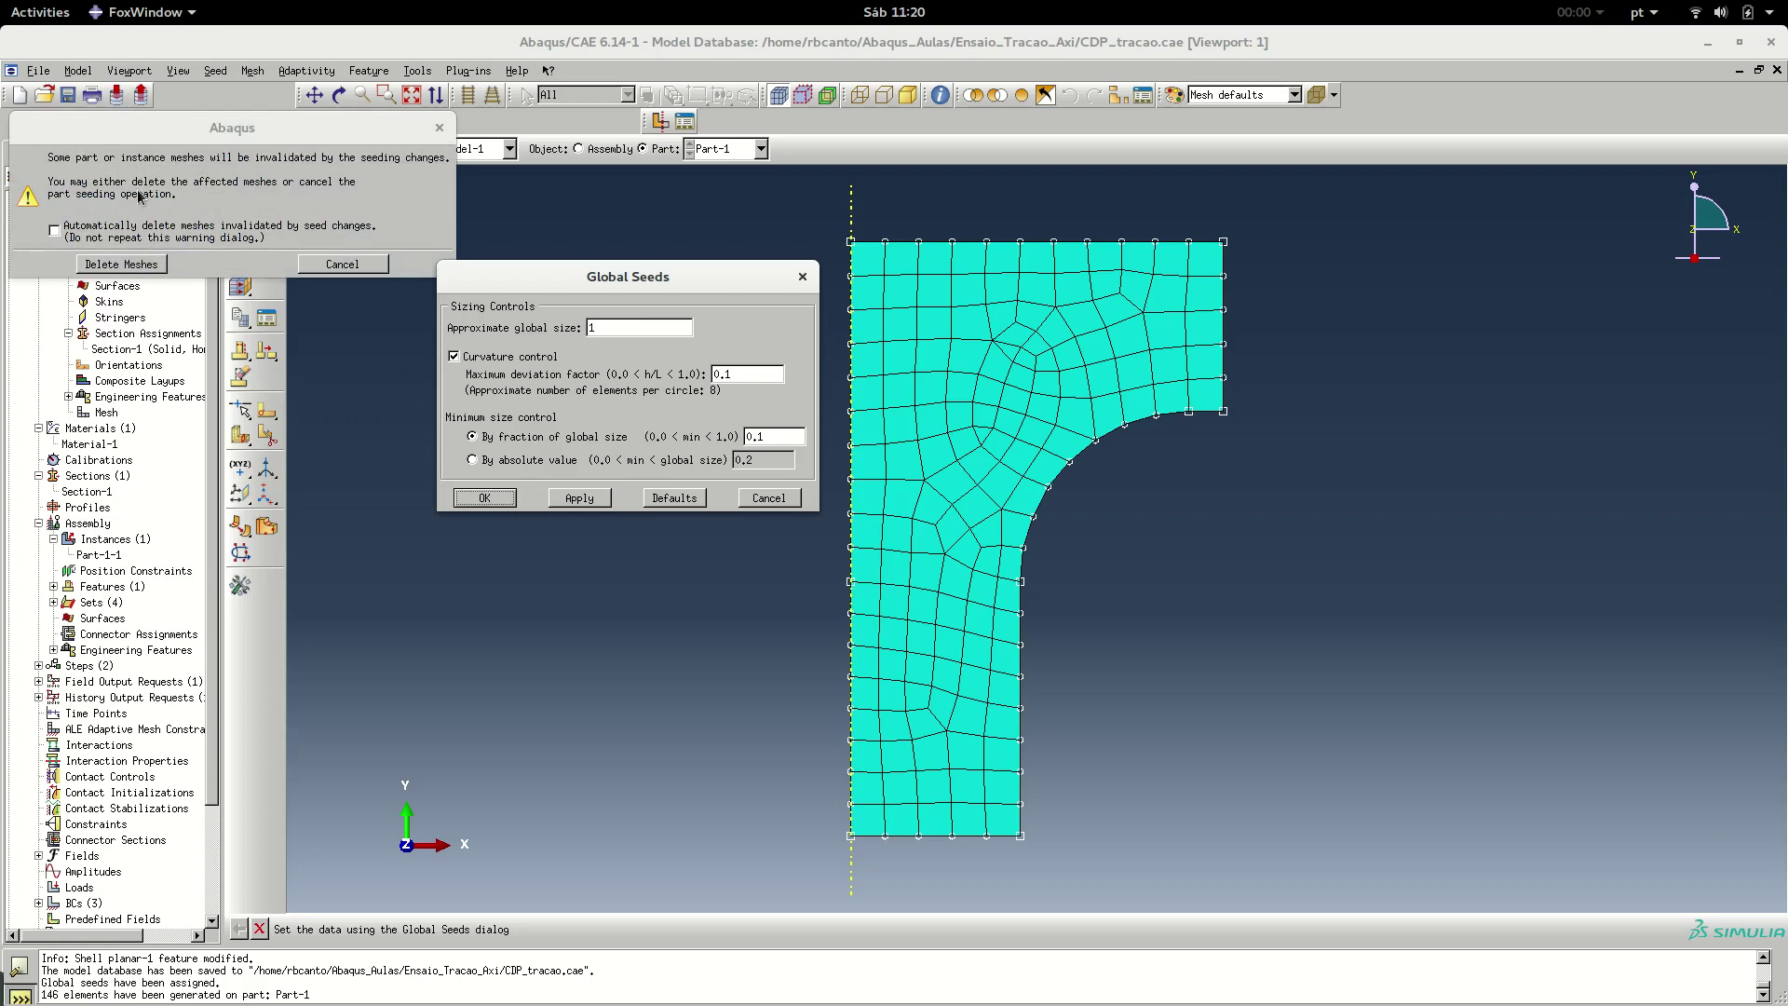
left_click_drag(250, 140, 389, 228)
left_click(259, 352)
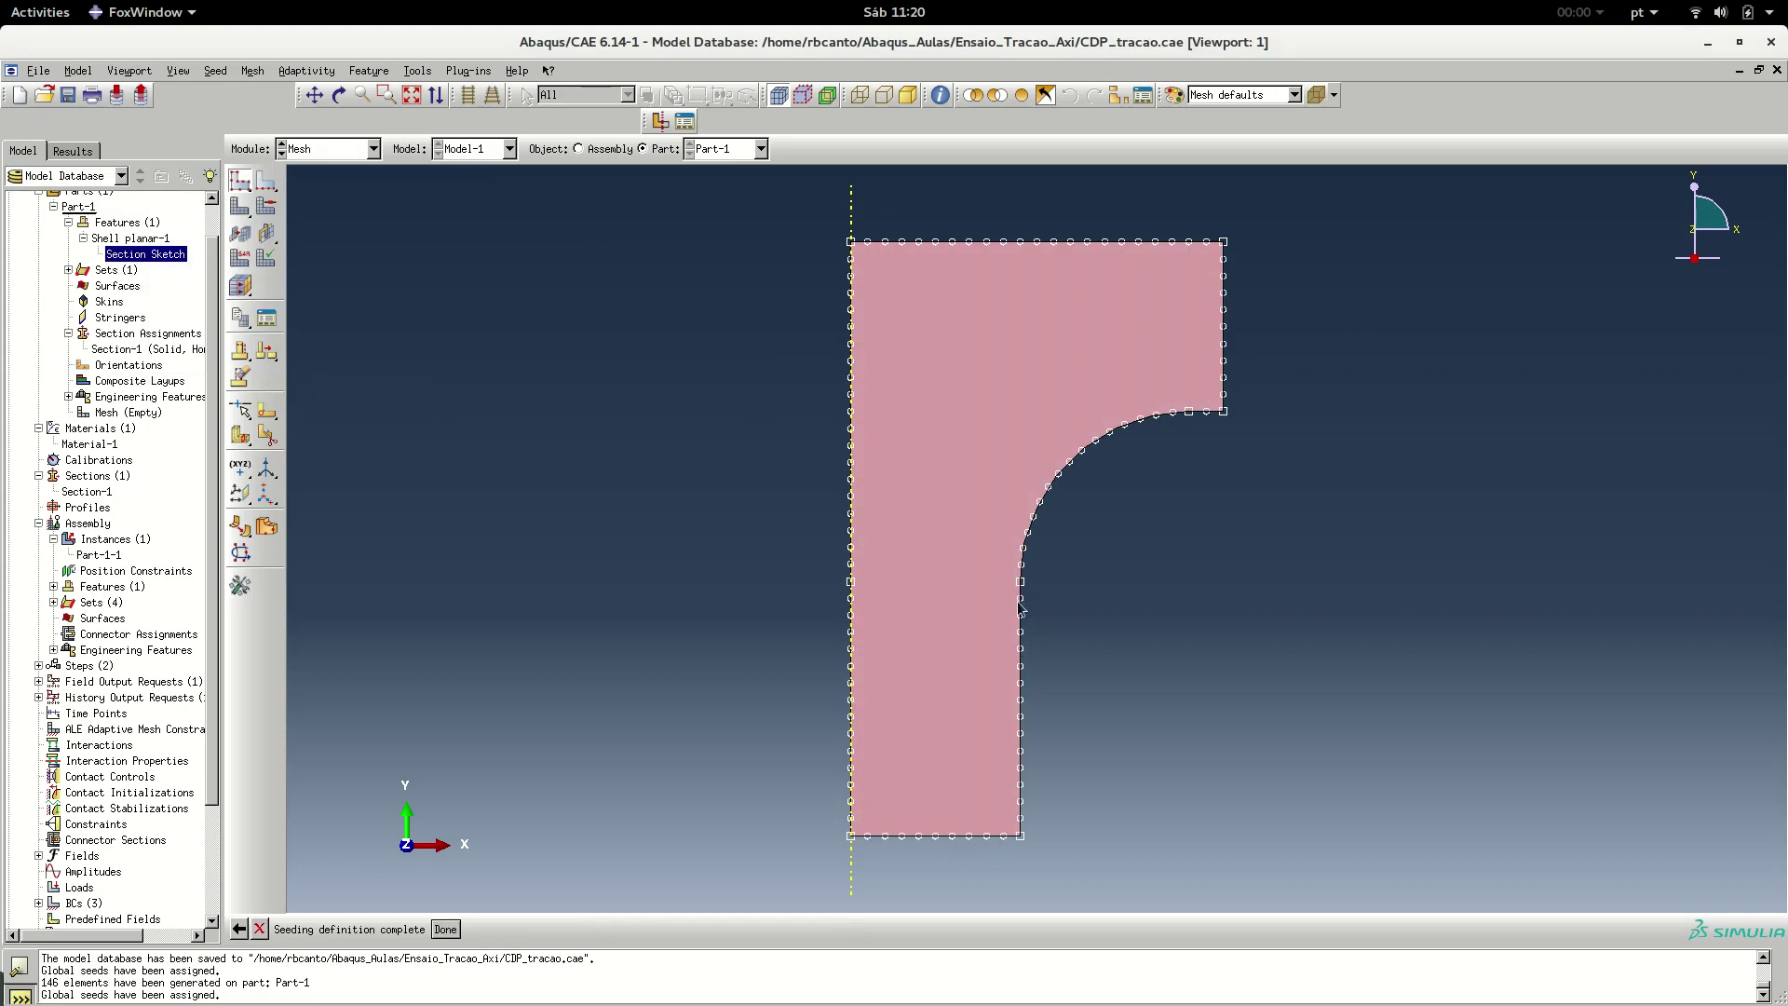
left_click(445, 928)
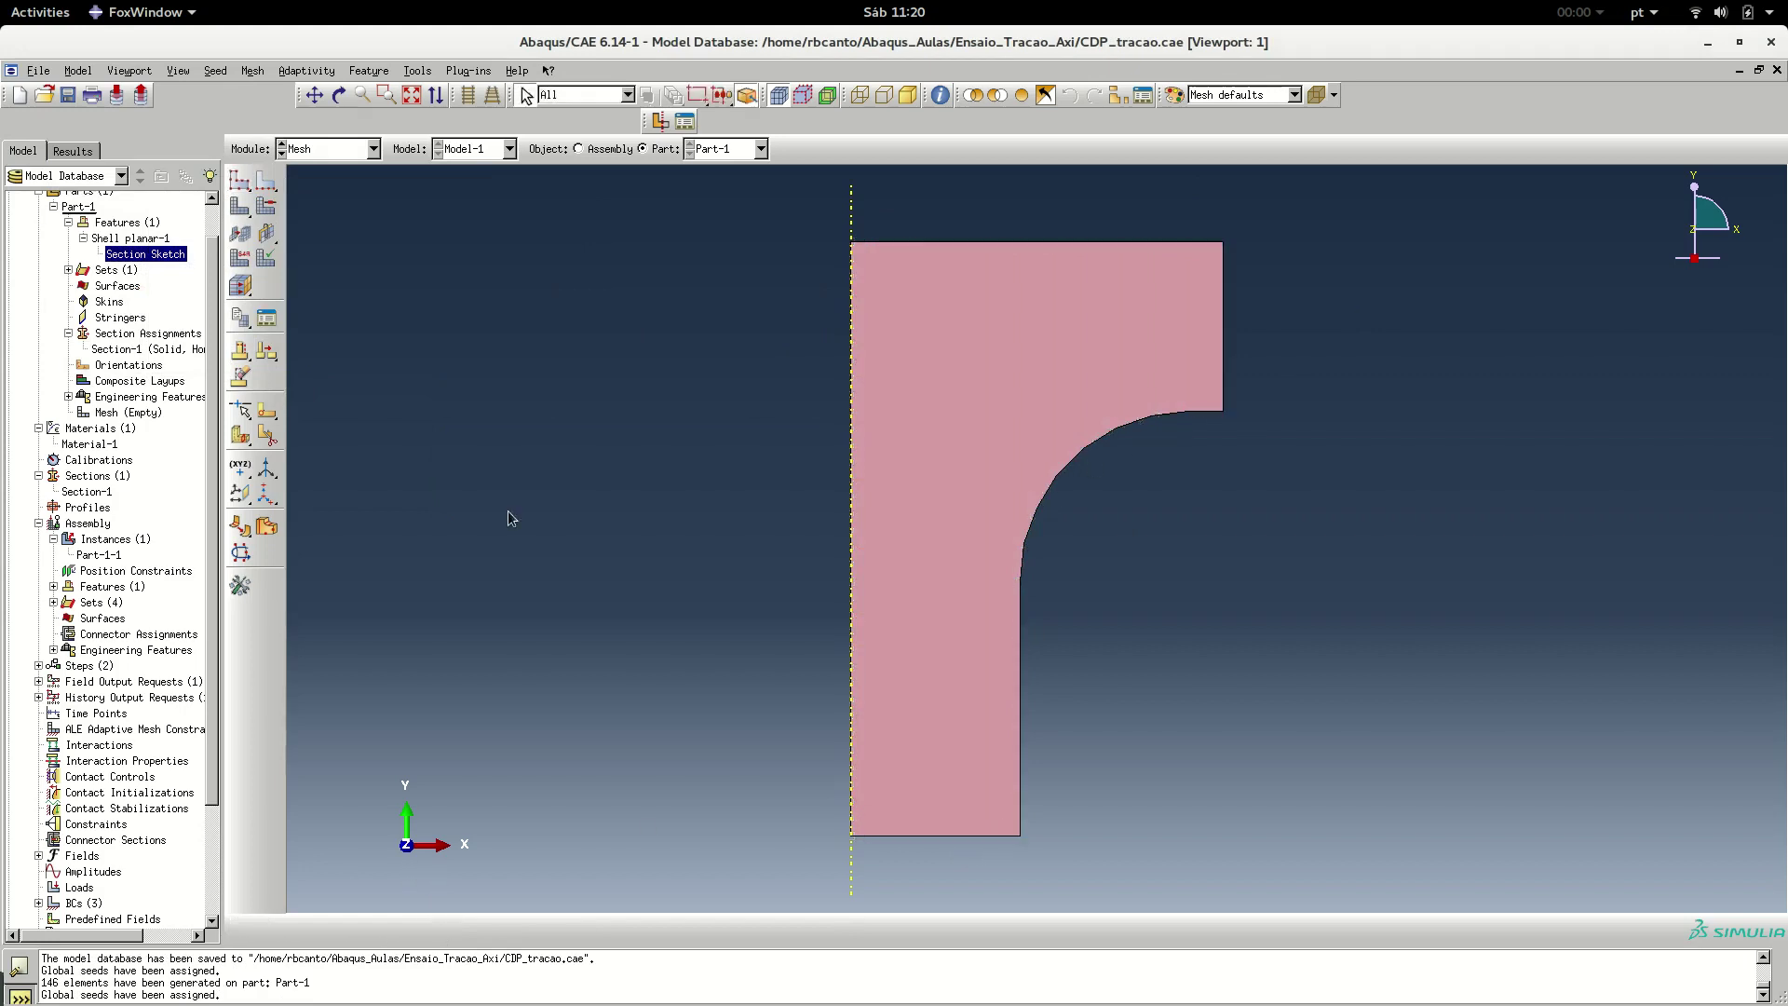
left_click(237, 209)
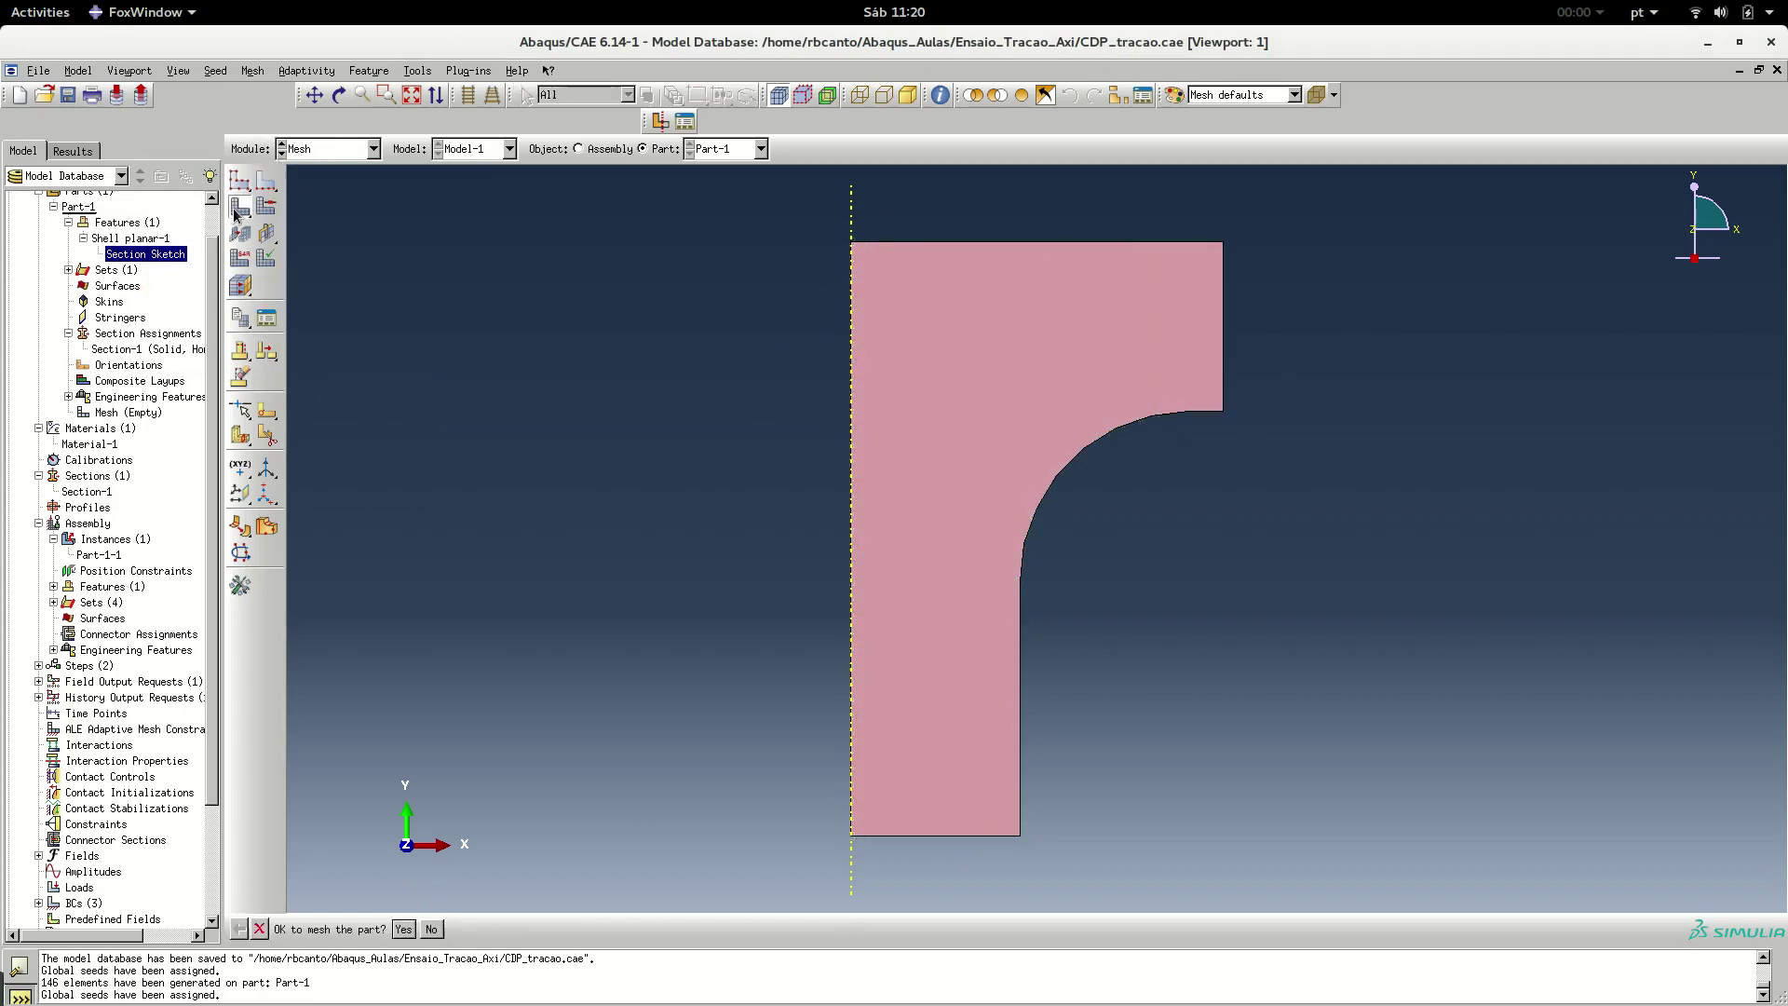
left_click(403, 930)
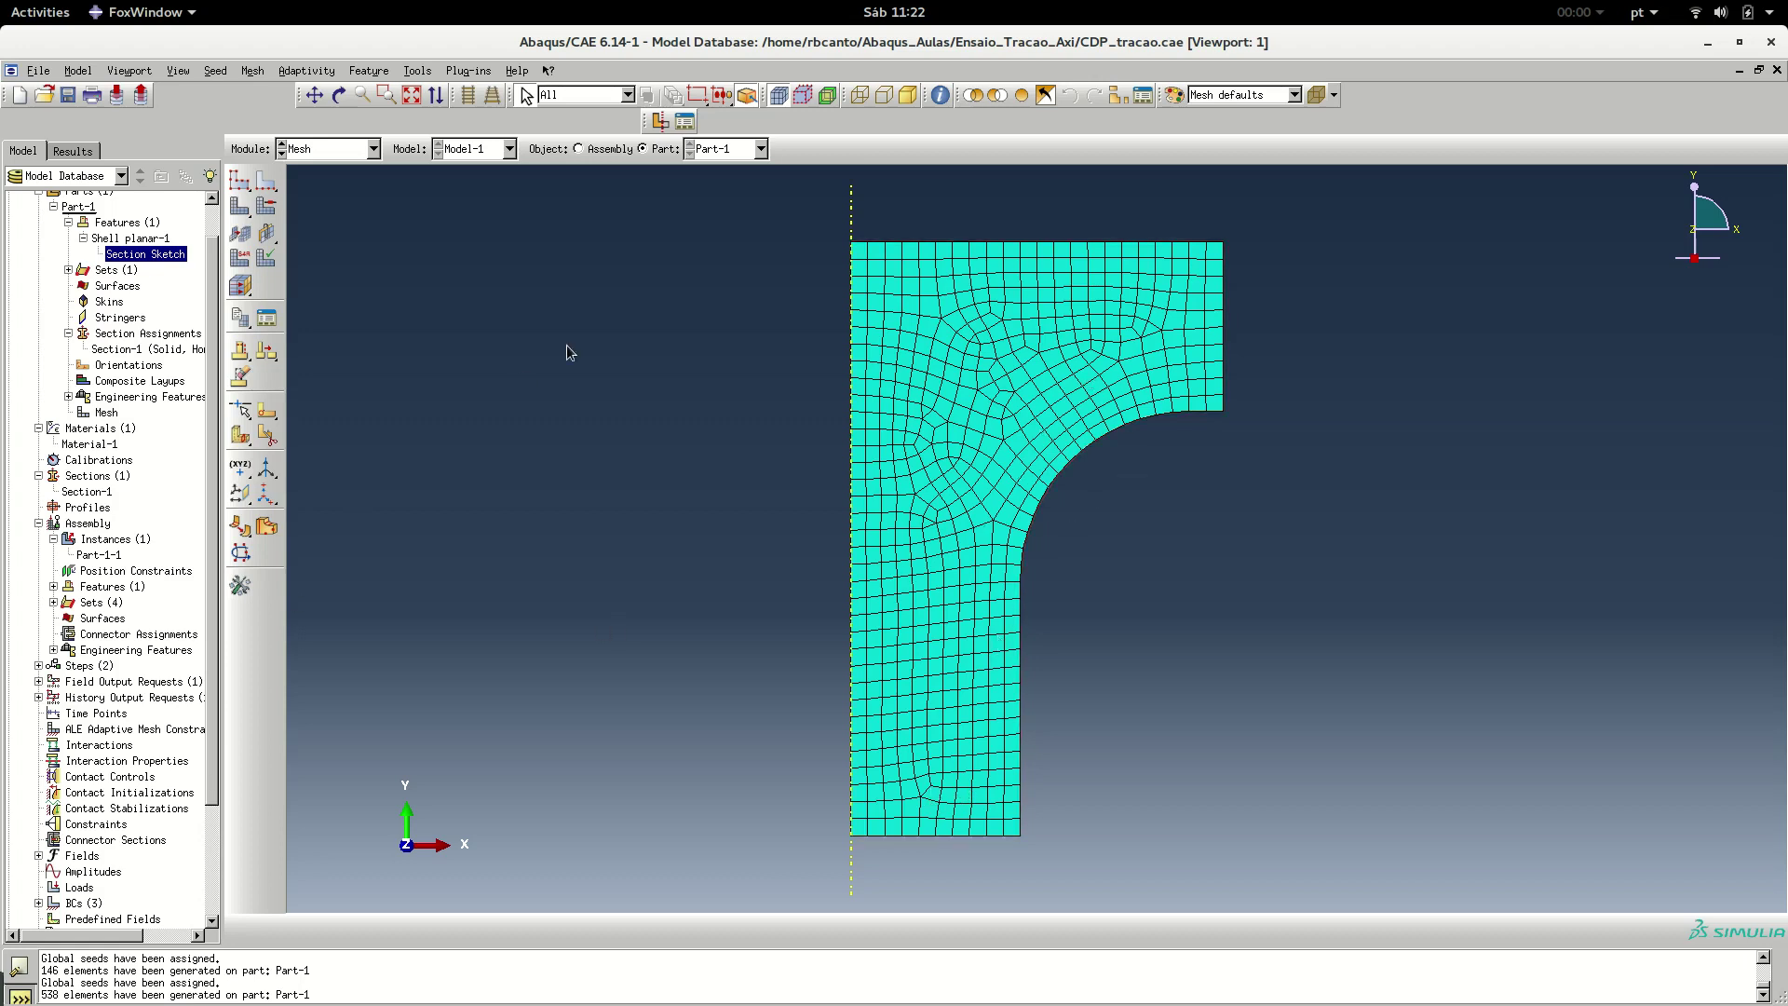
Set the mesh controls' element shape to Quad, allow automatic deletion of meshes invalidated by control changes, and remesh Part-1
left_click(266, 208)
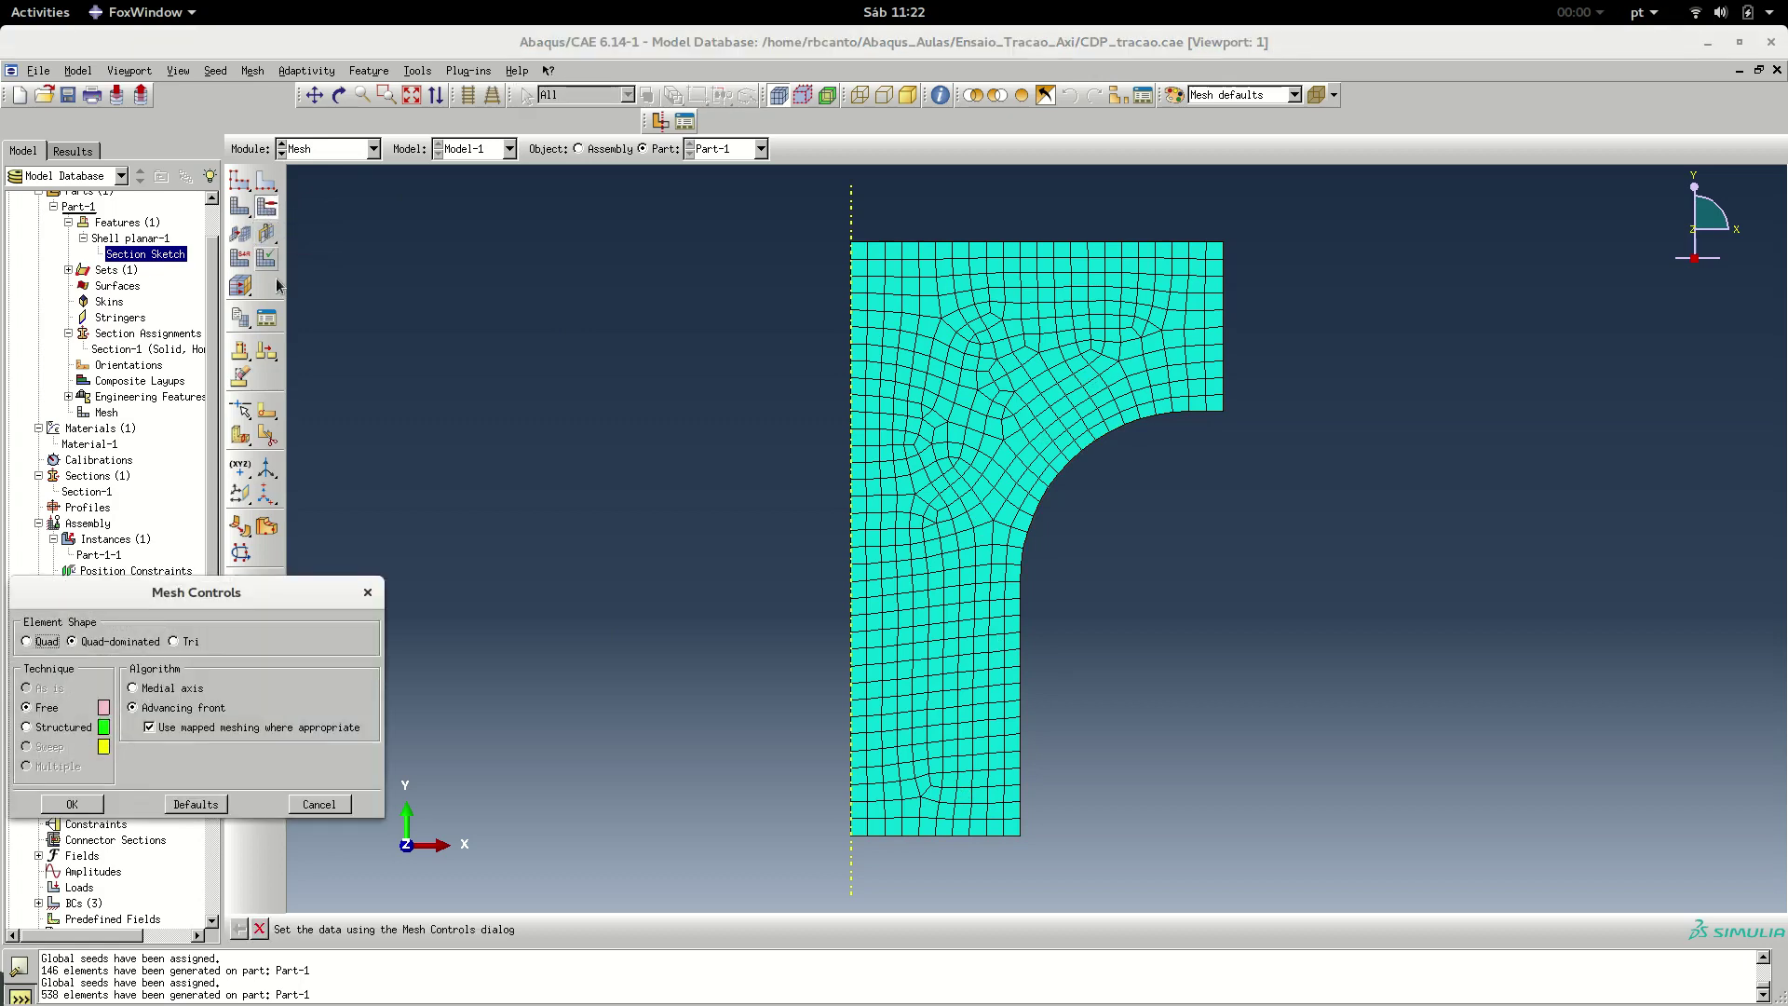
left_click_drag(139, 592, 514, 386)
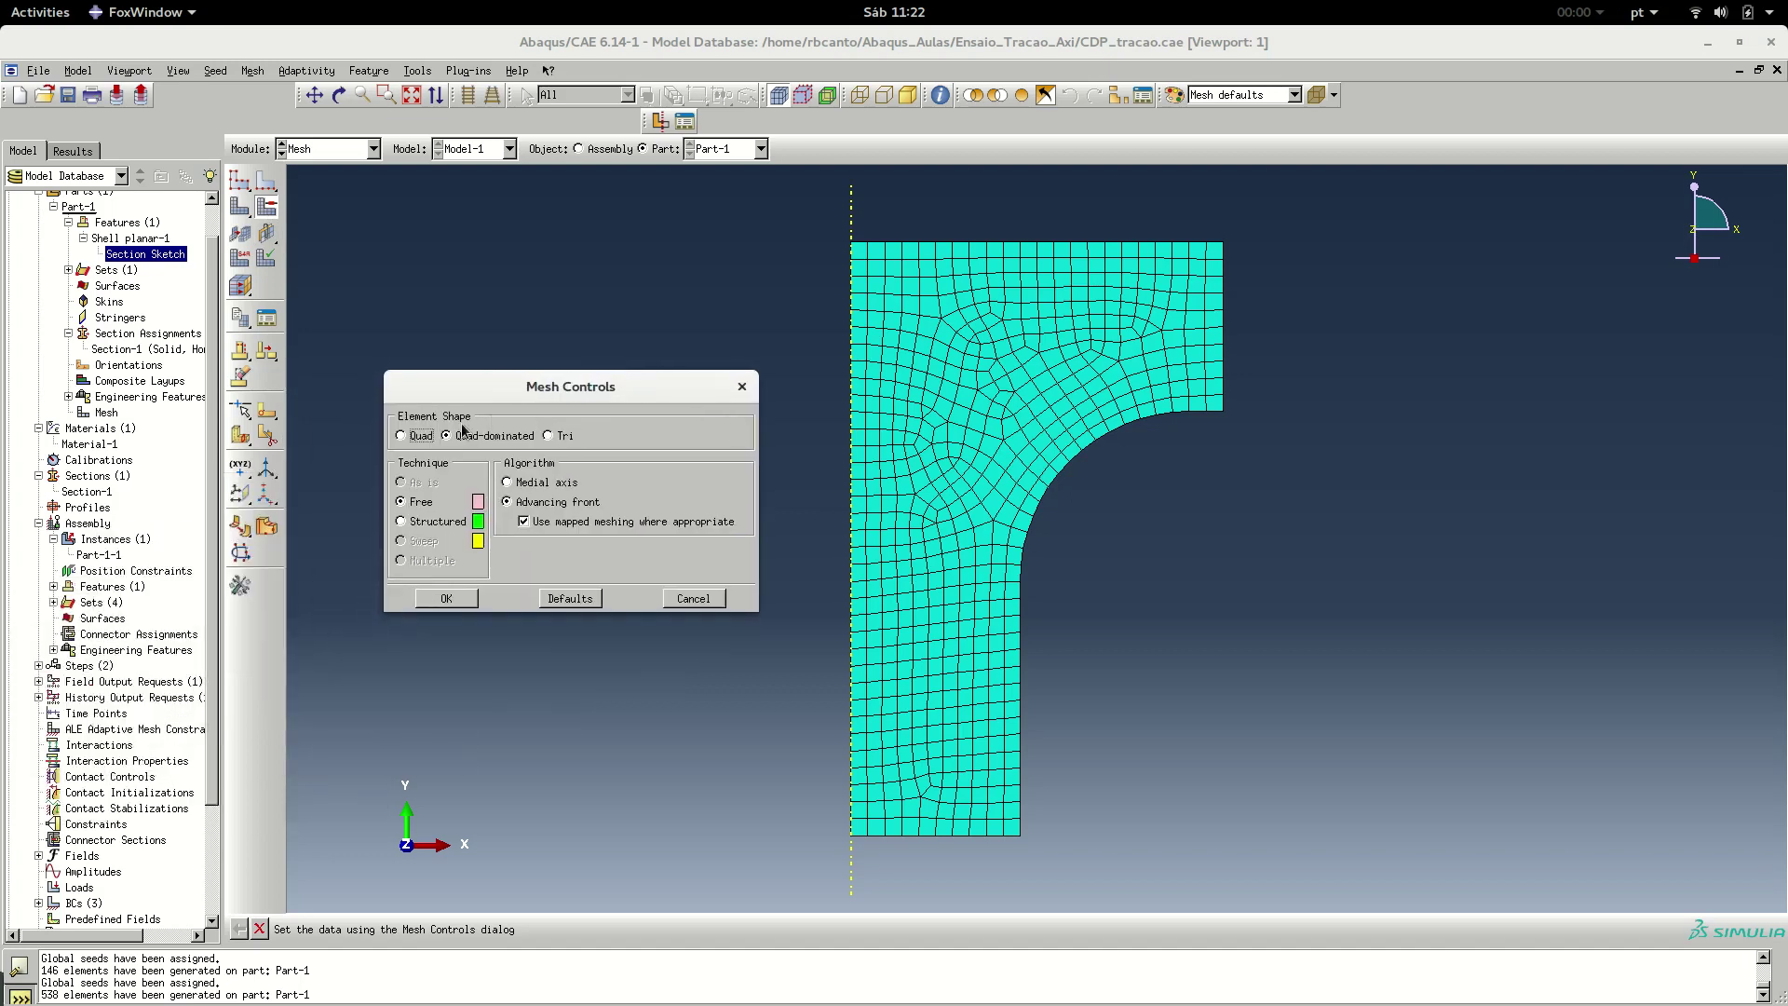
left_click(420, 437)
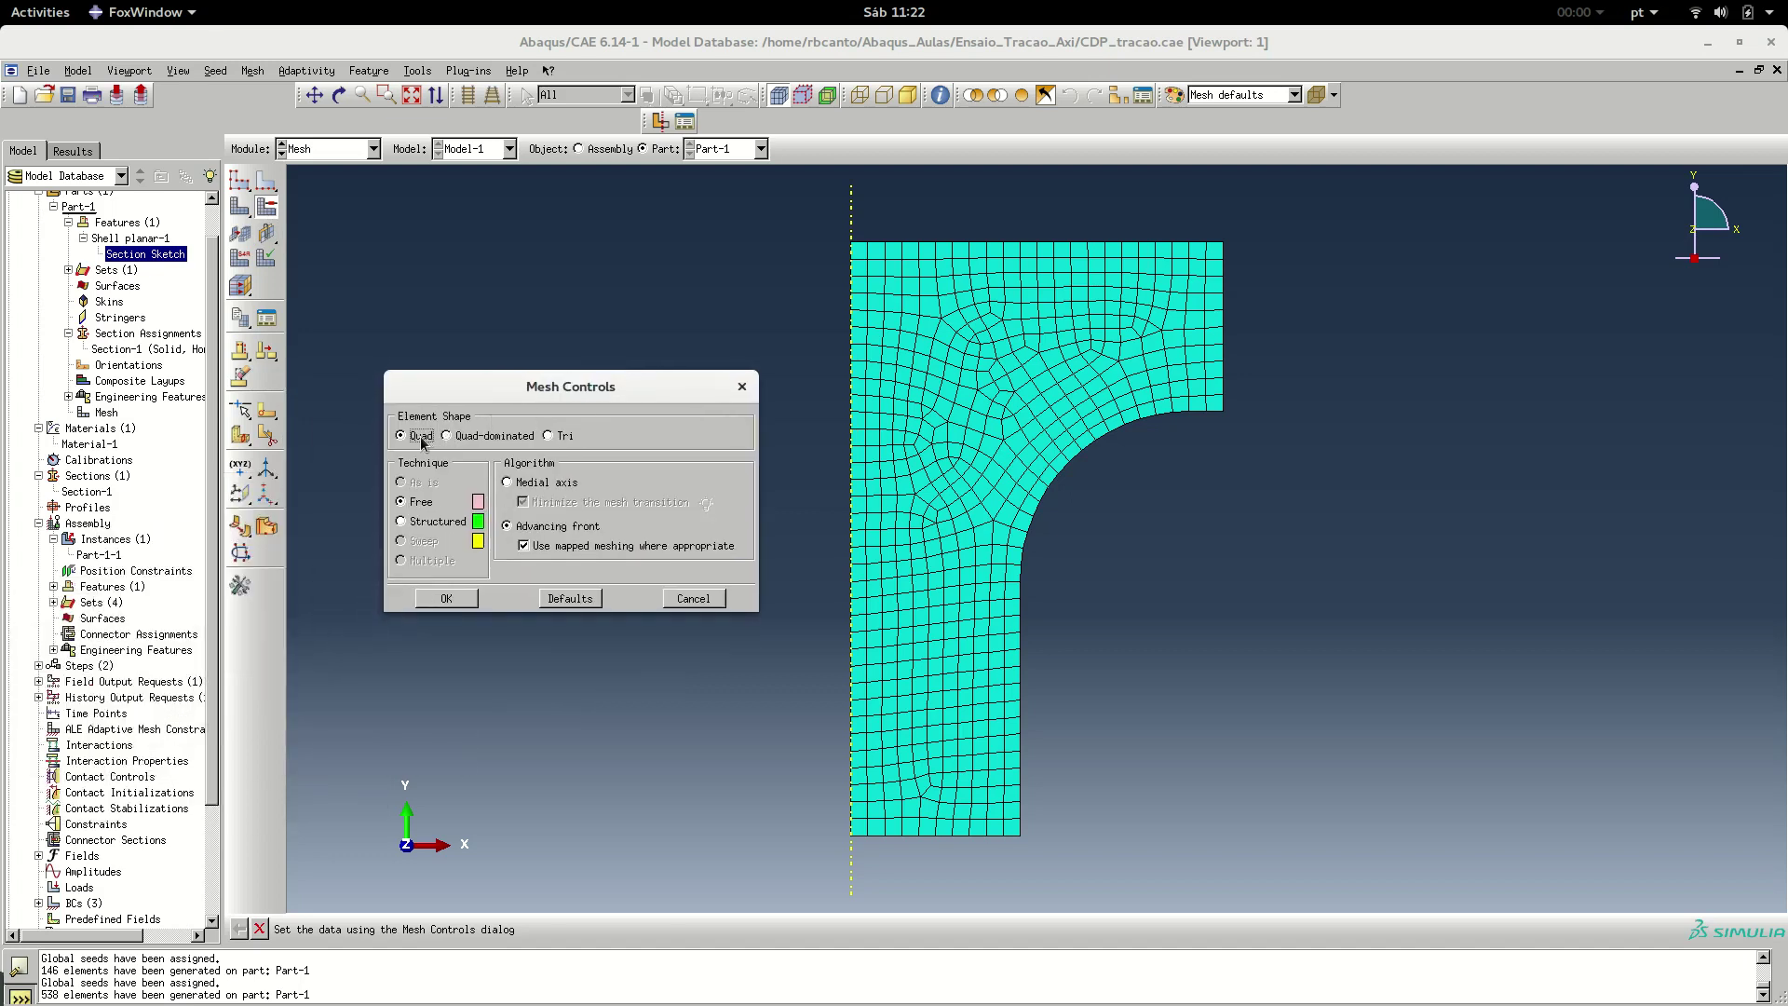
left_click(473, 438)
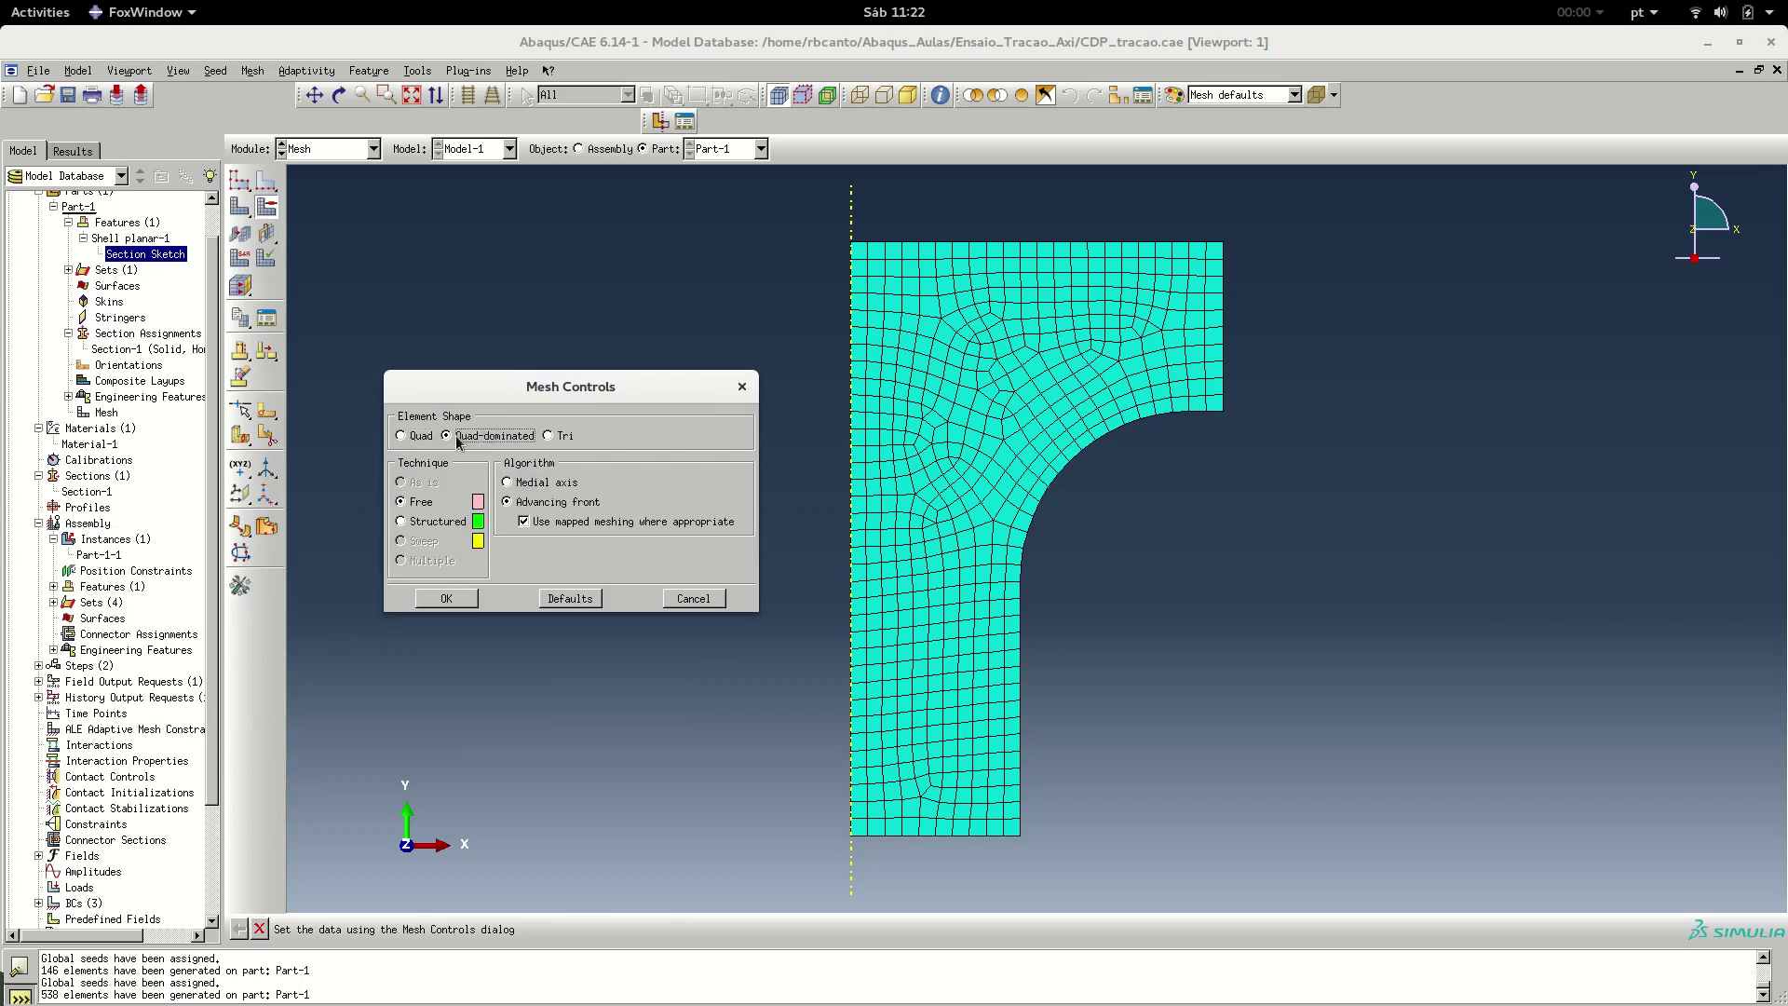
left_click(416, 438)
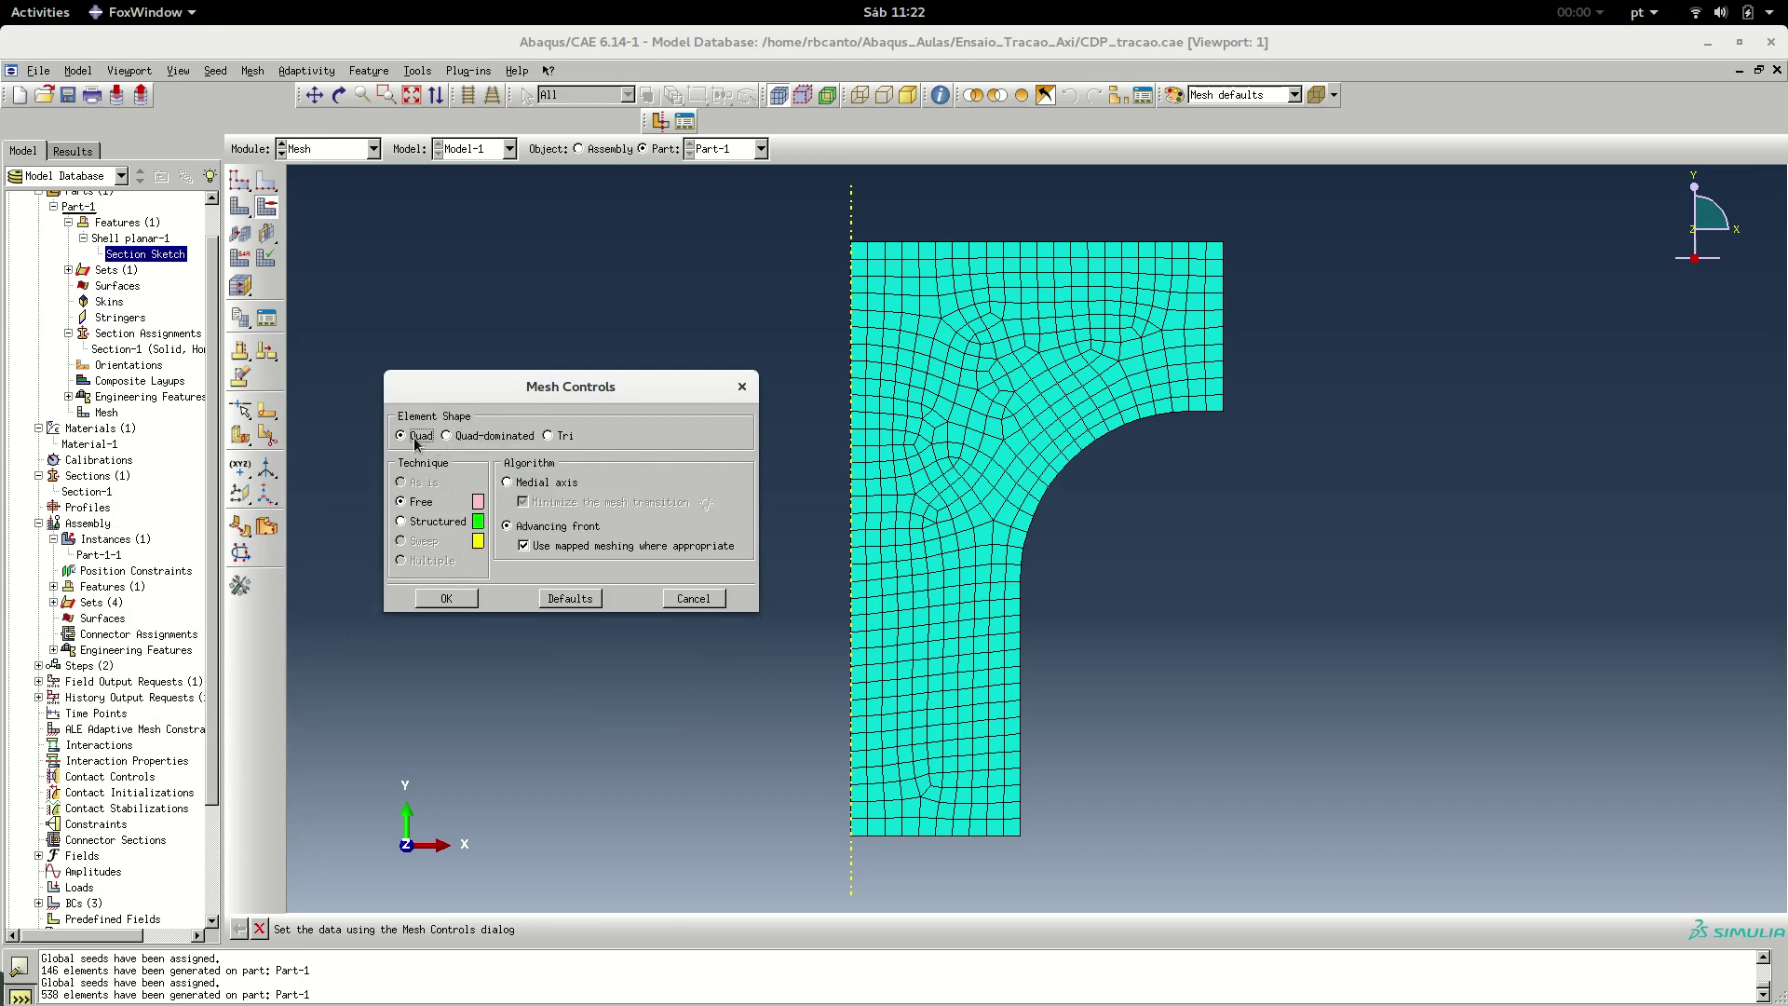
left_click(446, 600)
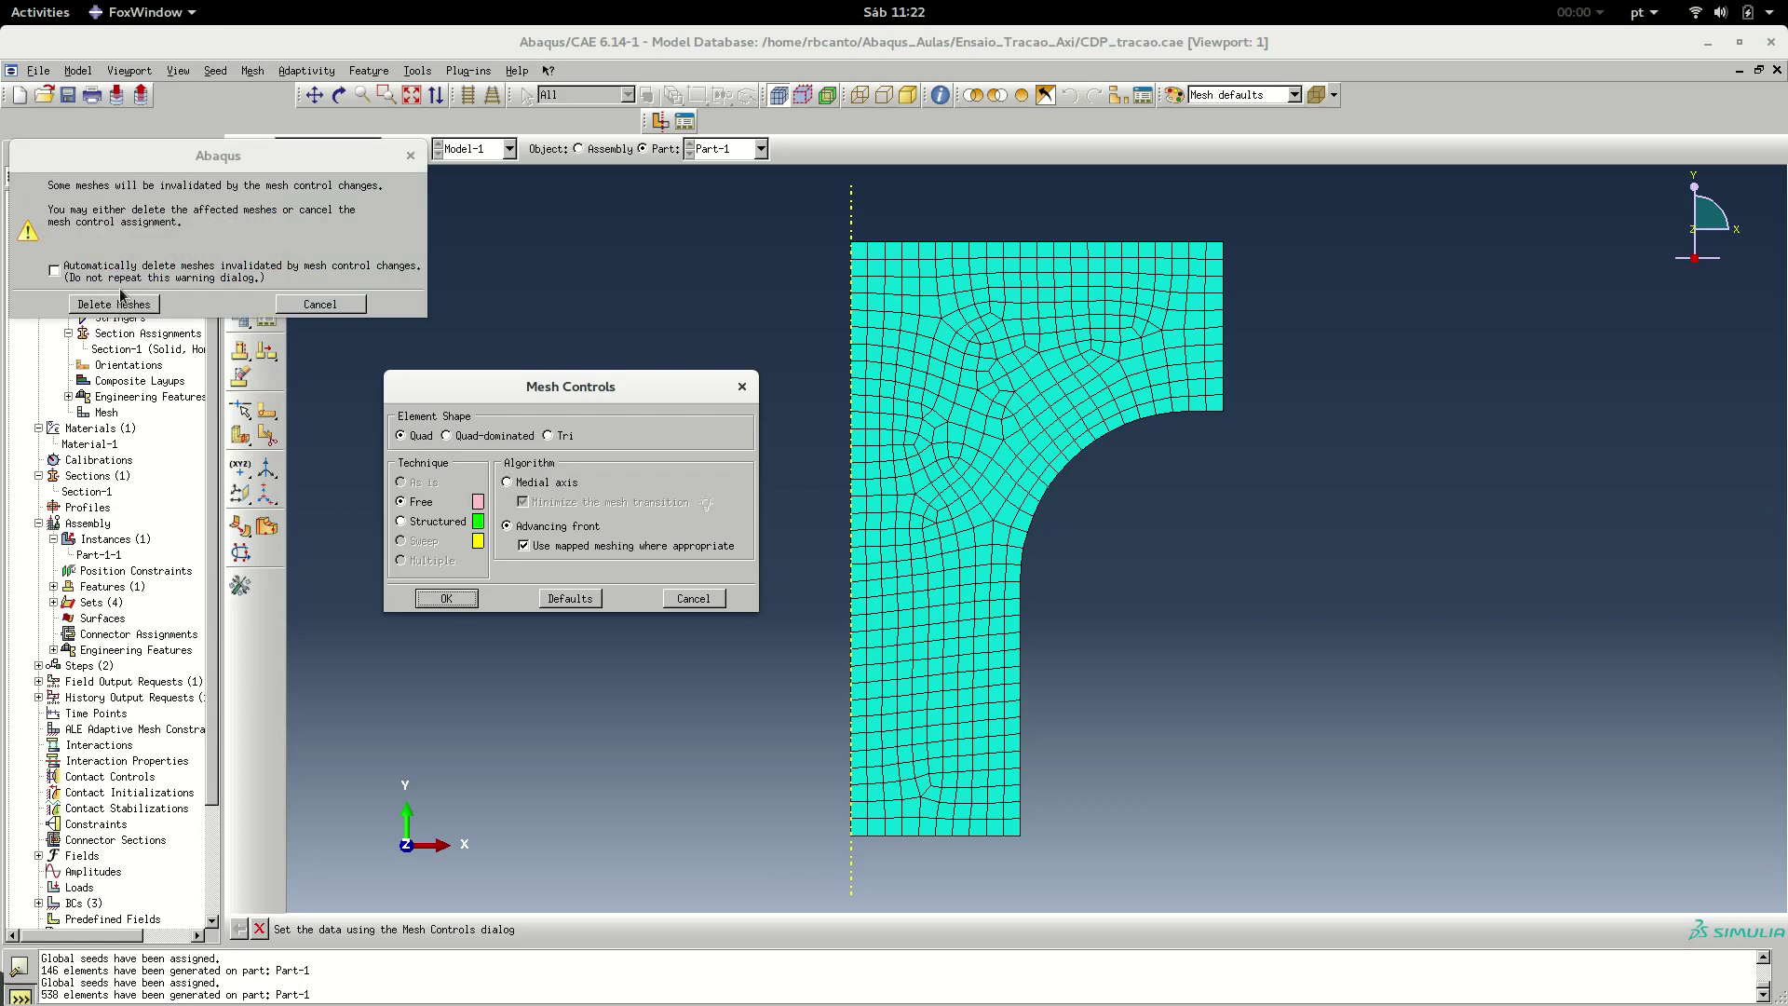
left_click(127, 278)
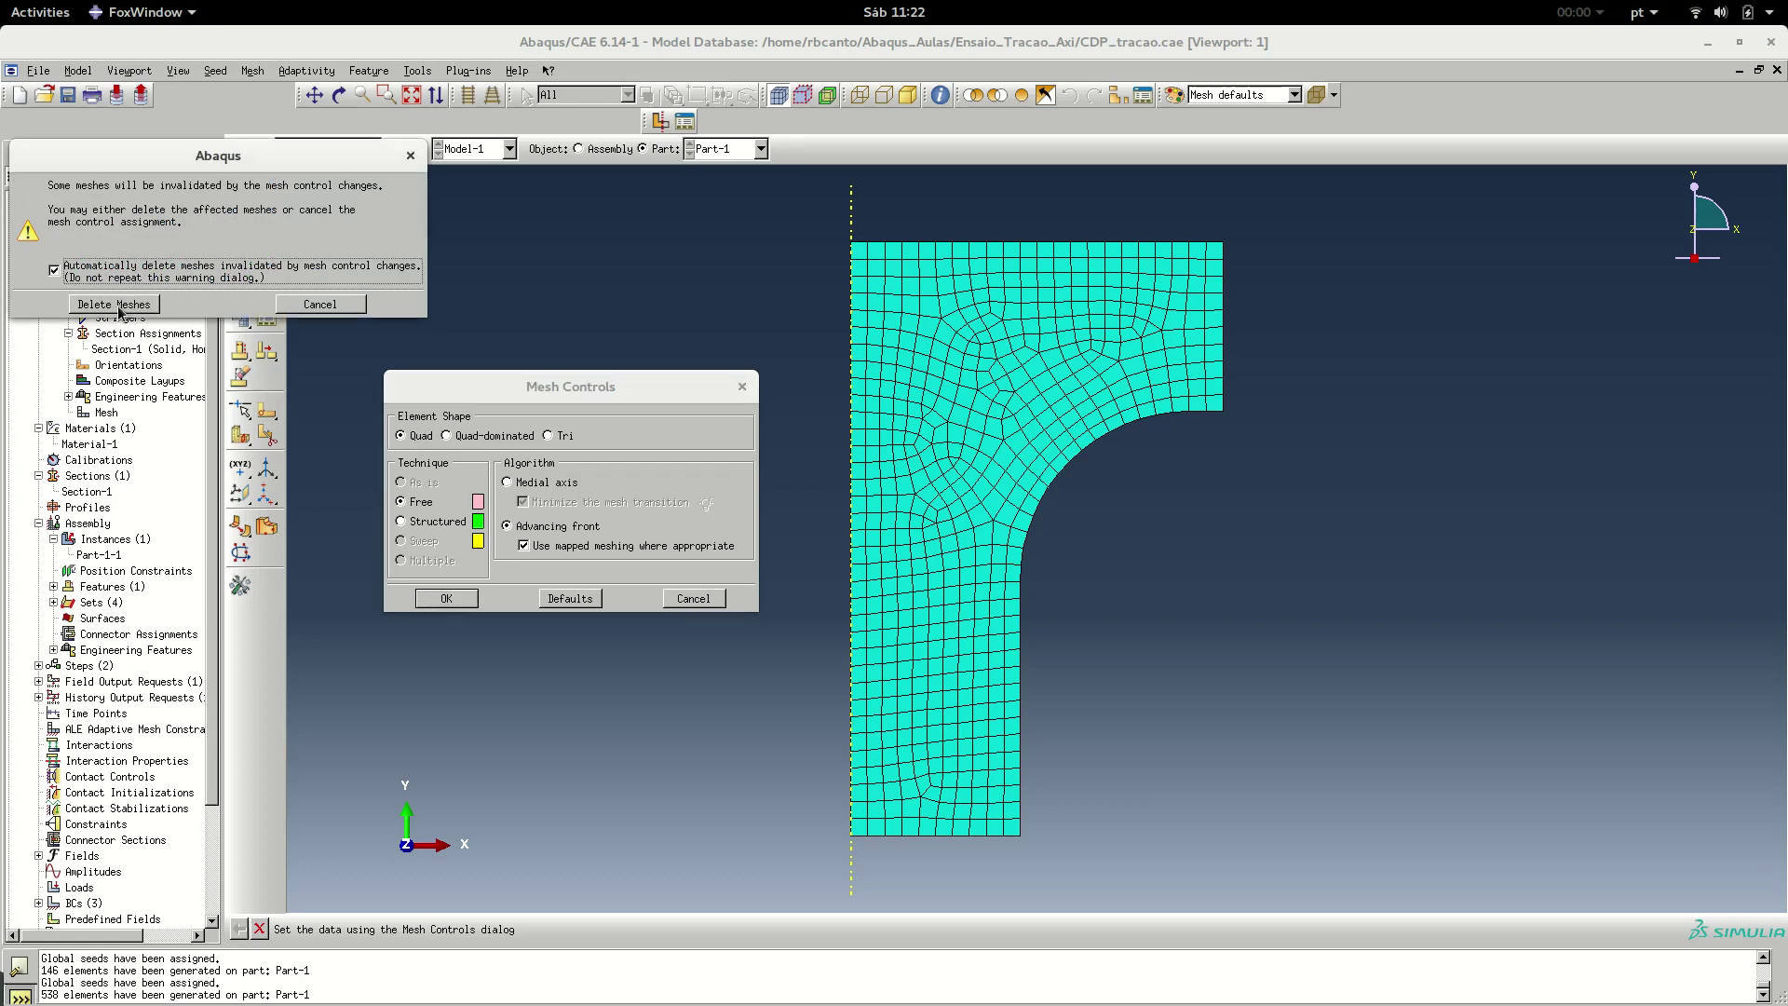
left_click(120, 306)
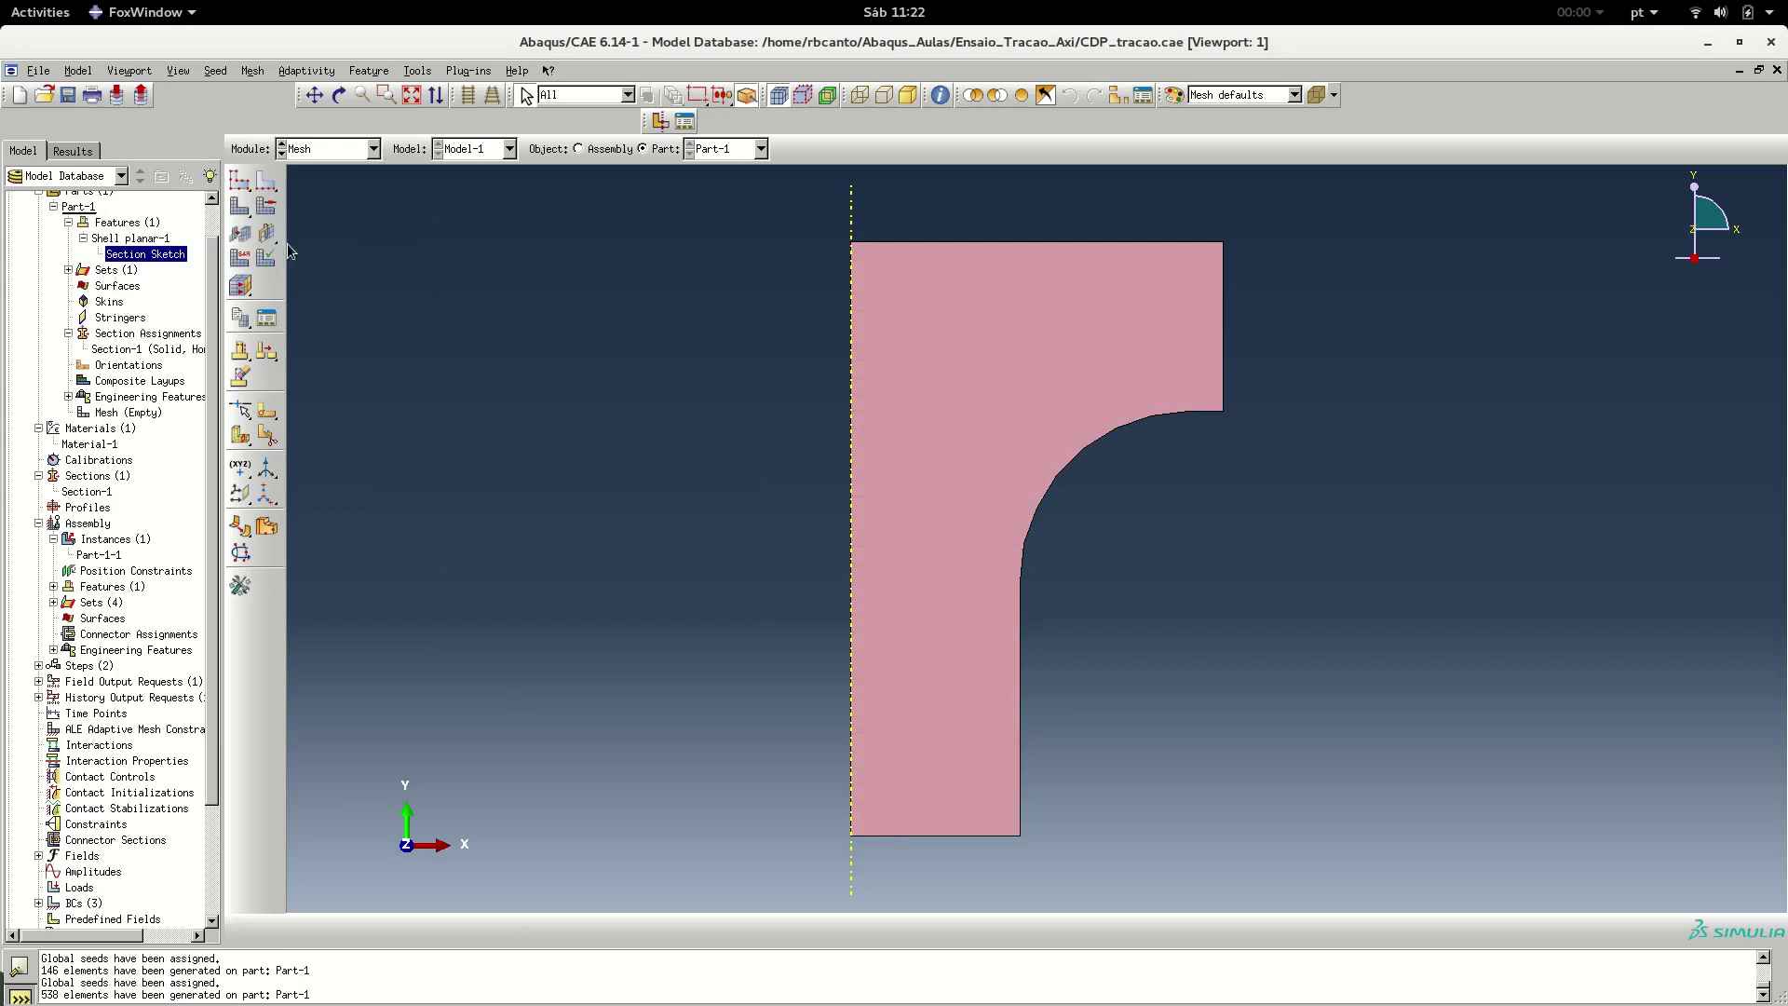
left_click(240, 208)
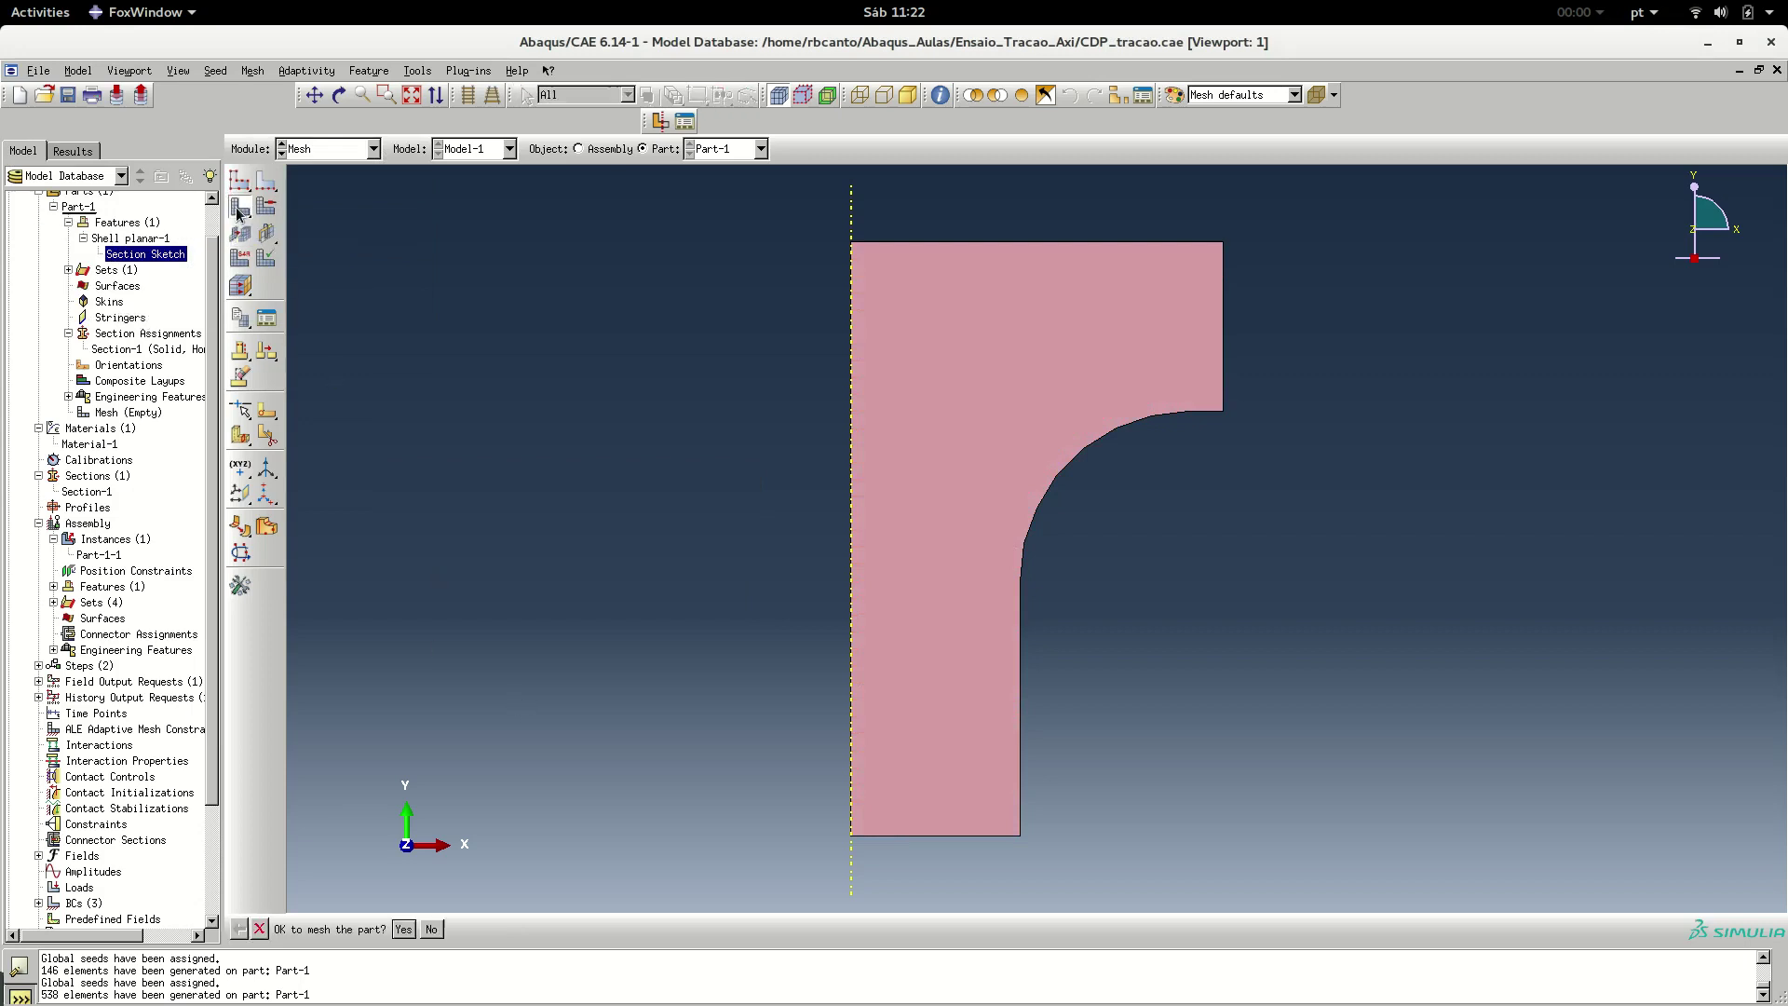
left_click(404, 929)
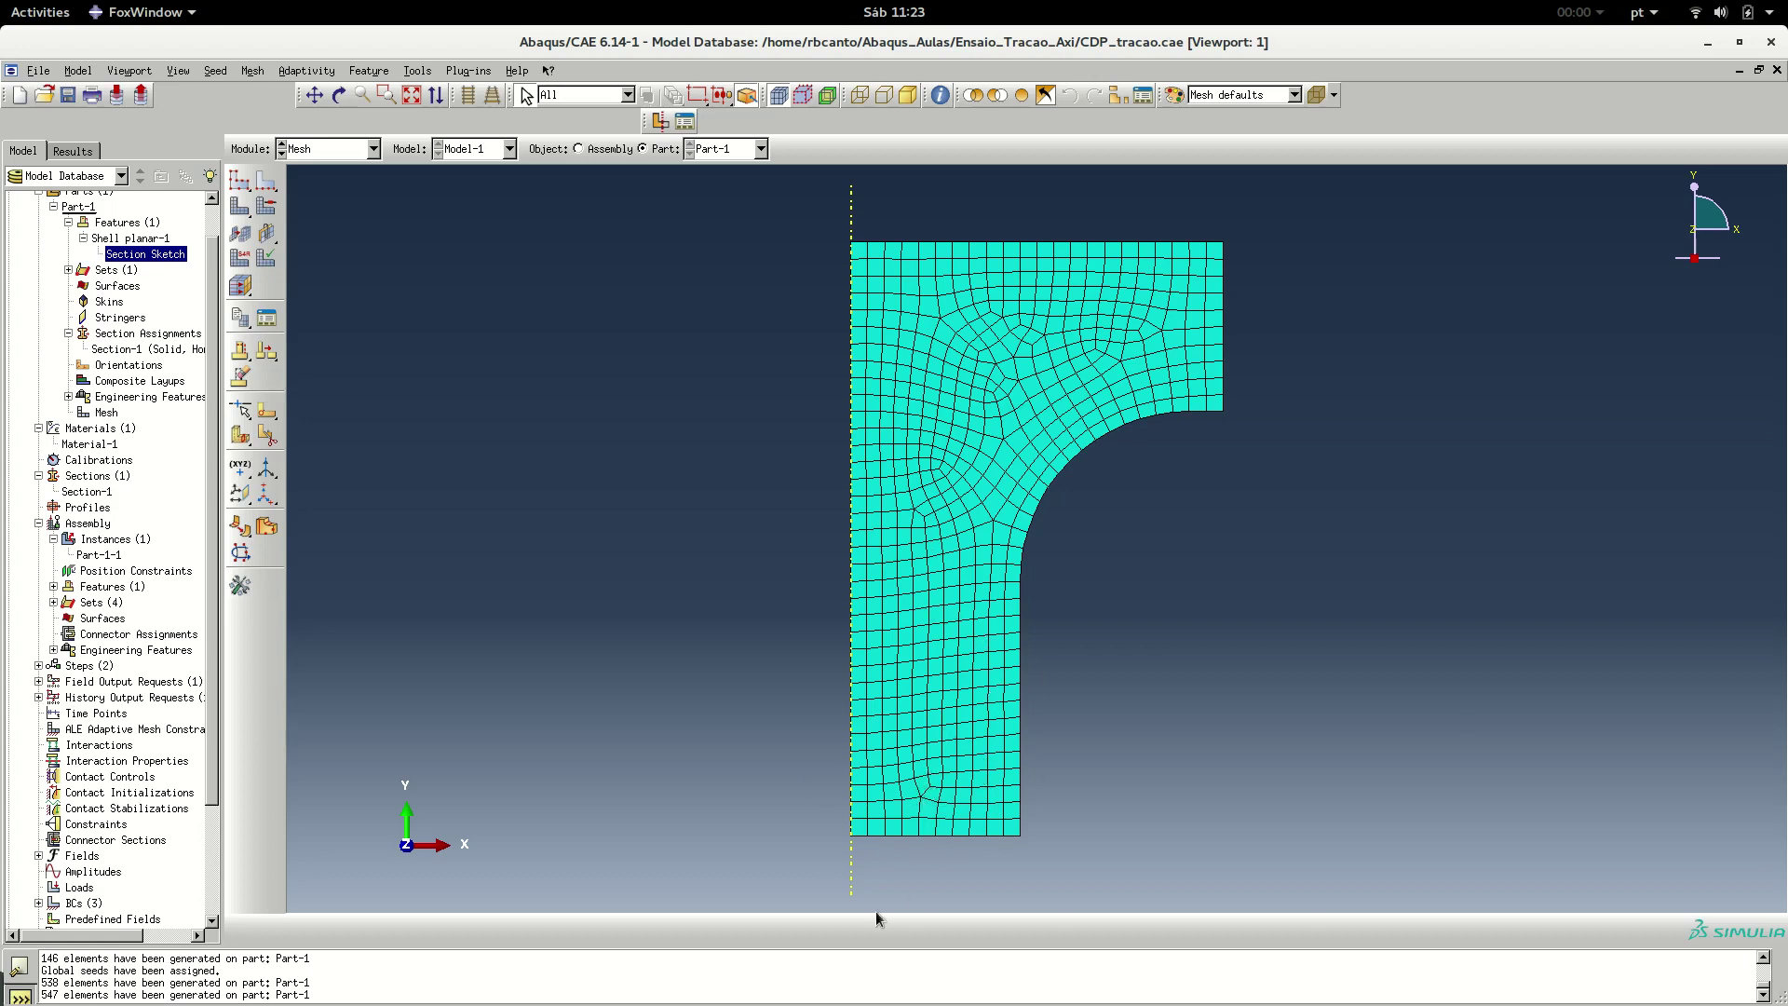
Change the free quad meshing algorithm to Medial axis with minimized mesh transition and remesh Part-1
left_click(267, 207)
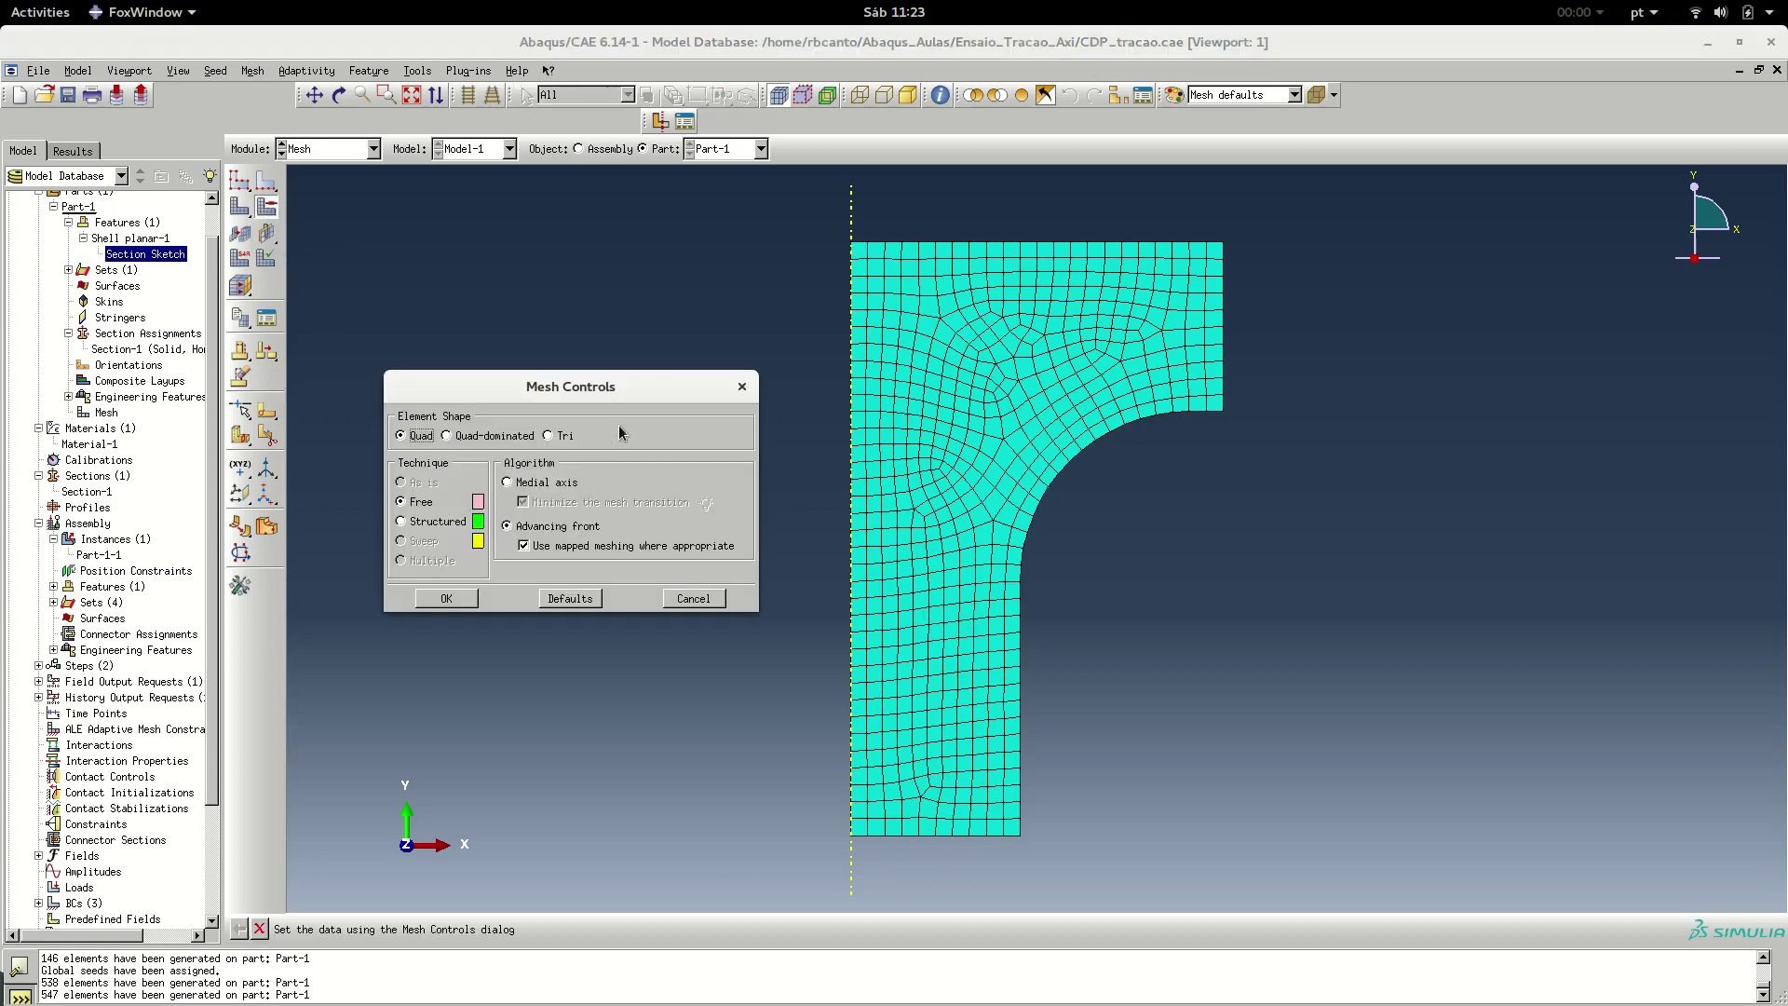
left_click(525, 485)
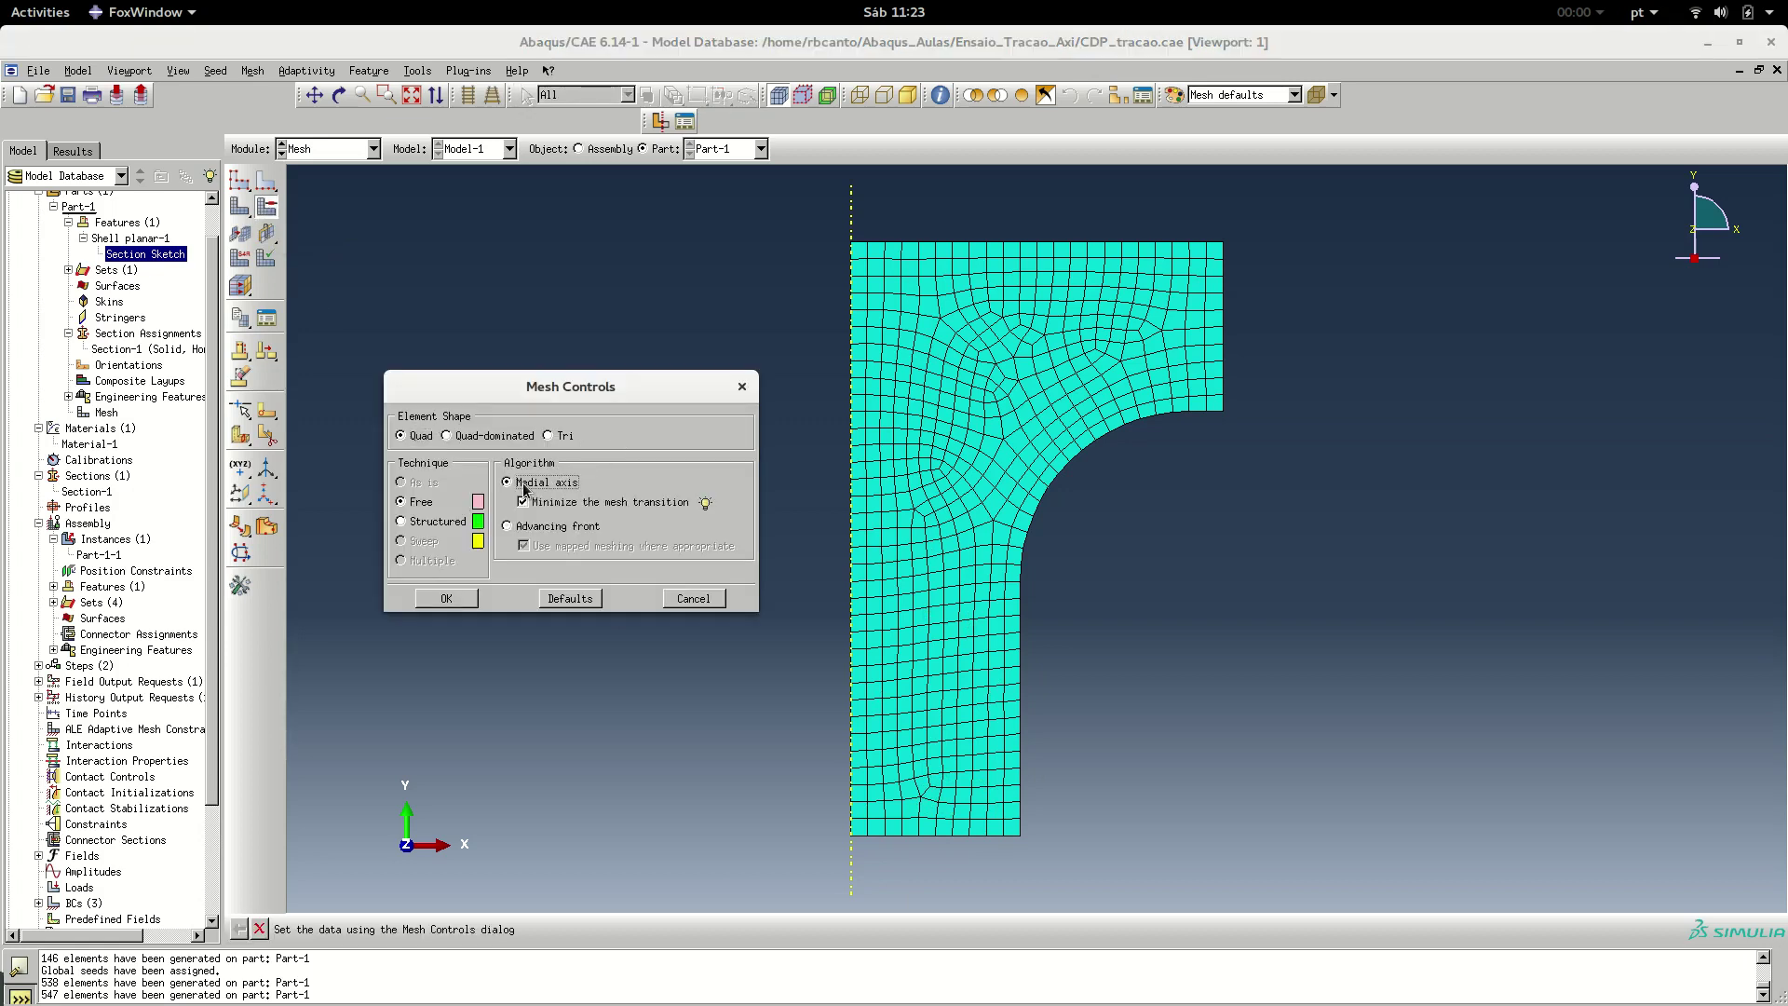
left_click(448, 599)
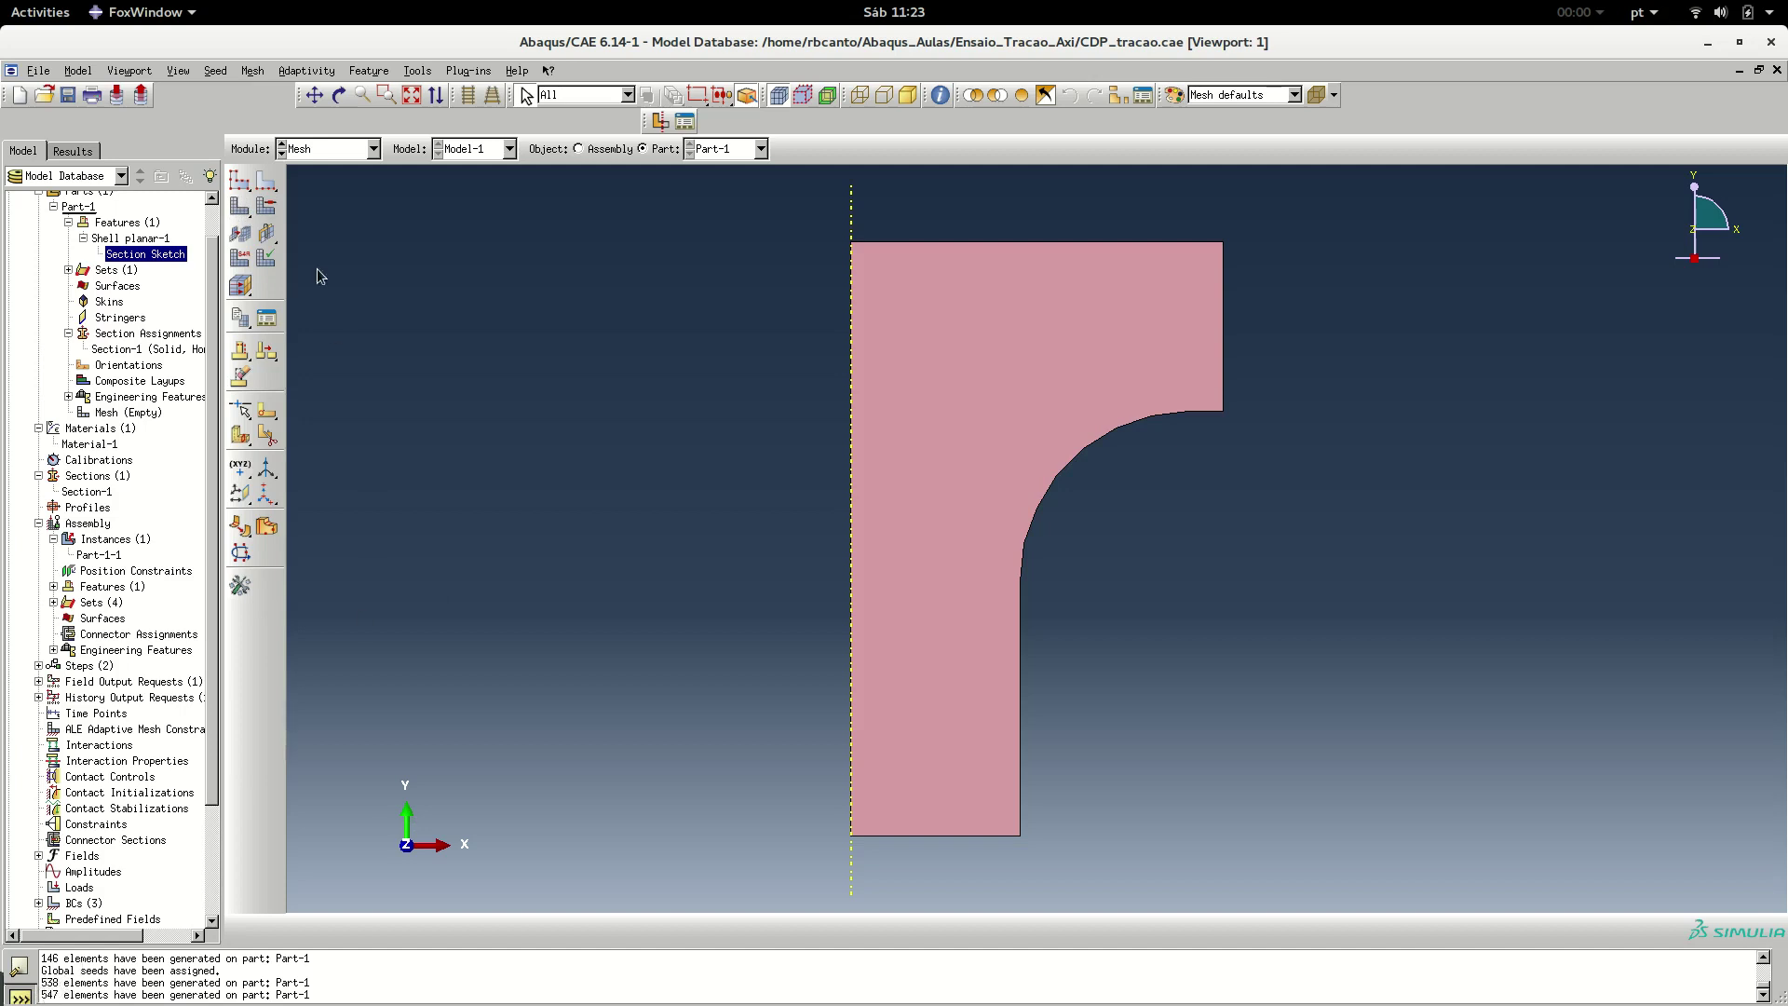
left_click(238, 209)
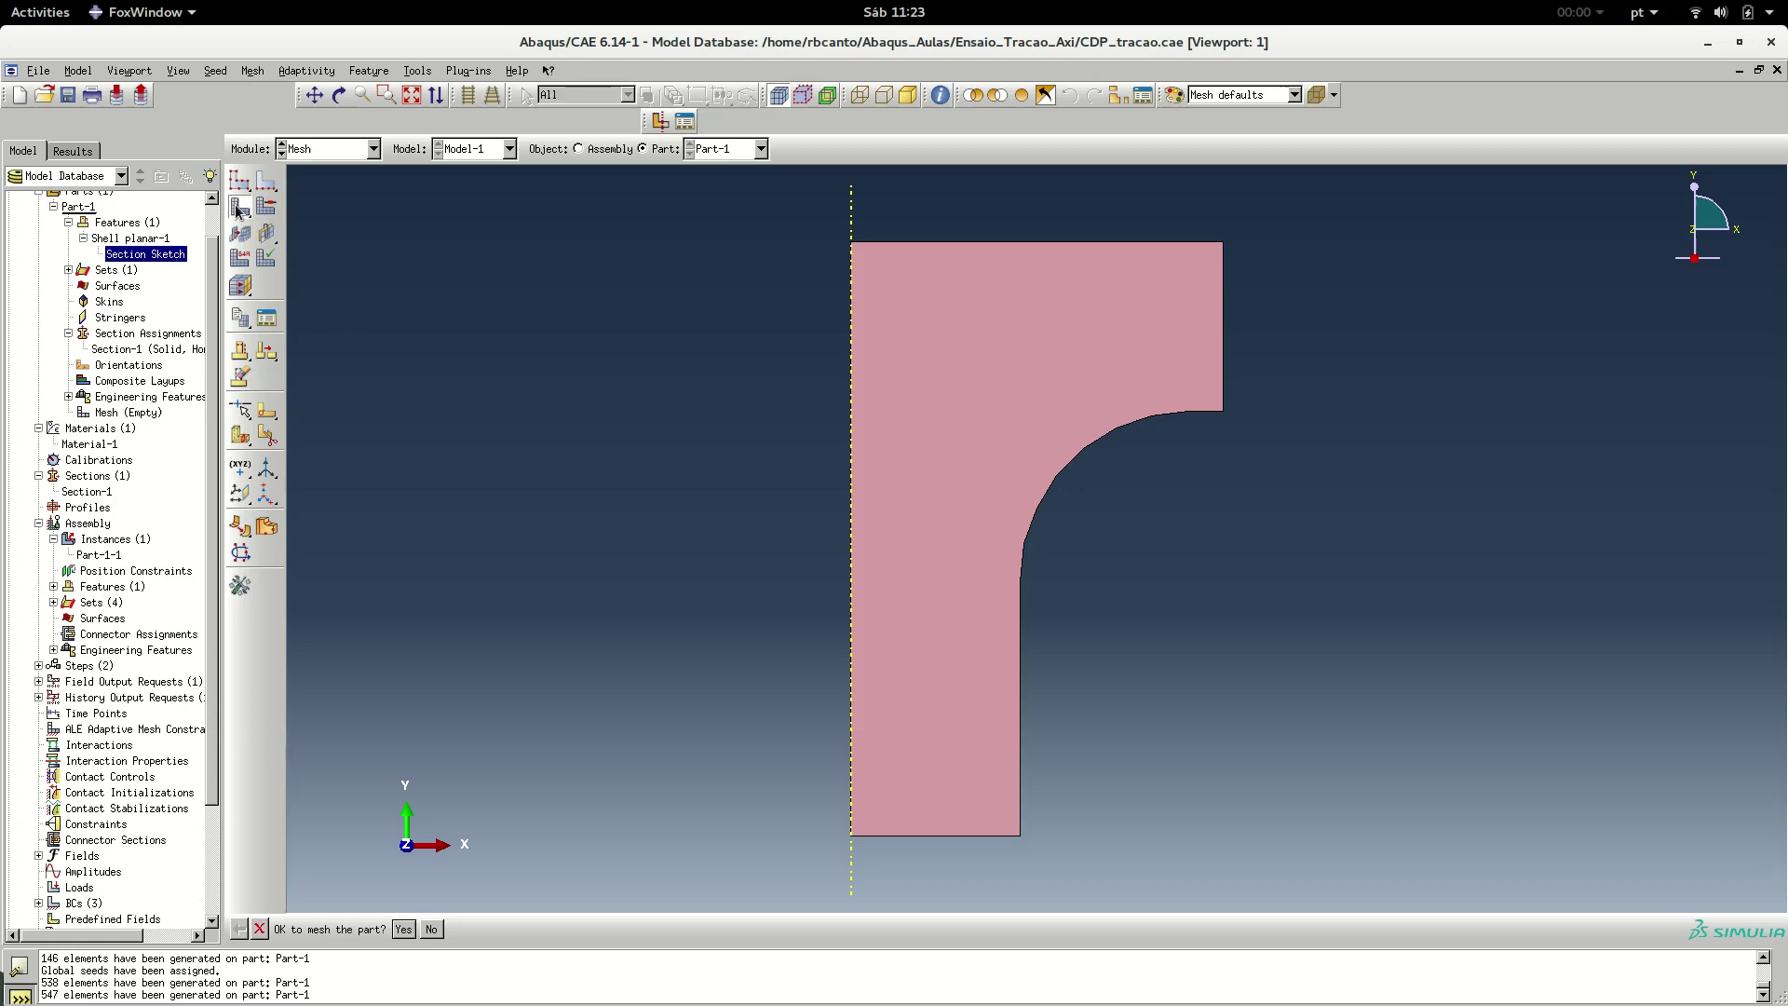
left_click(402, 928)
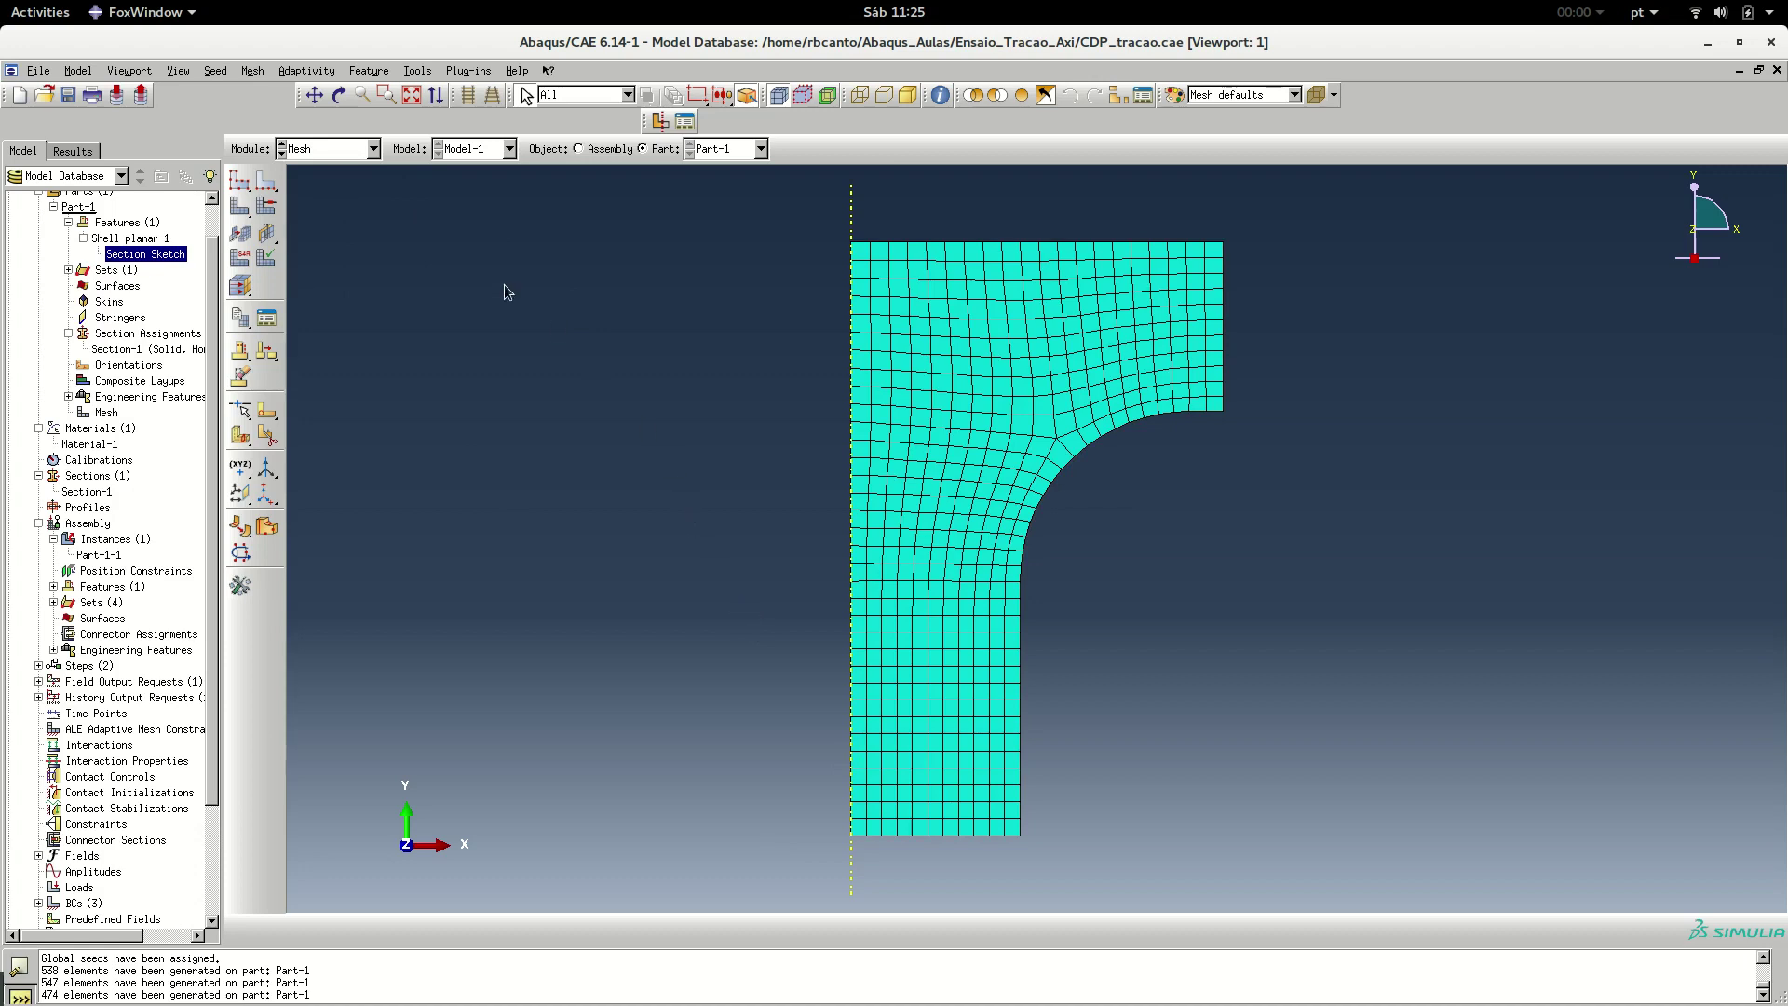
Create a full analysis job named Job-1 from Model-1, keeping the background run mode and immediate submission
left_click(340, 153)
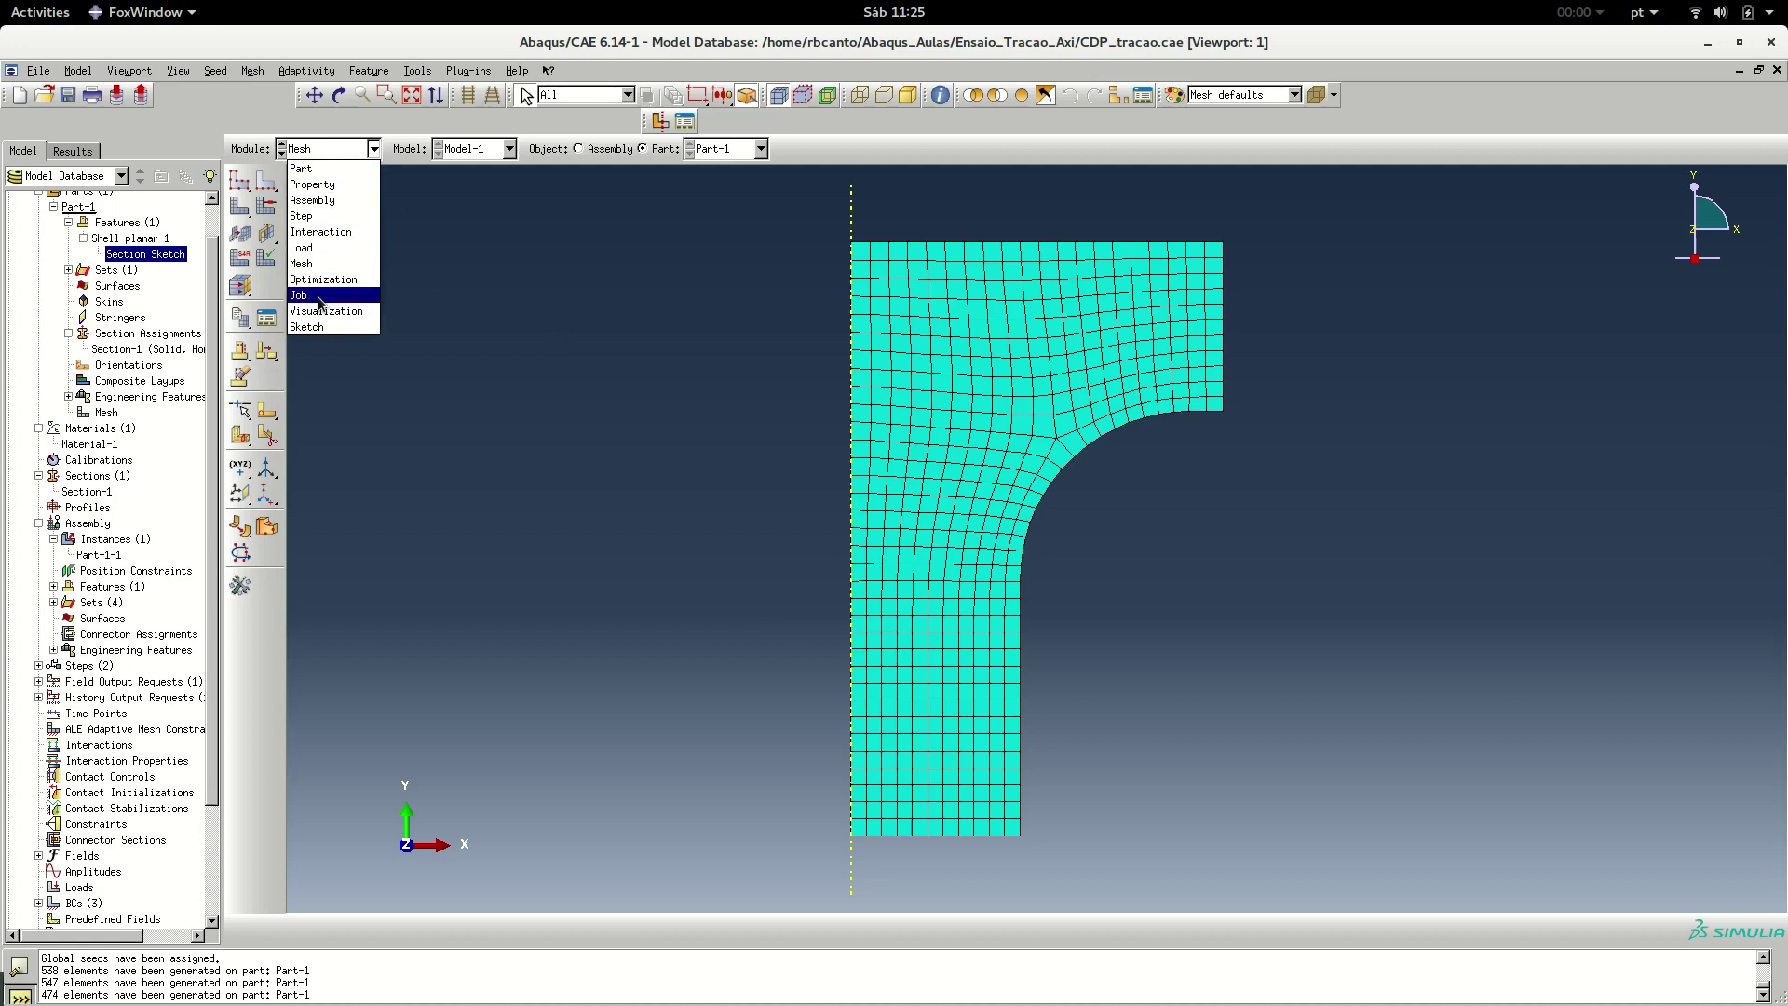
left_click(313, 297)
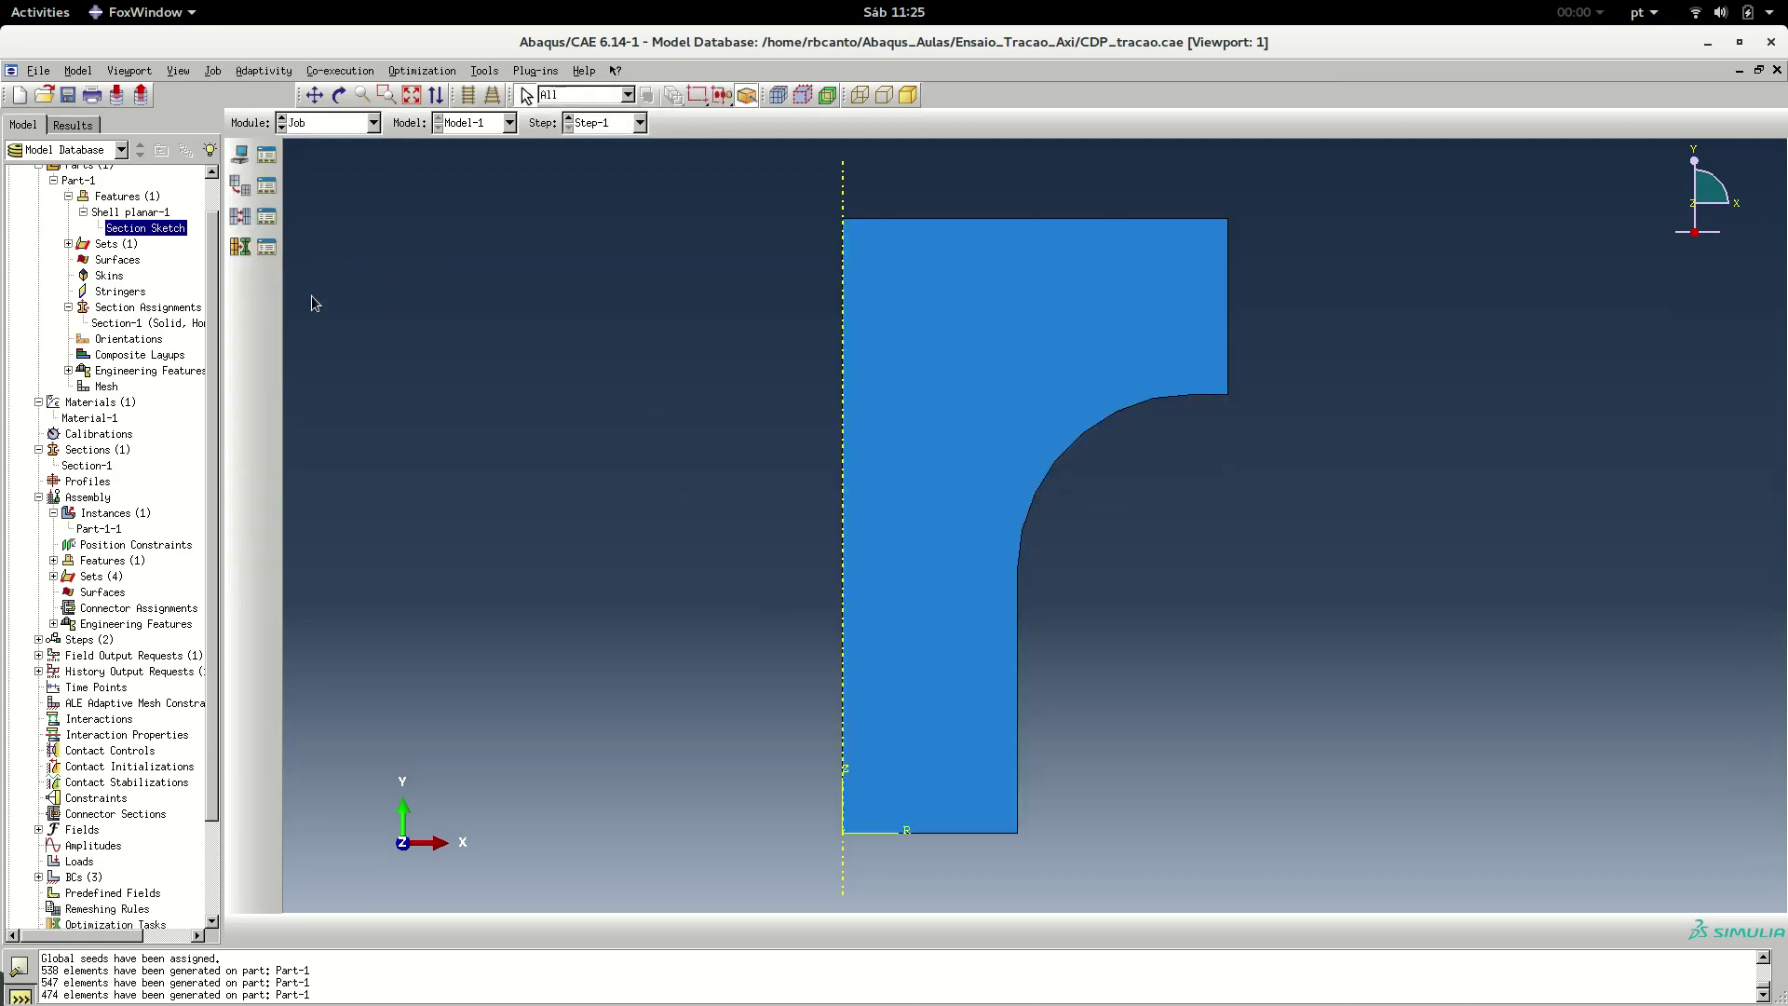
left_click(266, 156)
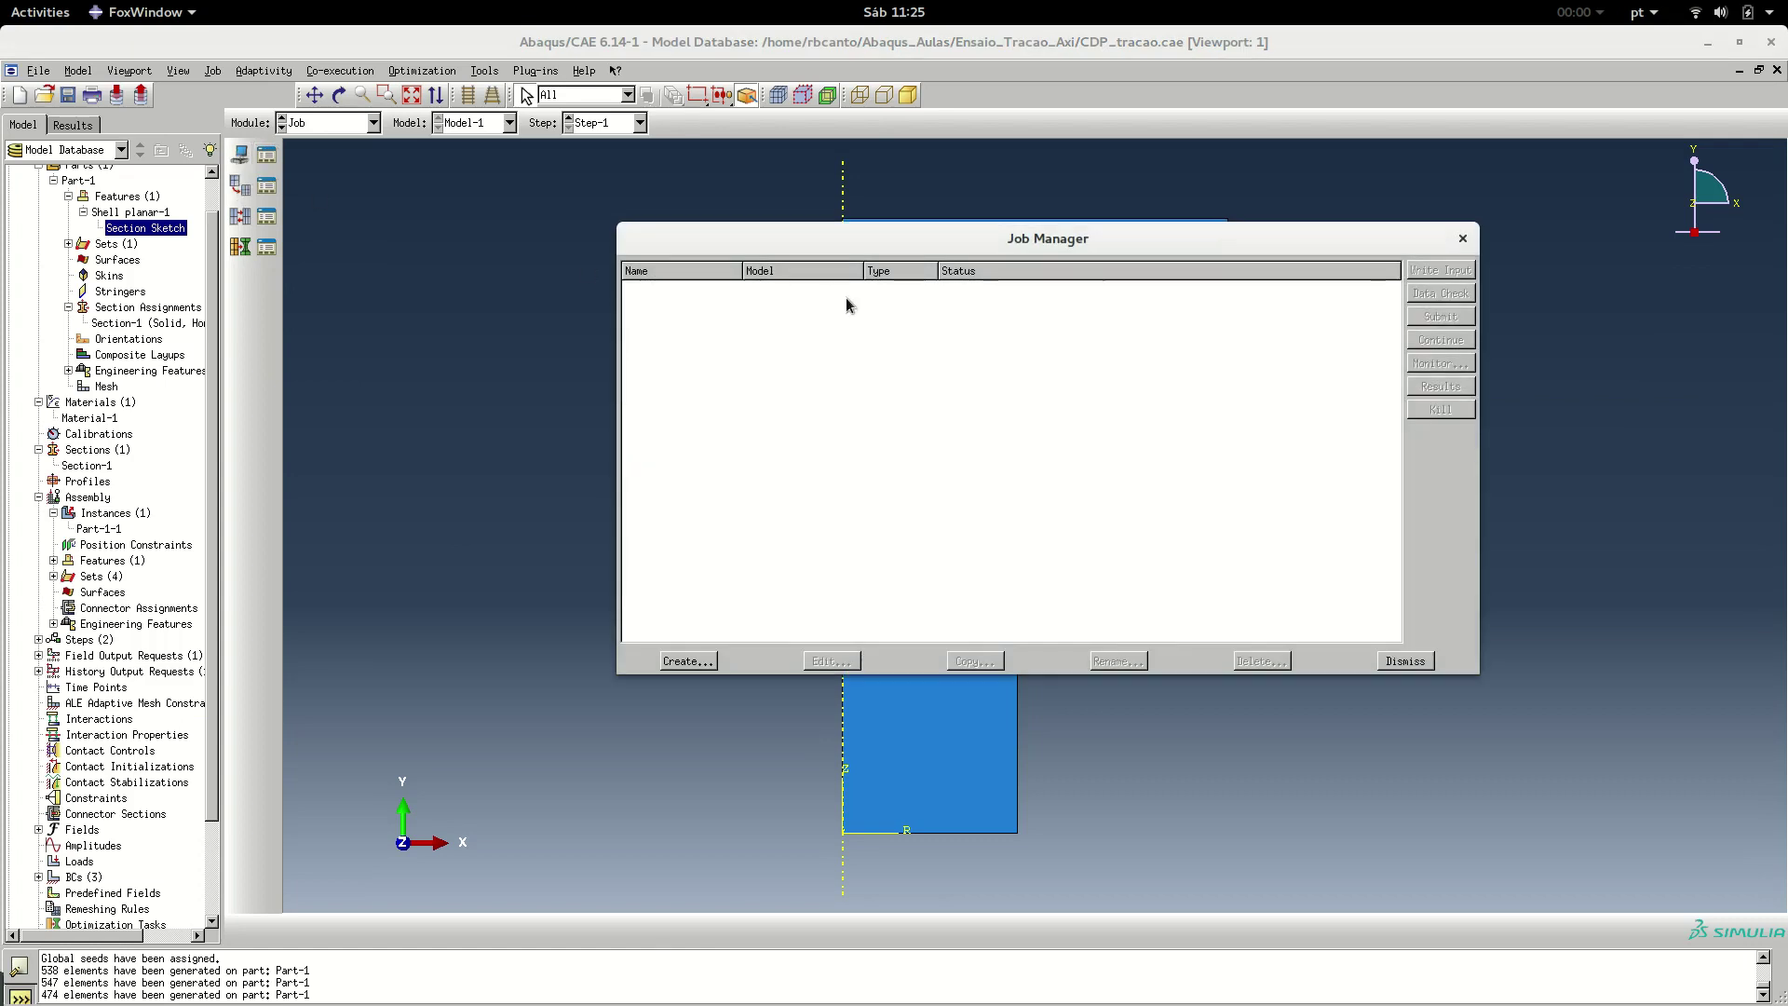
left_click(686, 662)
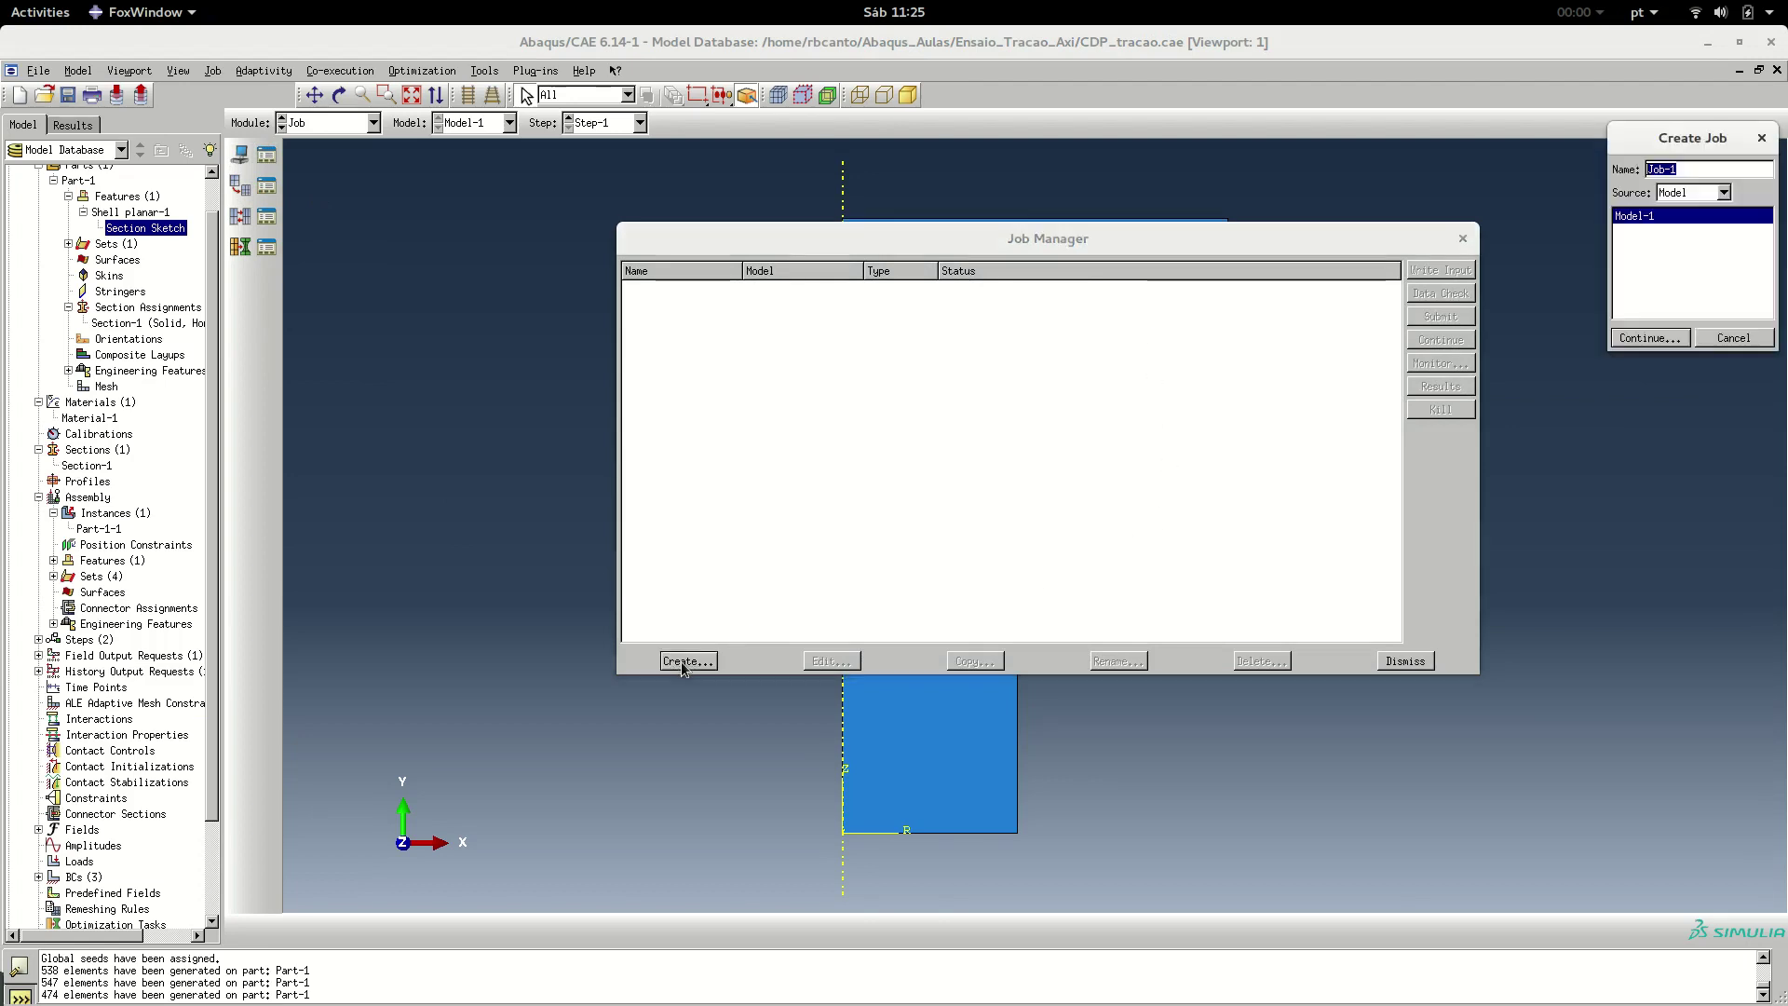
left_click_drag(1667, 140, 521, 337)
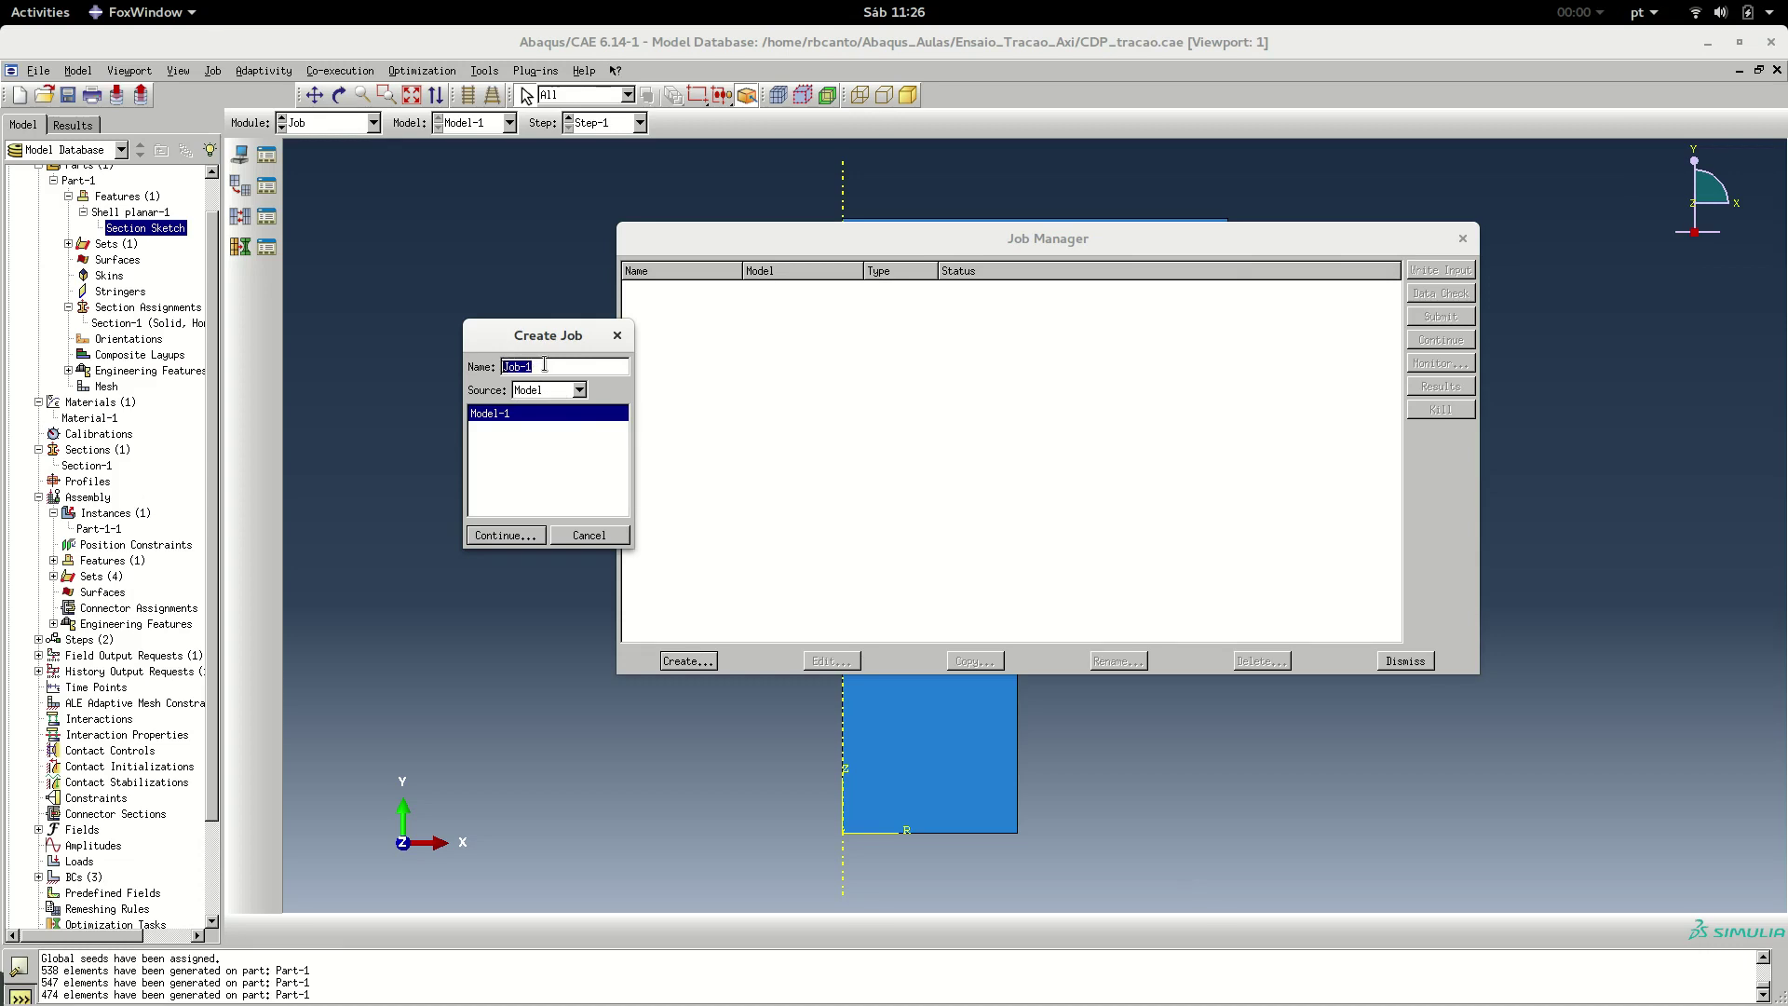
left_click(504, 536)
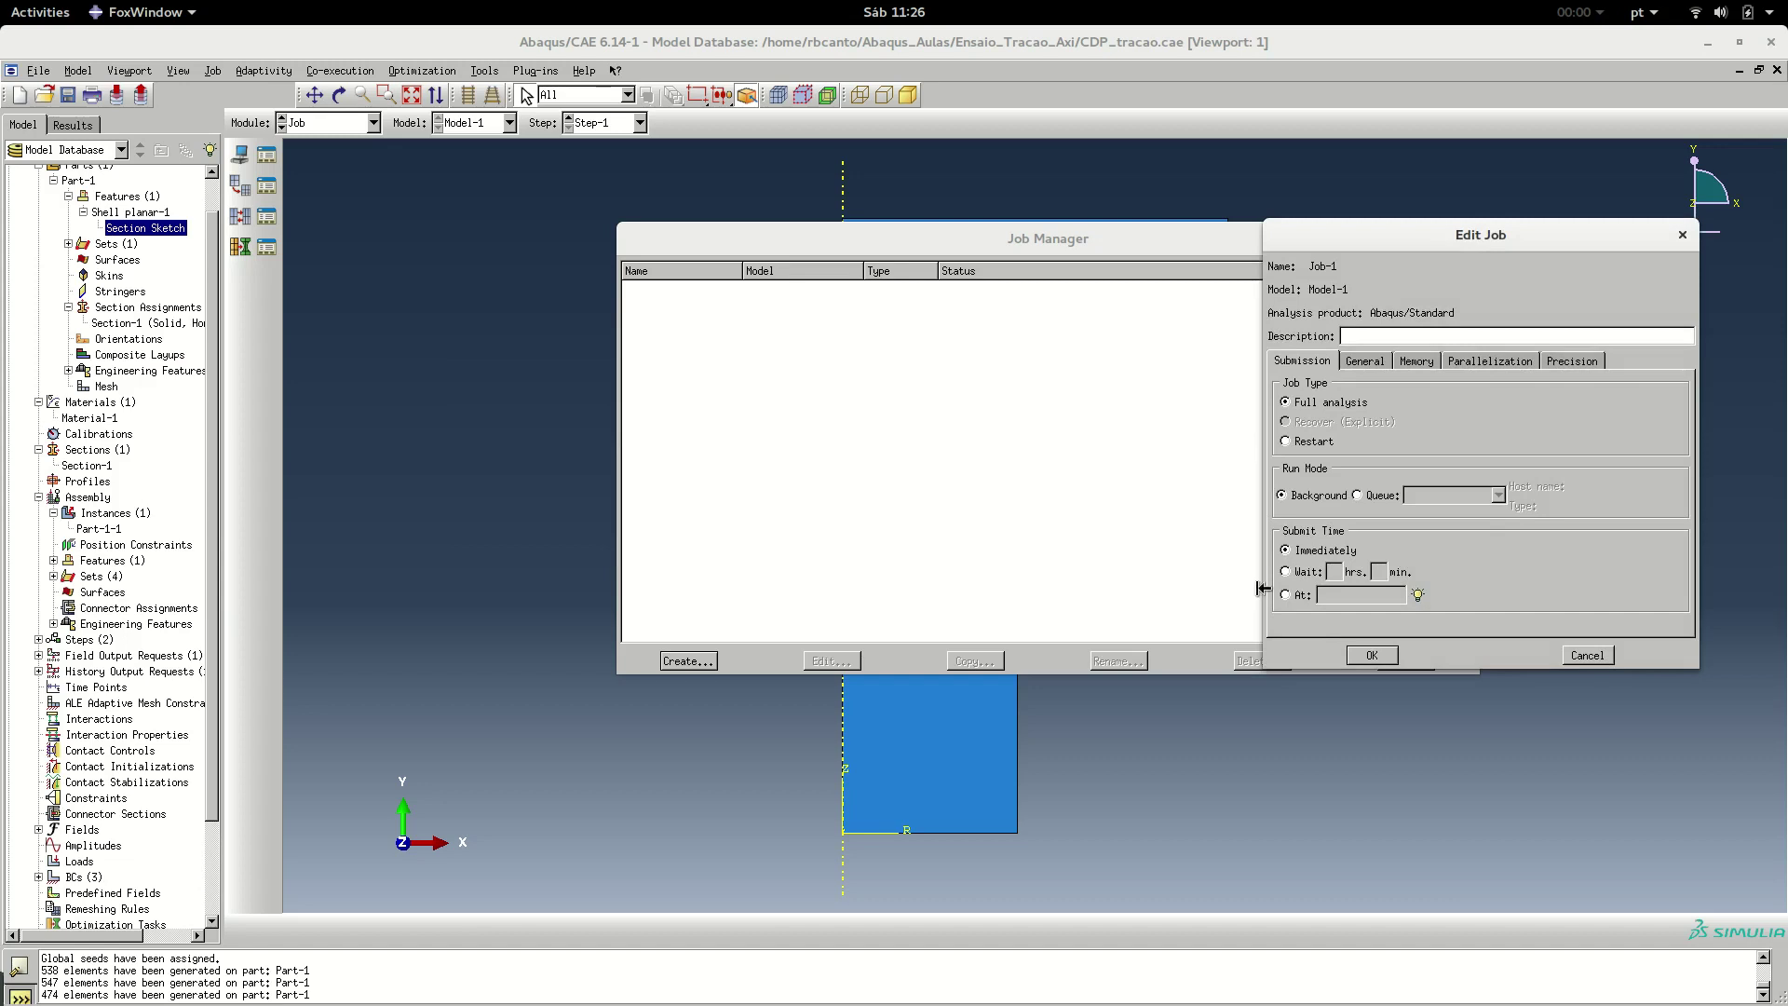
left_click(1373, 656)
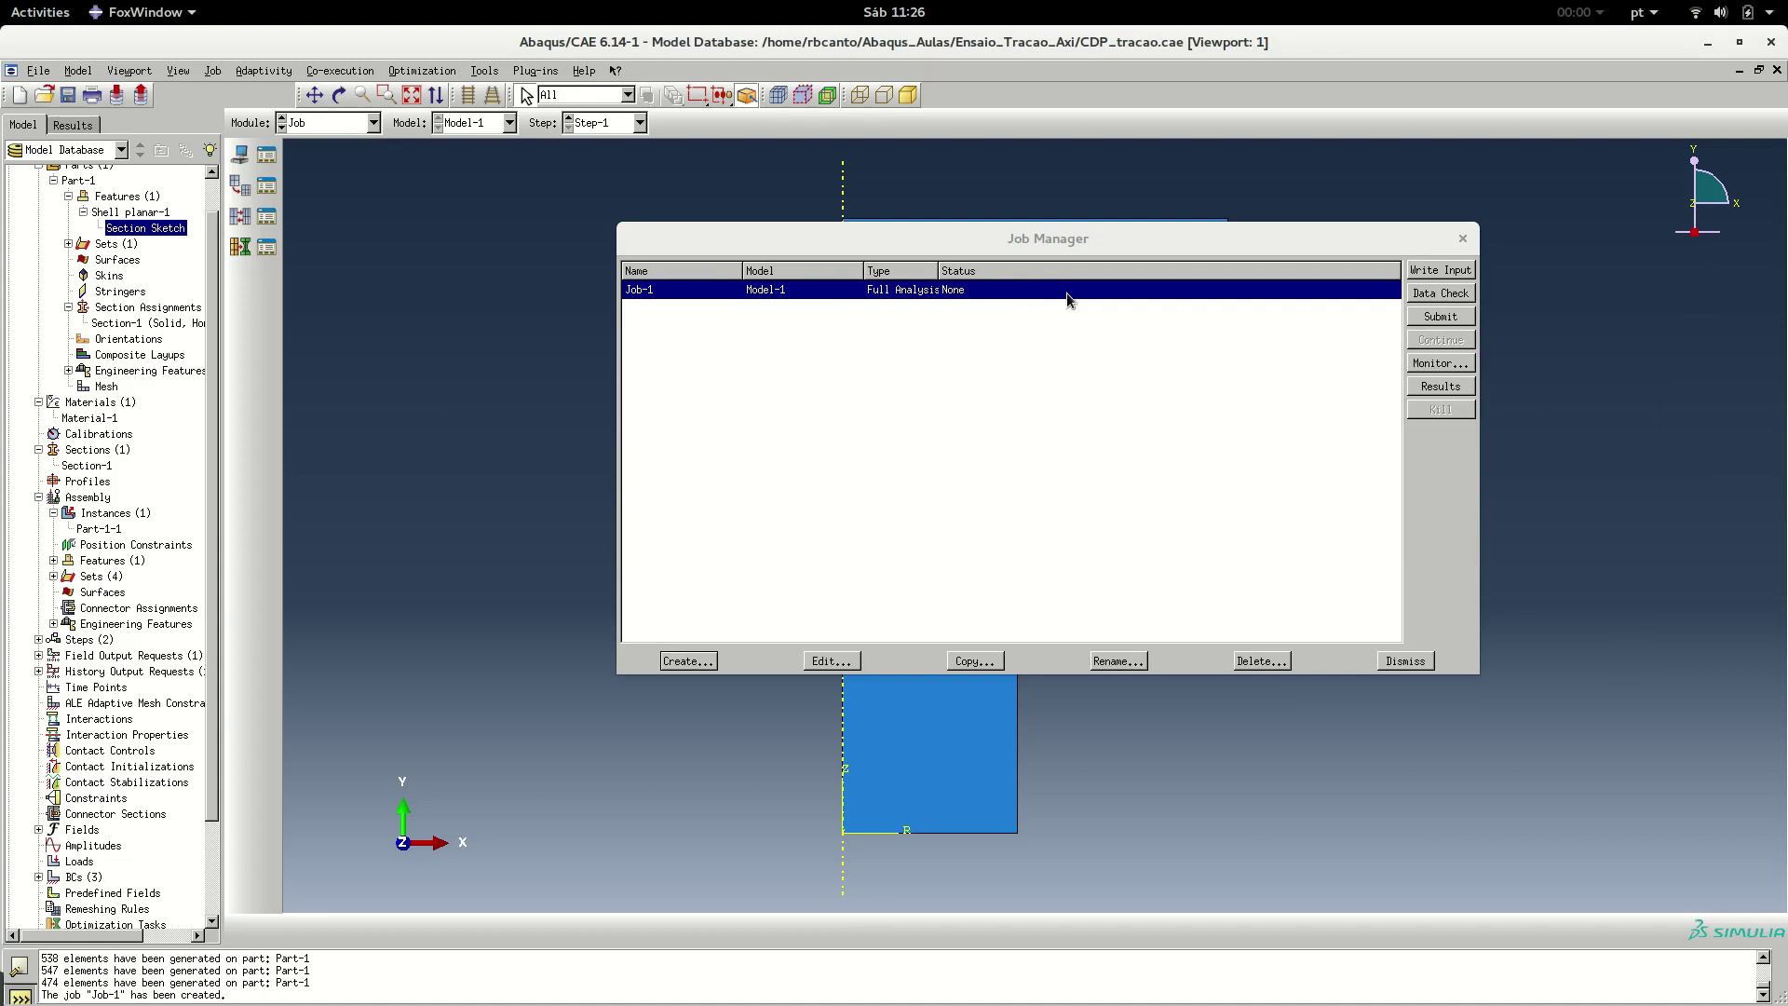
Submit Job-1 for analysis and open its results once the run has finished
left_click(1451, 319)
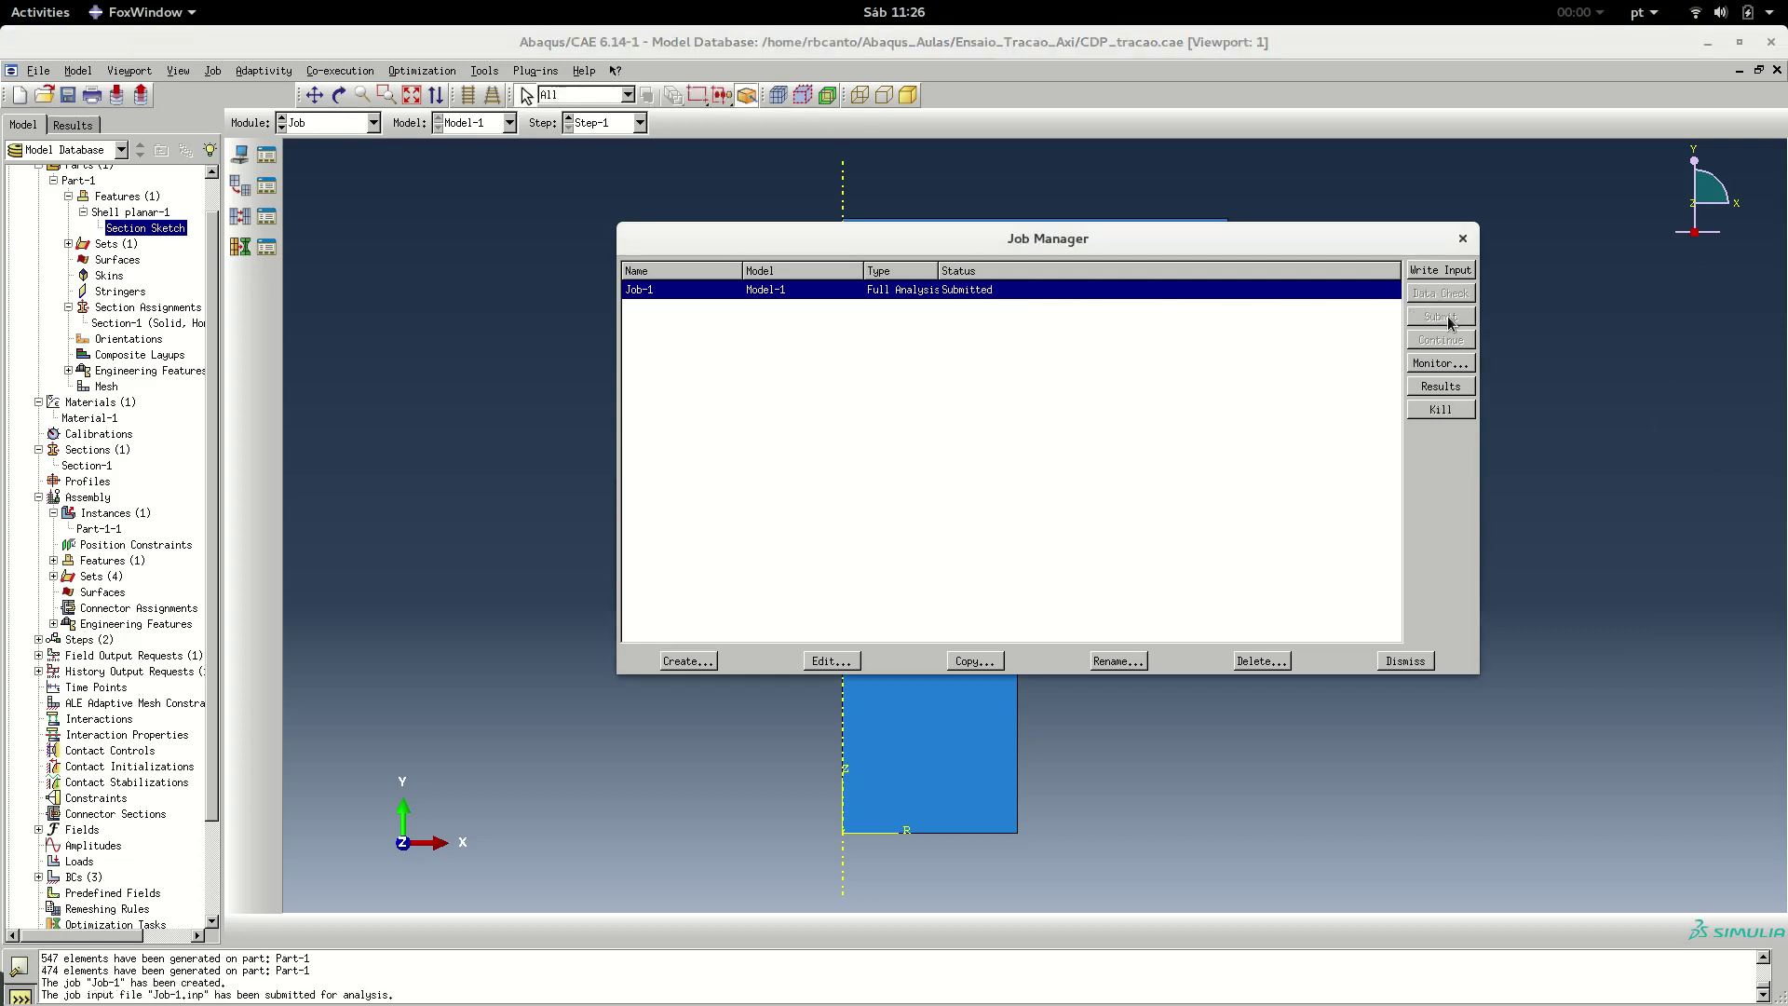
left_click_drag(1277, 240, 944, 204)
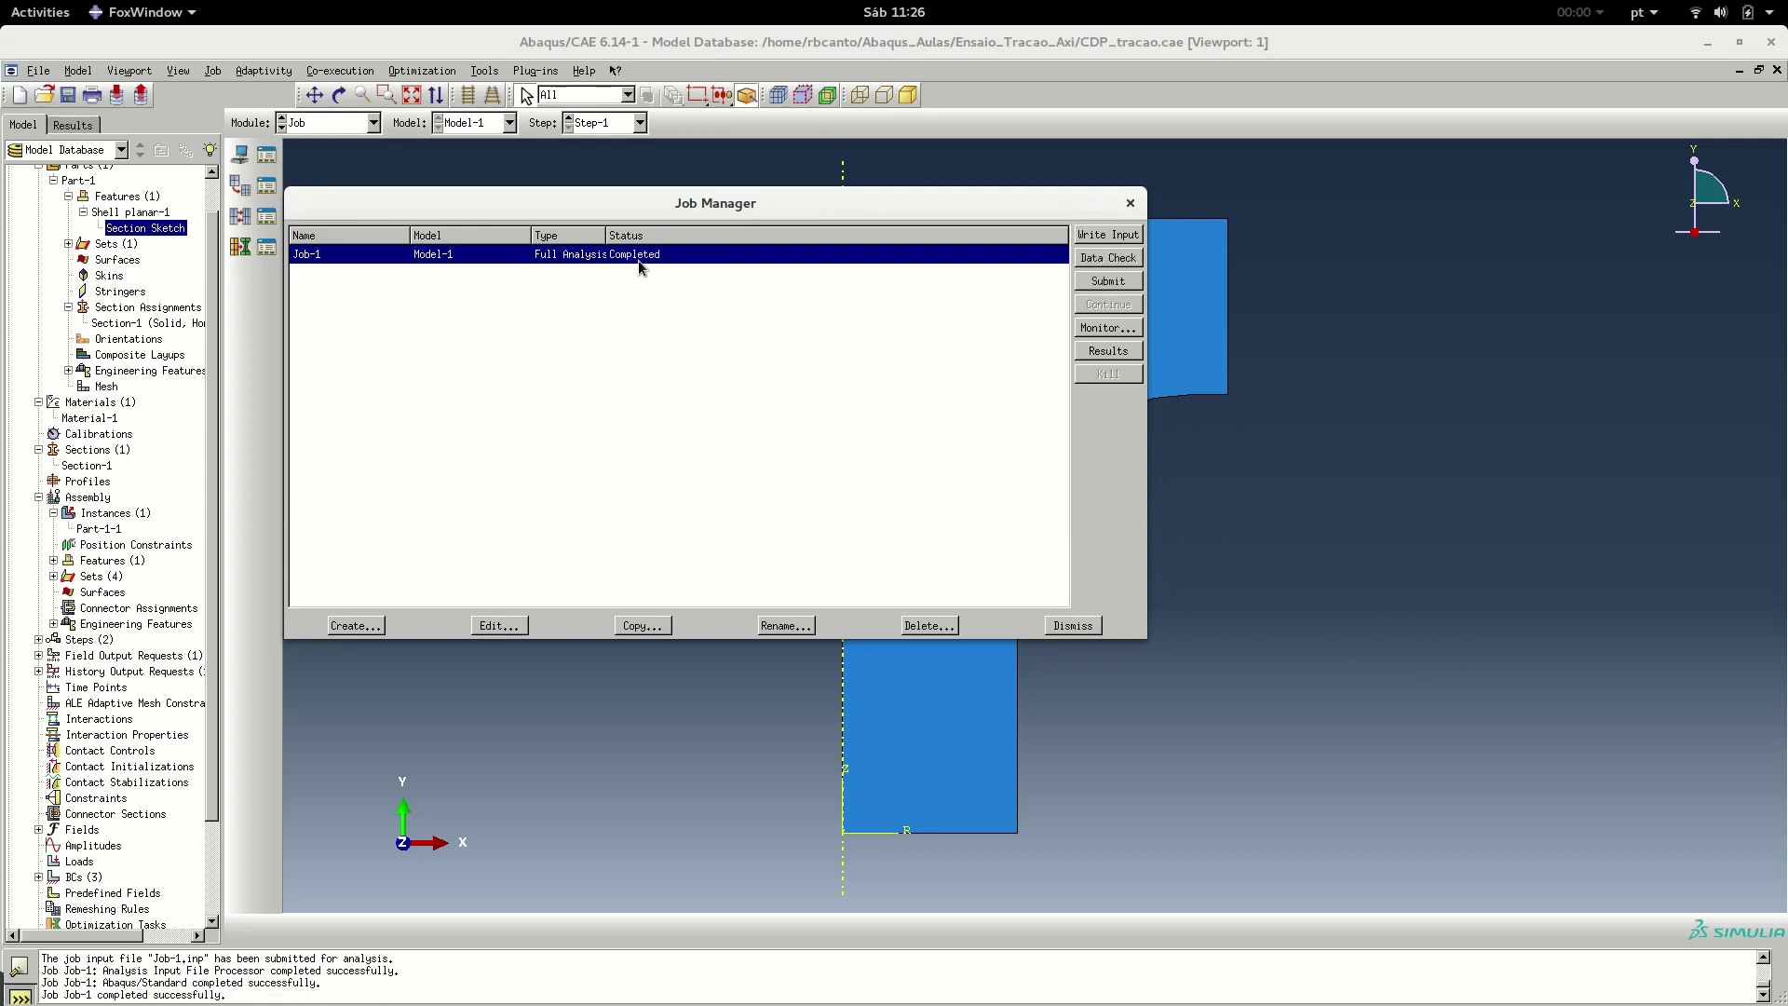
left_click(1108, 351)
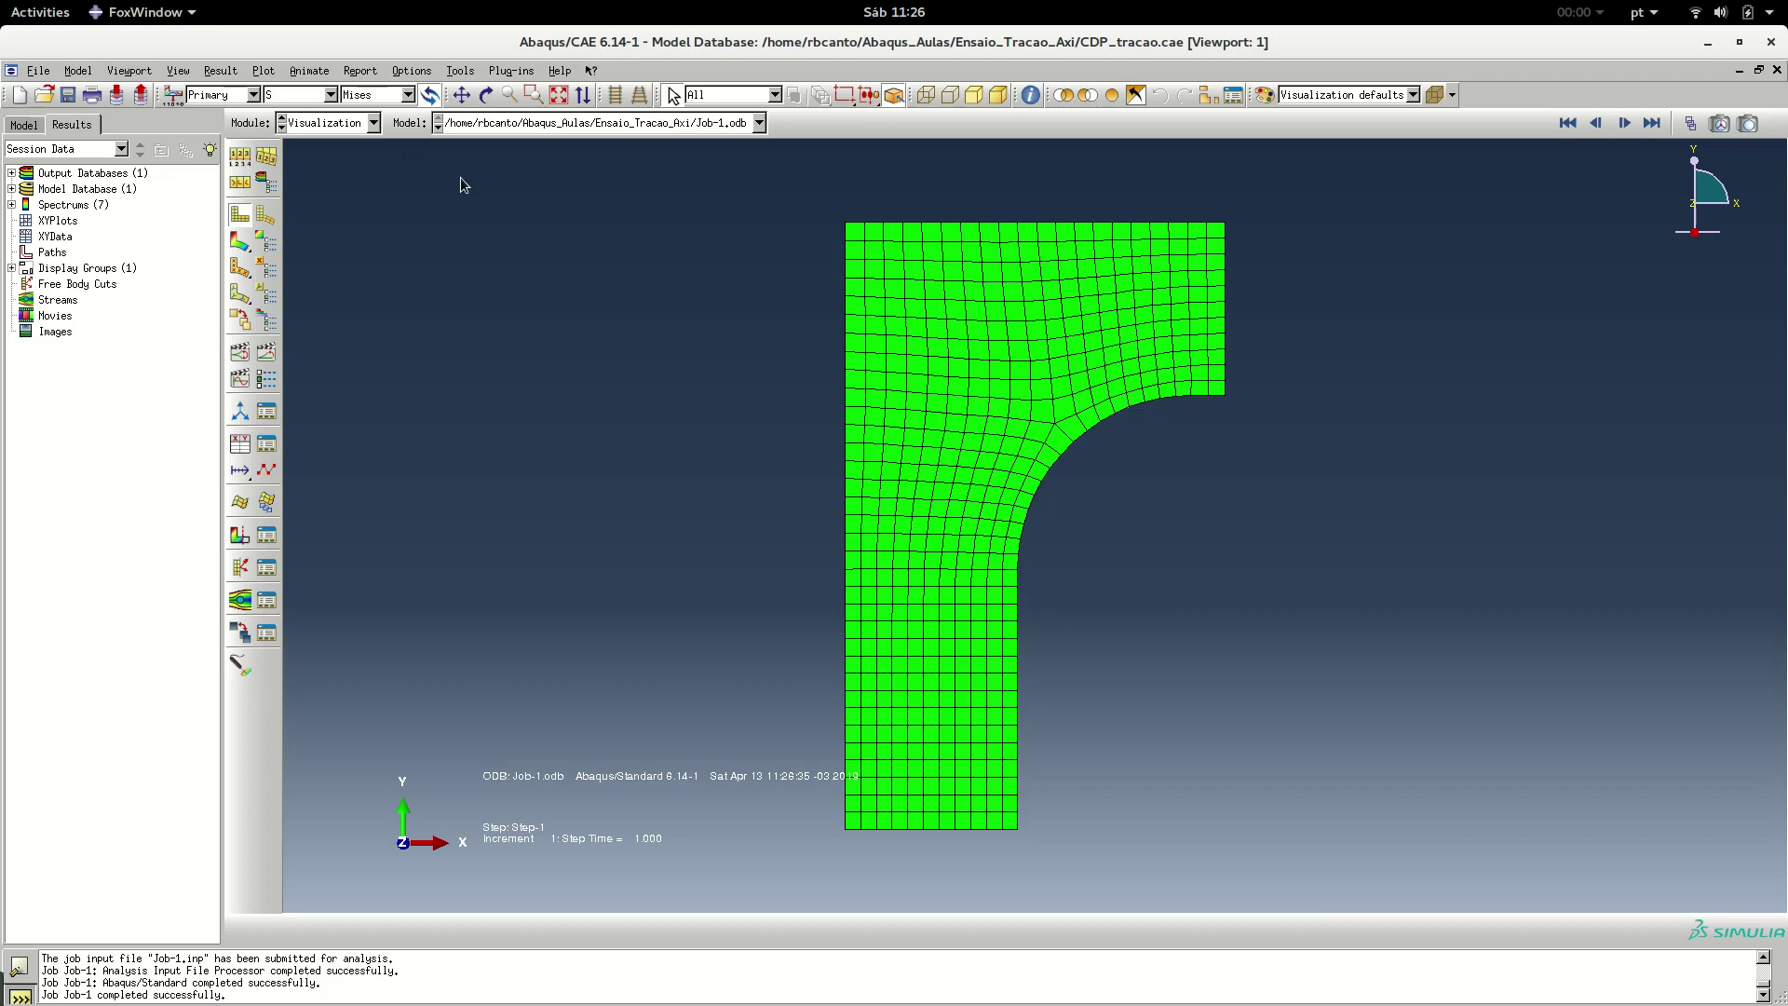
Plot the von Mises stress contours on the deformed shape from the Job-1 output database
left_click(325, 124)
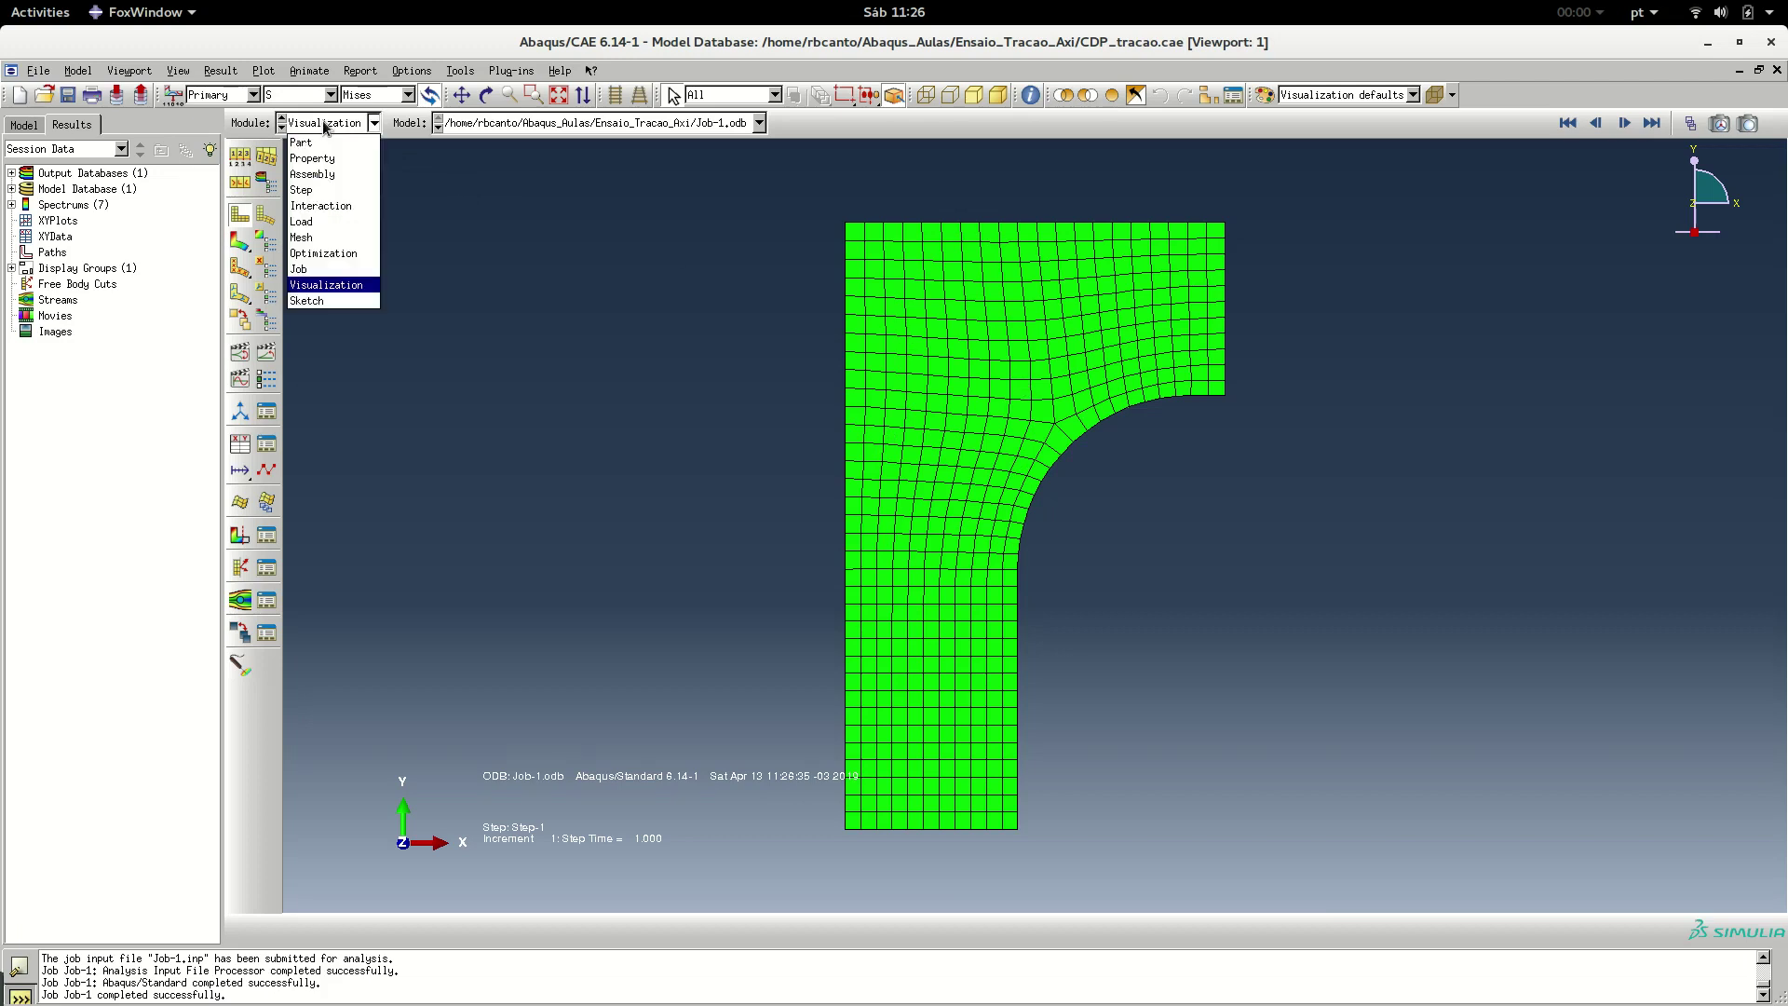
left_click(328, 285)
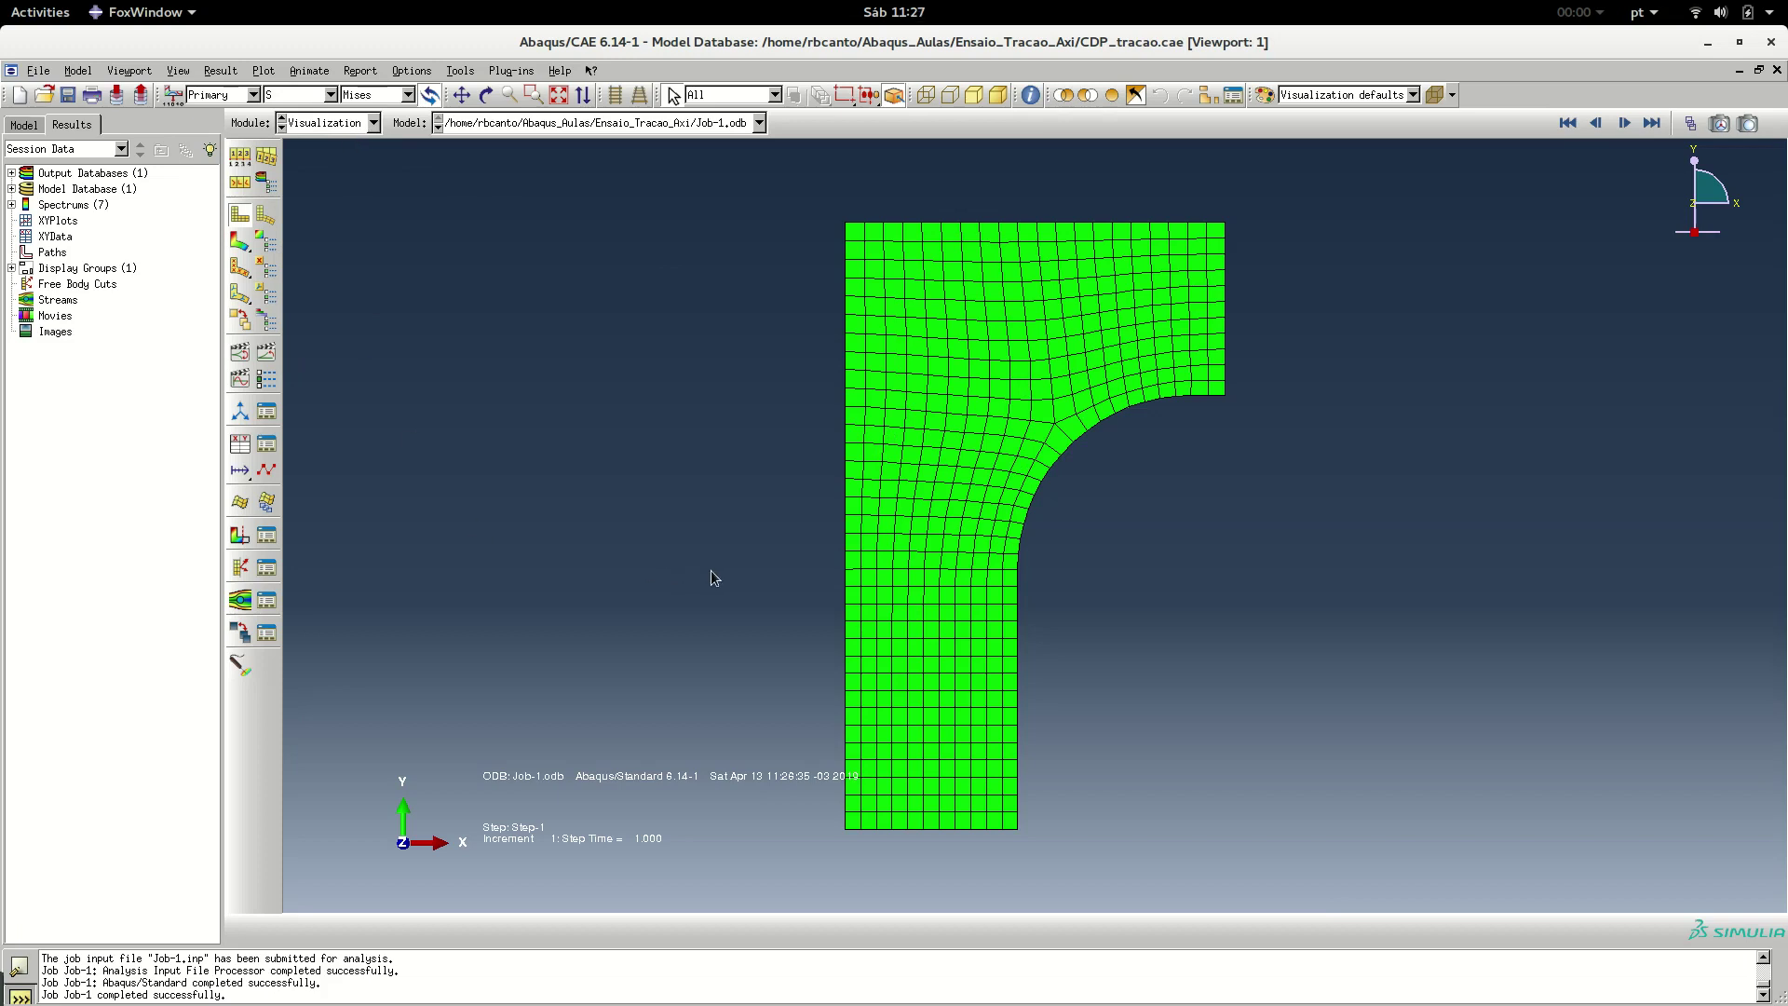
left_click(239, 243)
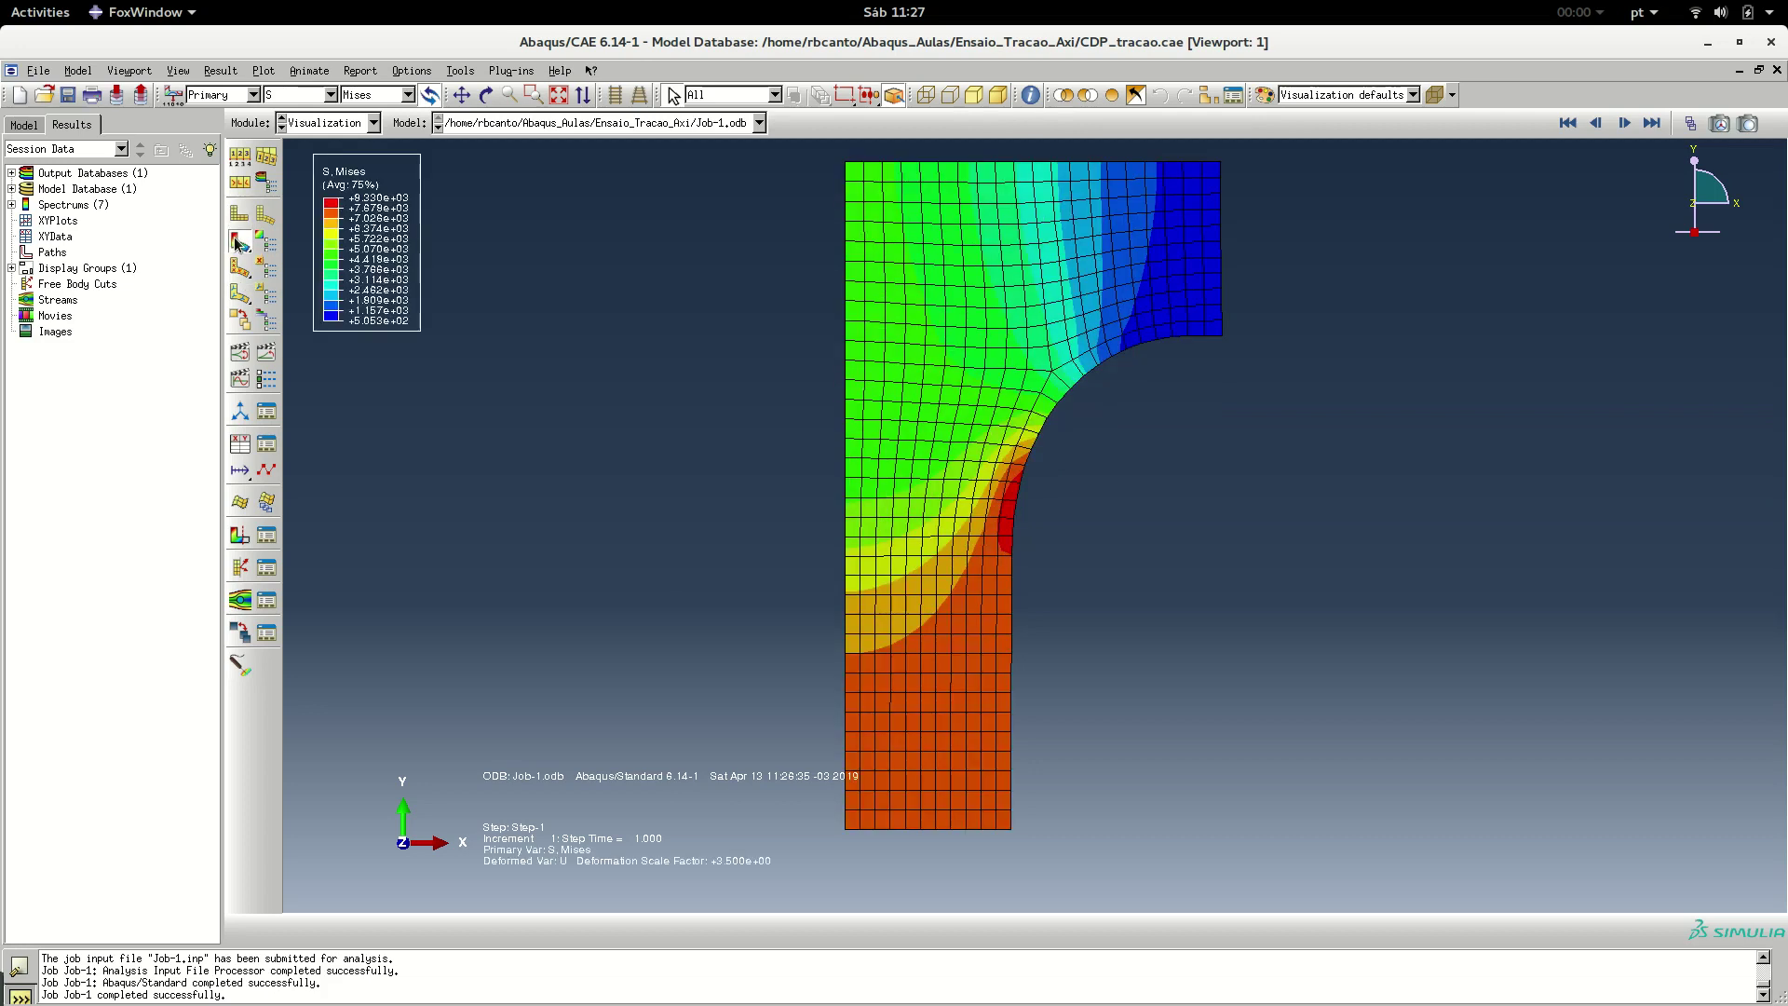